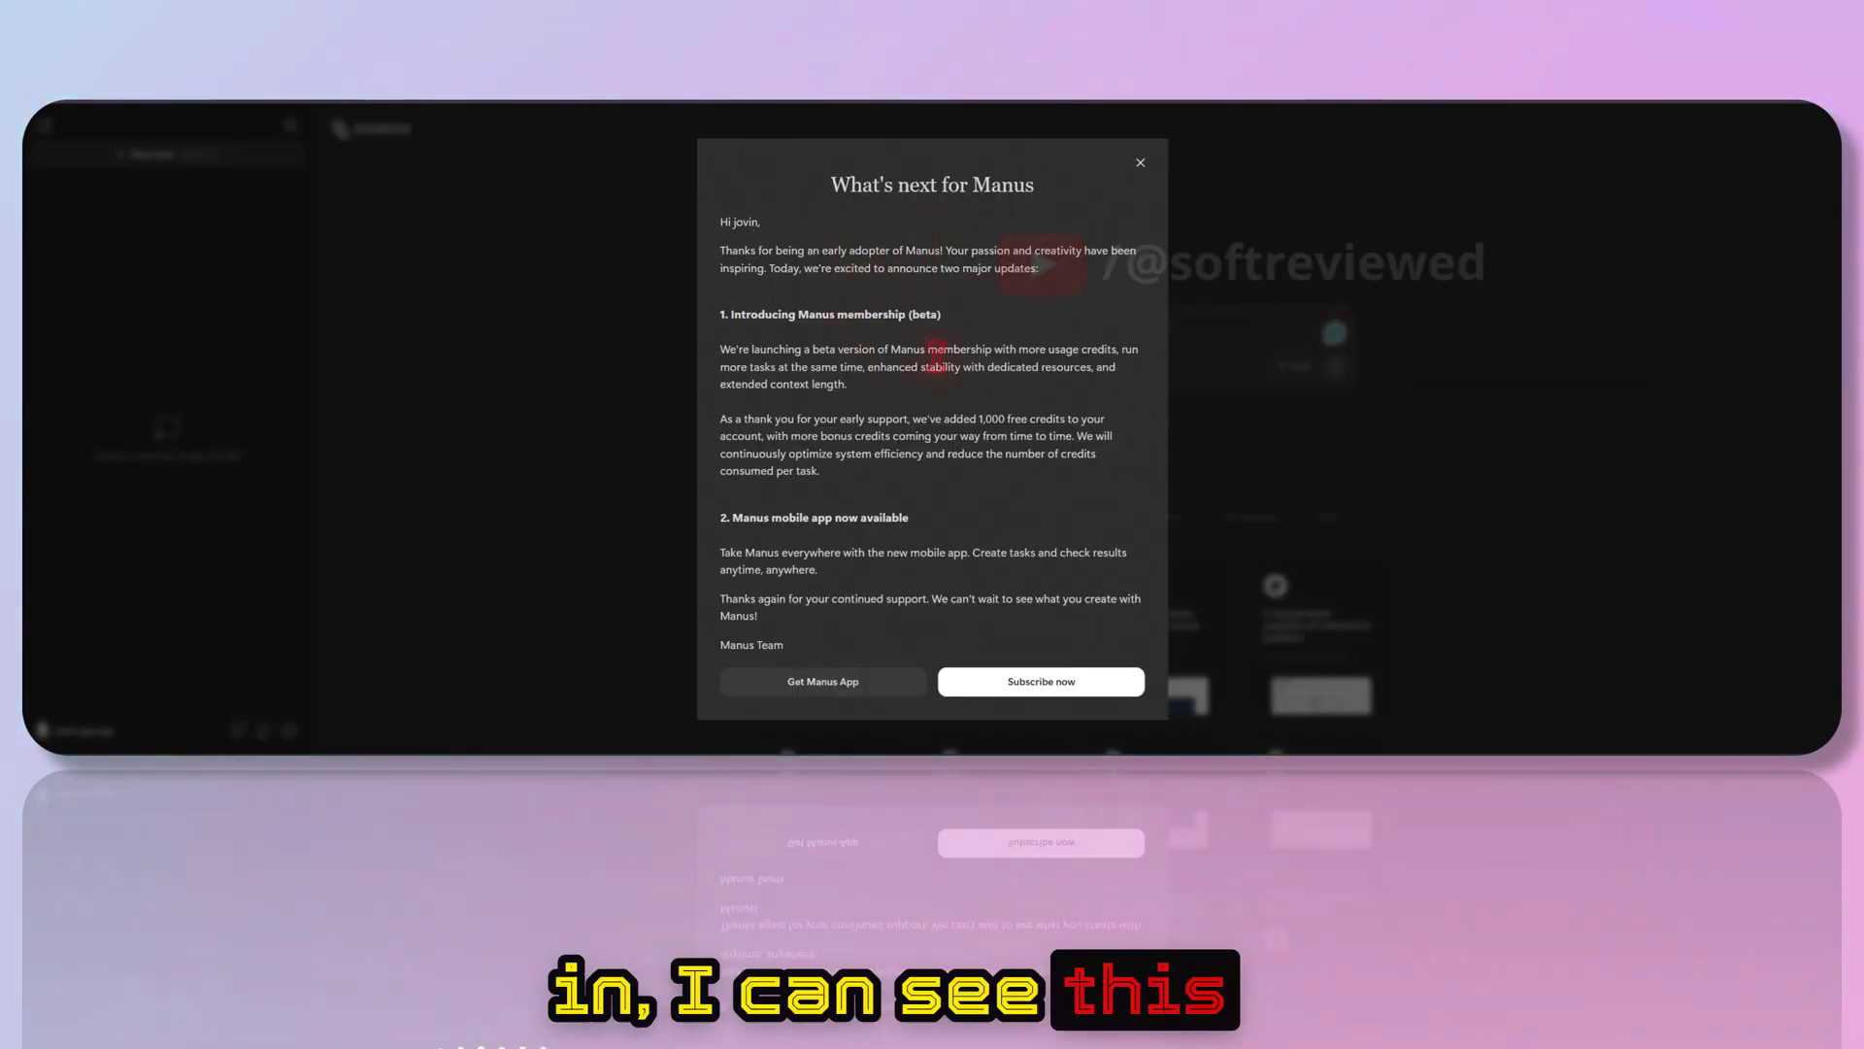
Highlight the 1,000 free credits statement and close the What's next for Manus announcement
{"action": "left_click_drag", "start_coordinate": [975, 420], "coordinate": [1064, 419]}
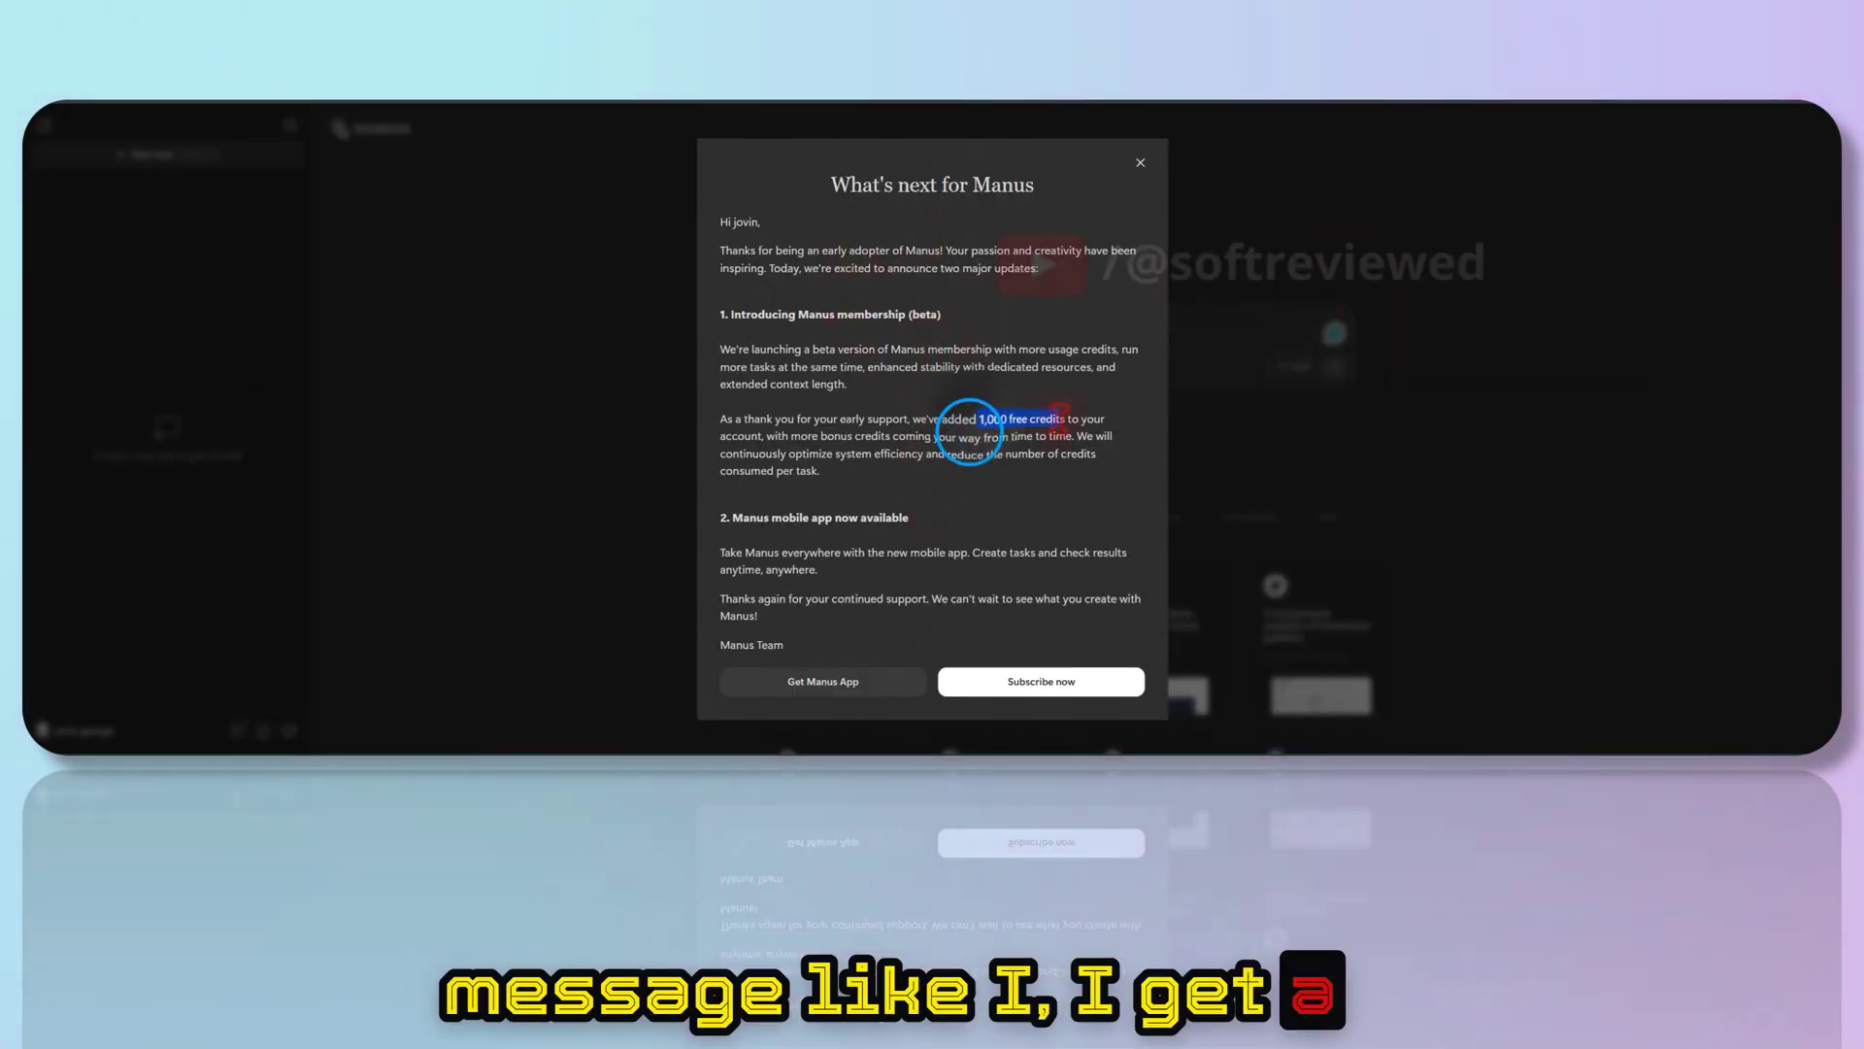
{"action": "left_click", "coordinate": [965, 431]}
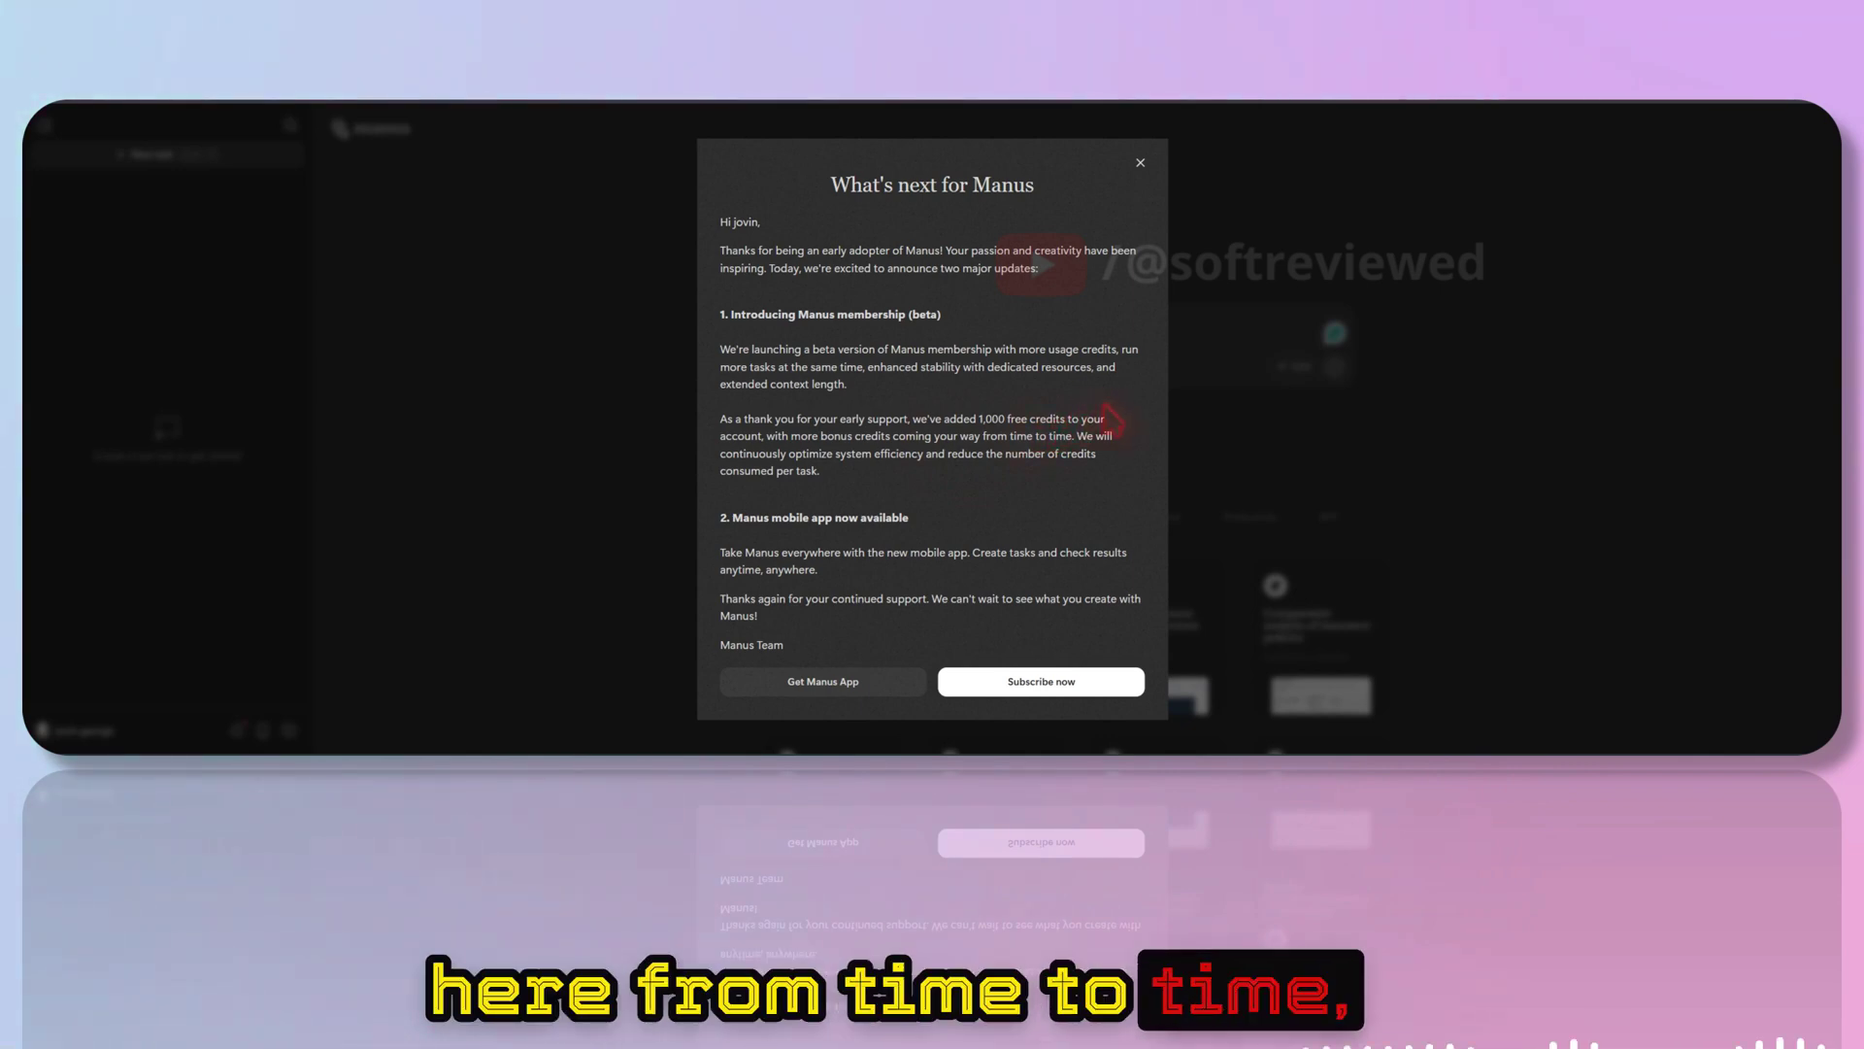
{"action": "left_click", "coordinate": [1141, 162]}
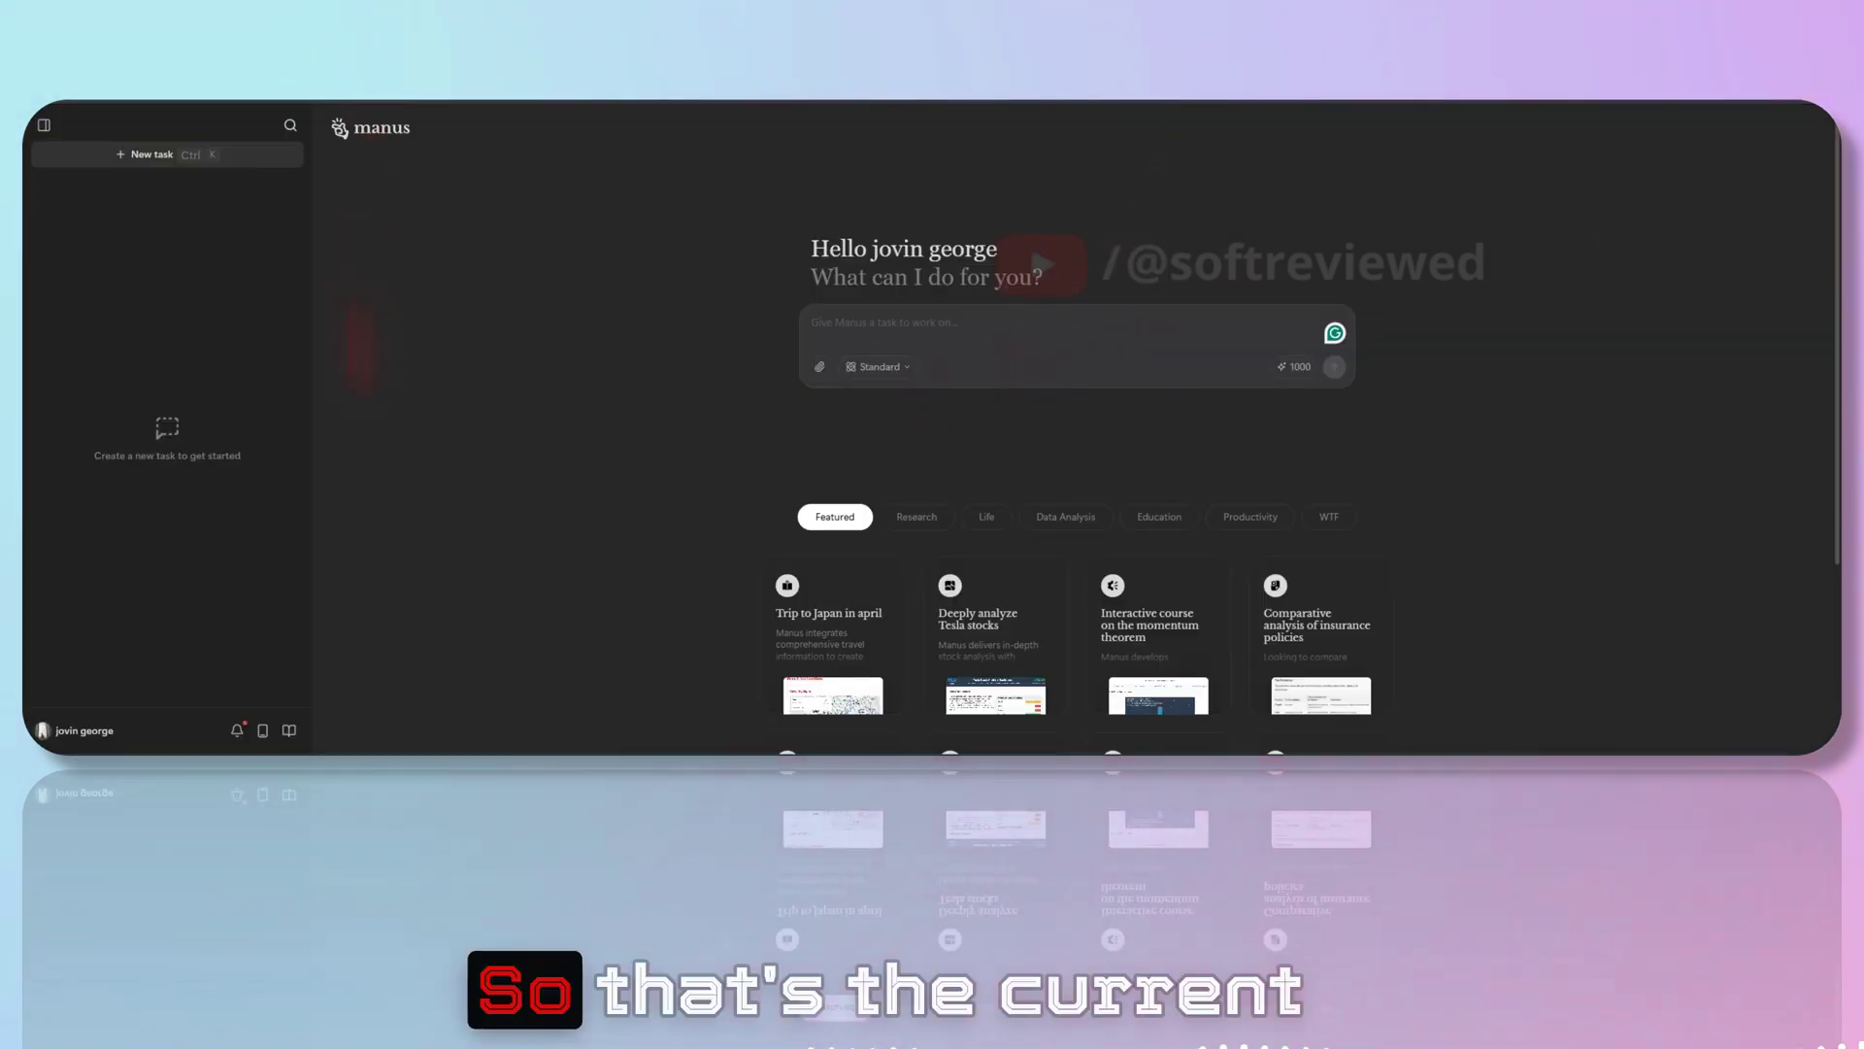
View the upgrade plans from the account menu, then dismiss the offer
{"action": "left_click", "coordinate": [97, 732]}
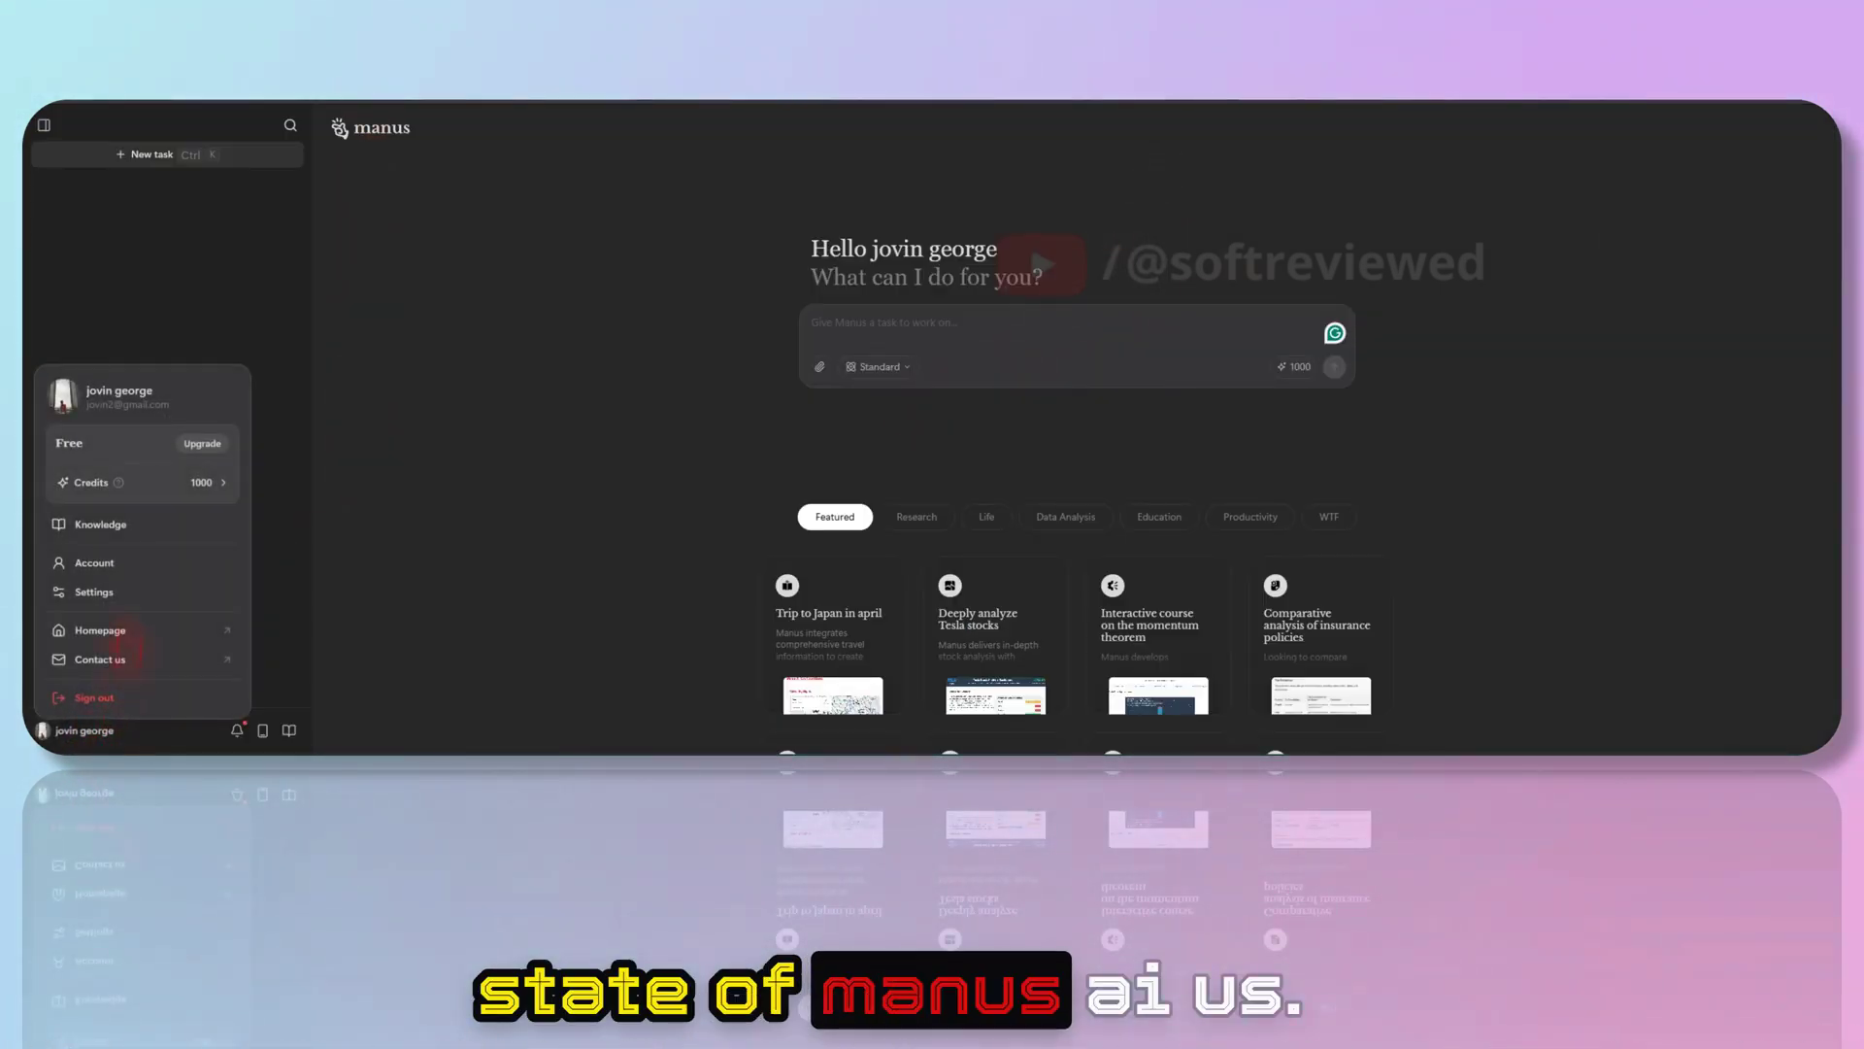
{"action": "left_click", "coordinate": [203, 444]}
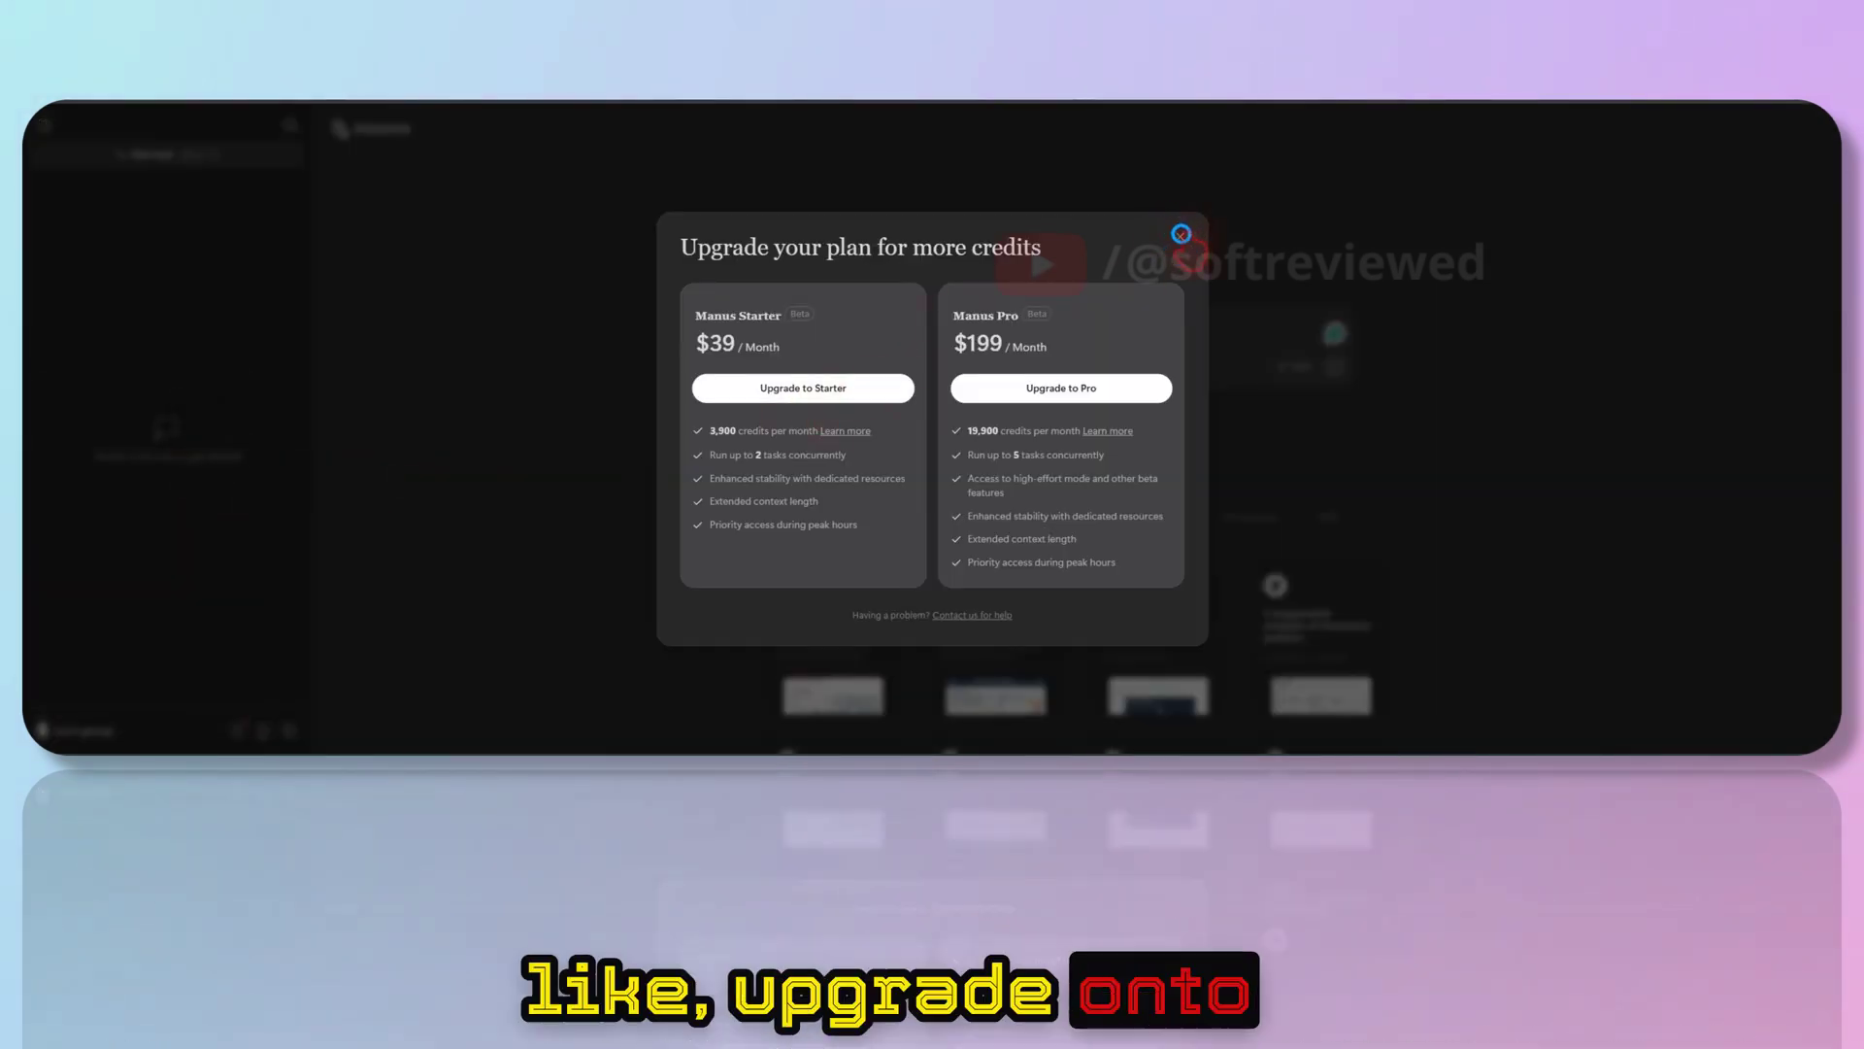
{"action": "left_click", "coordinate": [1181, 233]}
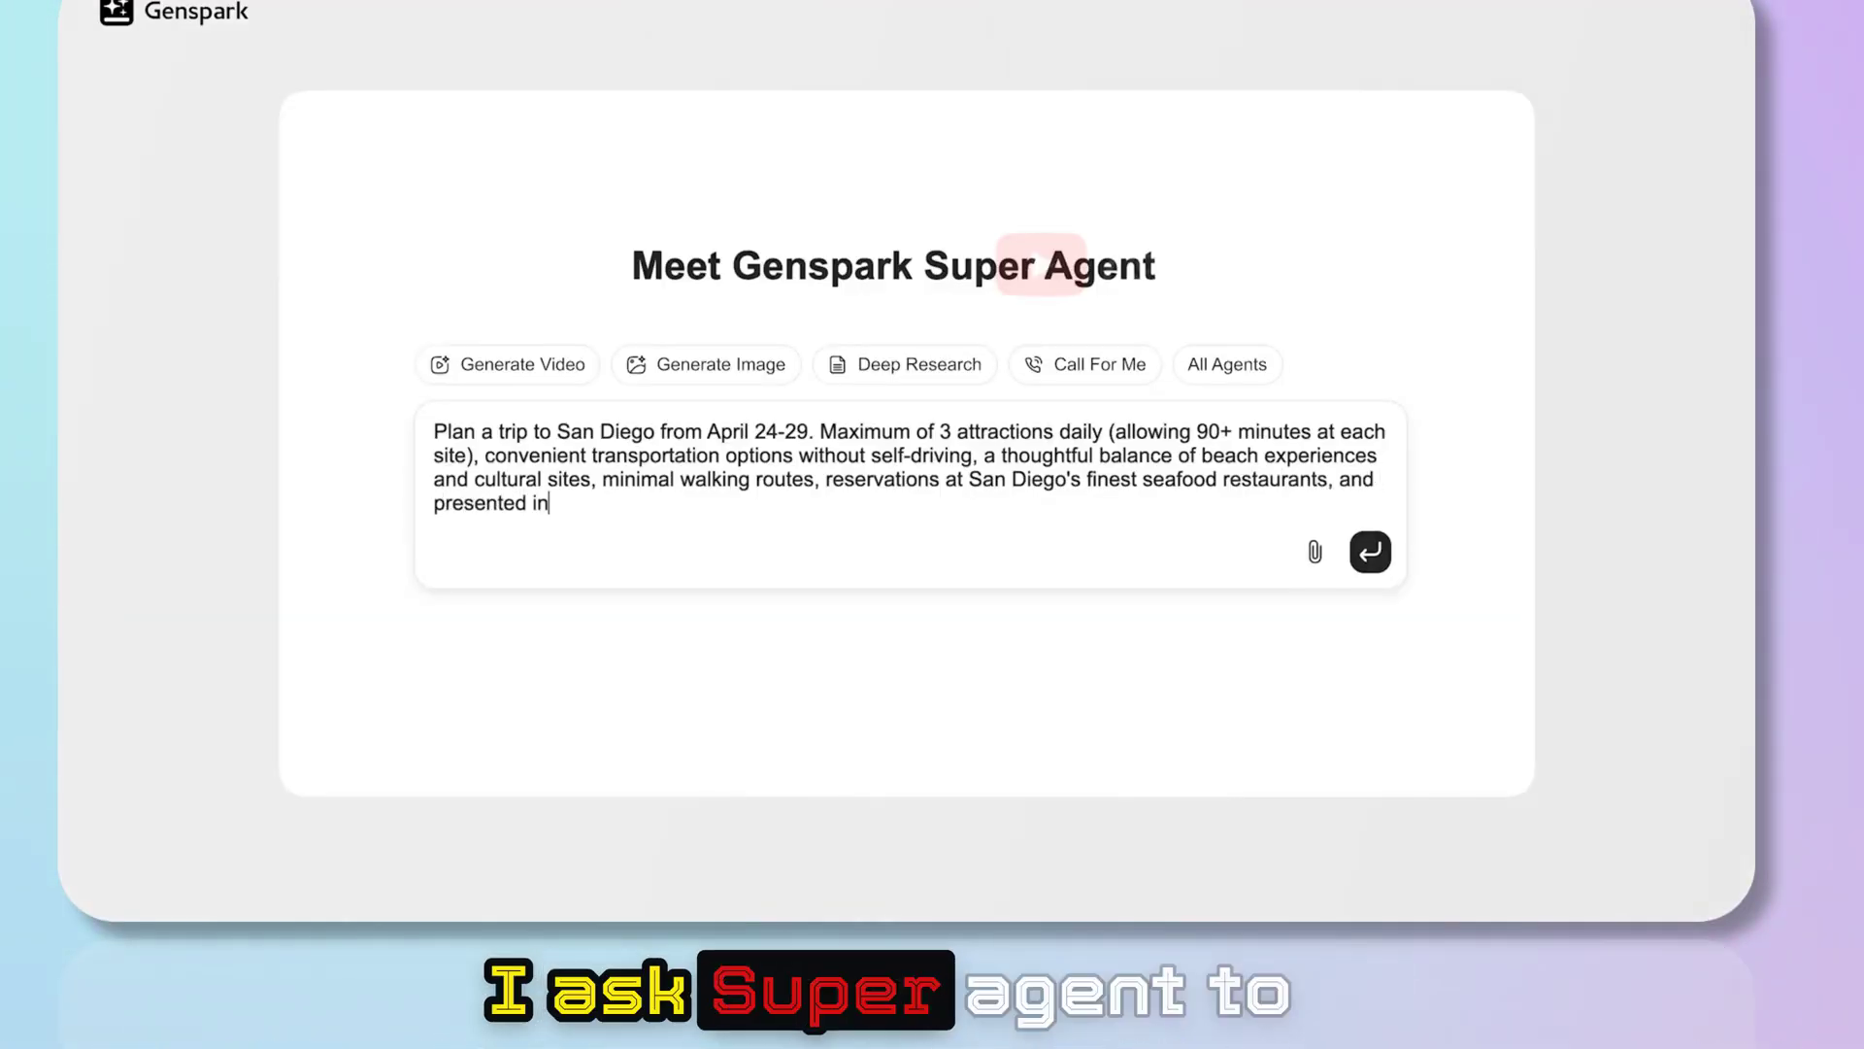
{"action": "type", "text": "an aesthetically p"}
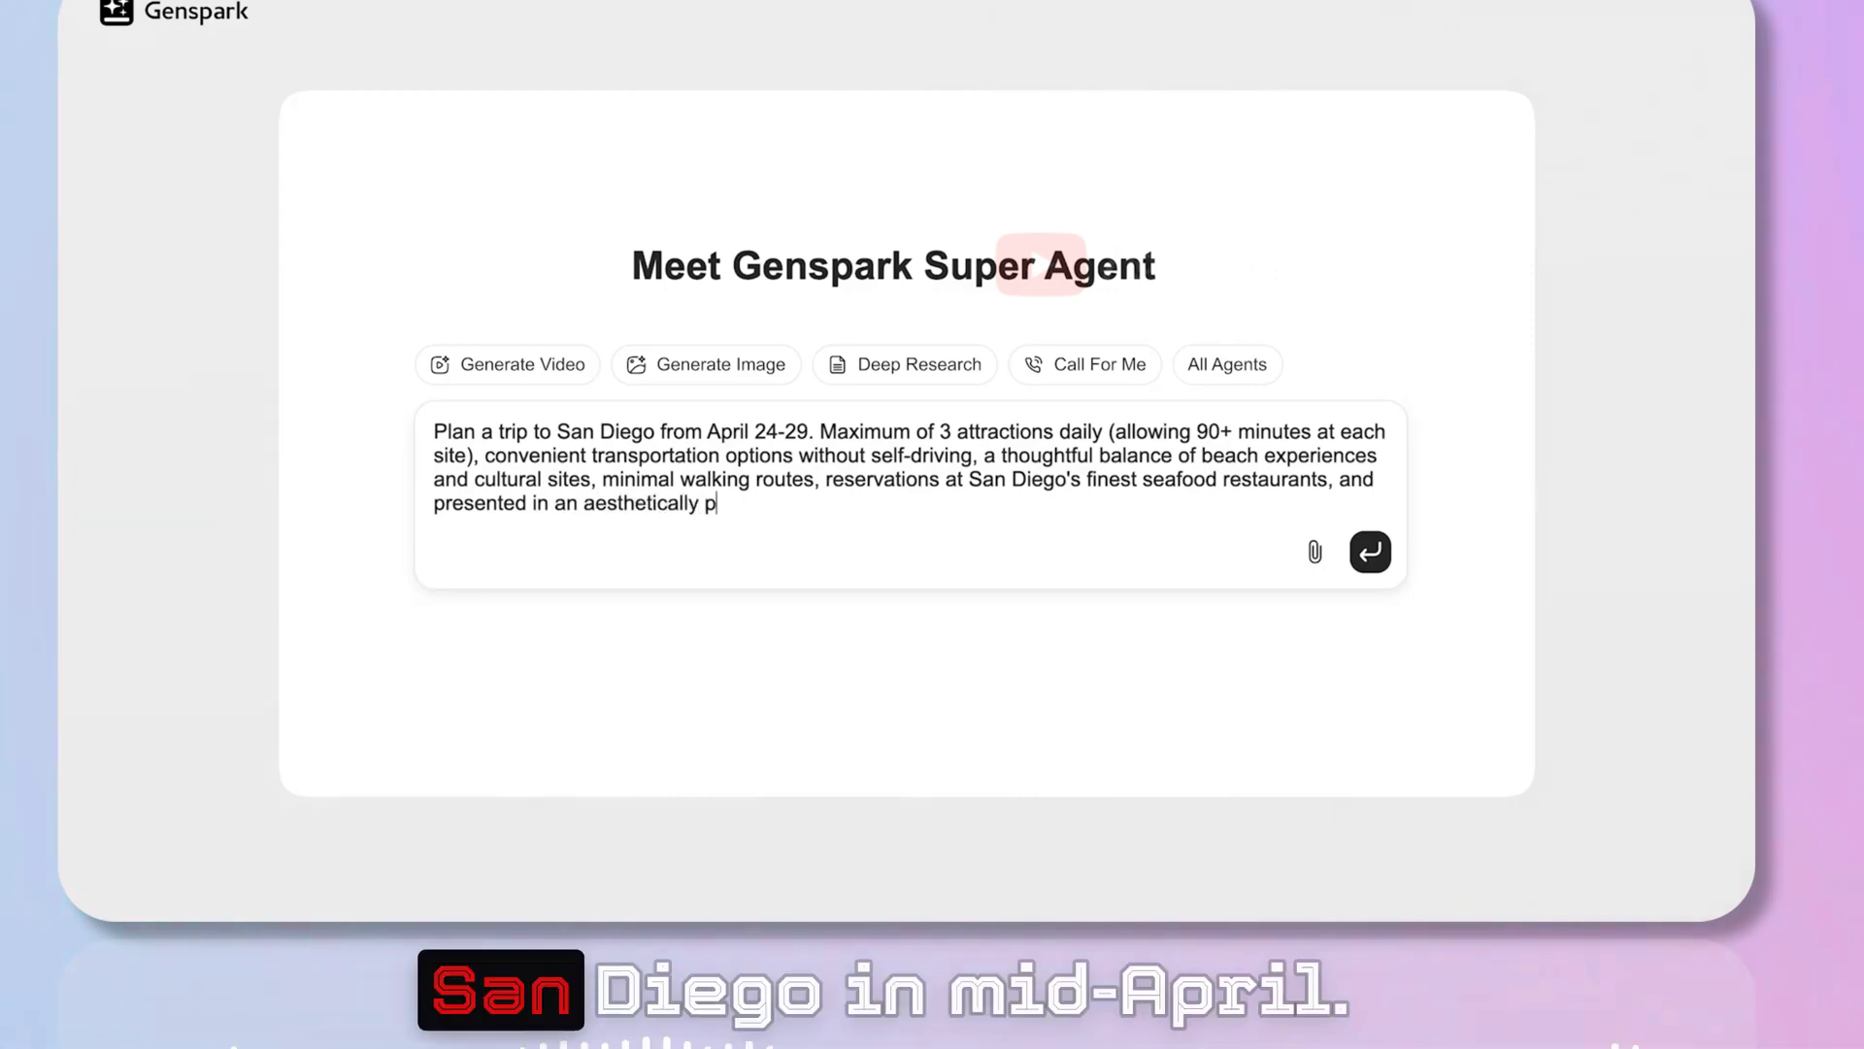
{"action": "type", "text": "leasing layout with maps that I can share with"}
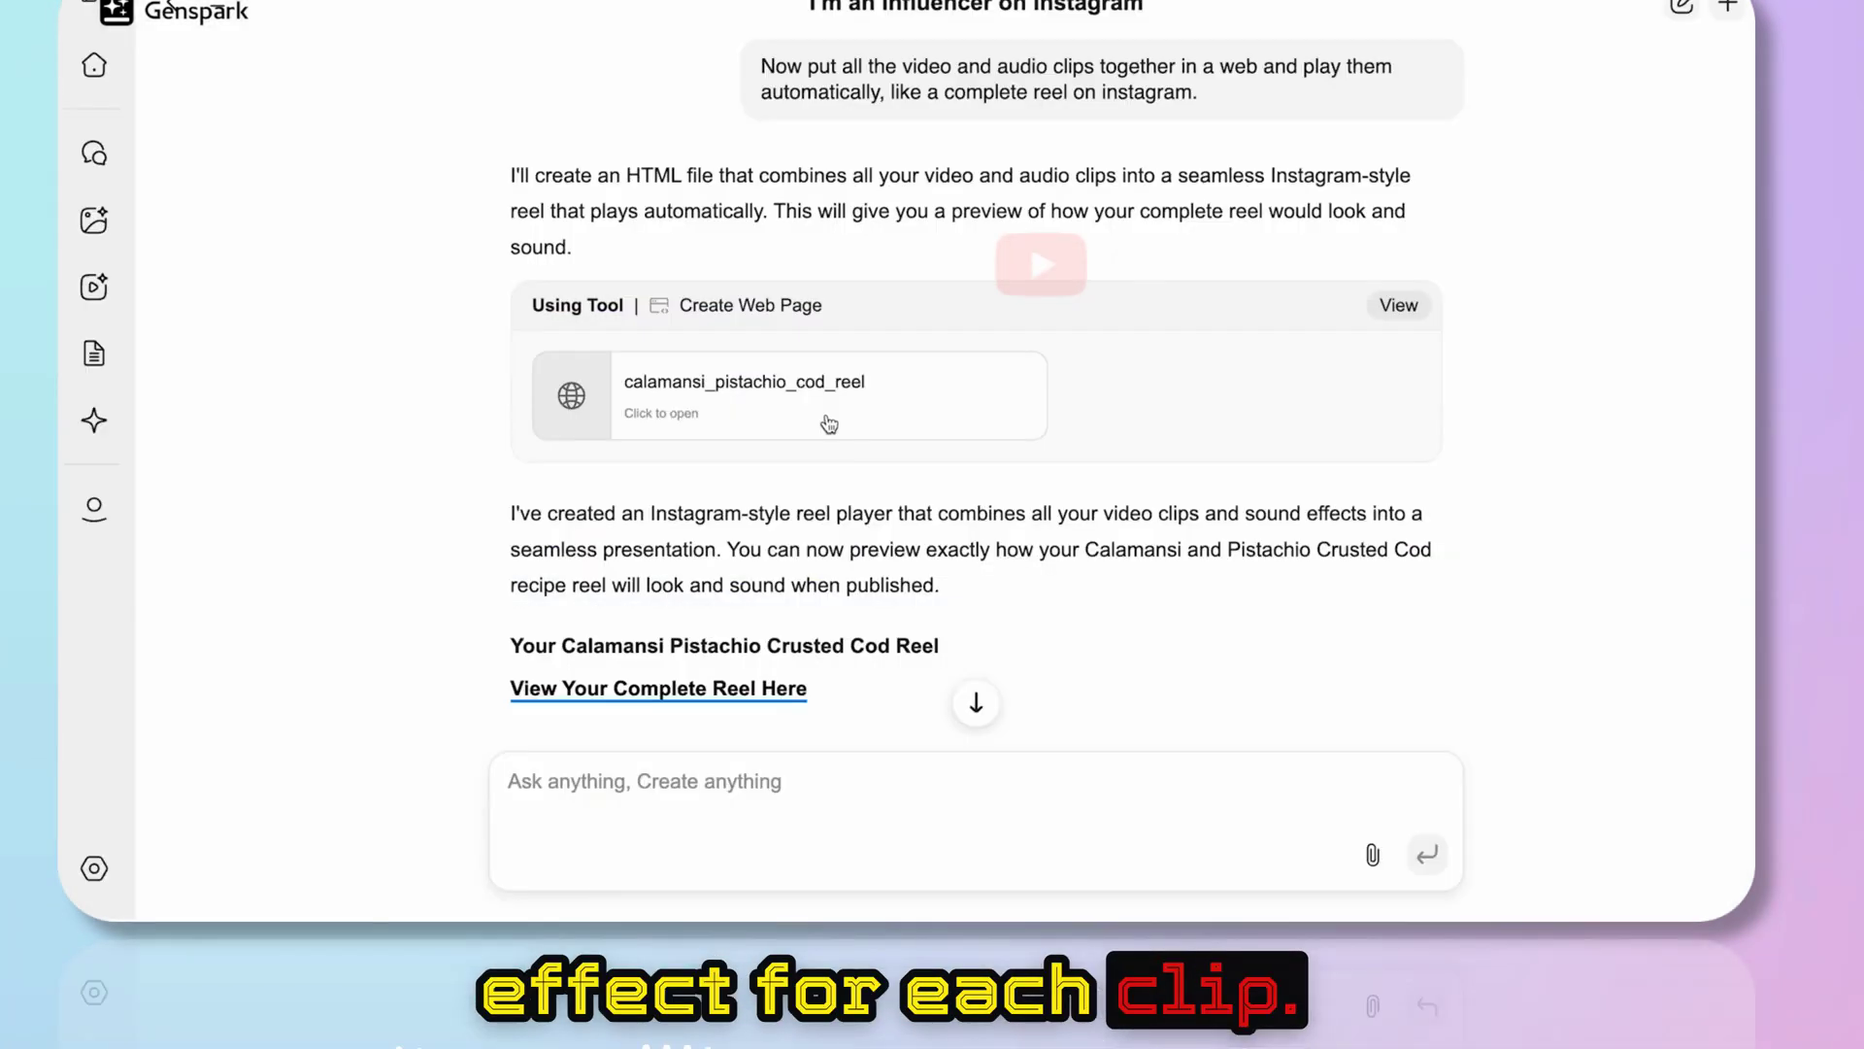
Preview the generated reel web page from its card
{"action": "left_click", "coordinate": [828, 424]}
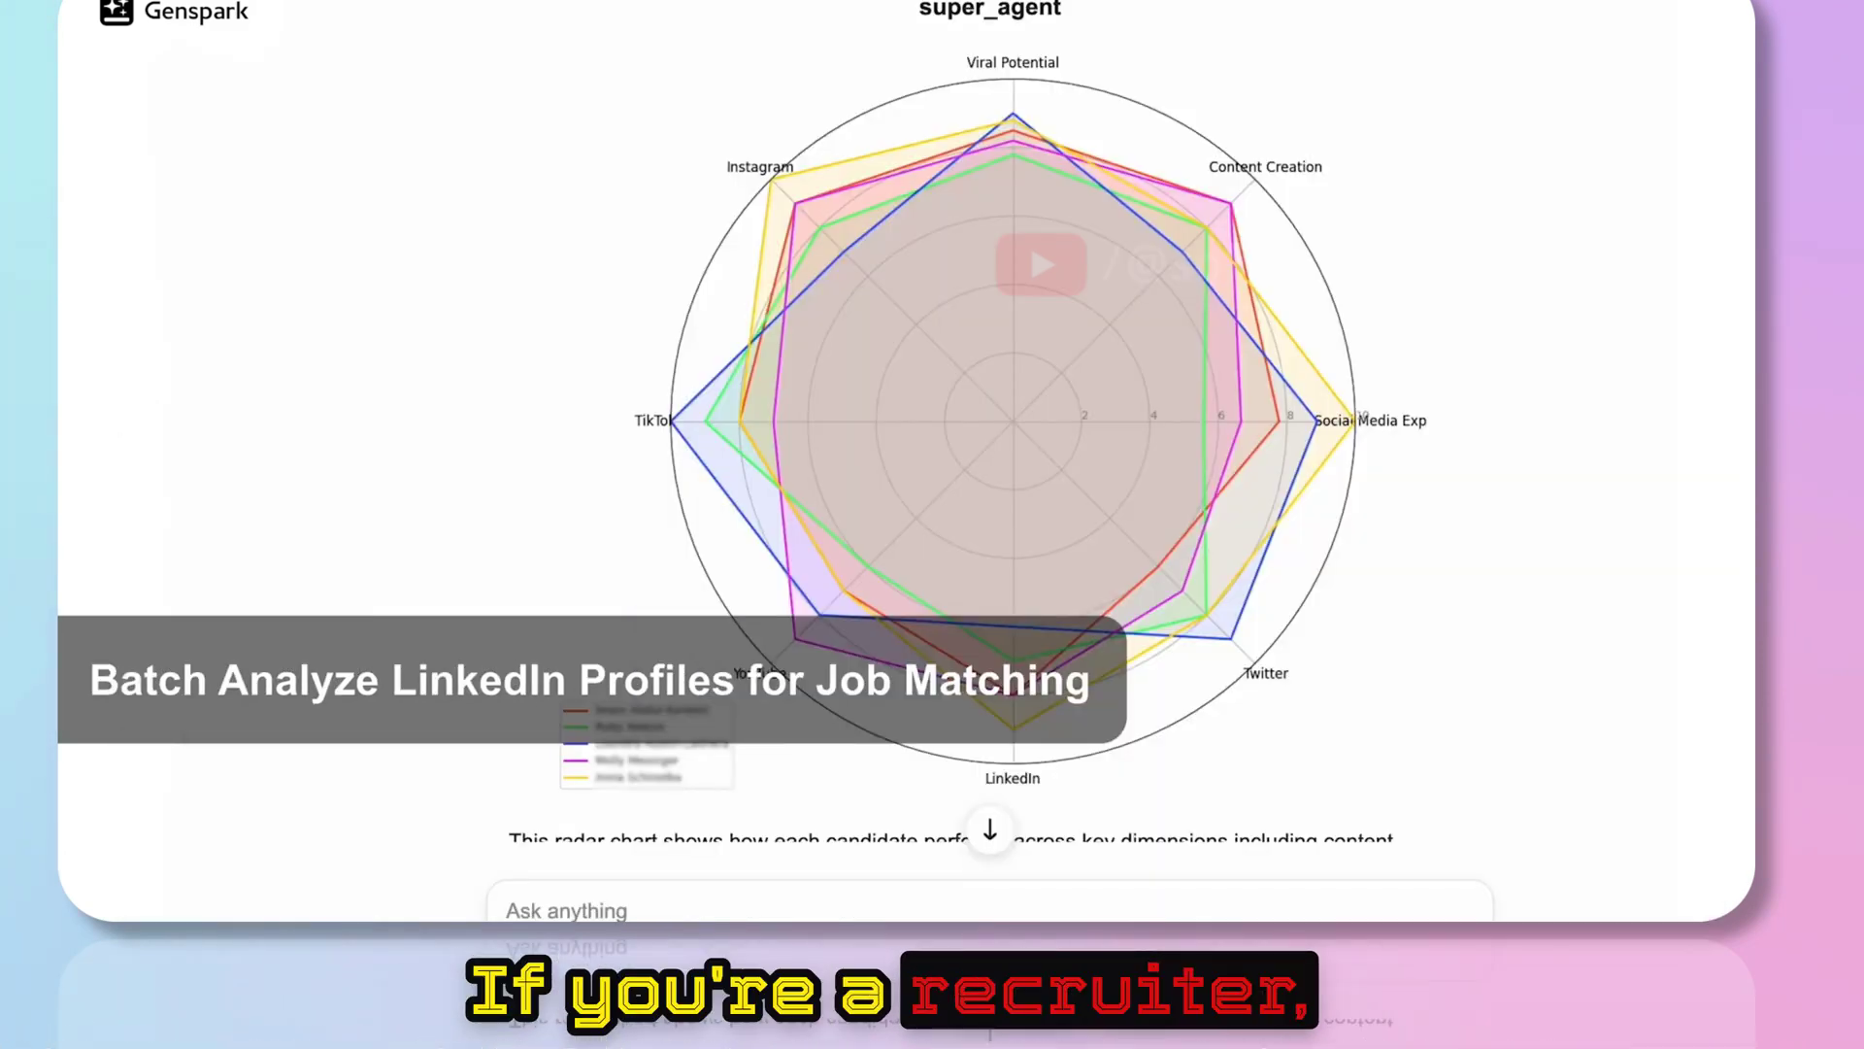
{"action": "scroll", "coordinate": [990, 438], "scroll_direction": "down", "scroll_amount": 5}
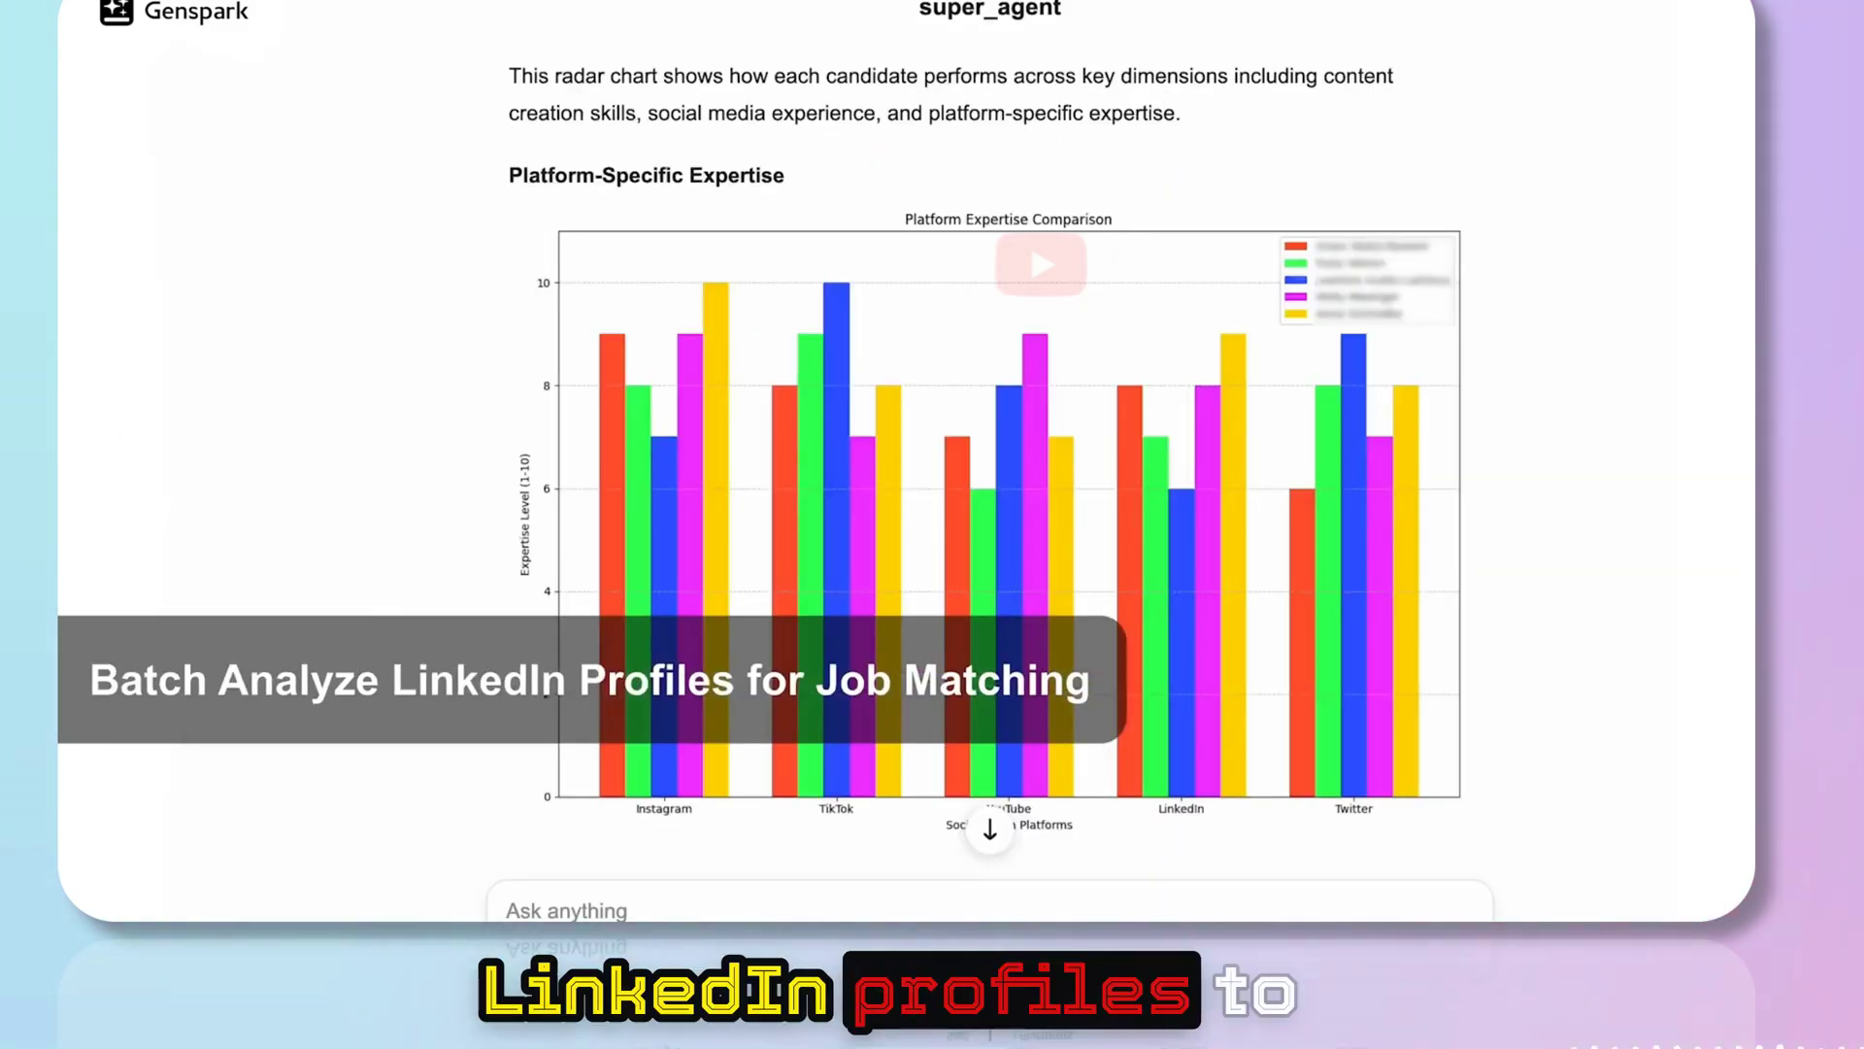
{"action": "scroll", "coordinate": [990, 436], "scroll_direction": "down", "scroll_amount": 5}
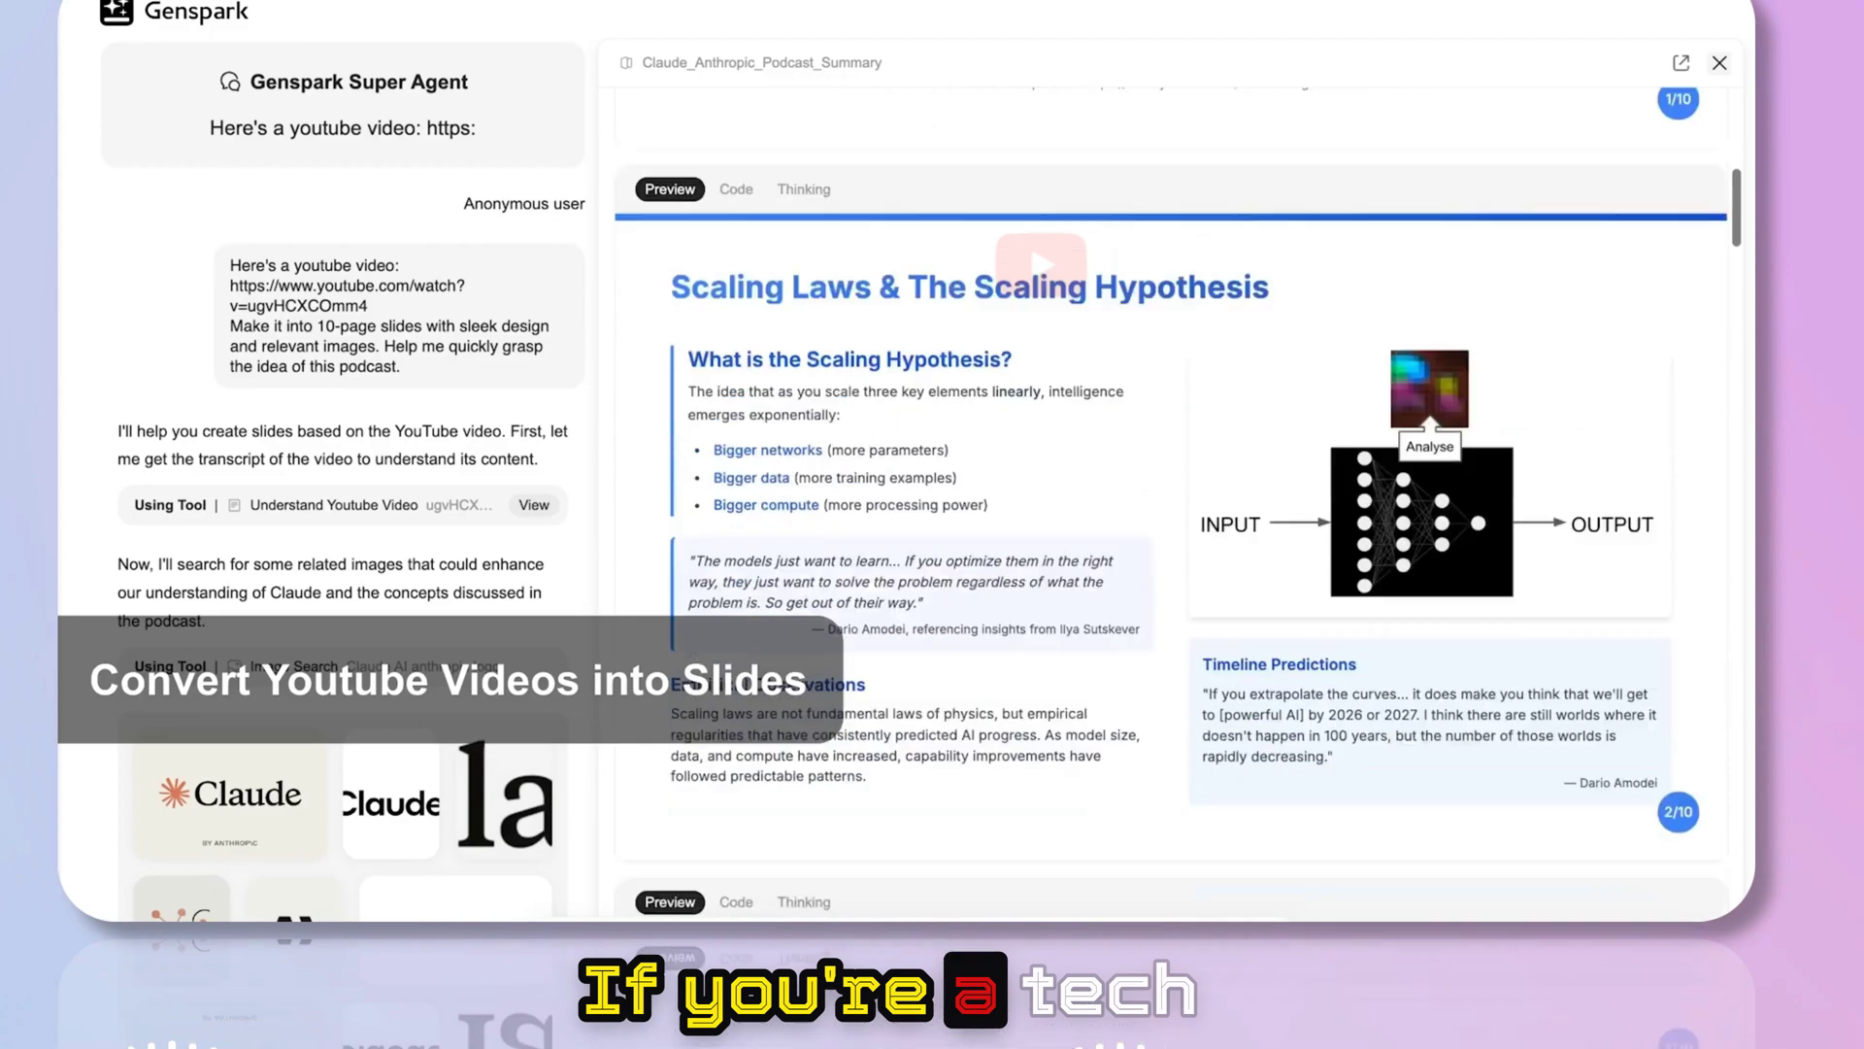
{"action": "scroll", "coordinate": [1166, 510], "scroll_direction": "down", "scroll_amount": 1}
{"action": "scroll", "coordinate": [1165, 510], "scroll_direction": "down", "scroll_amount": 3}
{"action": "scroll", "coordinate": [1165, 511], "scroll_direction": "down", "scroll_amount": 2}
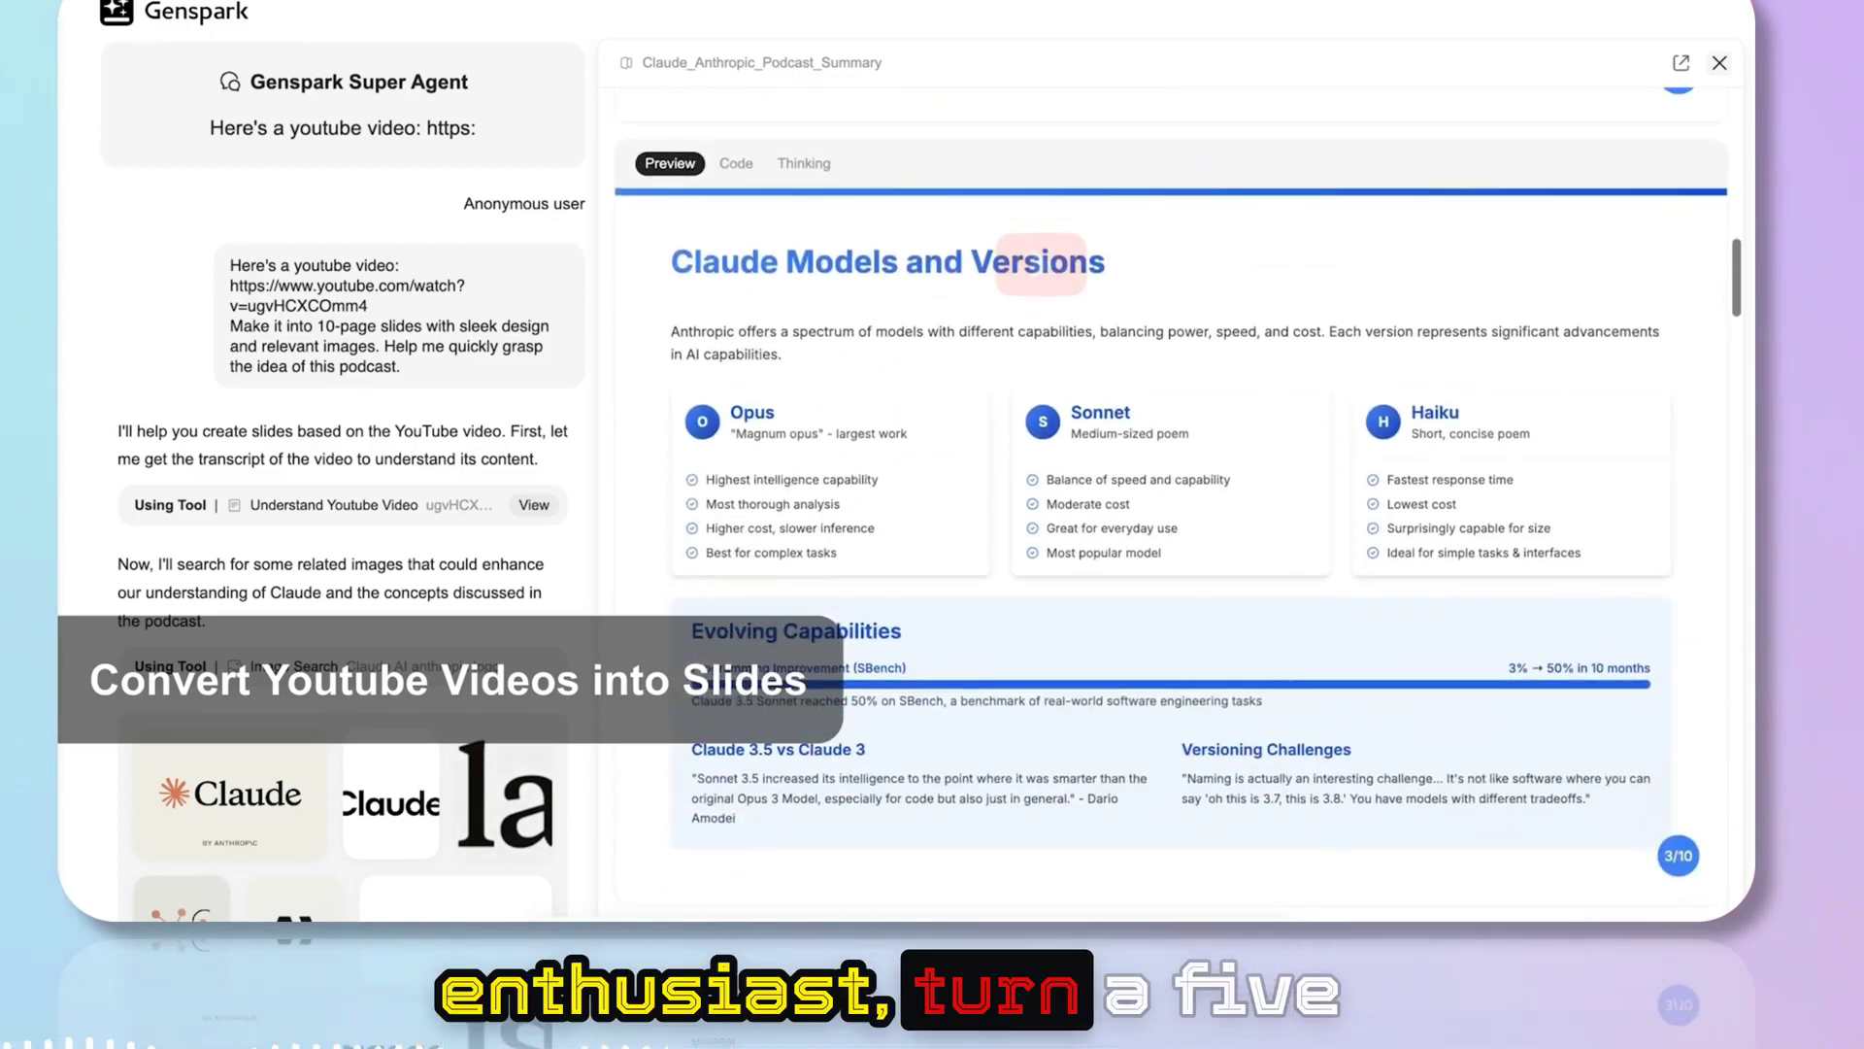
{"action": "scroll", "coordinate": [1166, 511], "scroll_direction": "down", "scroll_amount": 3}
{"action": "scroll", "coordinate": [1165, 510], "scroll_direction": "down", "scroll_amount": 3}
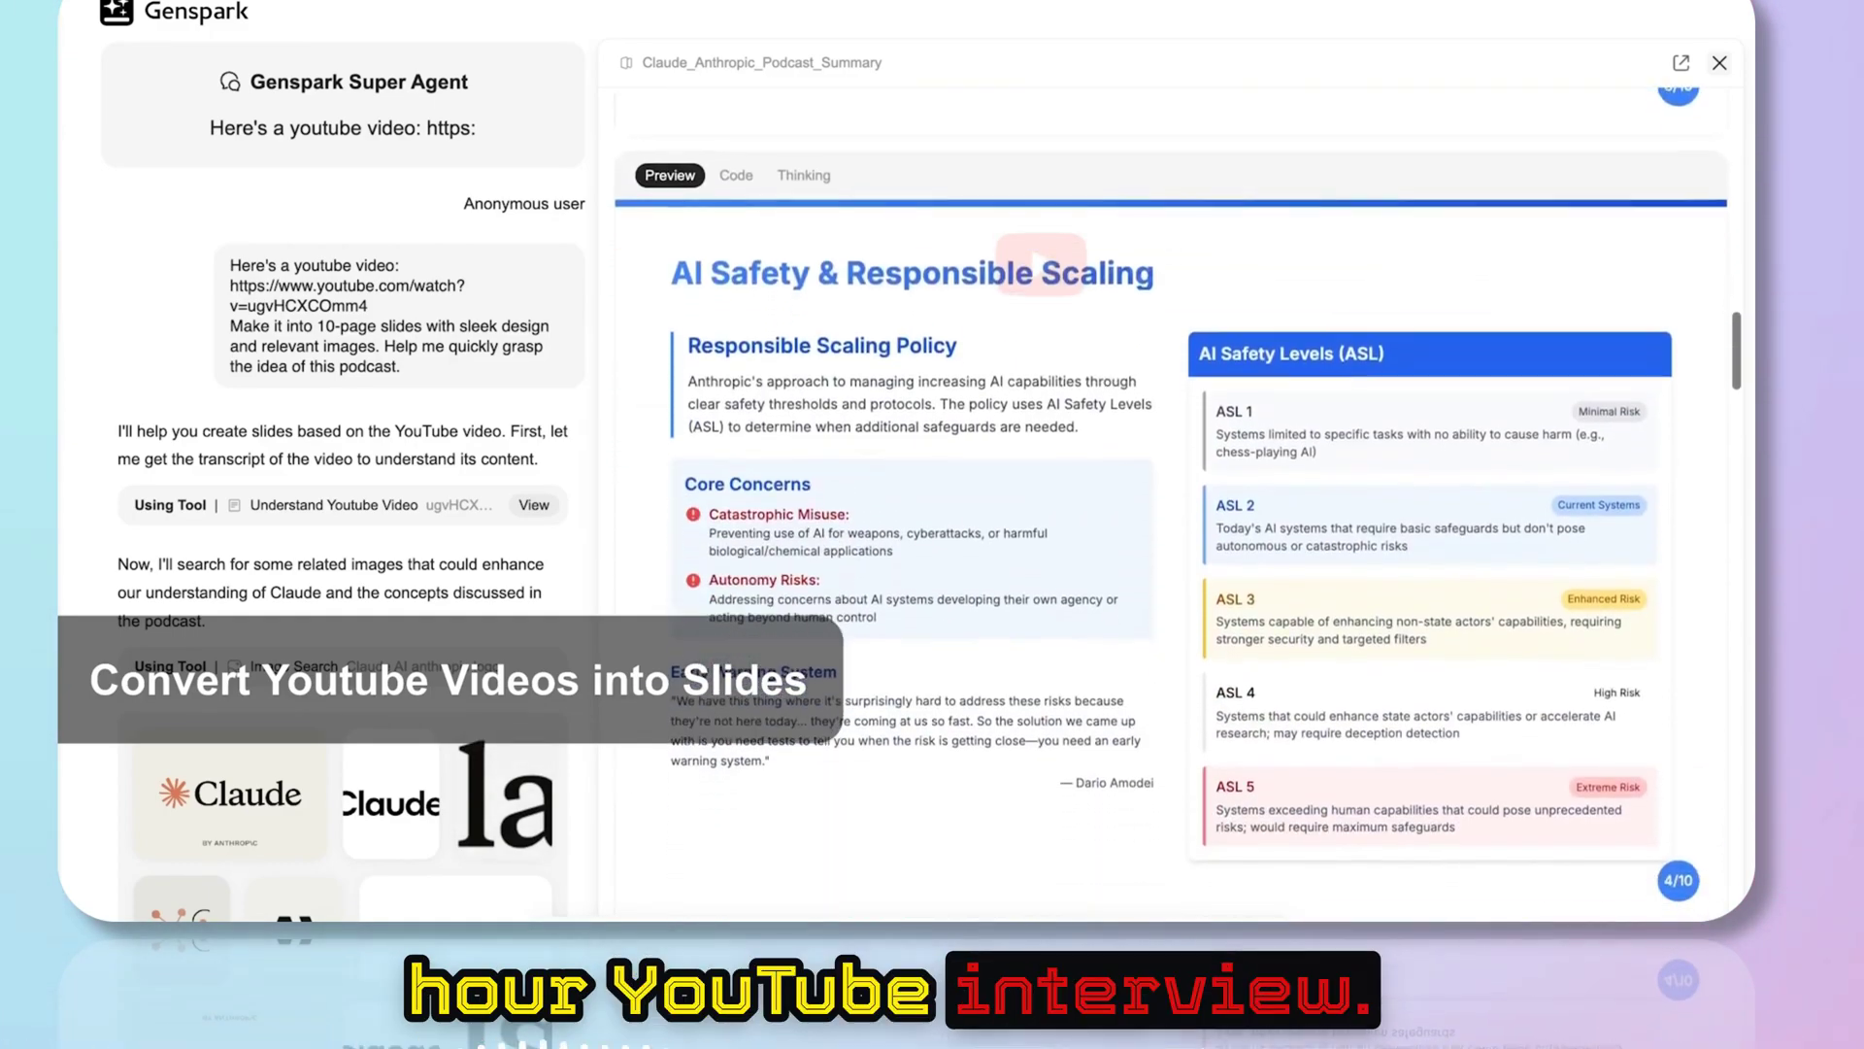
{"action": "scroll", "coordinate": [1165, 509], "scroll_direction": "down", "scroll_amount": 2}
{"action": "scroll", "coordinate": [1165, 509], "scroll_direction": "down", "scroll_amount": 3}
{"action": "scroll", "coordinate": [1165, 510], "scroll_direction": "down", "scroll_amount": 1}
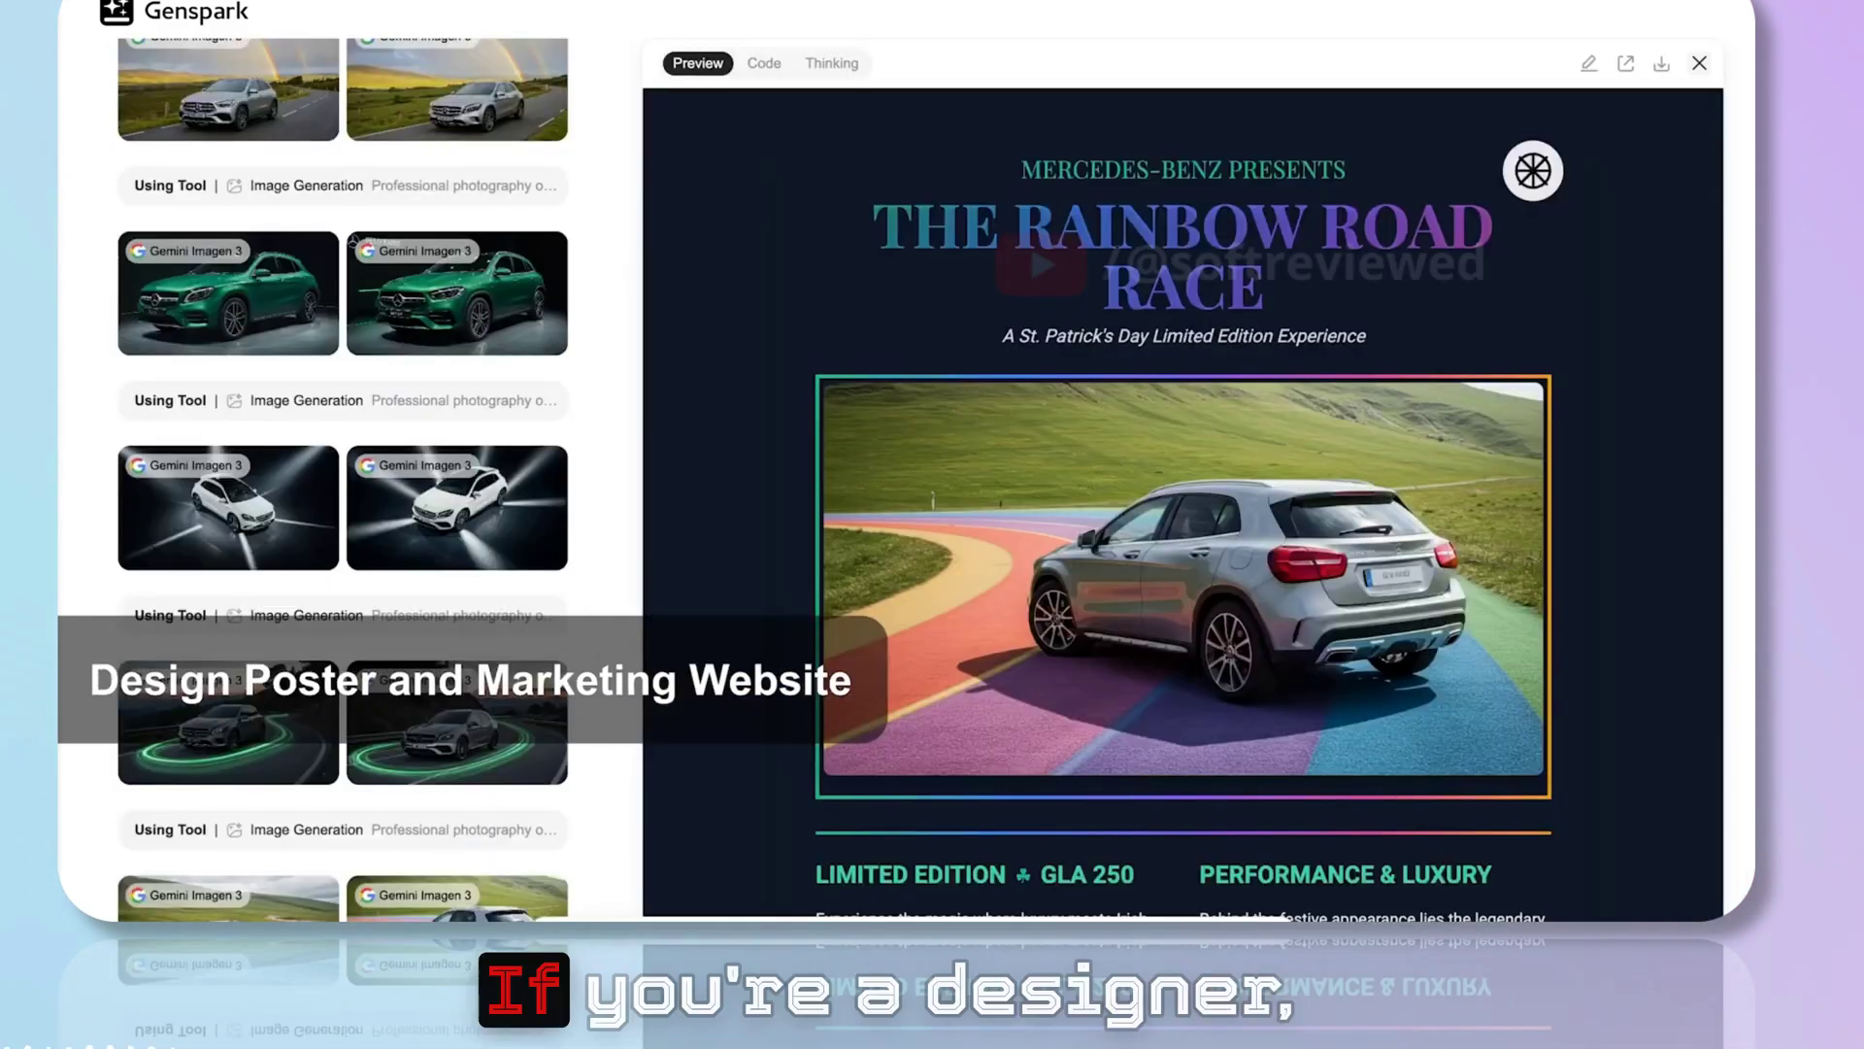
{"action": "scroll", "coordinate": [1183, 510], "scroll_direction": "down", "scroll_amount": 1}
{"action": "scroll", "coordinate": [1183, 510], "scroll_direction": "down", "scroll_amount": 2}
{"action": "scroll", "coordinate": [1183, 510], "scroll_direction": "down", "scroll_amount": 2}
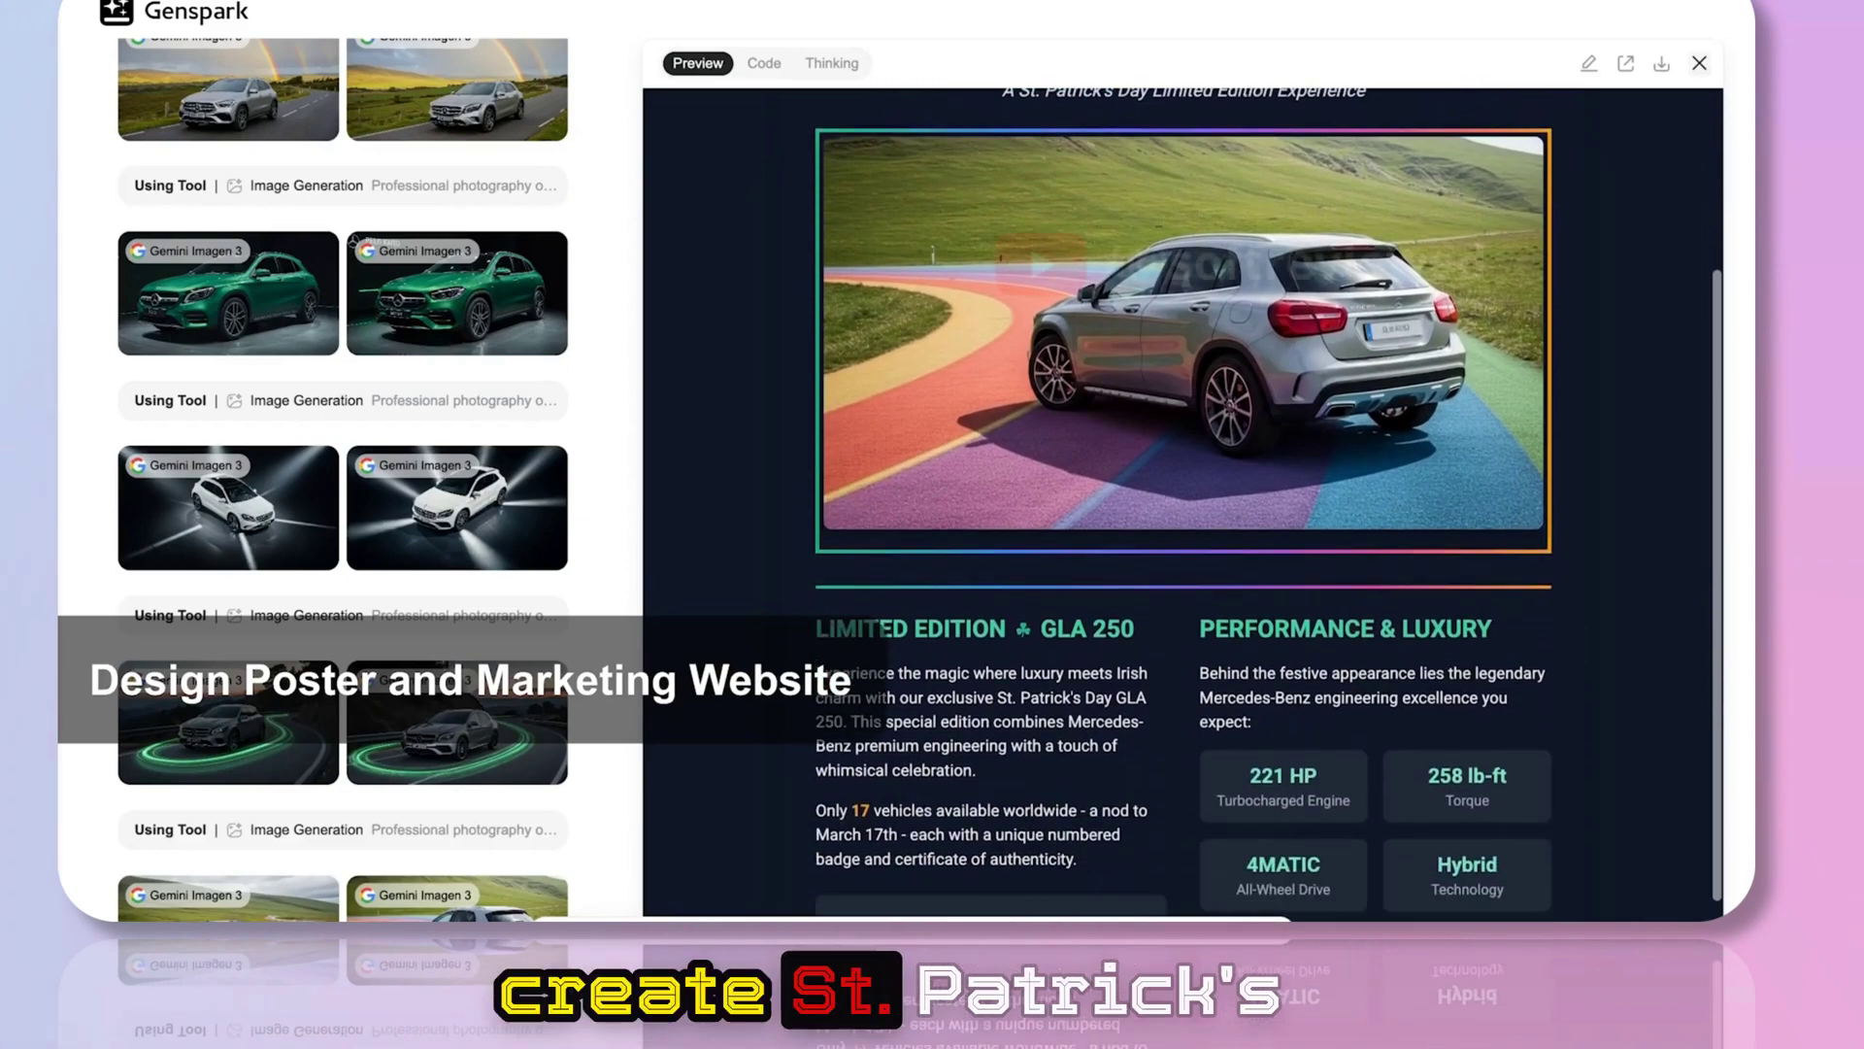
{"action": "scroll", "coordinate": [1183, 511], "scroll_direction": "down", "scroll_amount": 1}
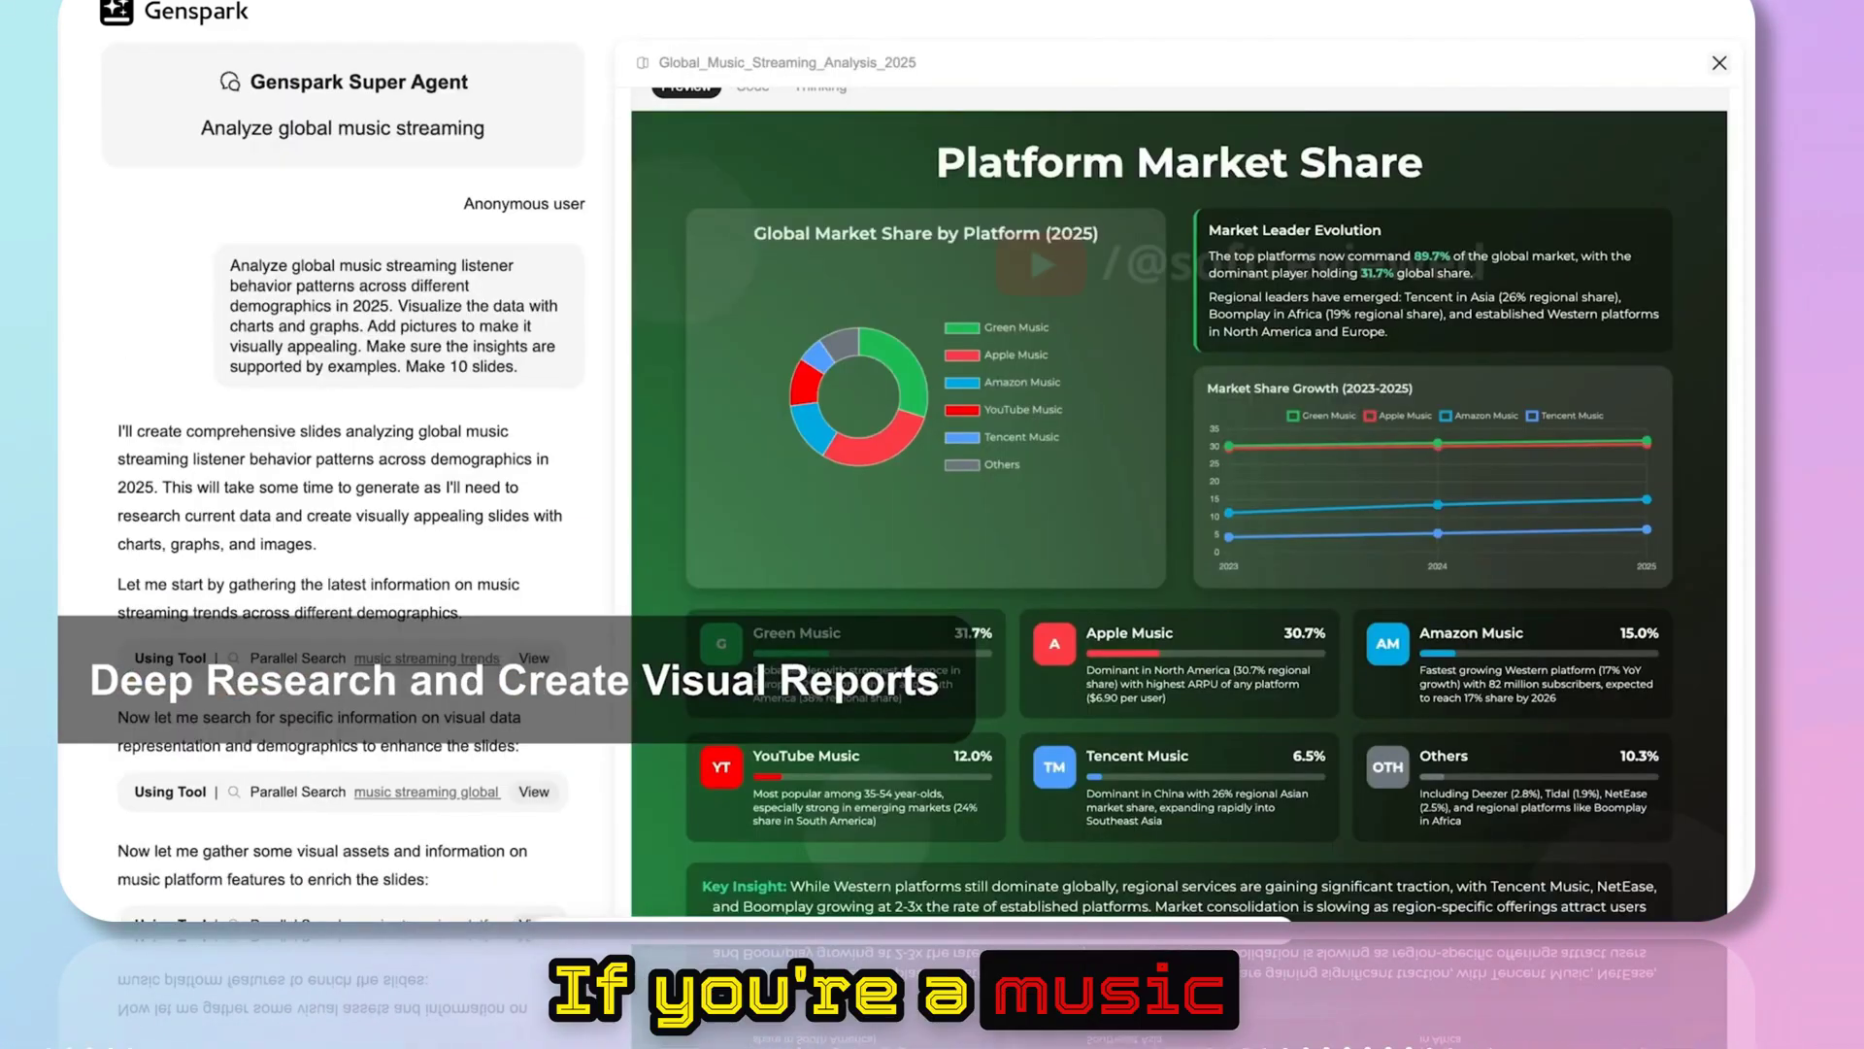
{"action": "scroll", "coordinate": [1180, 509], "scroll_direction": "down", "scroll_amount": 1}
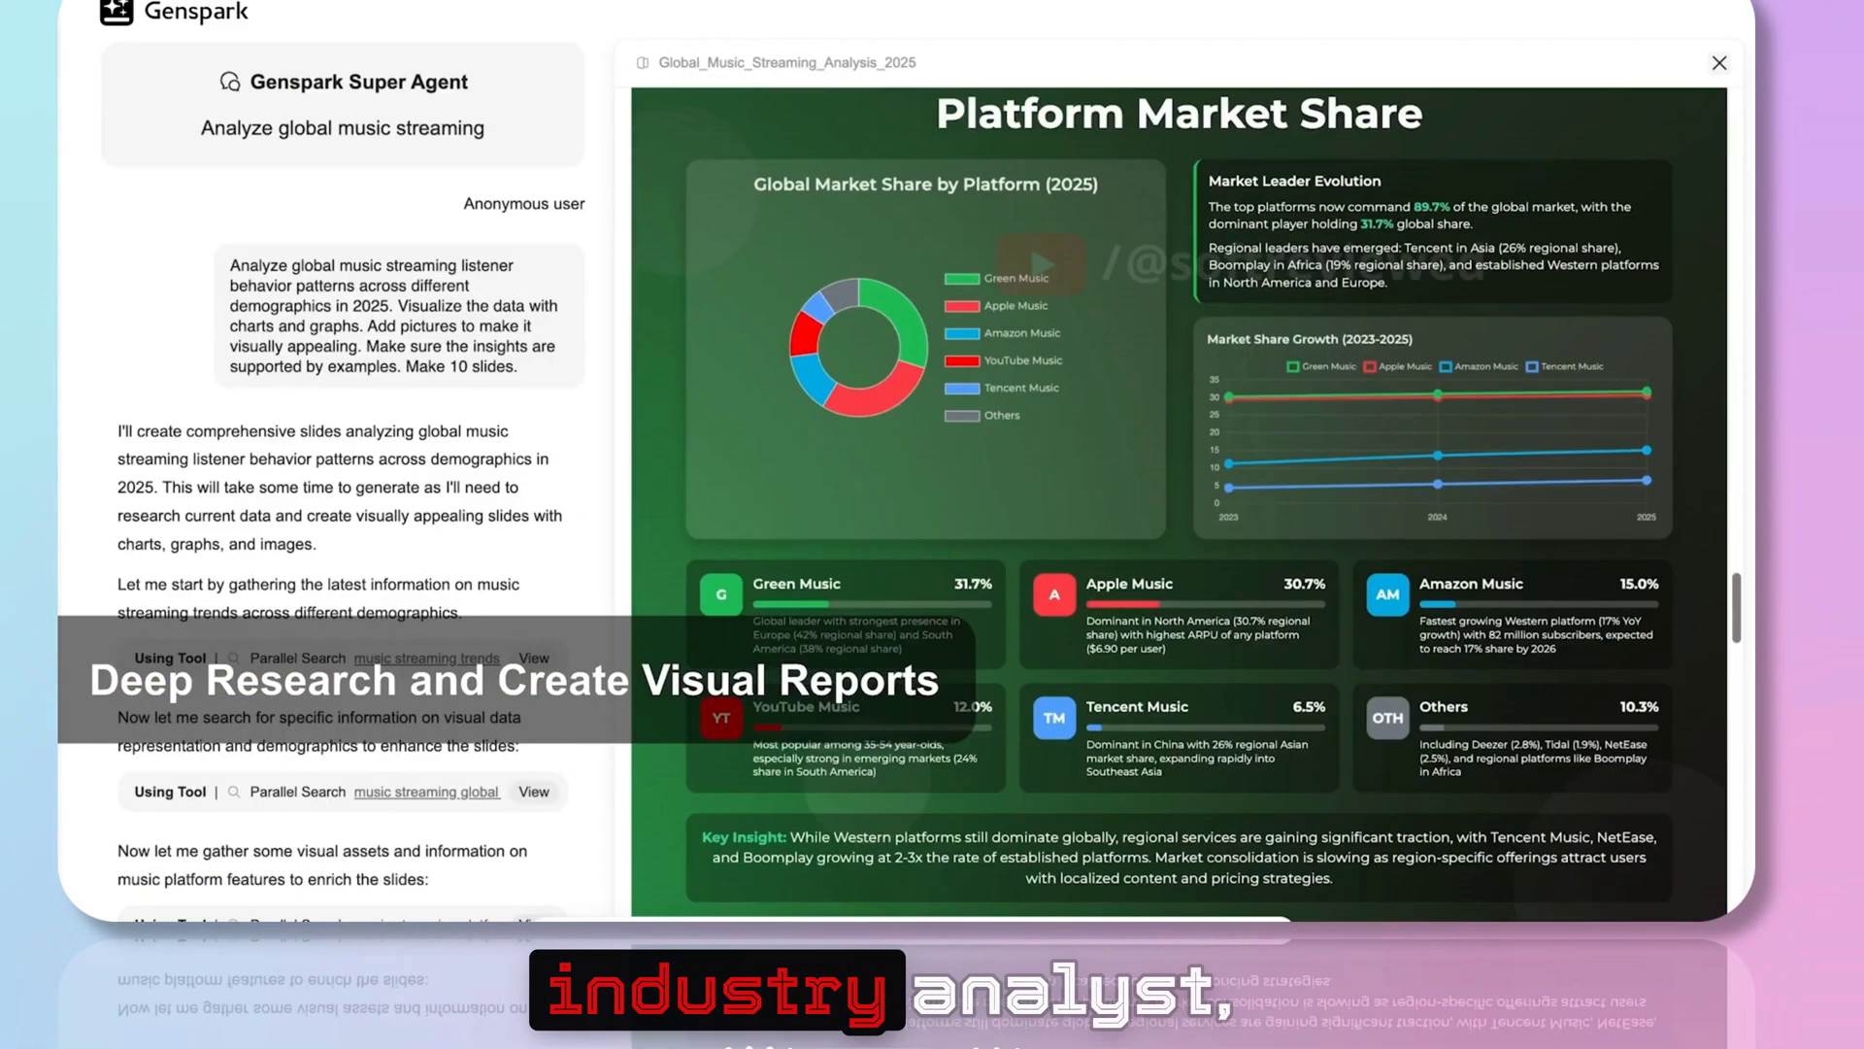
{"action": "scroll", "coordinate": [1179, 511], "scroll_direction": "down", "scroll_amount": 5}
{"action": "scroll", "coordinate": [1180, 511], "scroll_direction": "down", "scroll_amount": 2}
{"action": "scroll", "coordinate": [1180, 510], "scroll_direction": "down", "scroll_amount": 1}
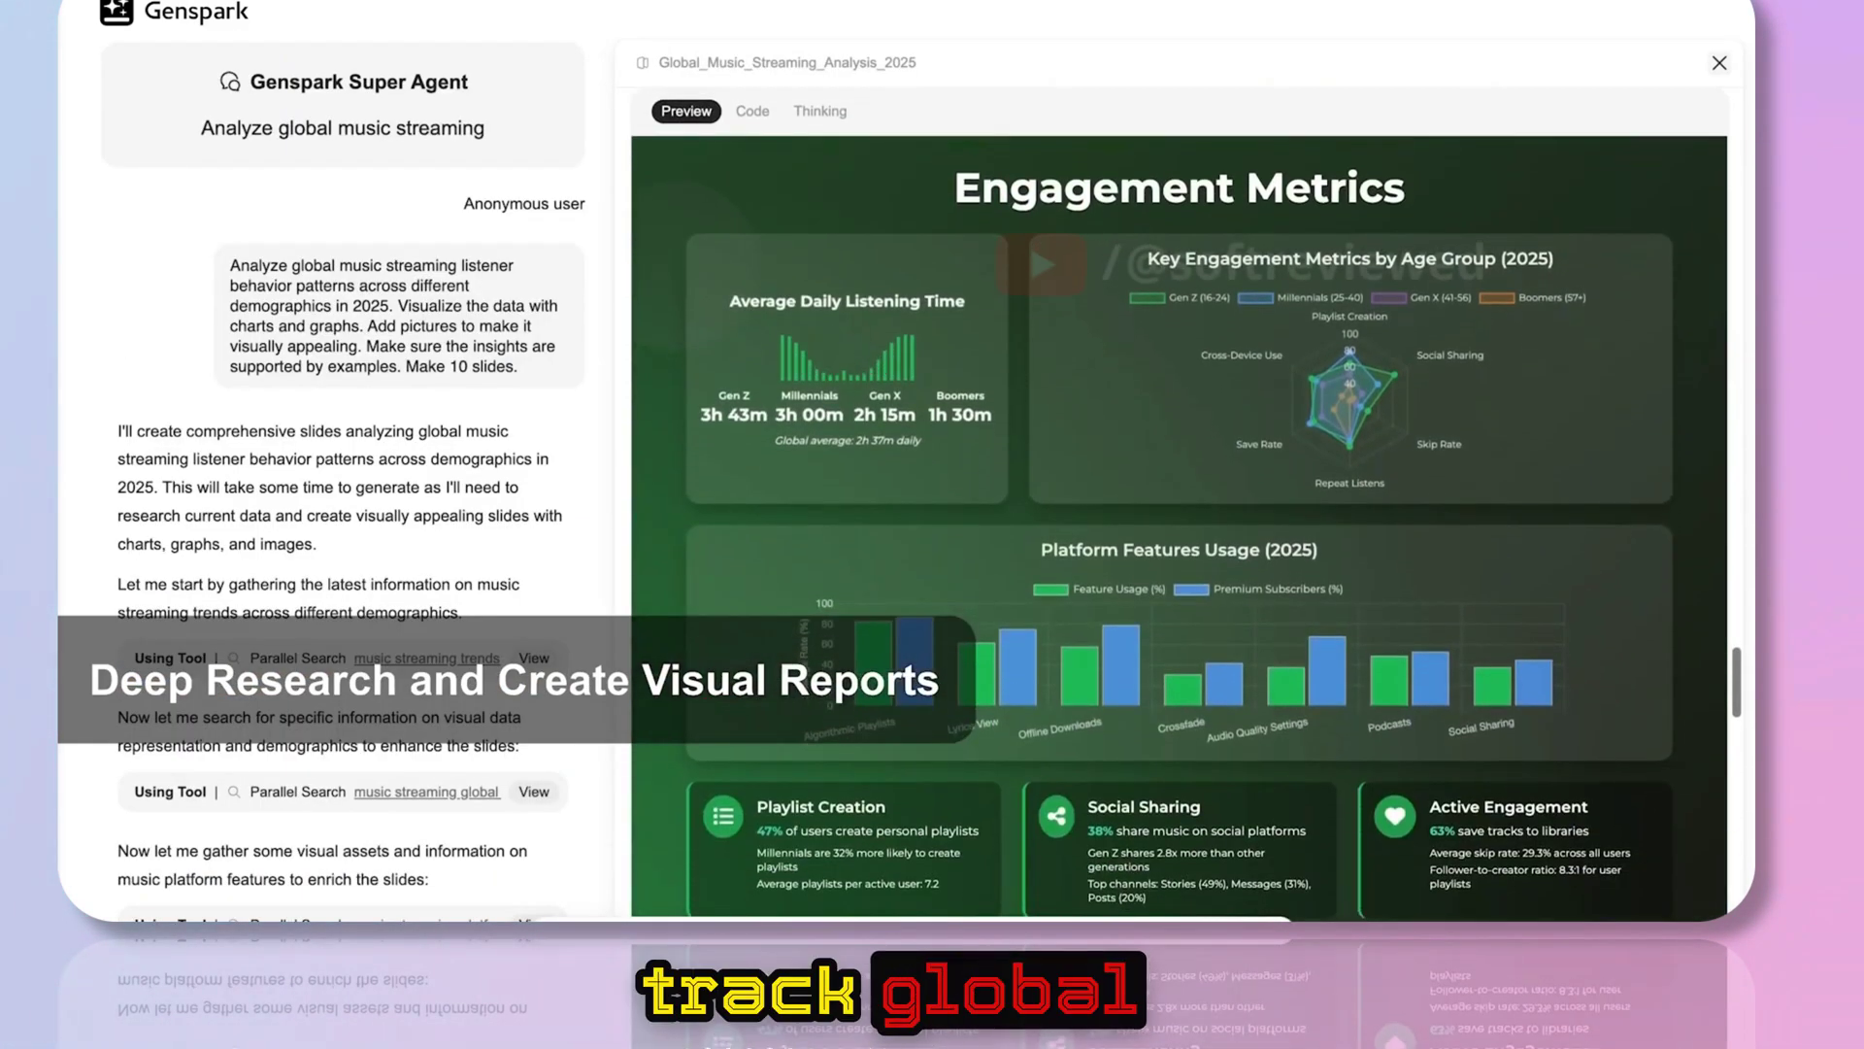
{"action": "scroll", "coordinate": [1180, 510], "scroll_direction": "down", "scroll_amount": 3}
{"action": "scroll", "coordinate": [1181, 510], "scroll_direction": "down", "scroll_amount": 2}
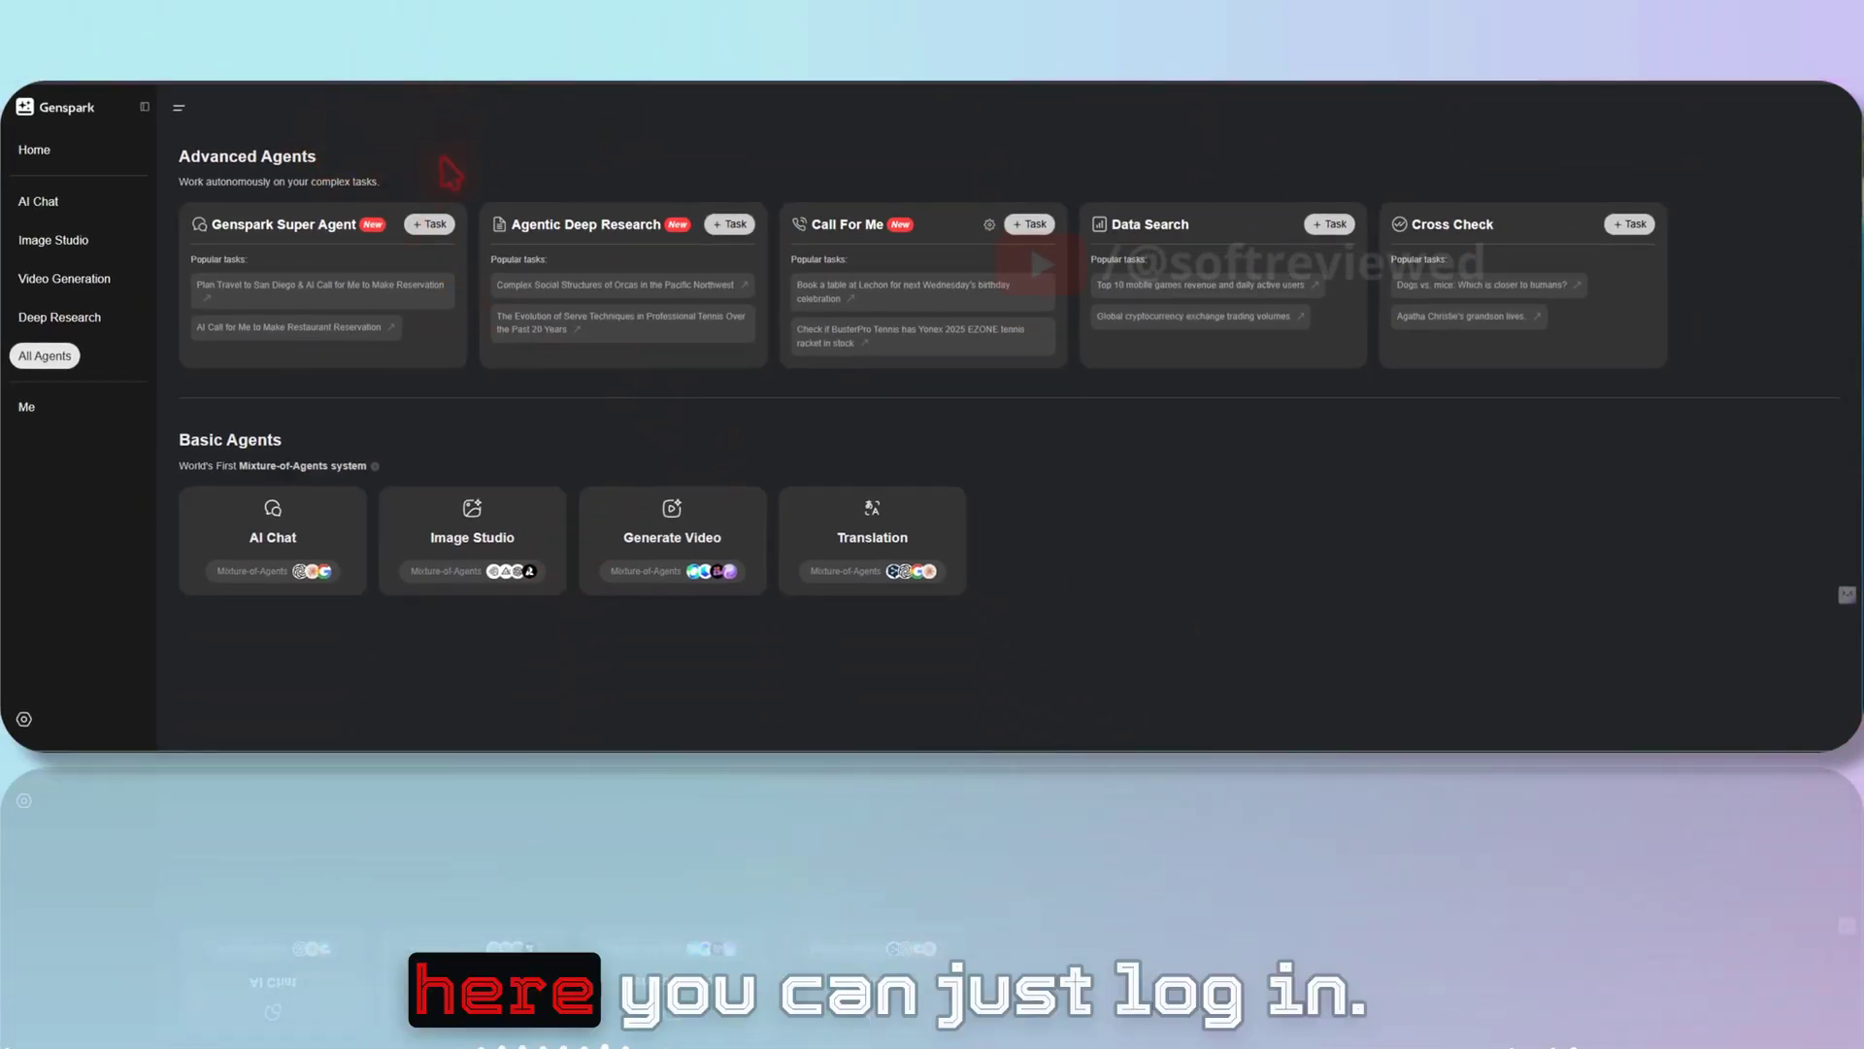
Return to the Genspark home page and open the bottom-left account menu
{"action": "left_click", "coordinate": [49, 109]}
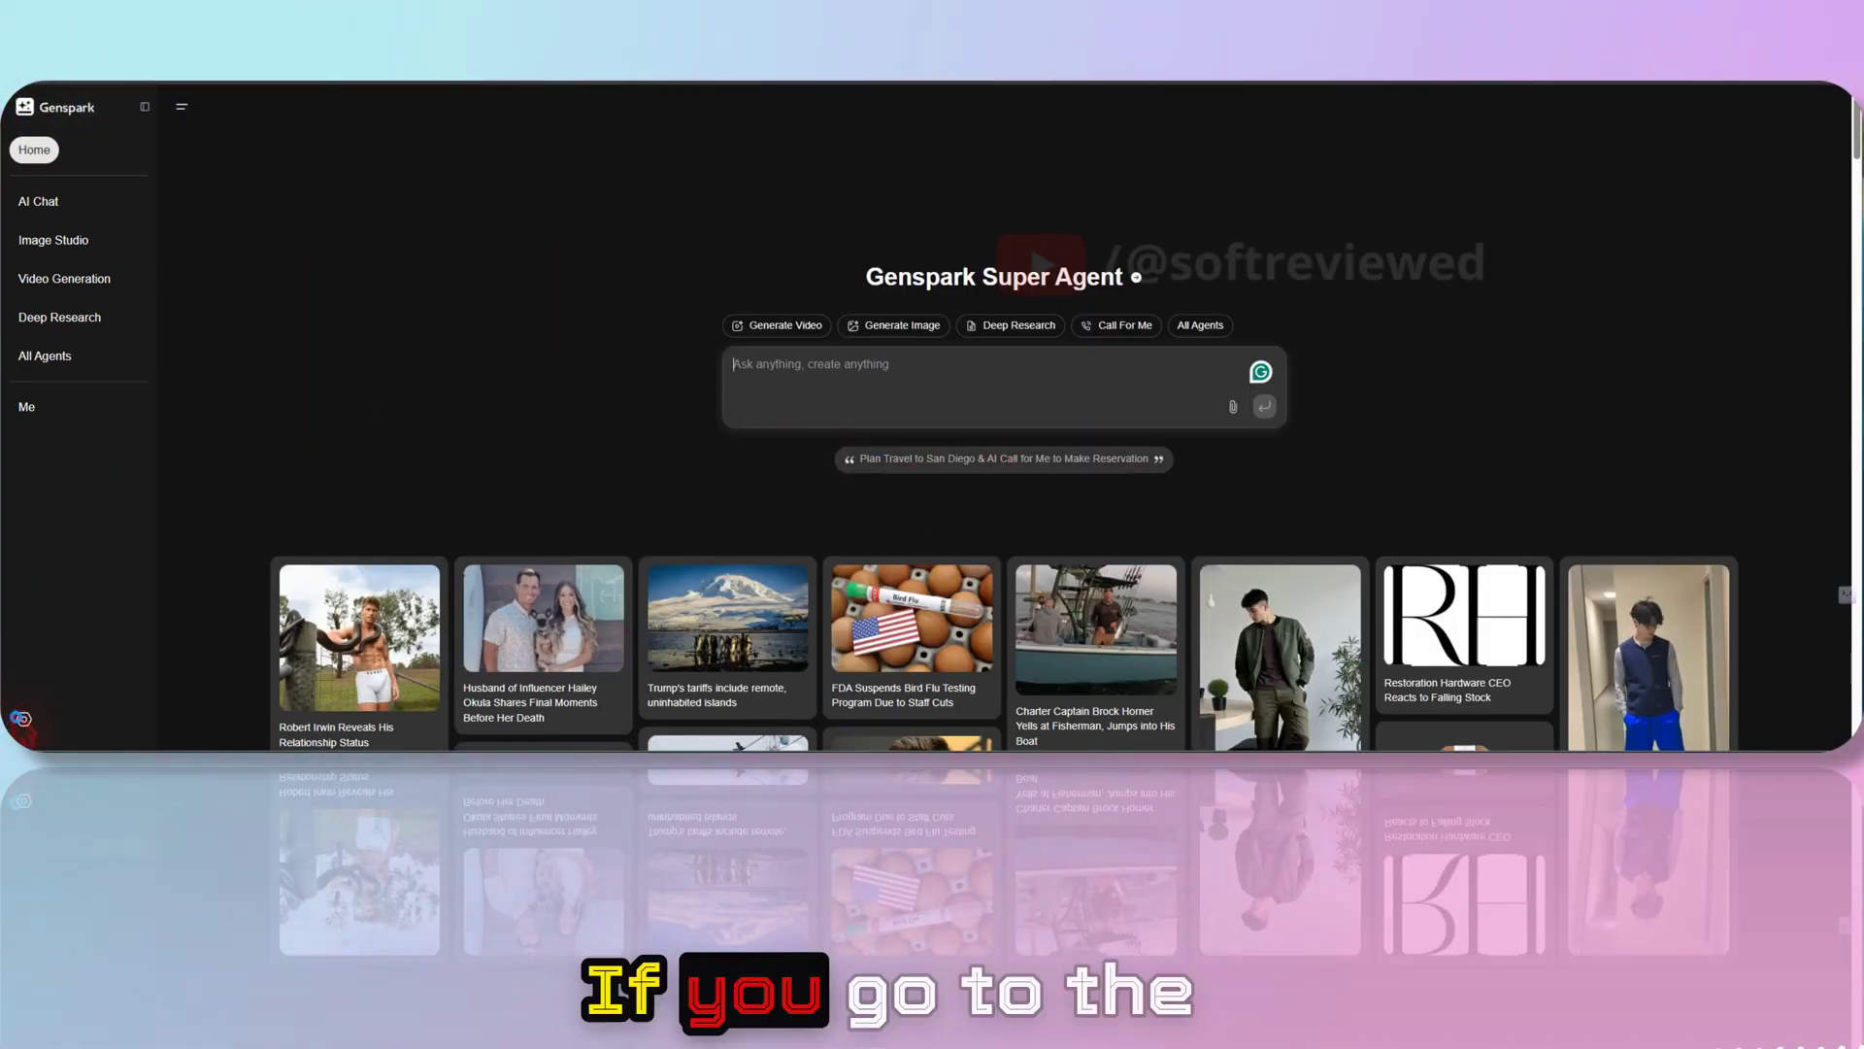
{"action": "left_click", "coordinate": [24, 719]}
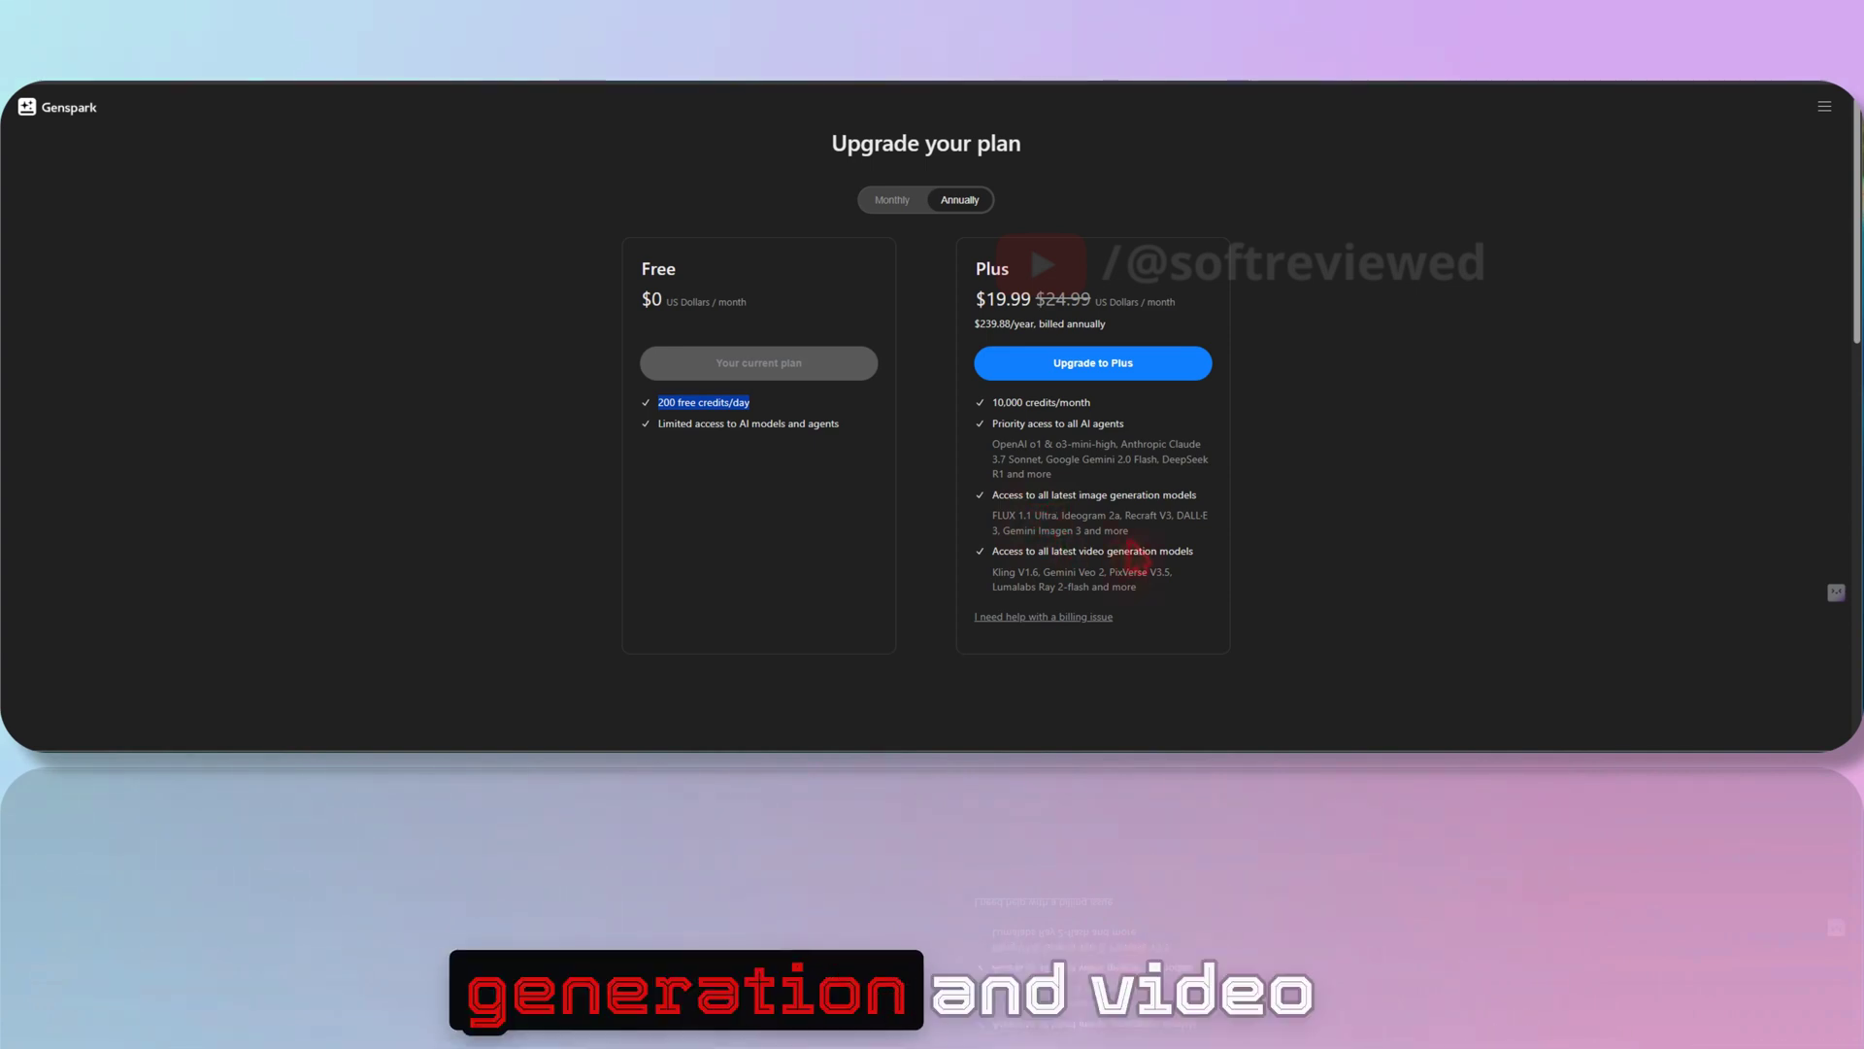
Leave the pricing page for the Genspark home page via the logo
{"action": "left_click", "coordinate": [25, 106]}
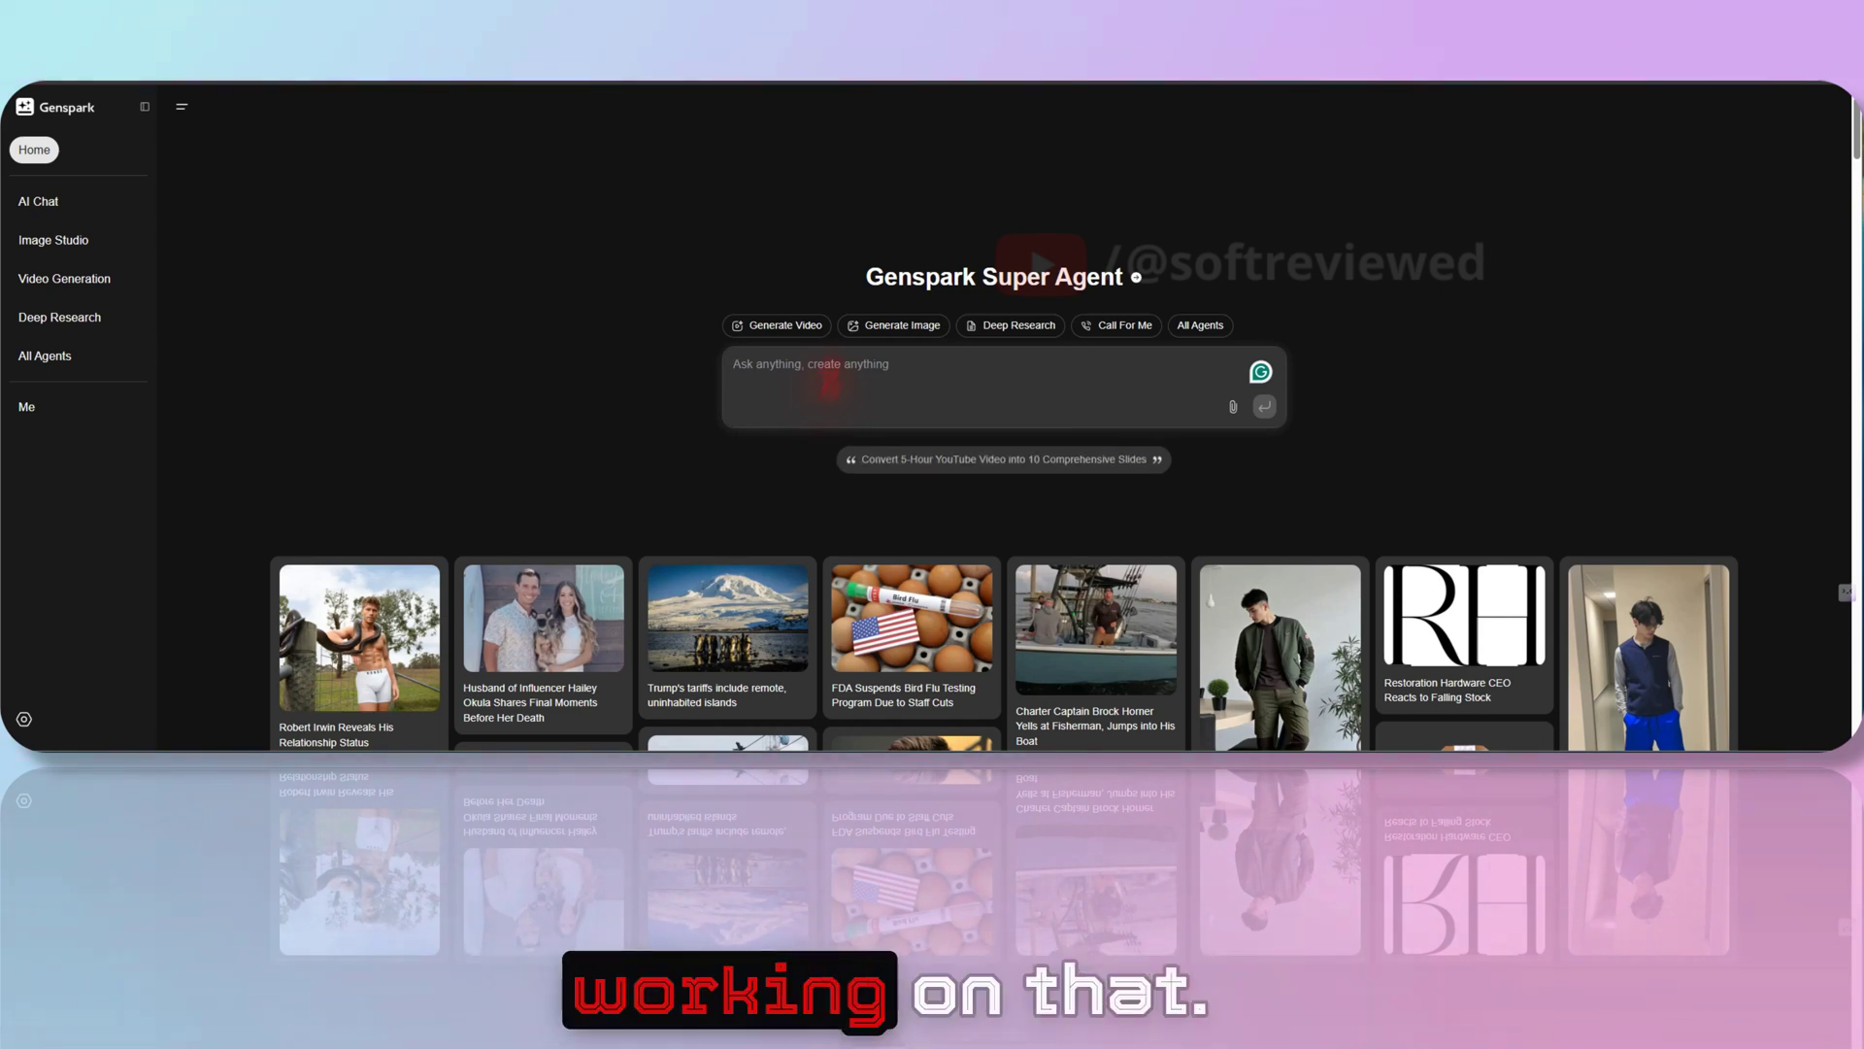
Open AI Chat, dismiss the out-of-credits notice and view the chat model list
{"action": "left_click", "coordinate": [30, 204]}
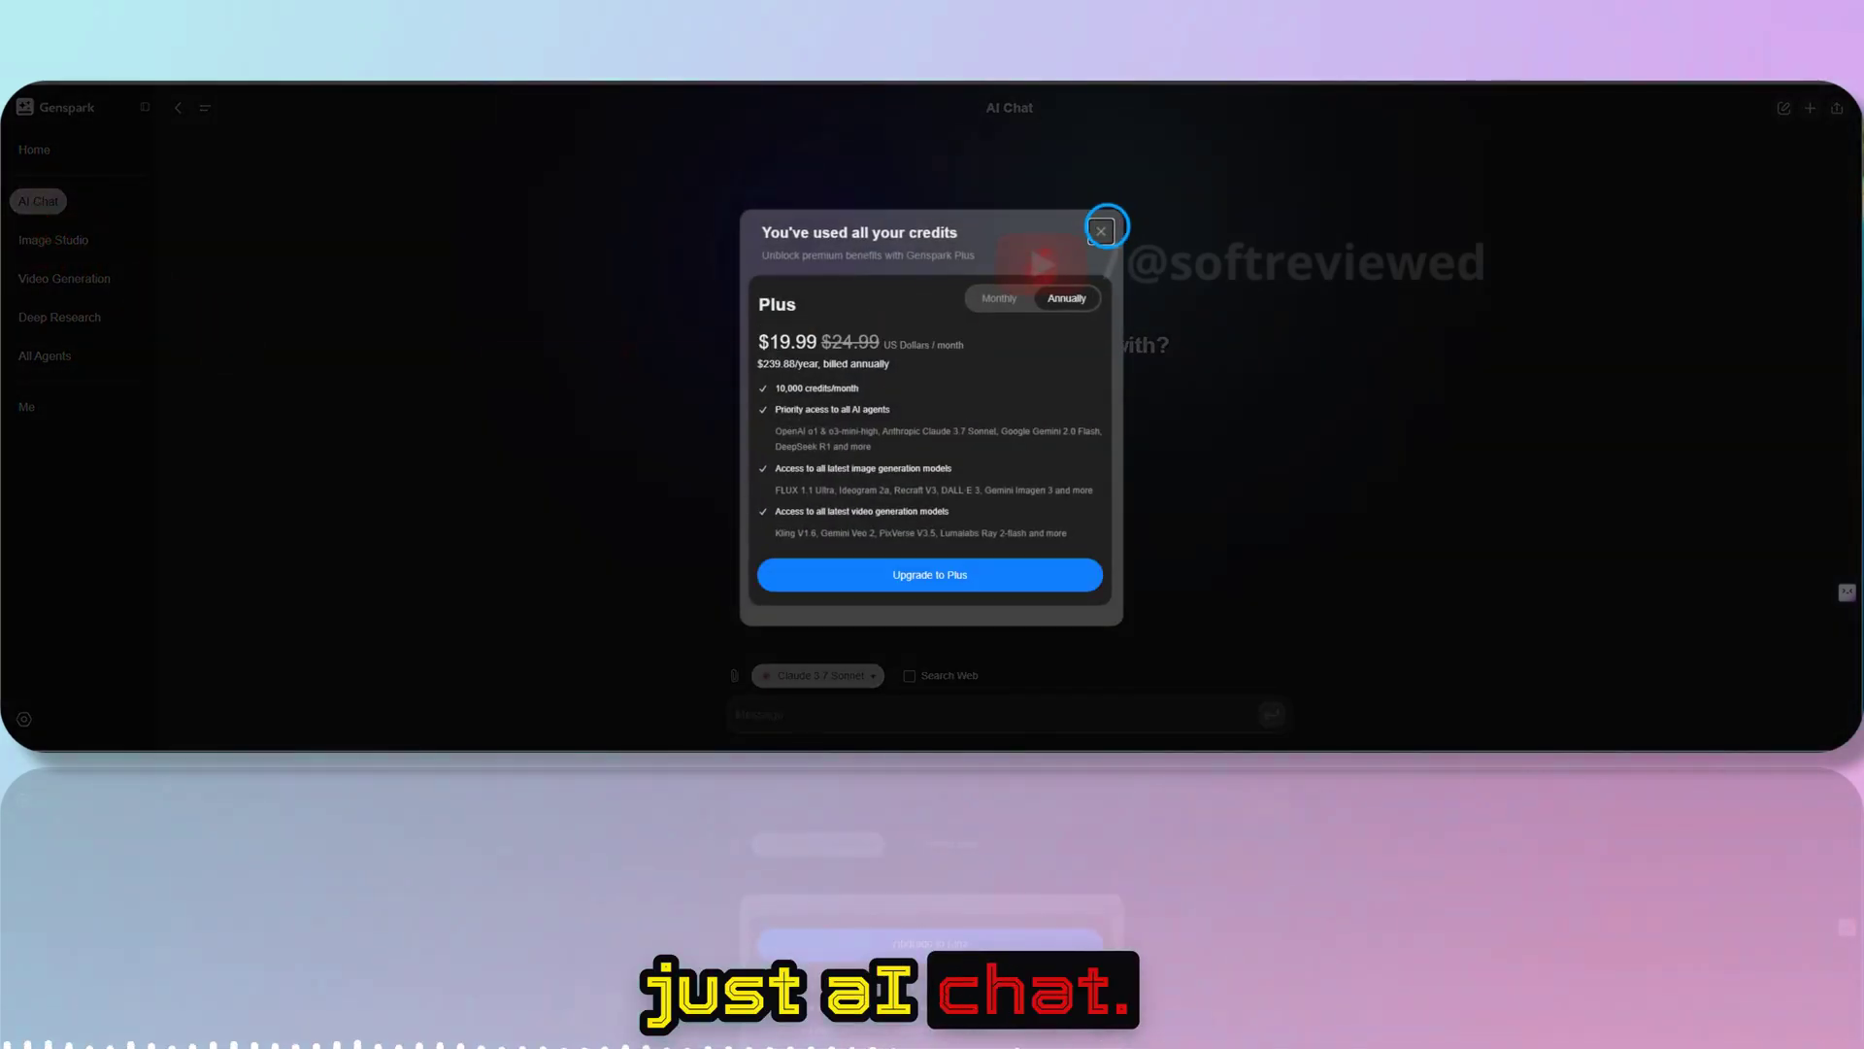
{"action": "left_click", "coordinate": [1101, 231]}
{"action": "left_click", "coordinate": [817, 674]}
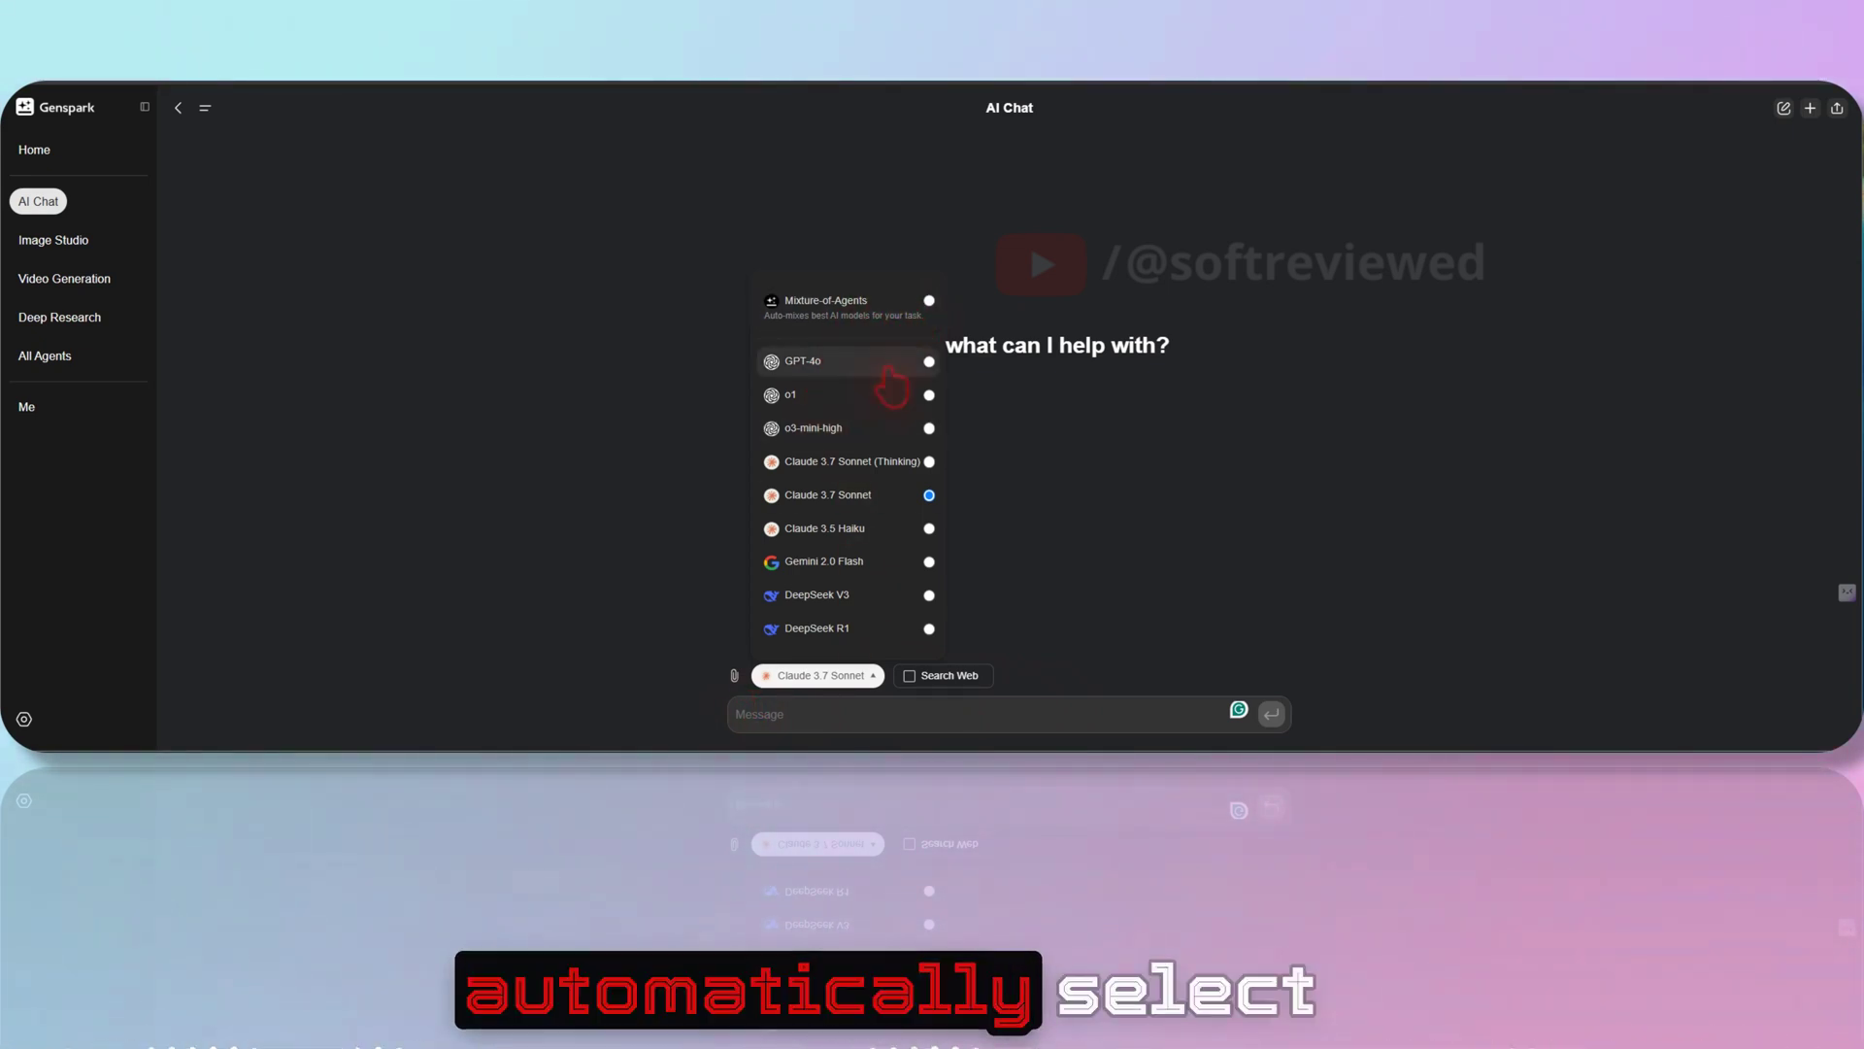
Close the model list unchanged, browse Image Studio, then open Generate Video
{"action": "left_click", "coordinate": [869, 714]}
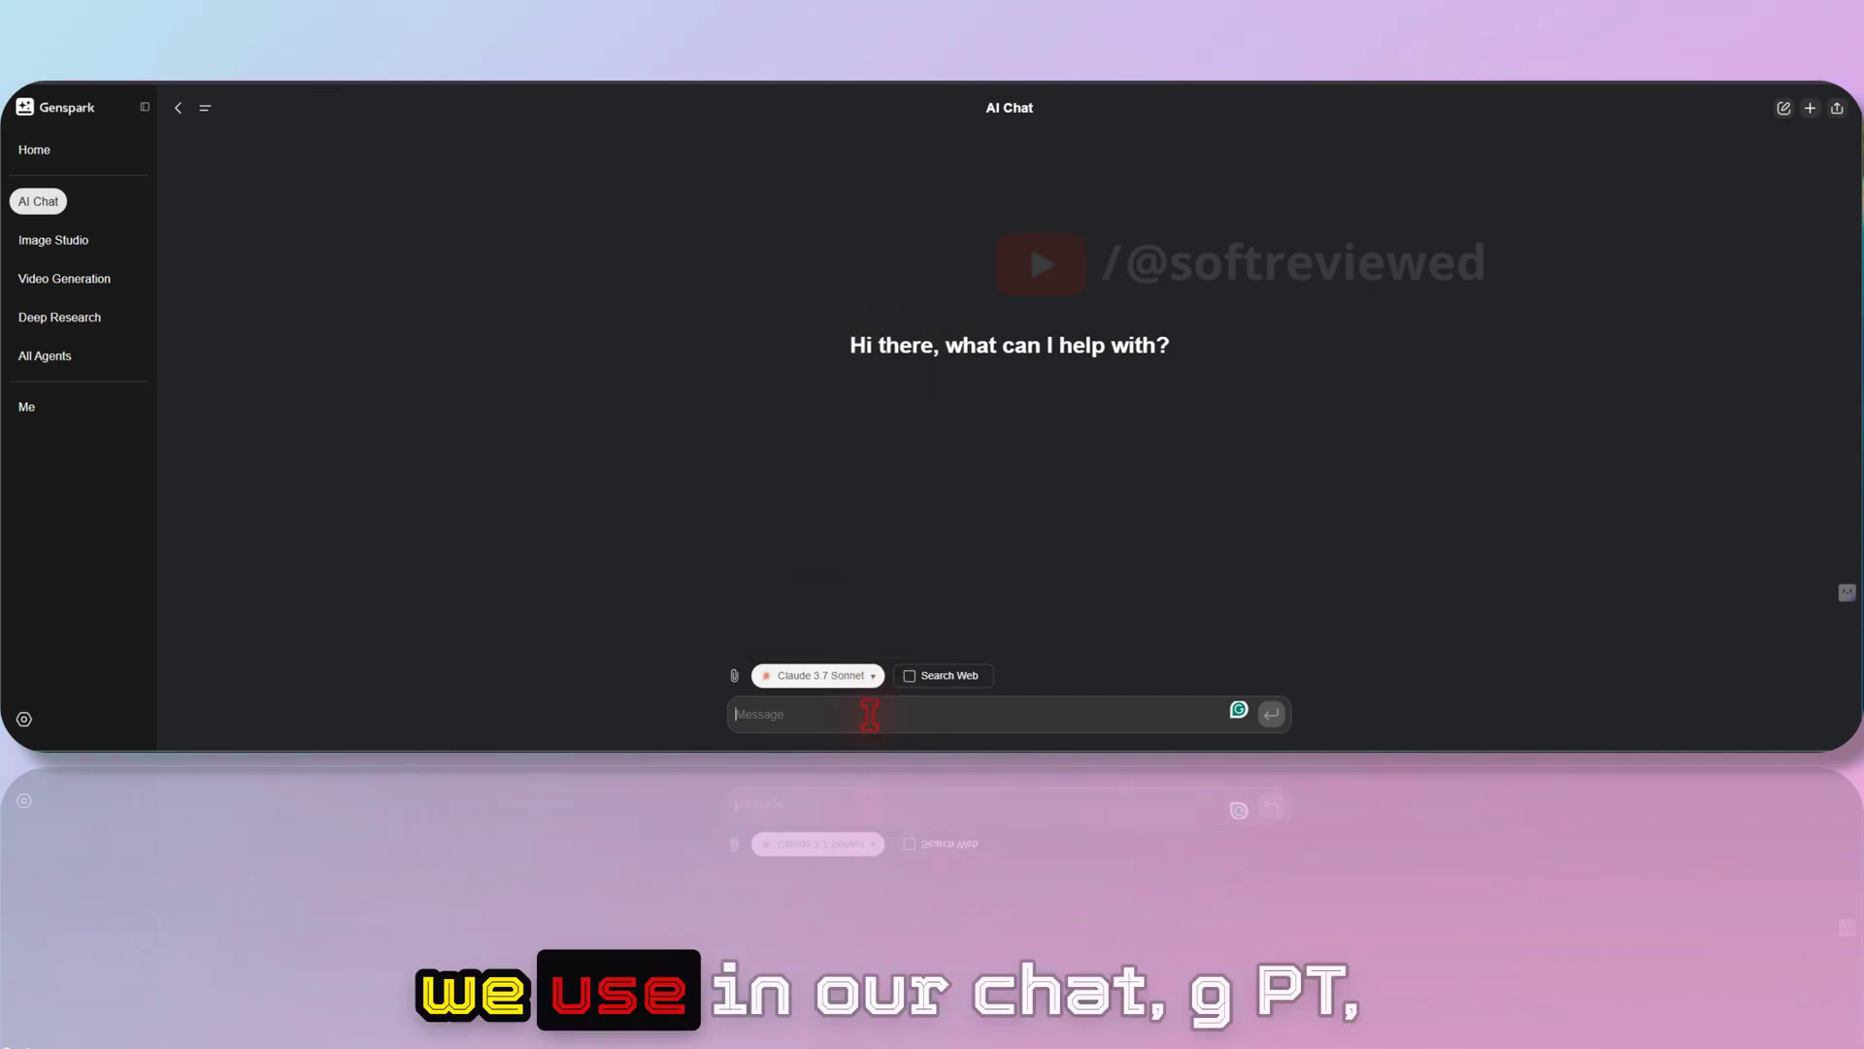
{"action": "left_click", "coordinate": [62, 240]}
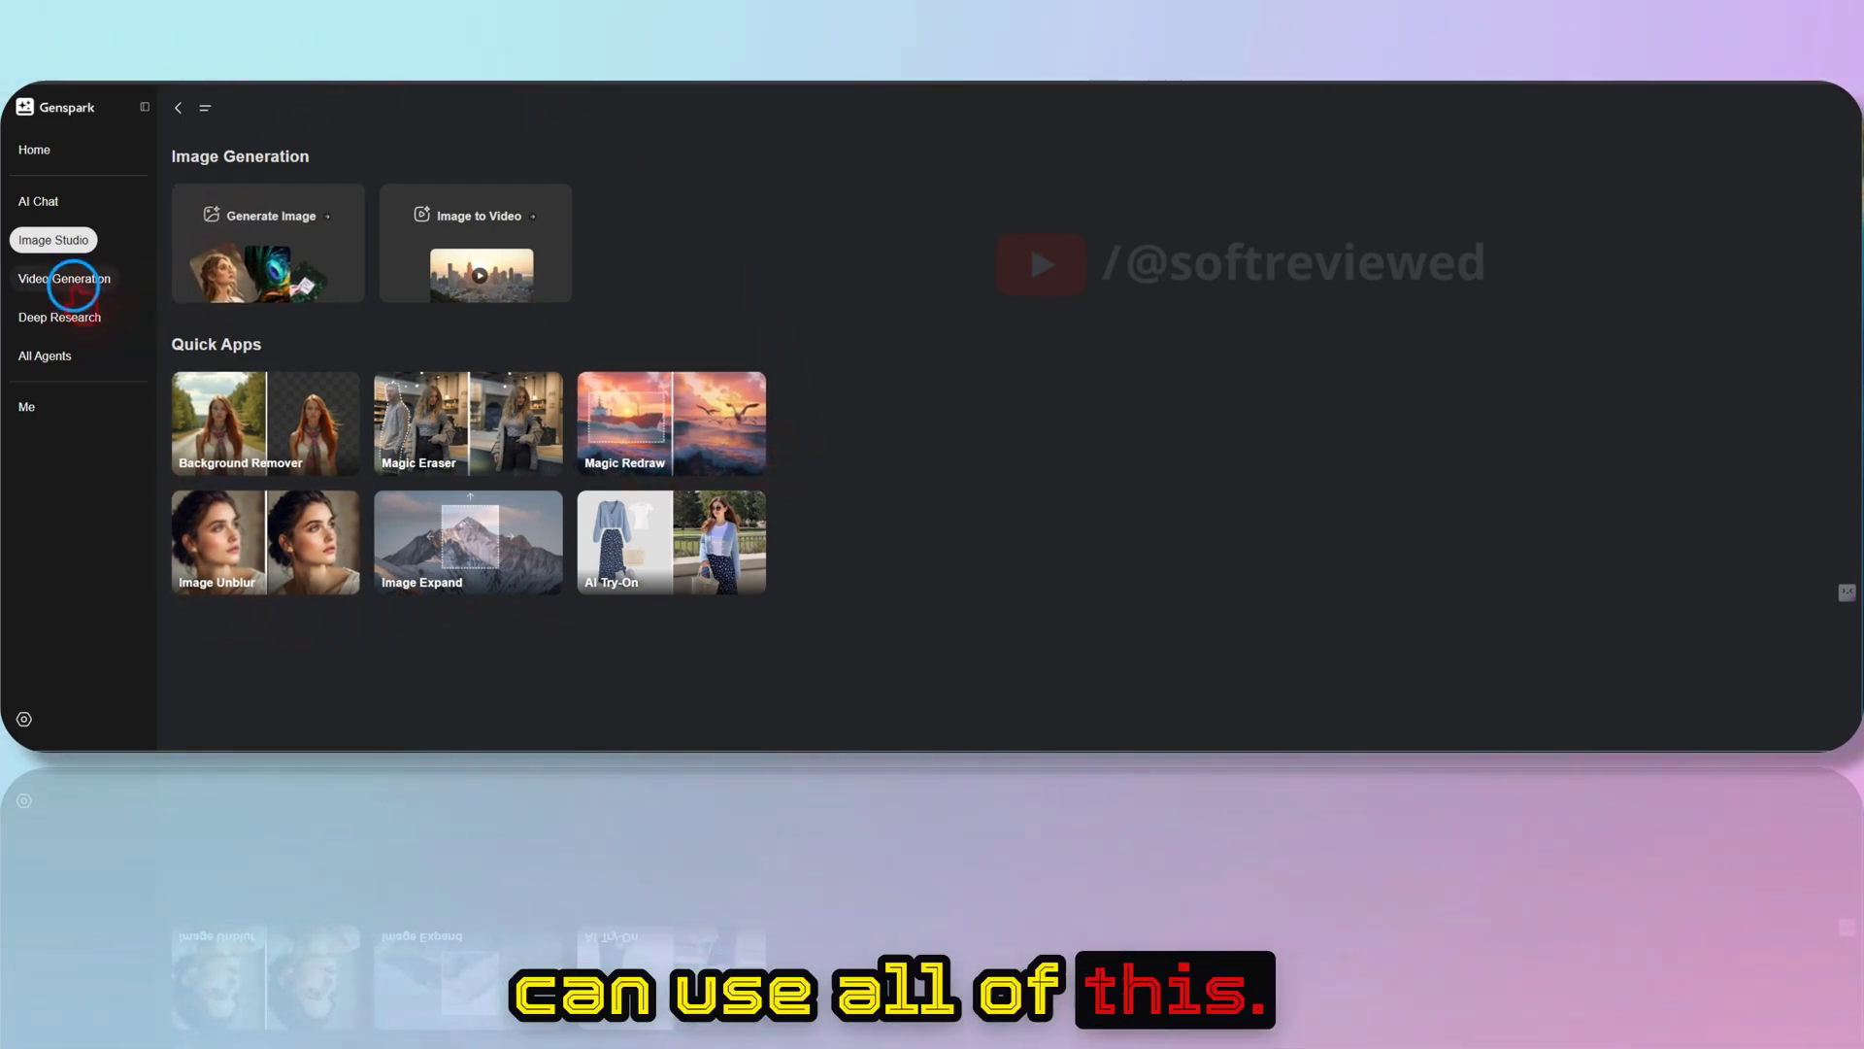
{"action": "left_click", "coordinate": [73, 282]}
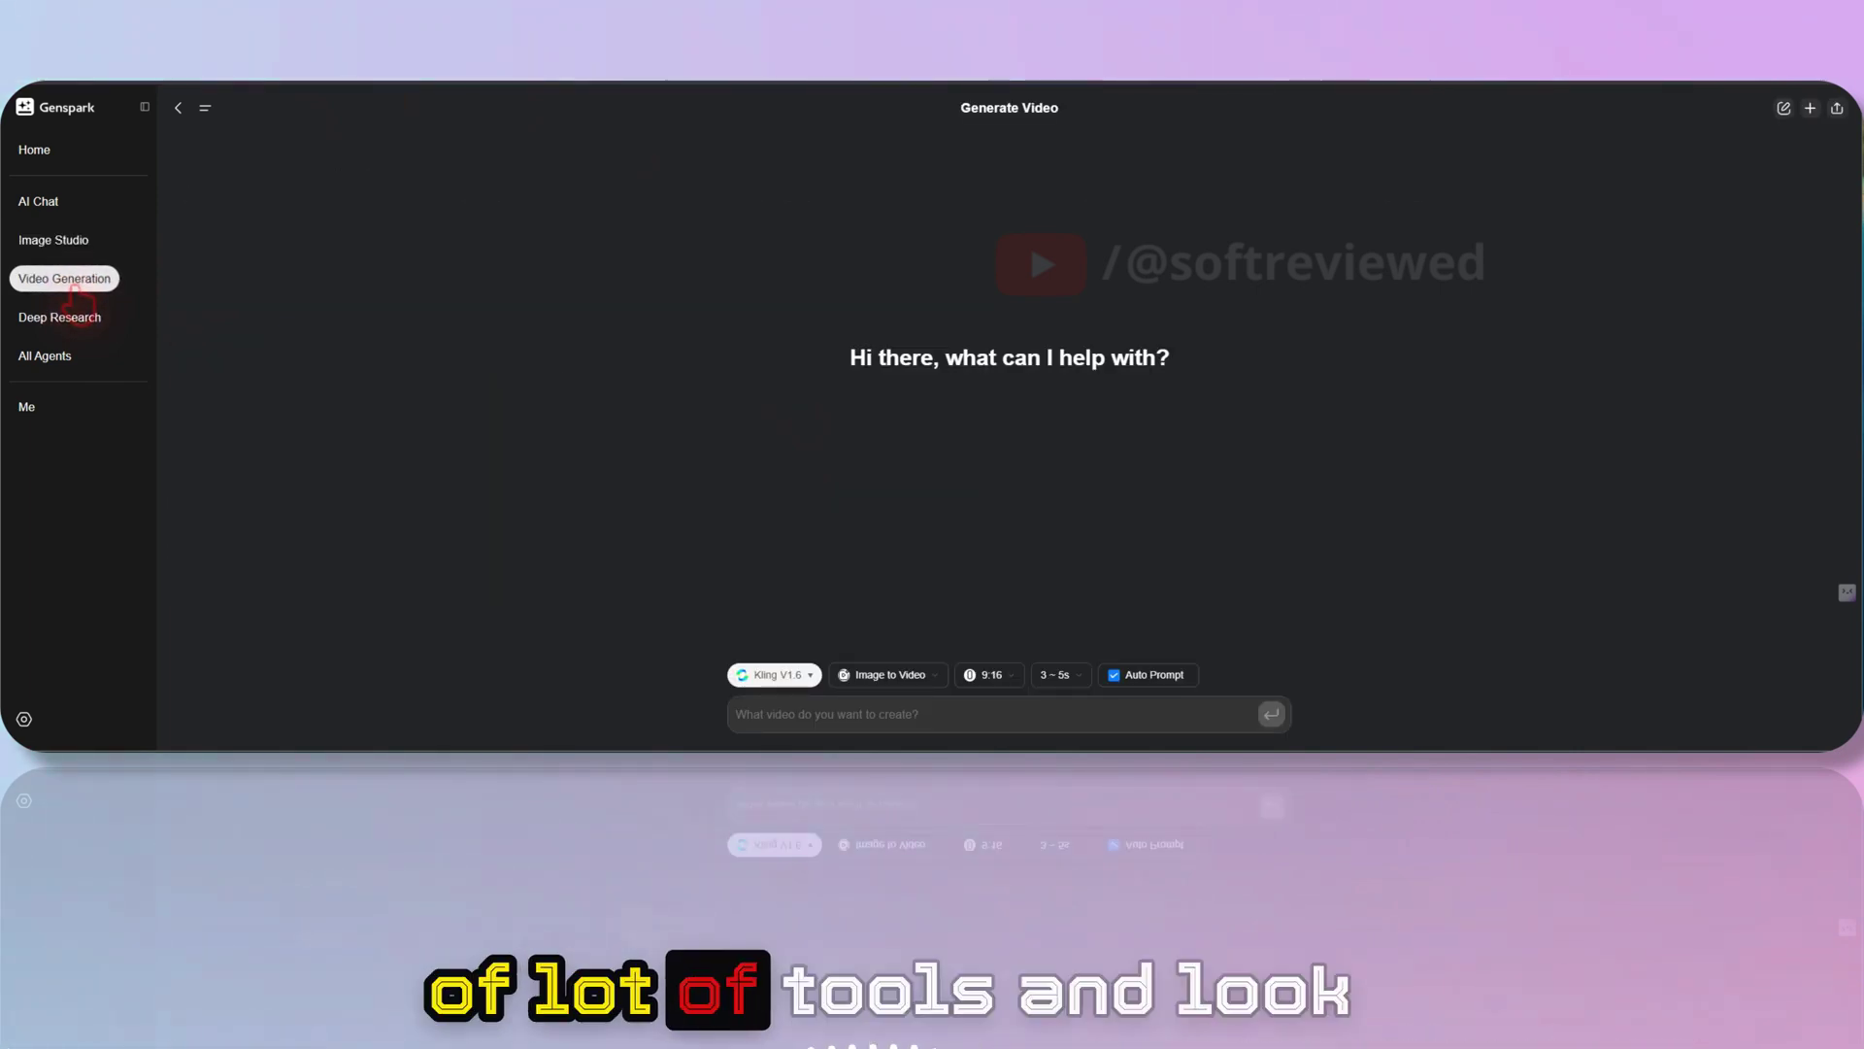
Review the video models while keeping Kling V1.6, and preview the image-to-video gallery
{"action": "left_click", "coordinate": [786, 675]}
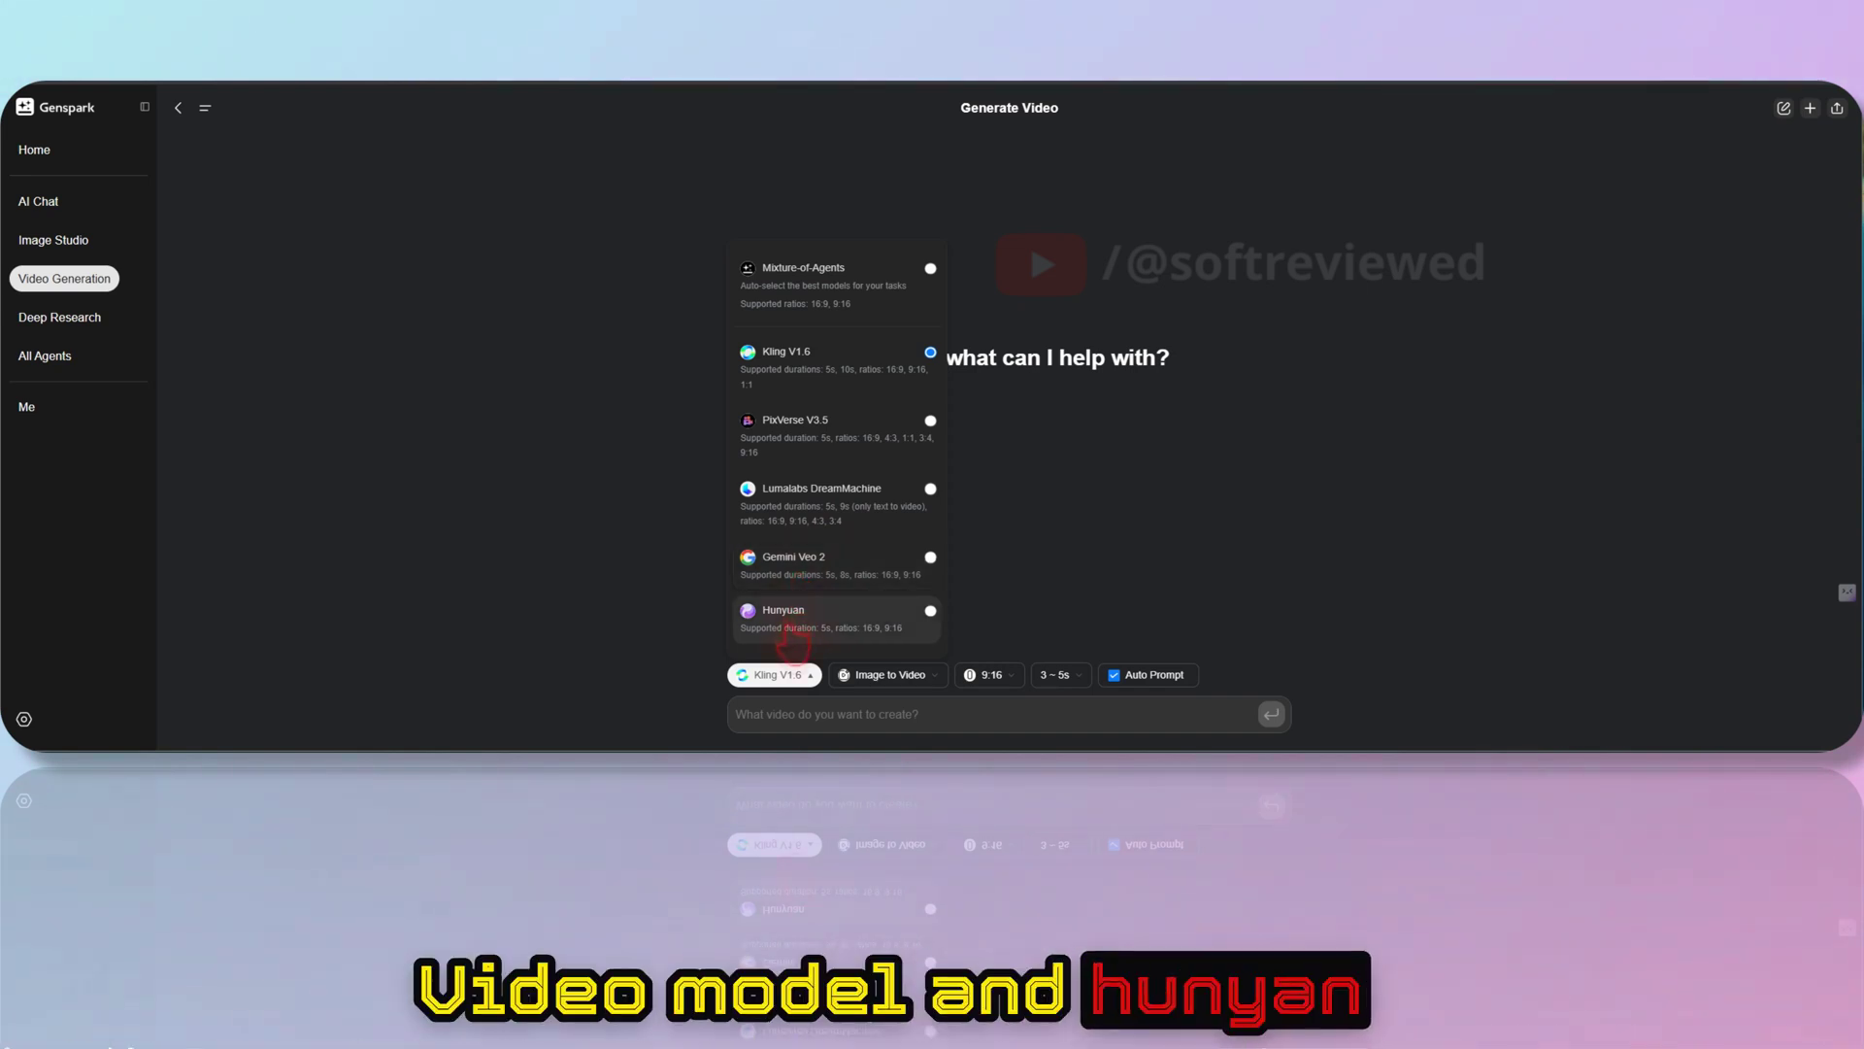
{"action": "left_click", "coordinate": [1016, 674]}
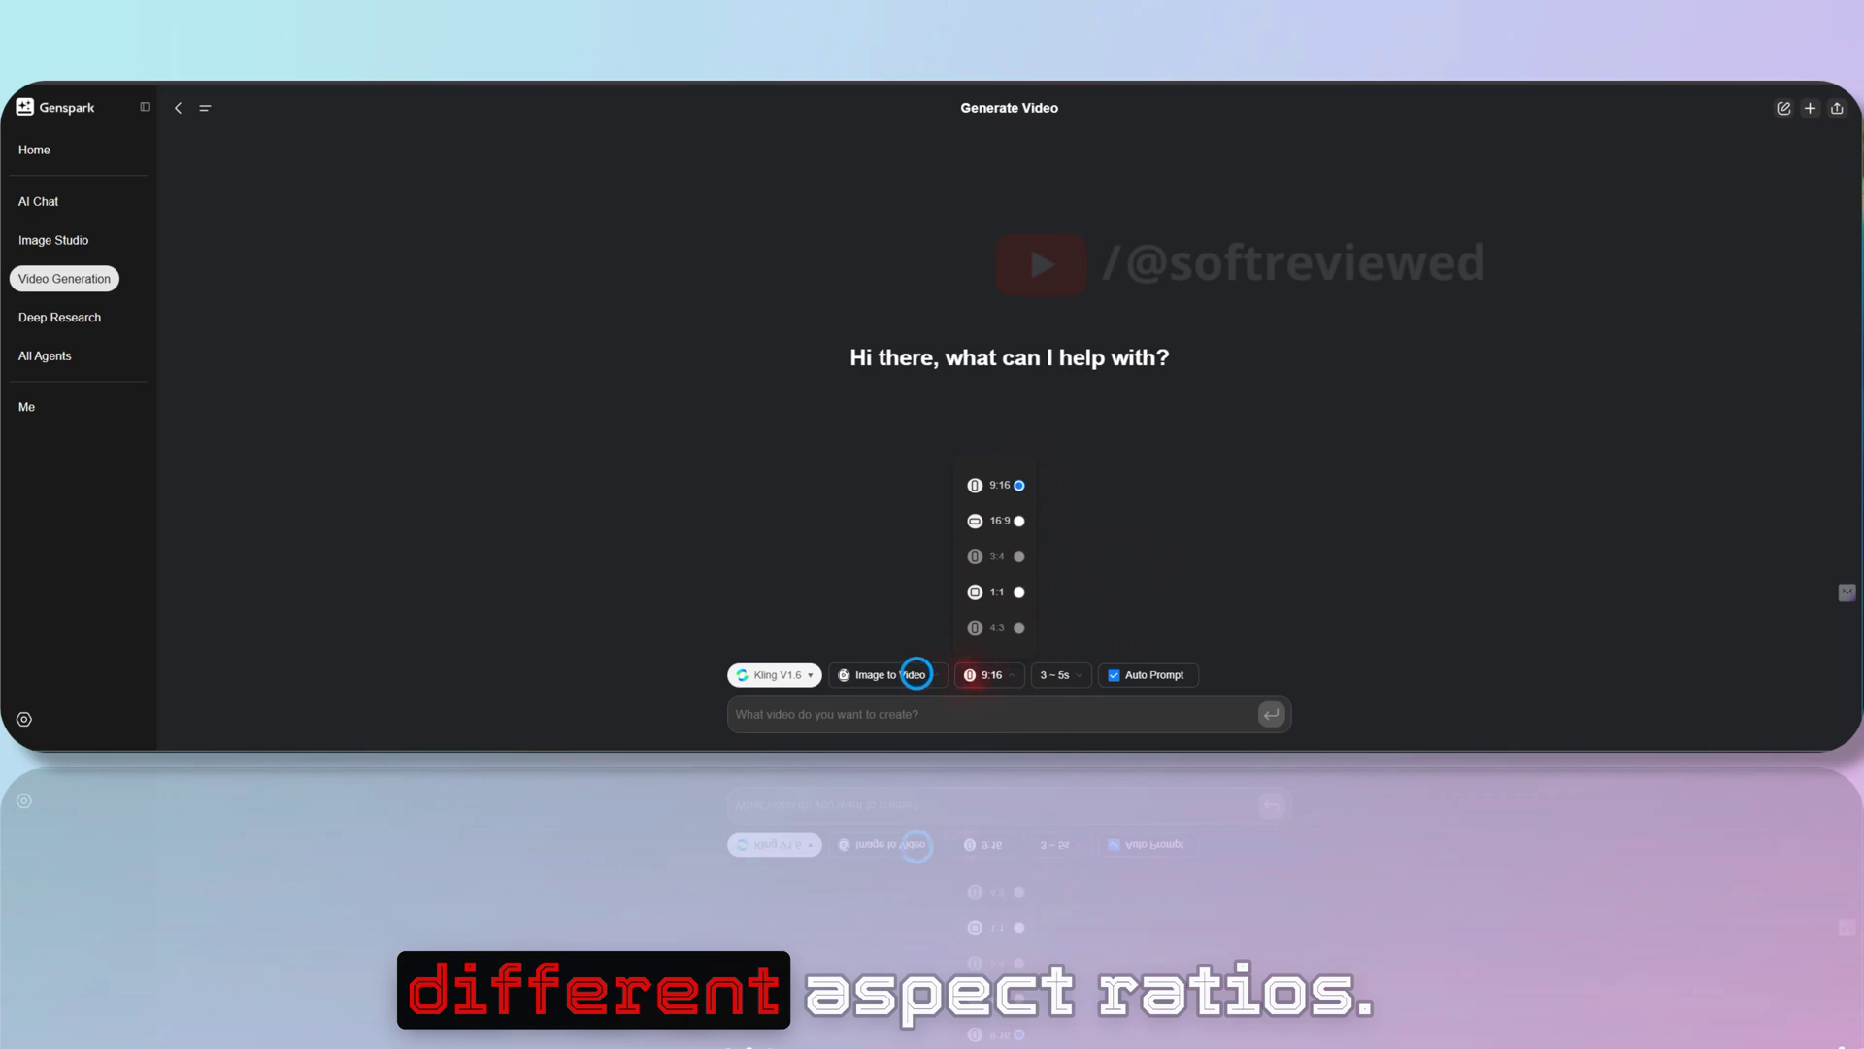
{"action": "left_click", "coordinate": [916, 675]}
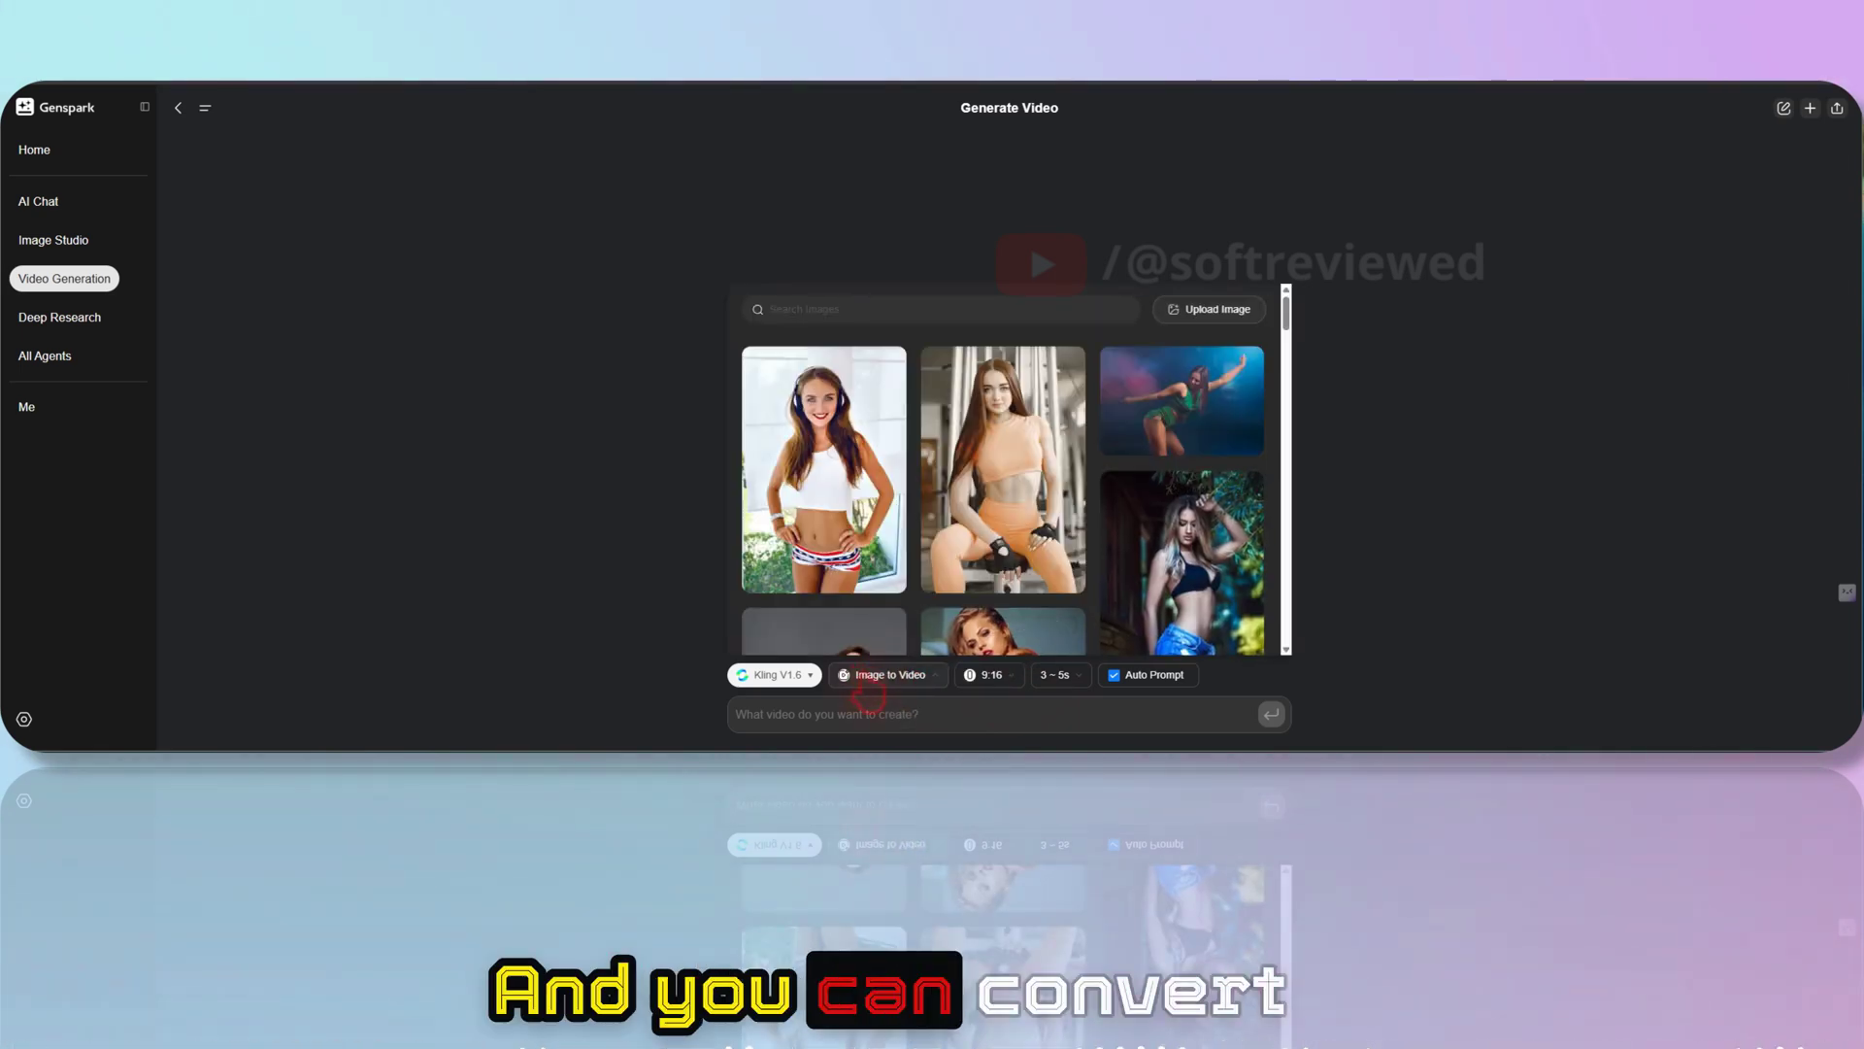
{"action": "left_click", "coordinate": [1214, 311]}
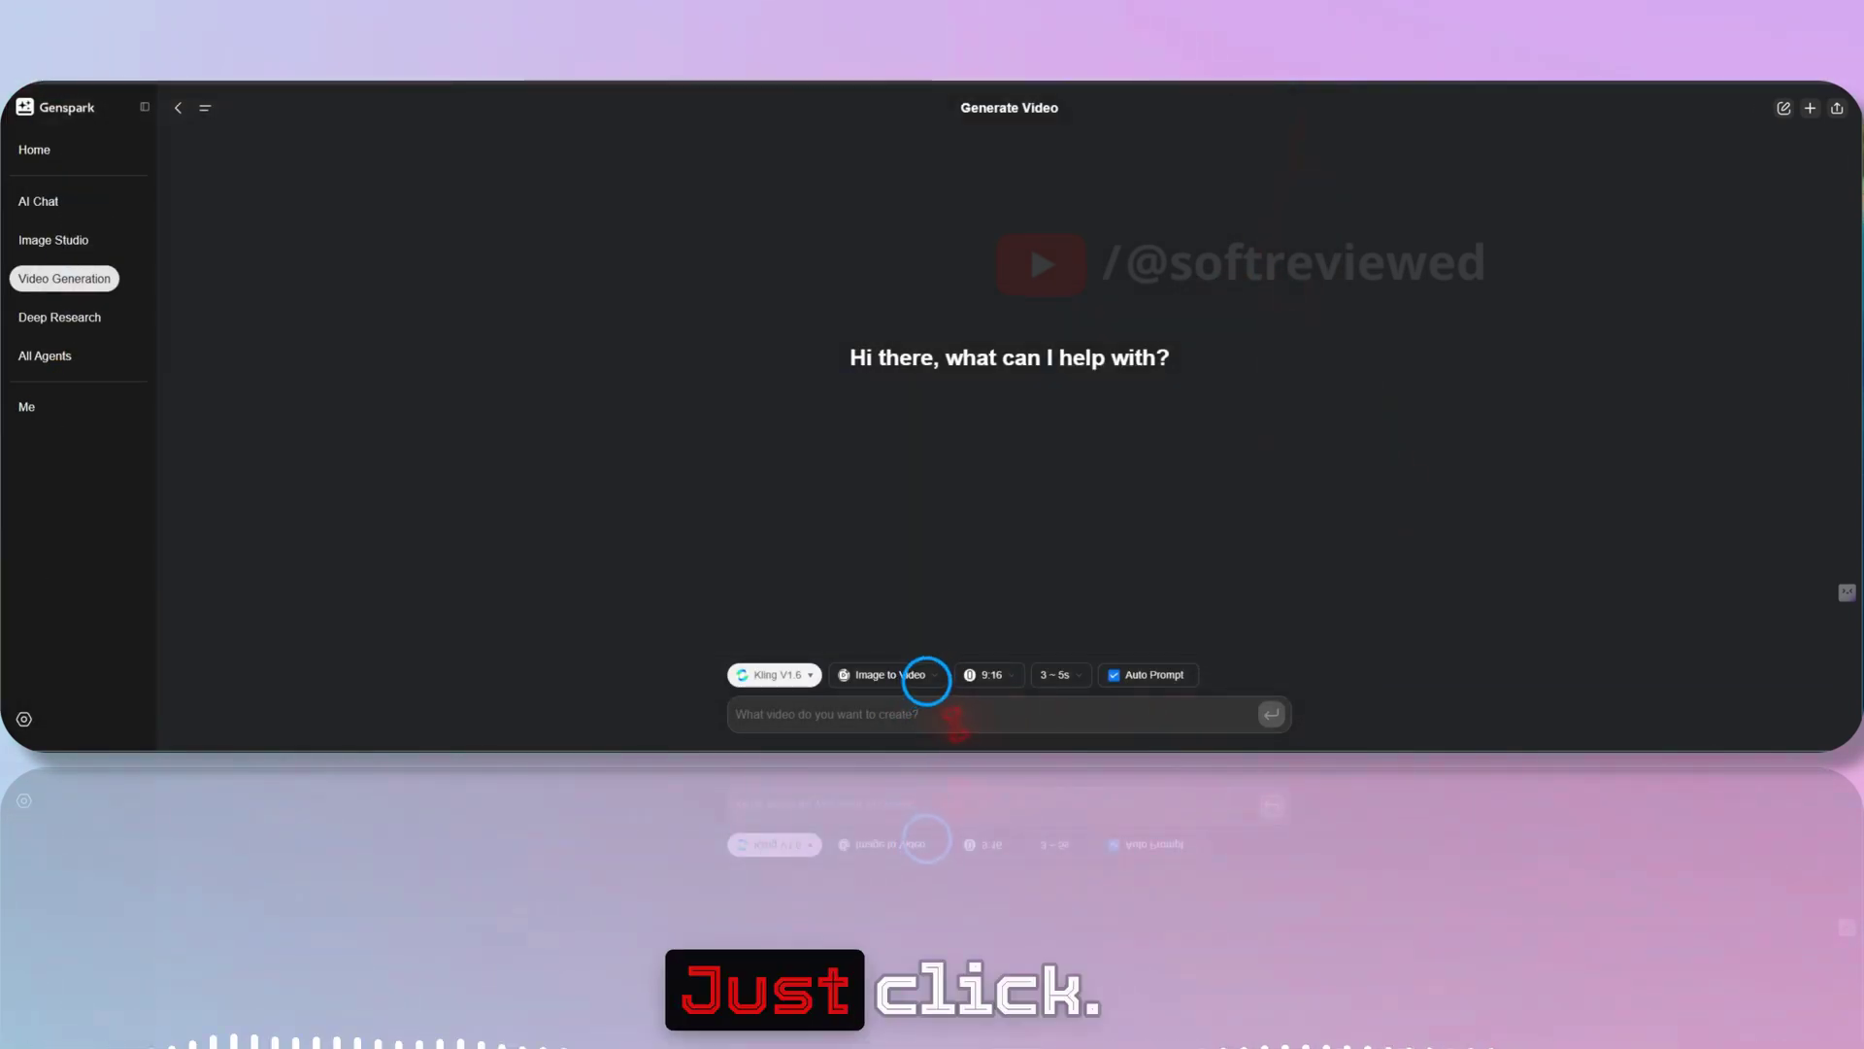
Bring up the image-to-video gallery a few more times, then switch to Deep Research
{"action": "left_click", "coordinate": [927, 677]}
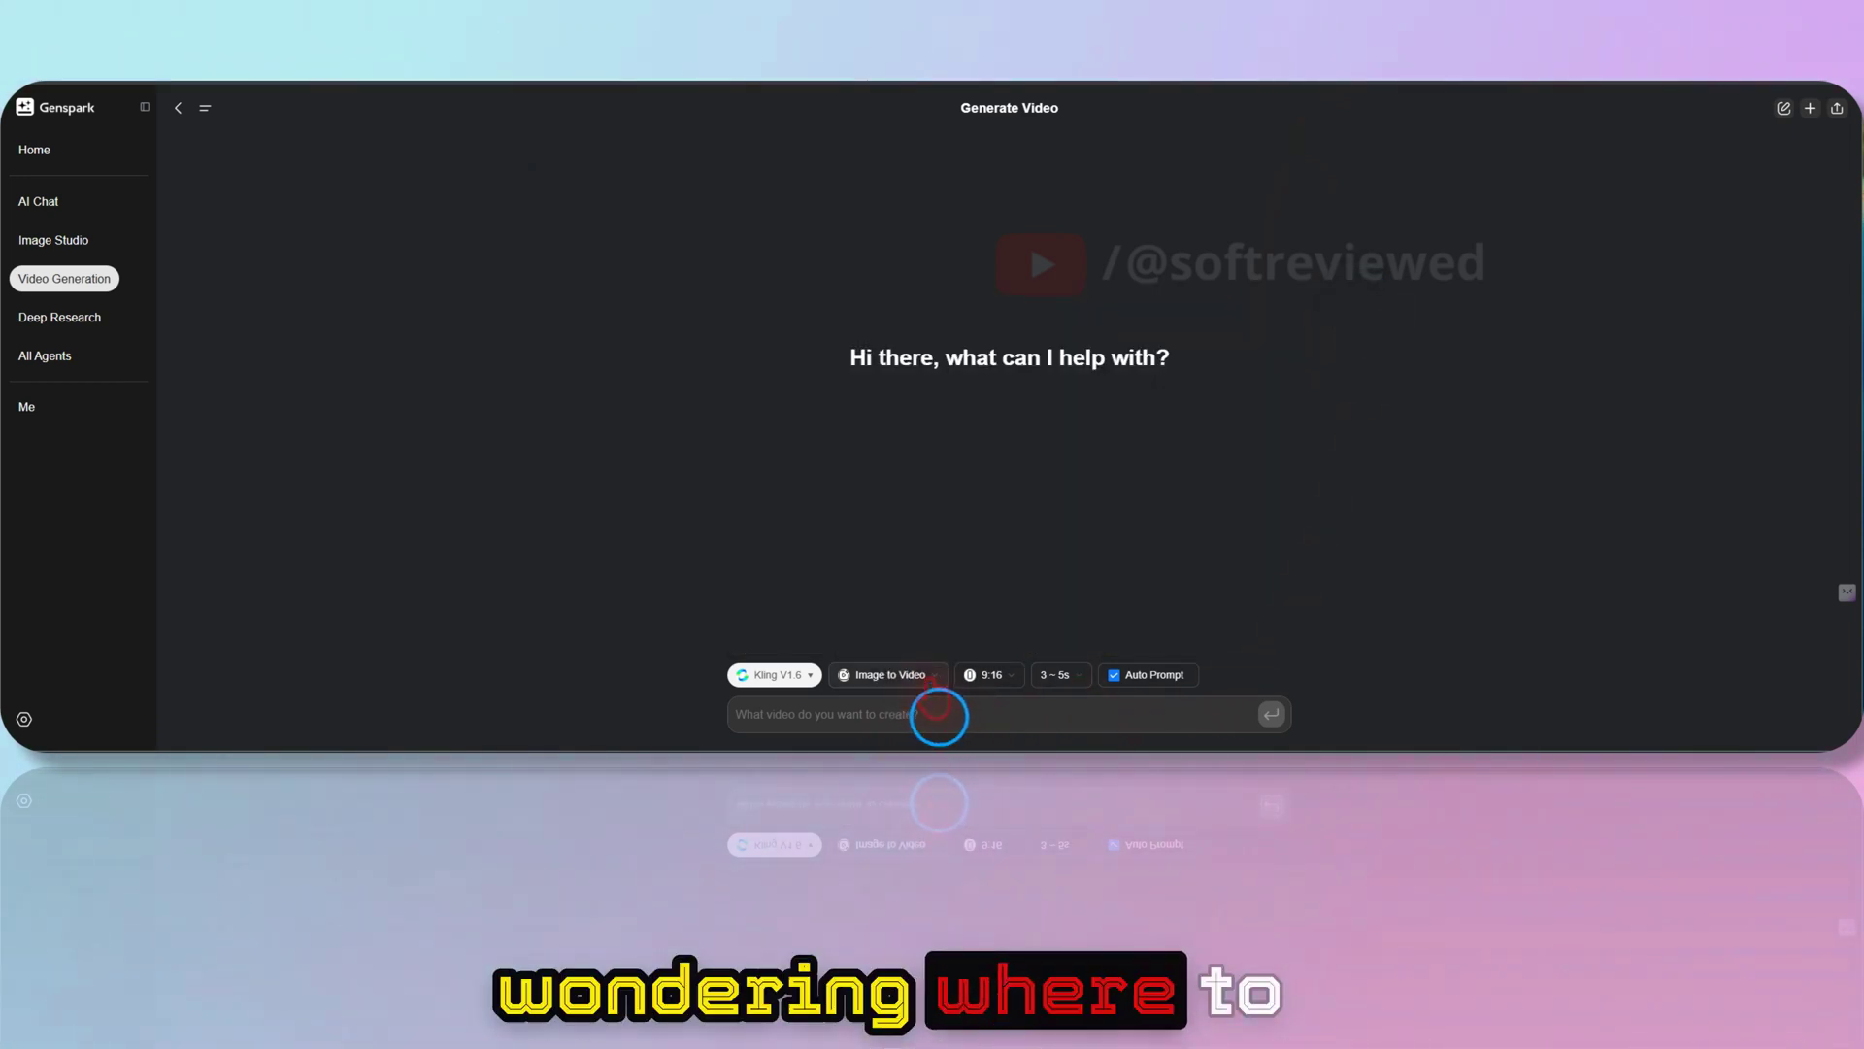
{"action": "left_click", "coordinate": [940, 713]}
{"action": "left_click", "coordinate": [933, 674]}
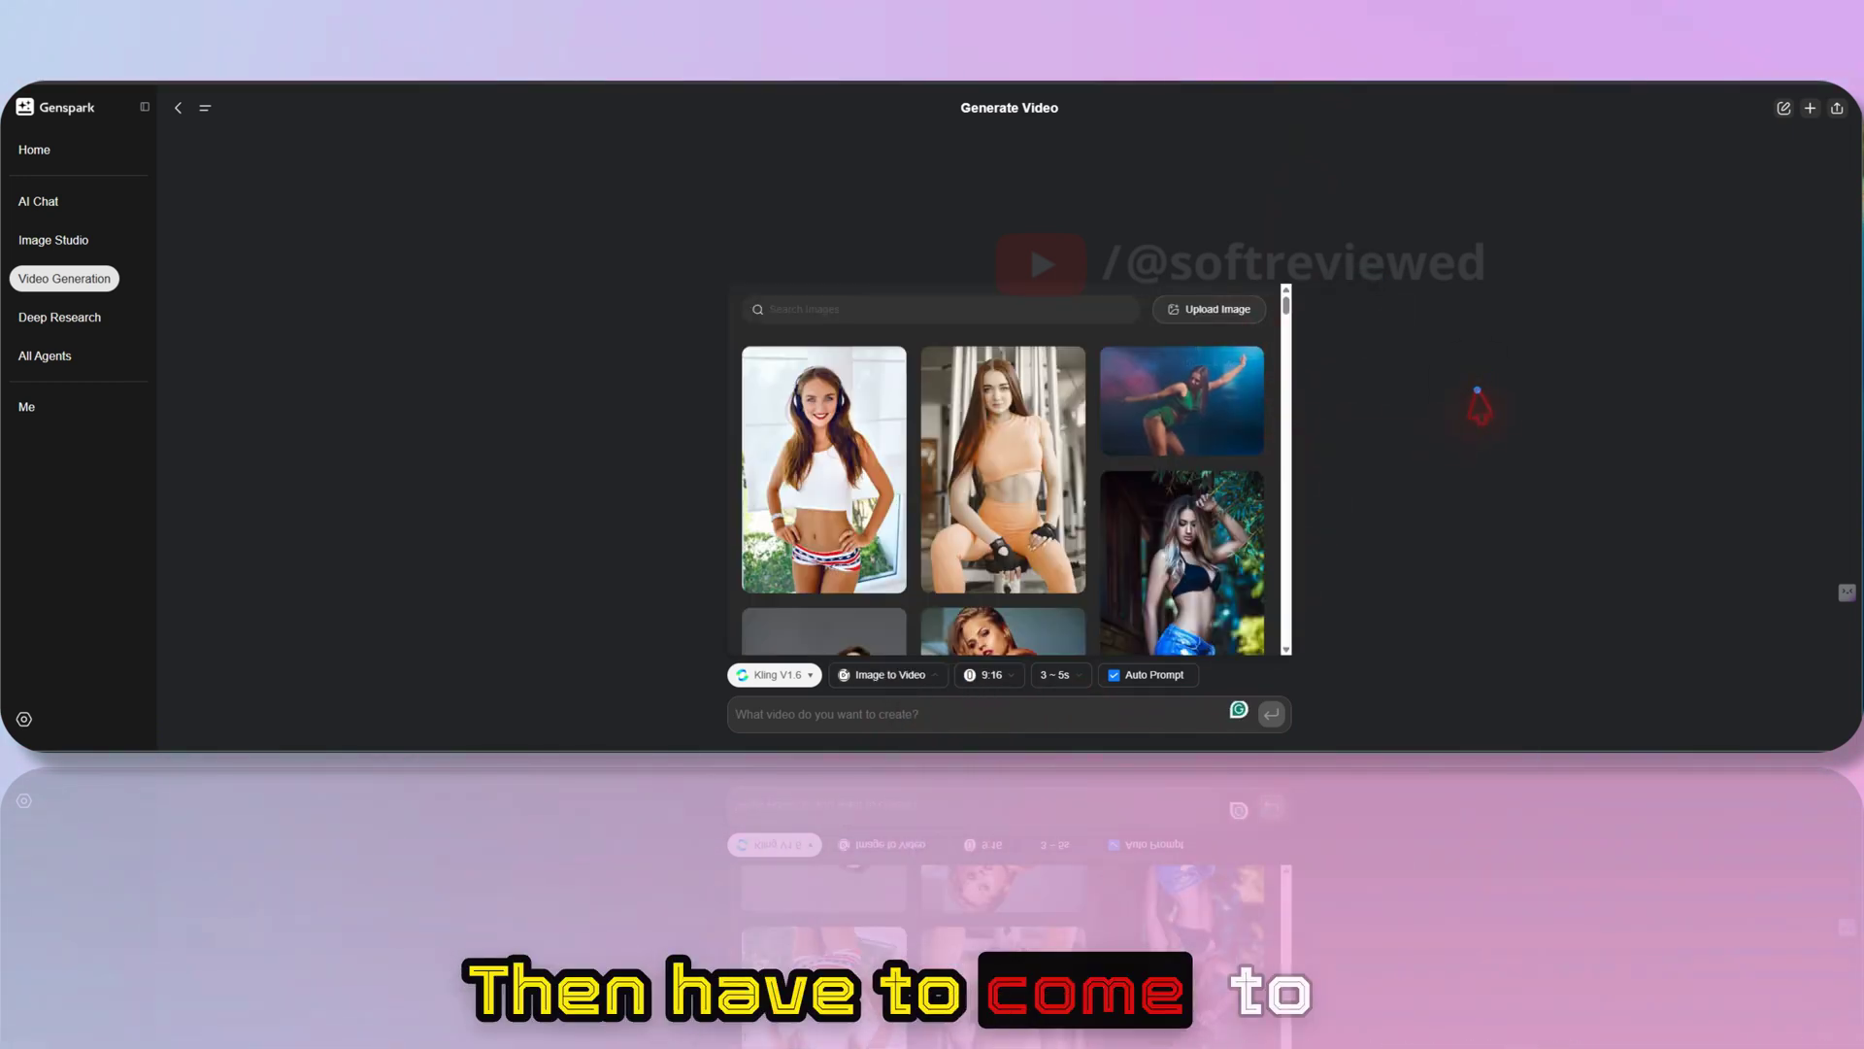
{"action": "left_click", "coordinate": [1477, 404]}
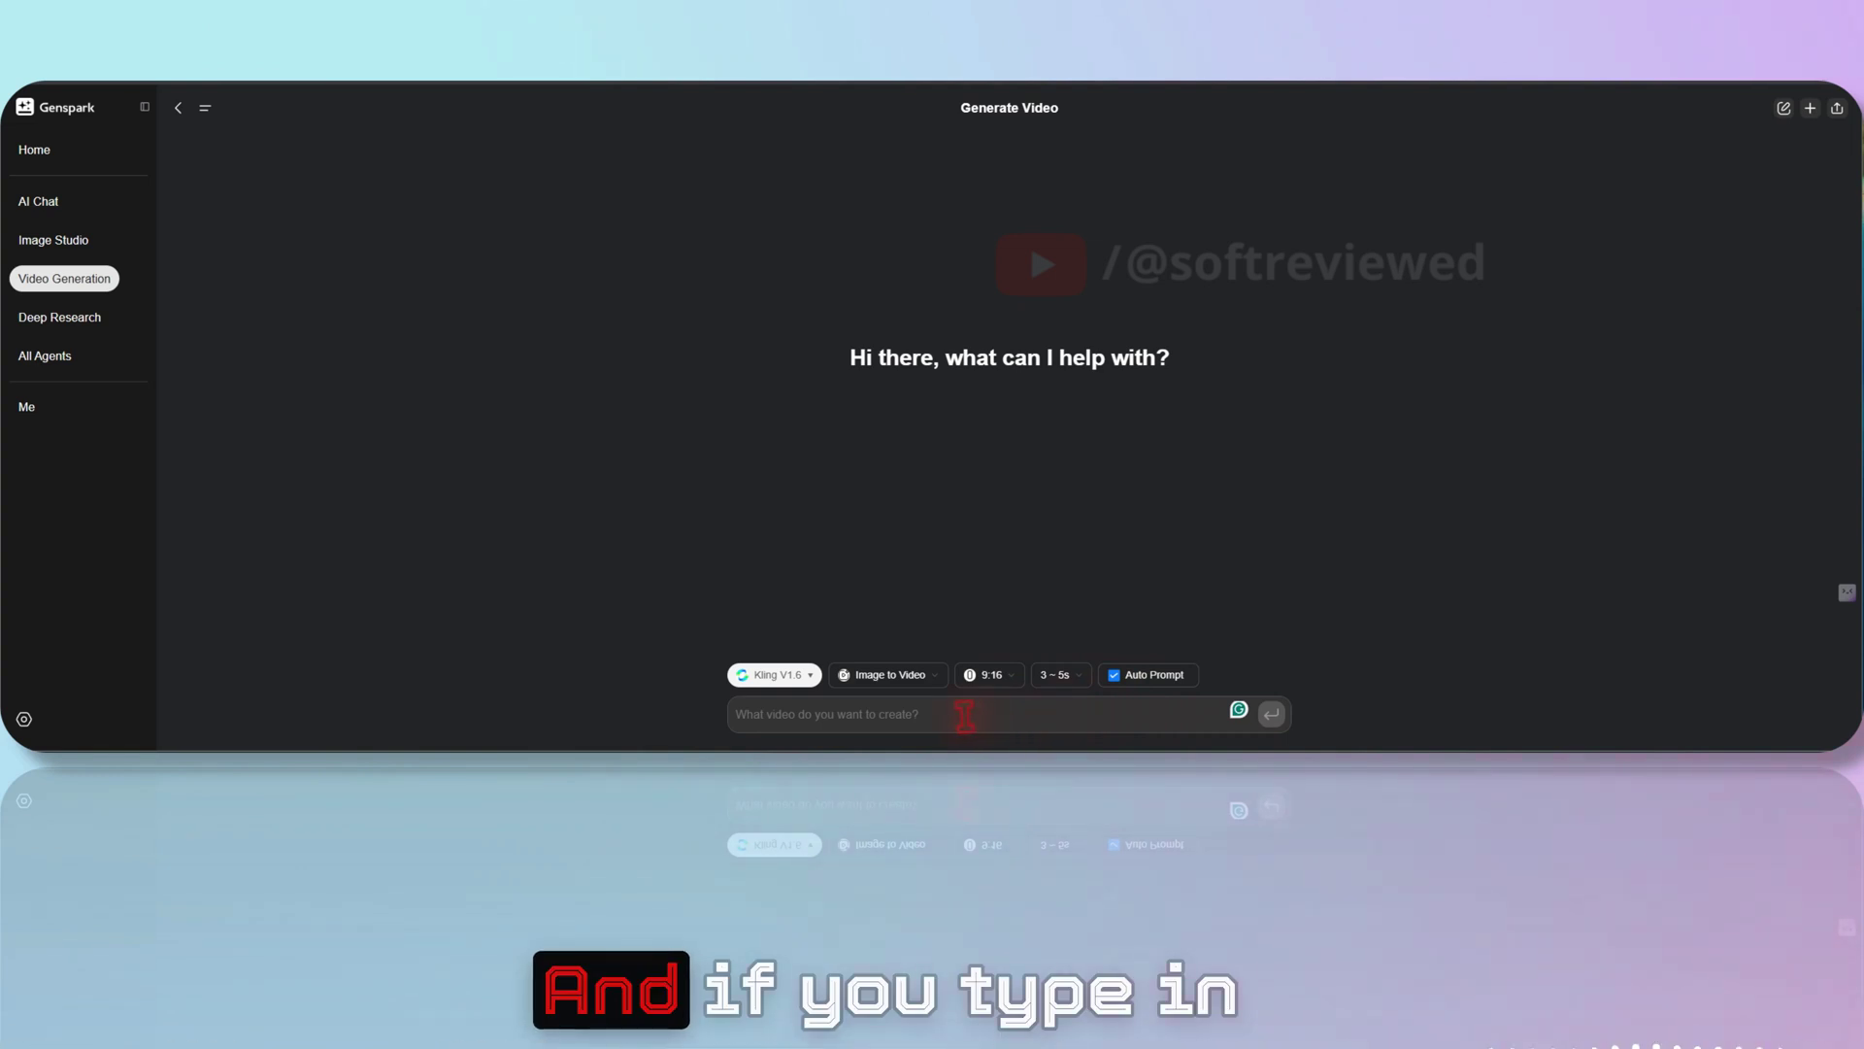
{"action": "left_click", "coordinate": [57, 318]}
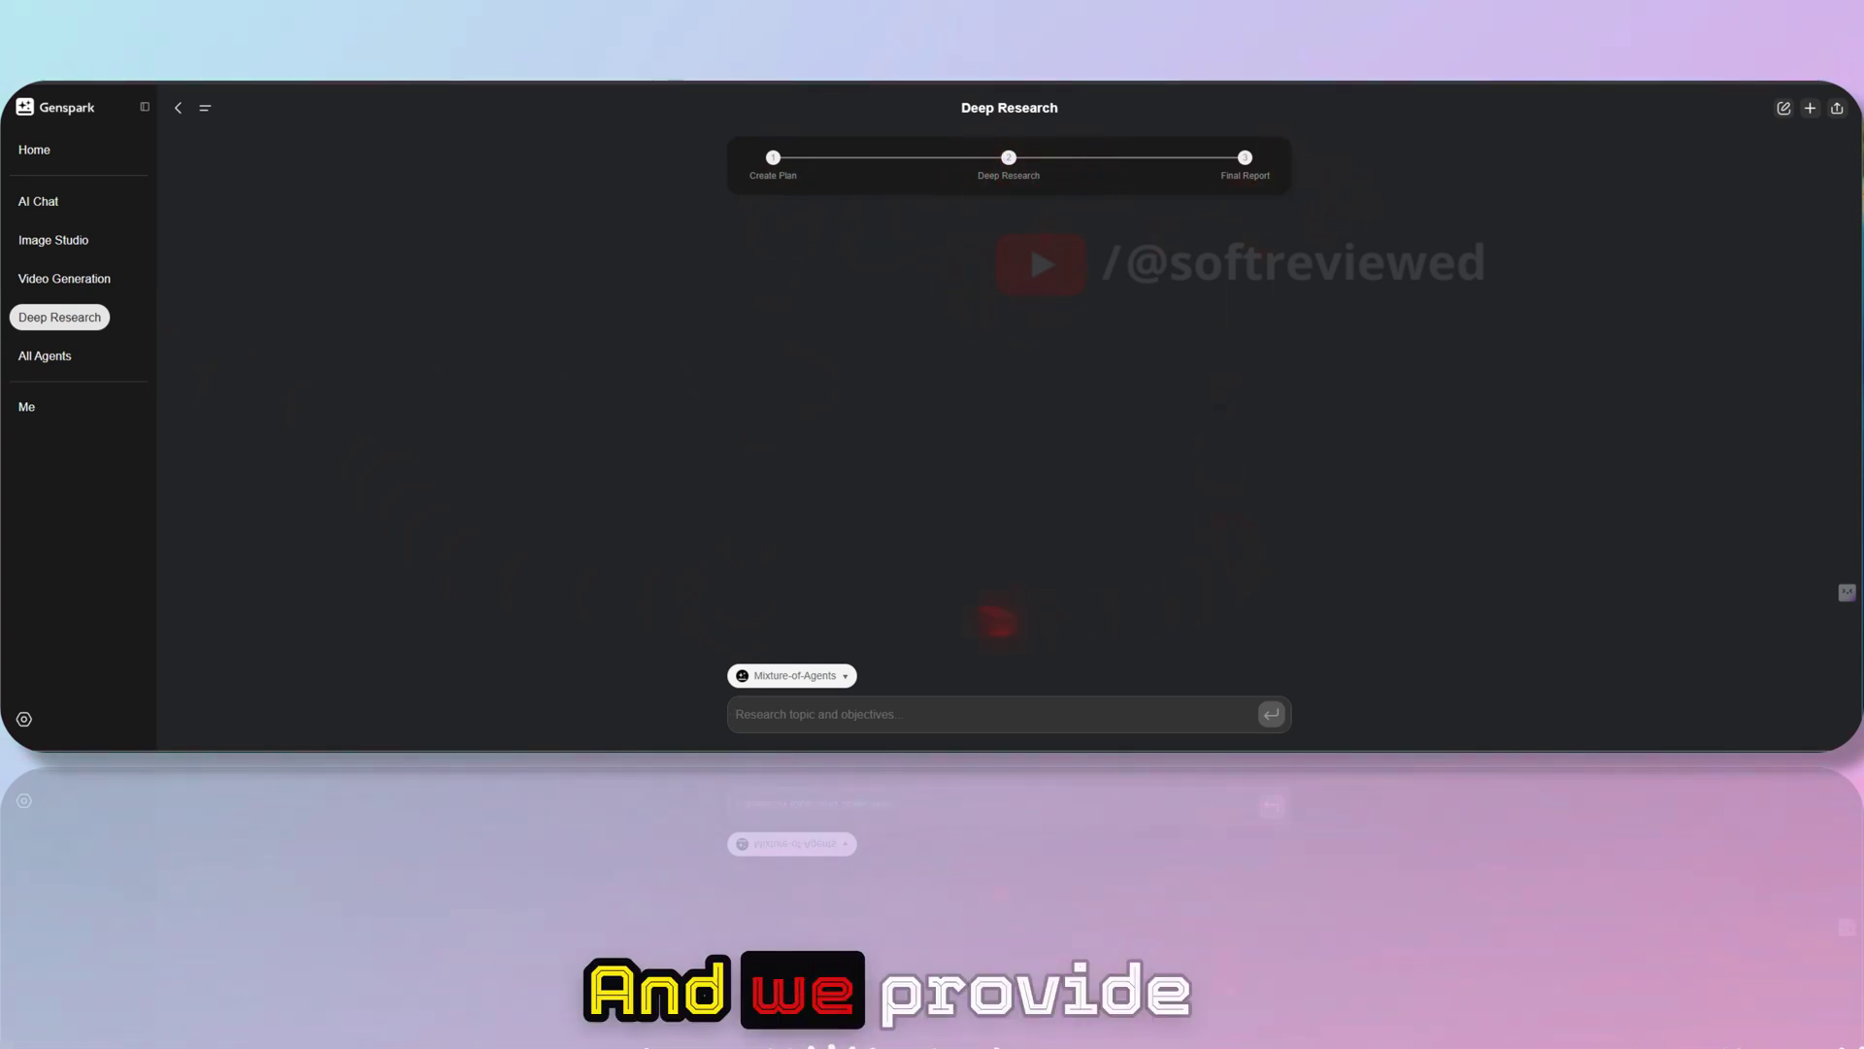
Review the Deep Research model list, then go to the All Agents overview
{"action": "left_click", "coordinate": [845, 677]}
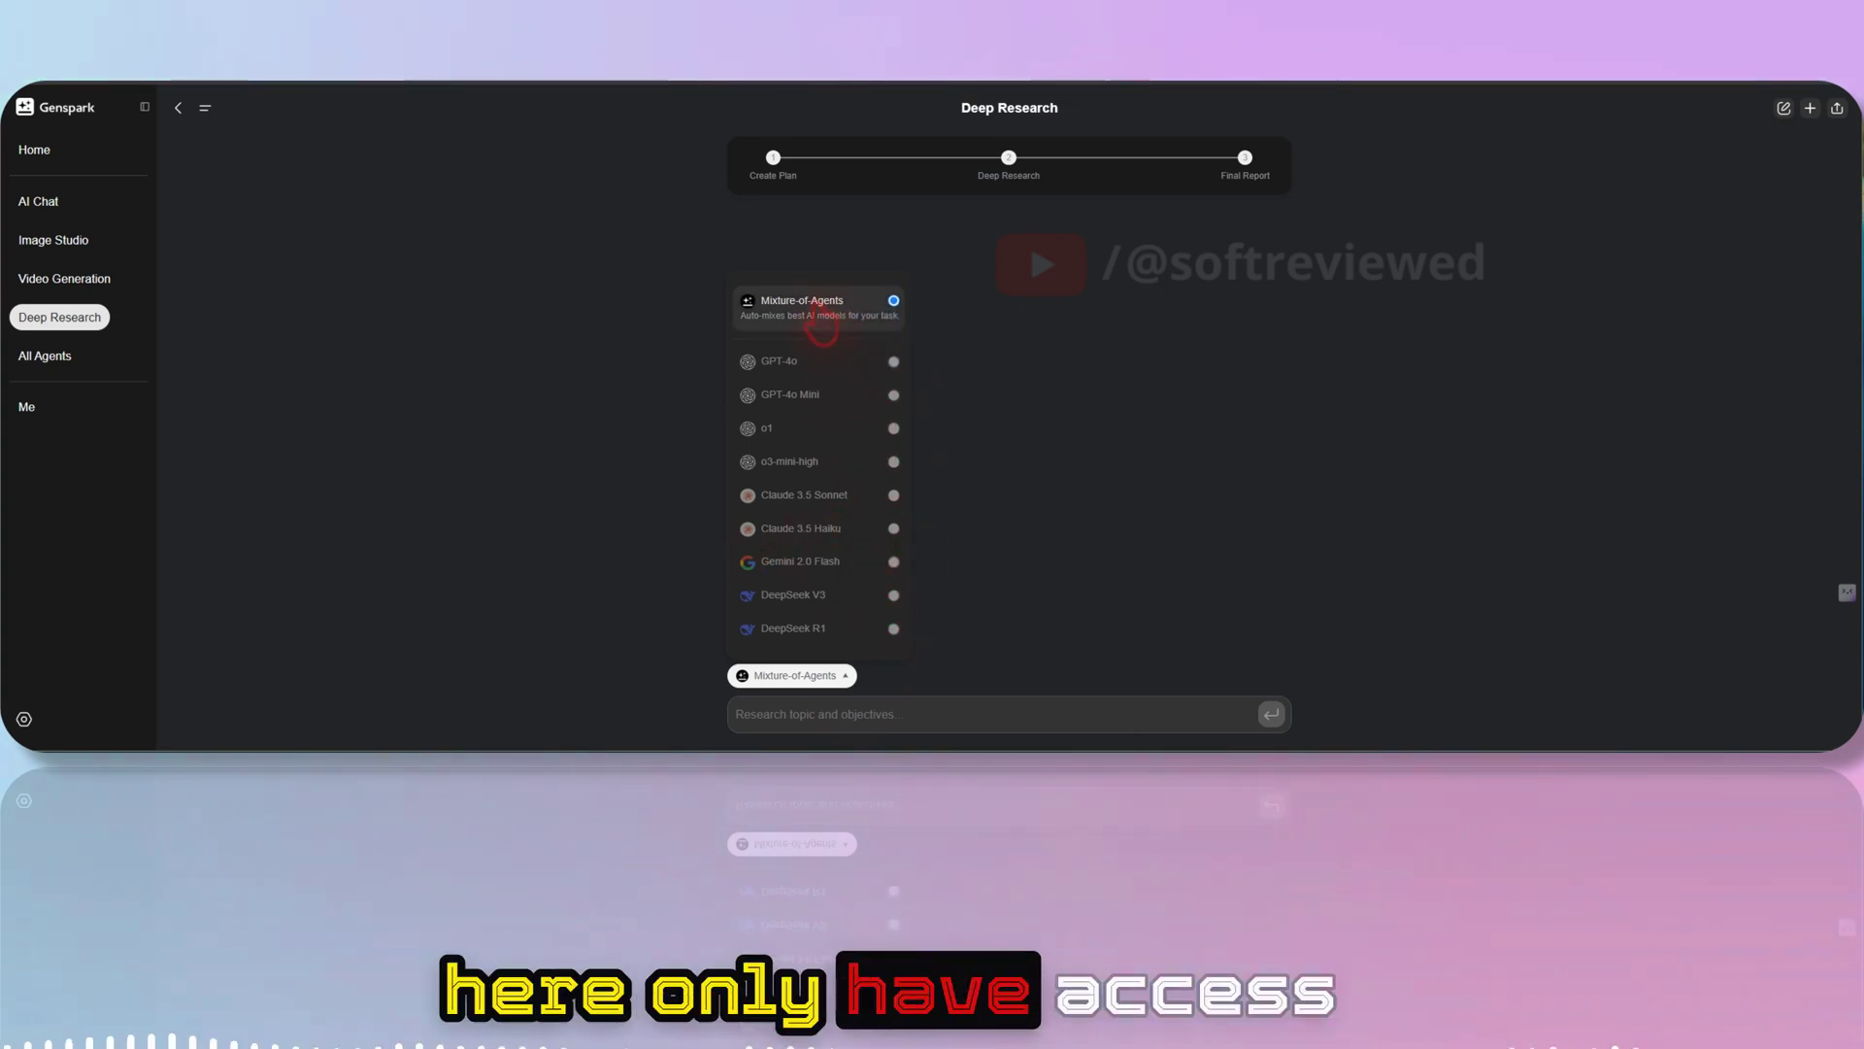
{"action": "left_click", "coordinate": [47, 355]}
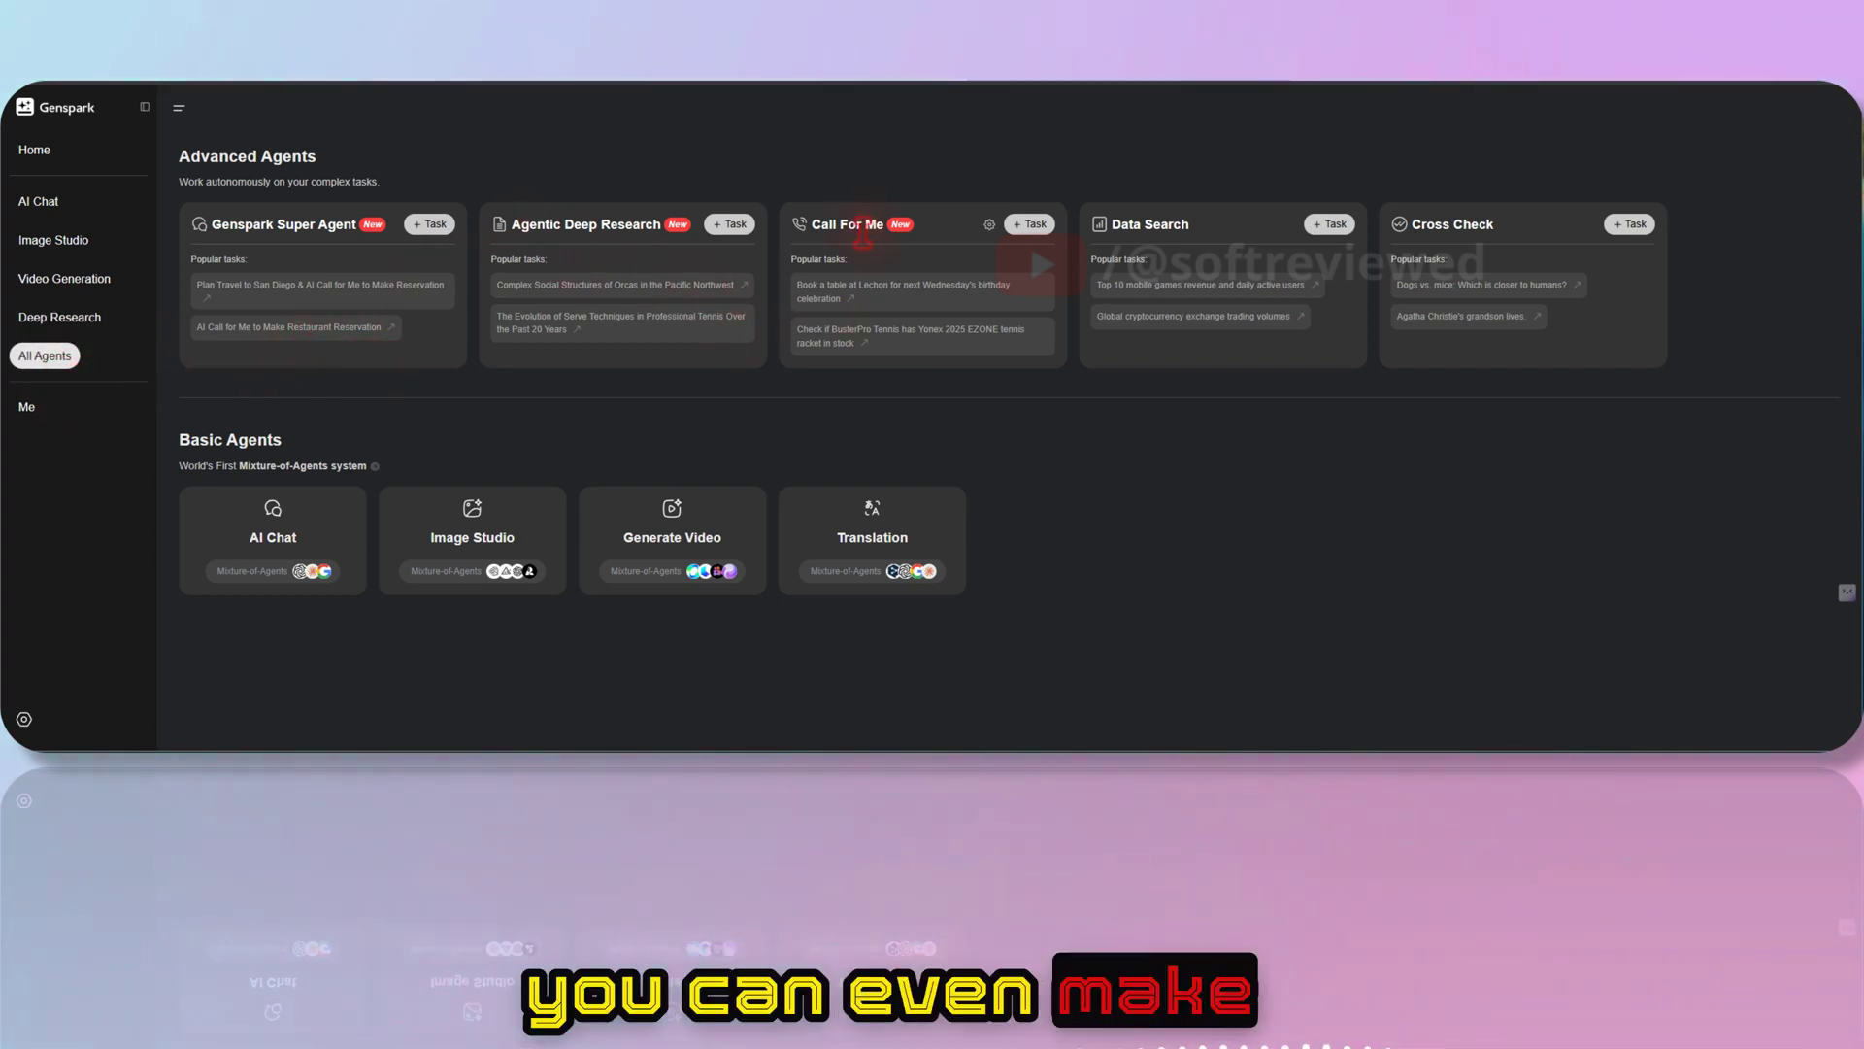
Try the Call For Me and Agentic Deep Research tasks, then return to All Agents
{"action": "left_click", "coordinate": [1016, 226]}
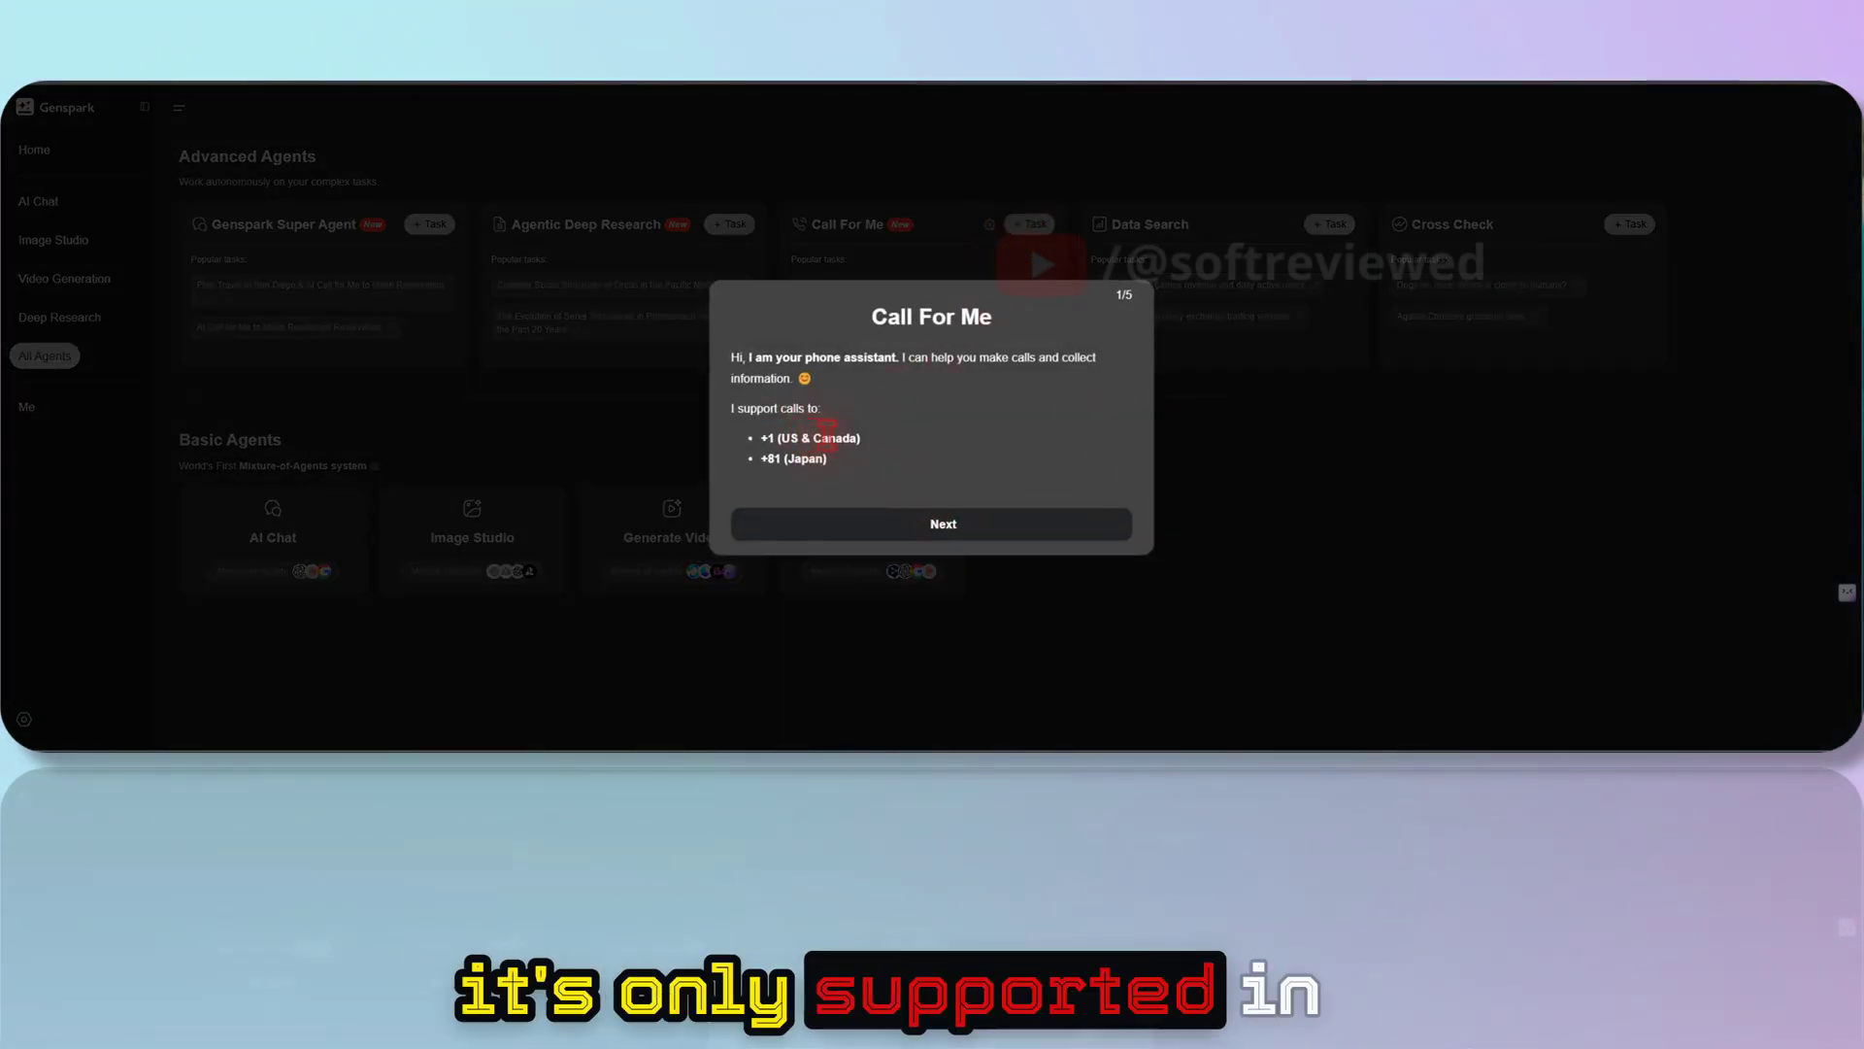
{"action": "left_click", "coordinate": [1228, 475]}
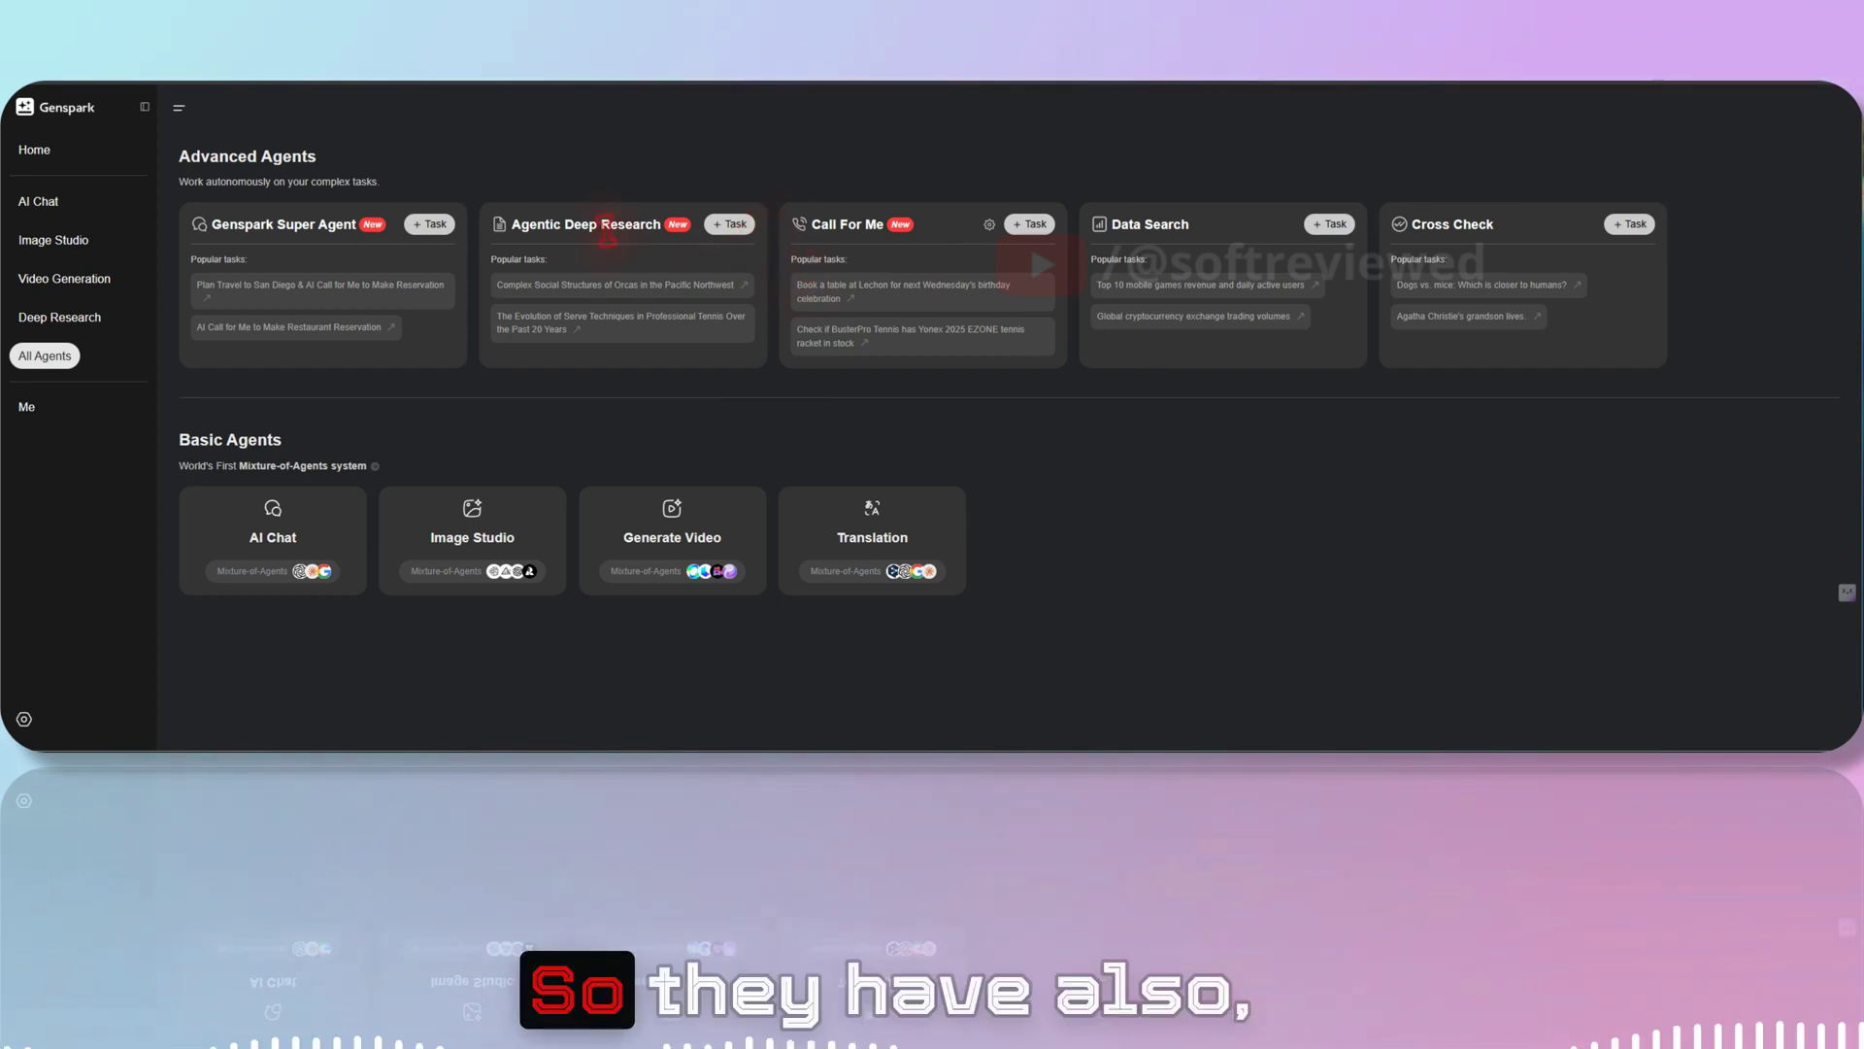
{"action": "left_click", "coordinate": [736, 223]}
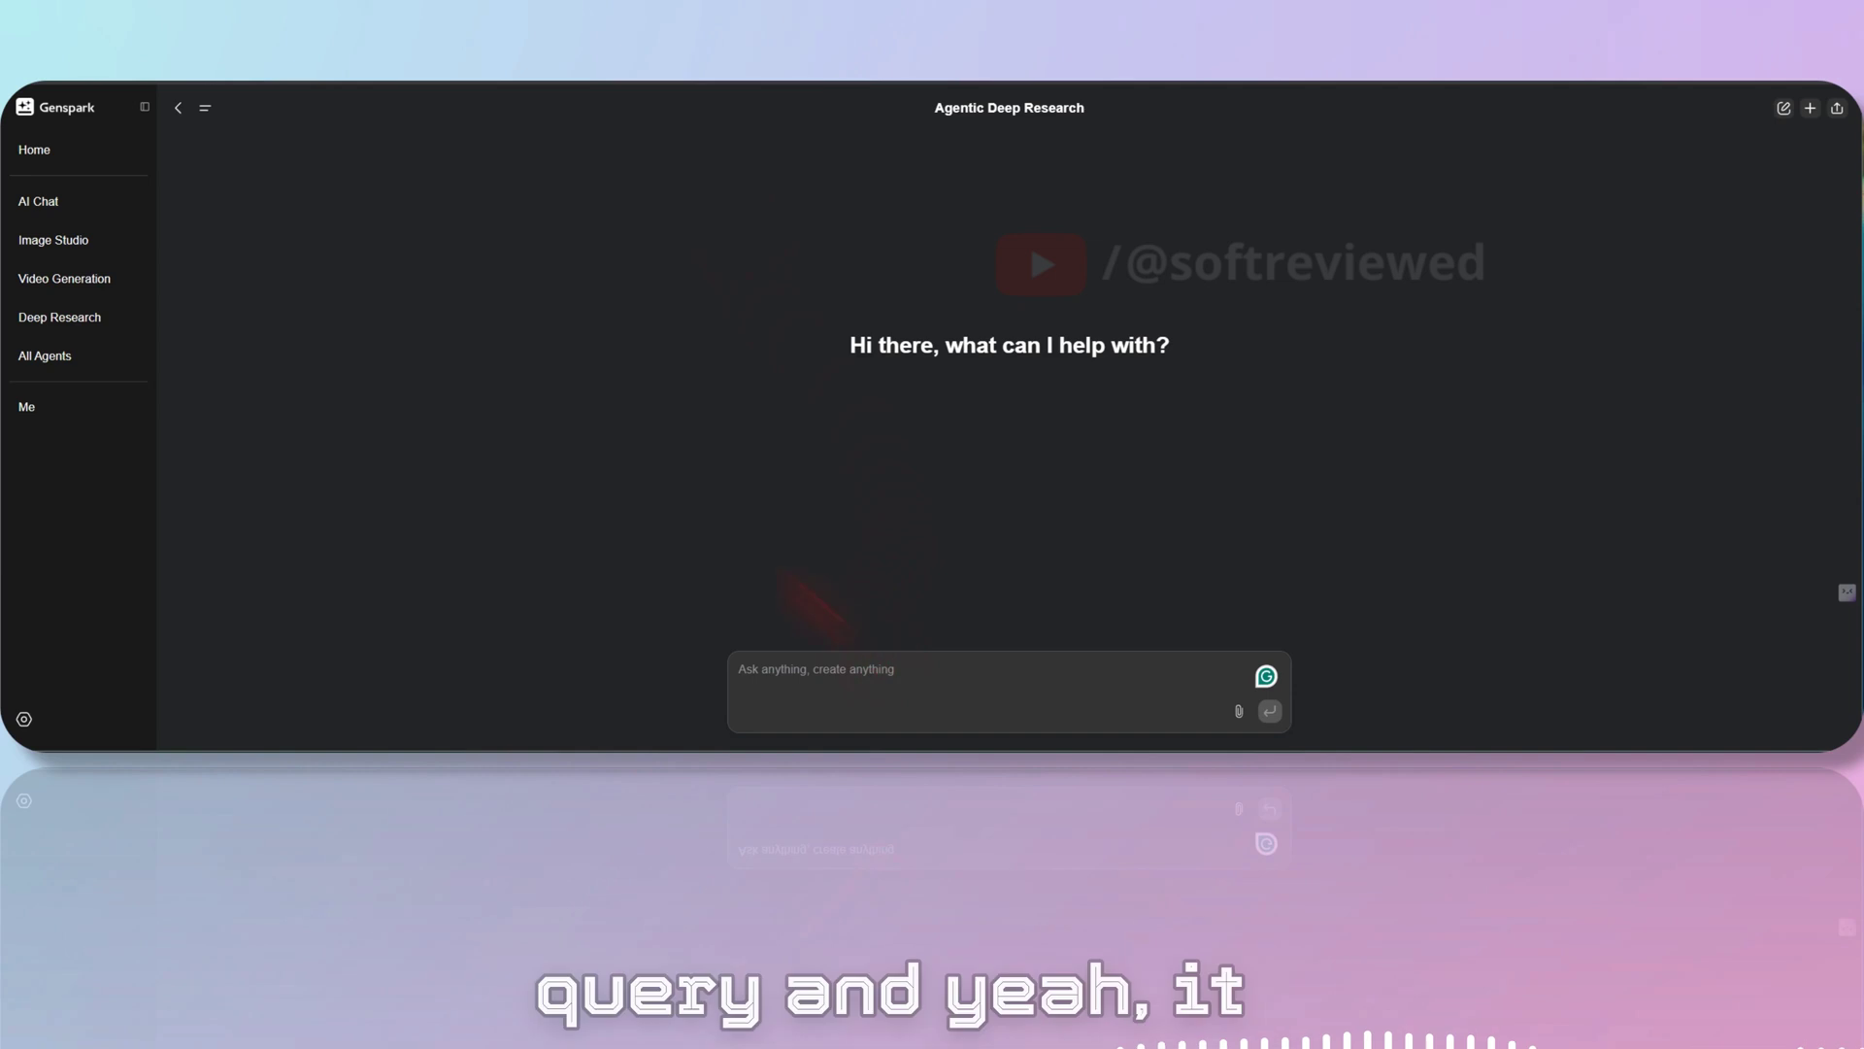
{"action": "left_click", "coordinate": [44, 356]}
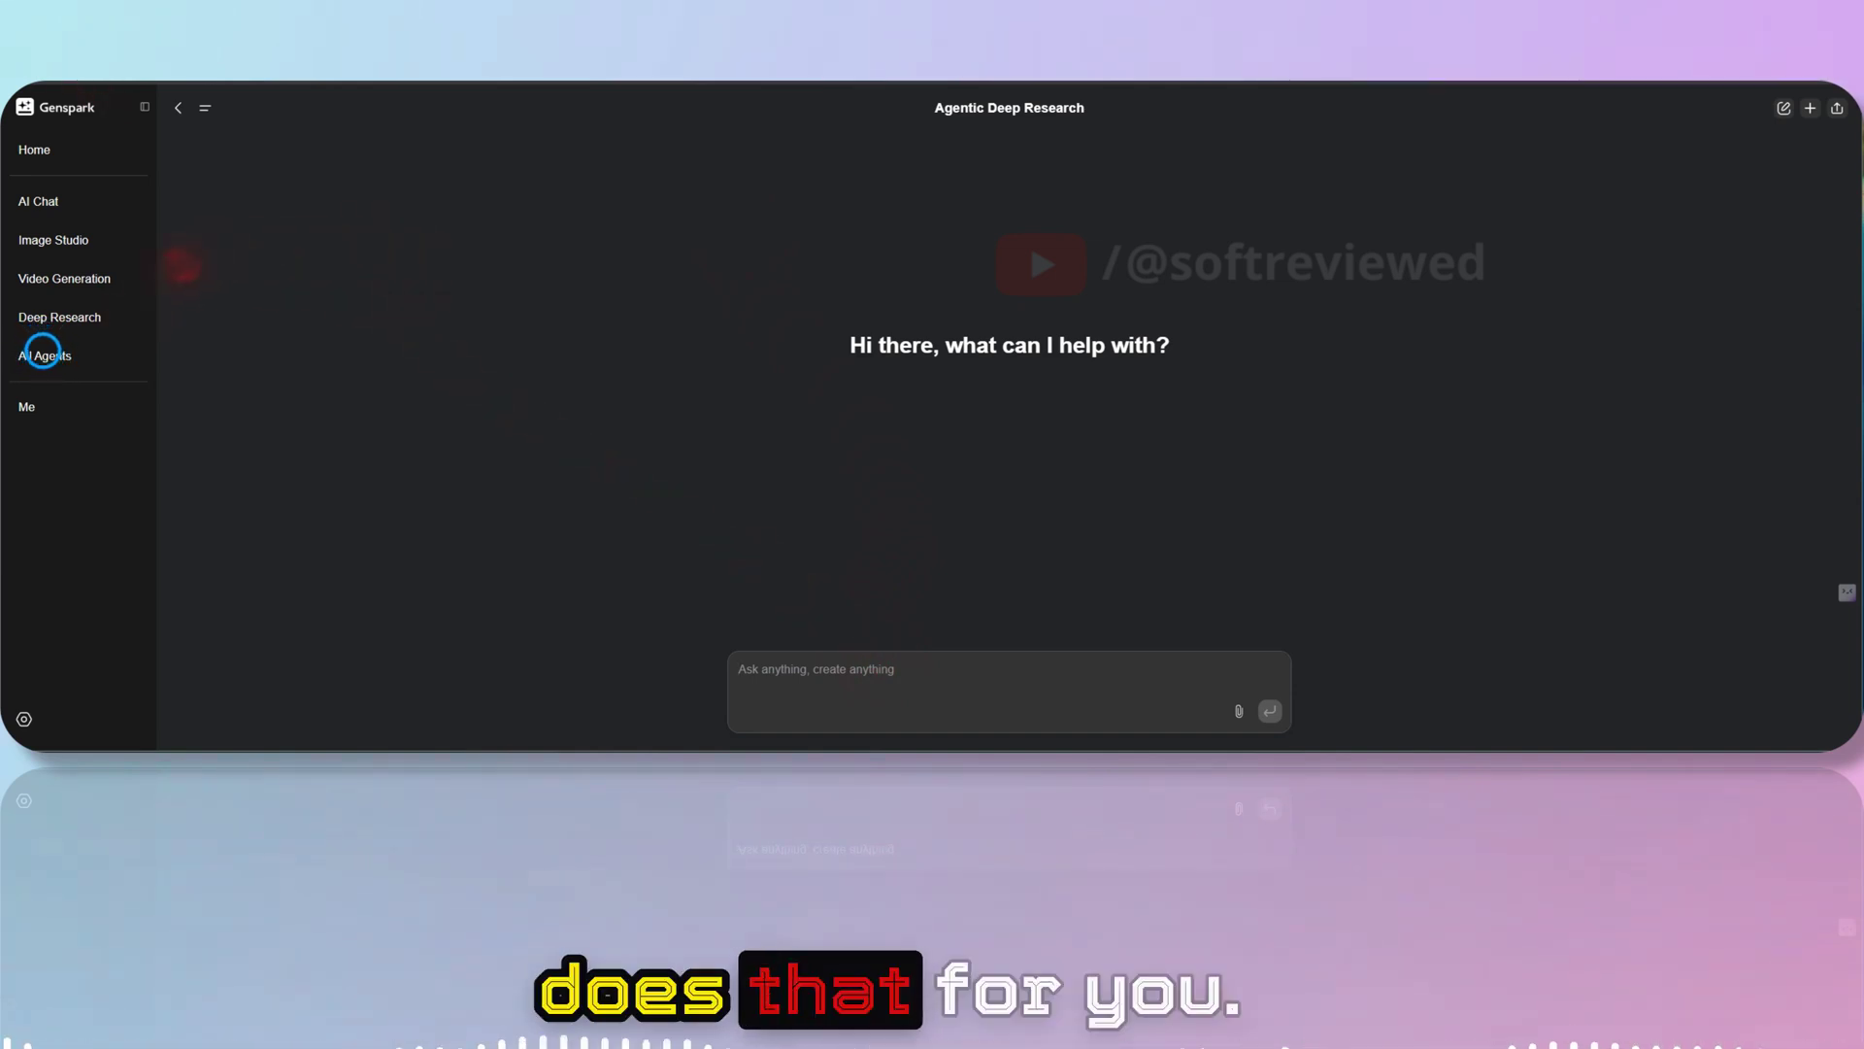
{"action": "left_click", "coordinate": [561, 287]}
Start the mobile games Data Search and toggle its User Need Understanding and Data Table steps
{"action": "left_click", "coordinate": [1332, 228]}
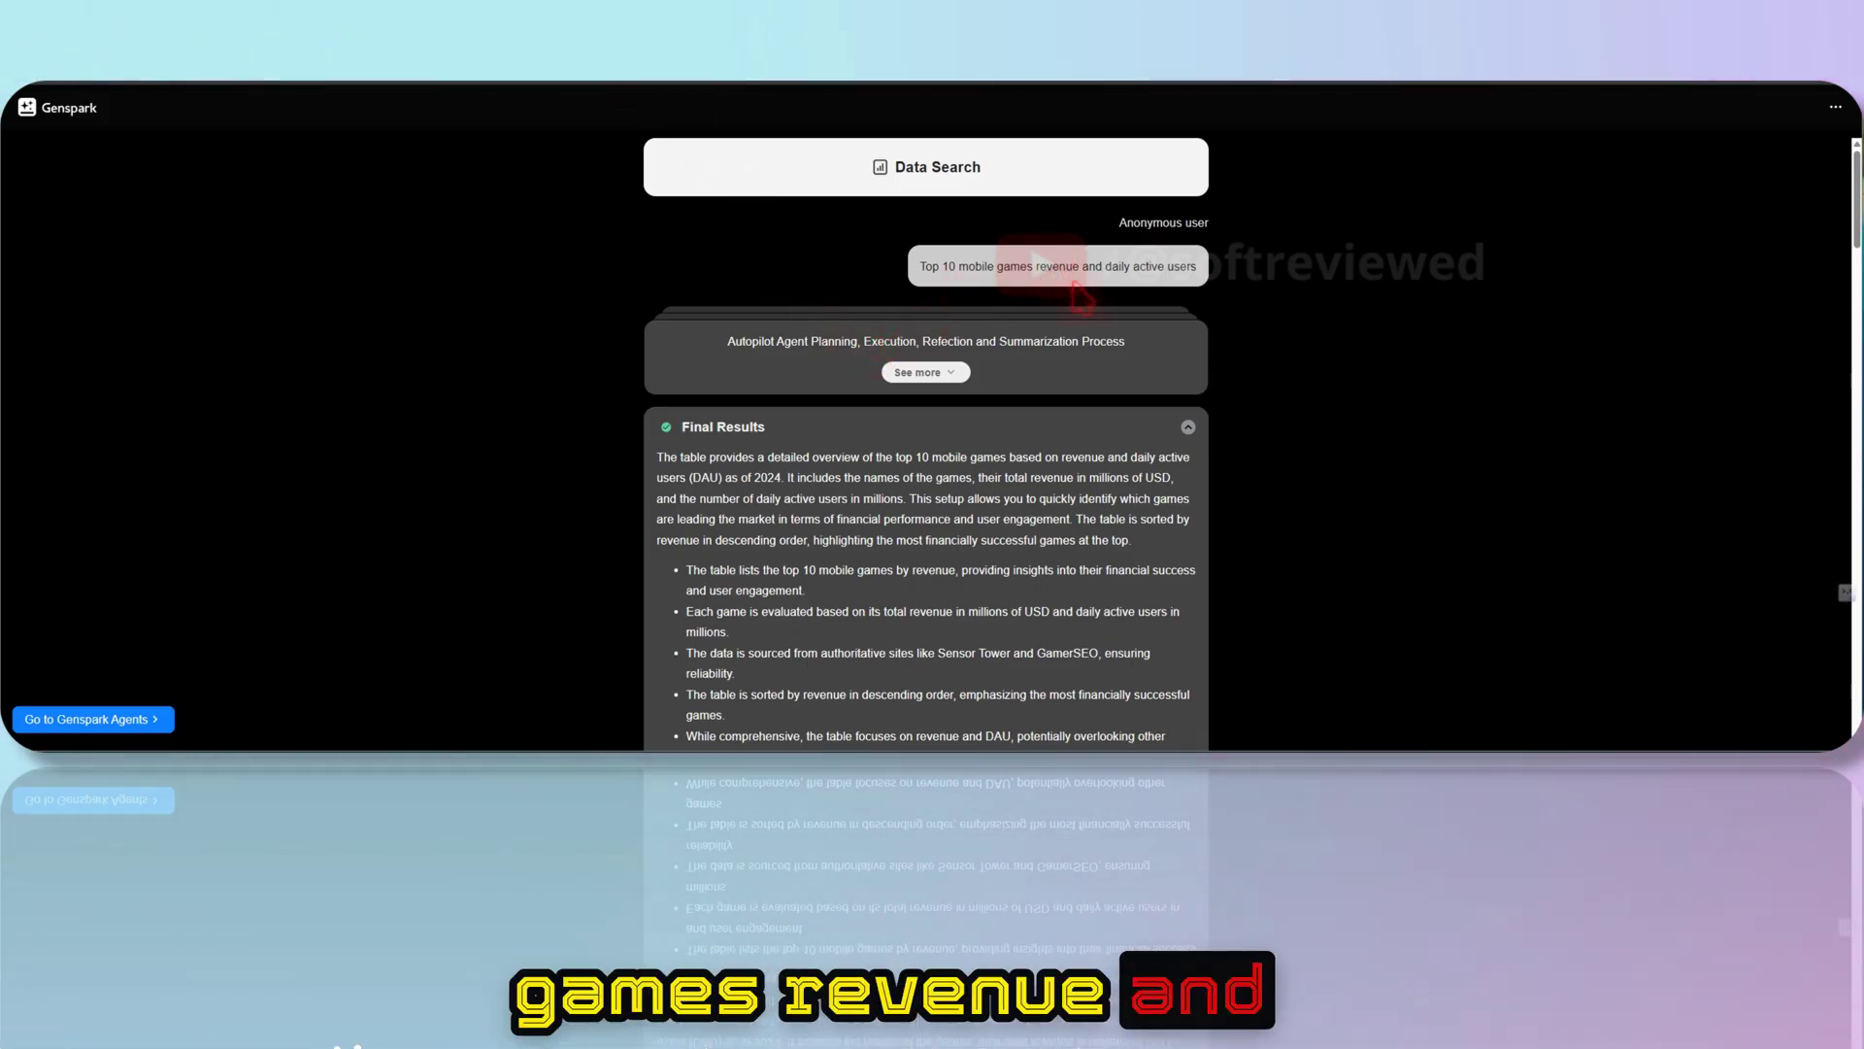
{"action": "left_click", "coordinate": [939, 373]}
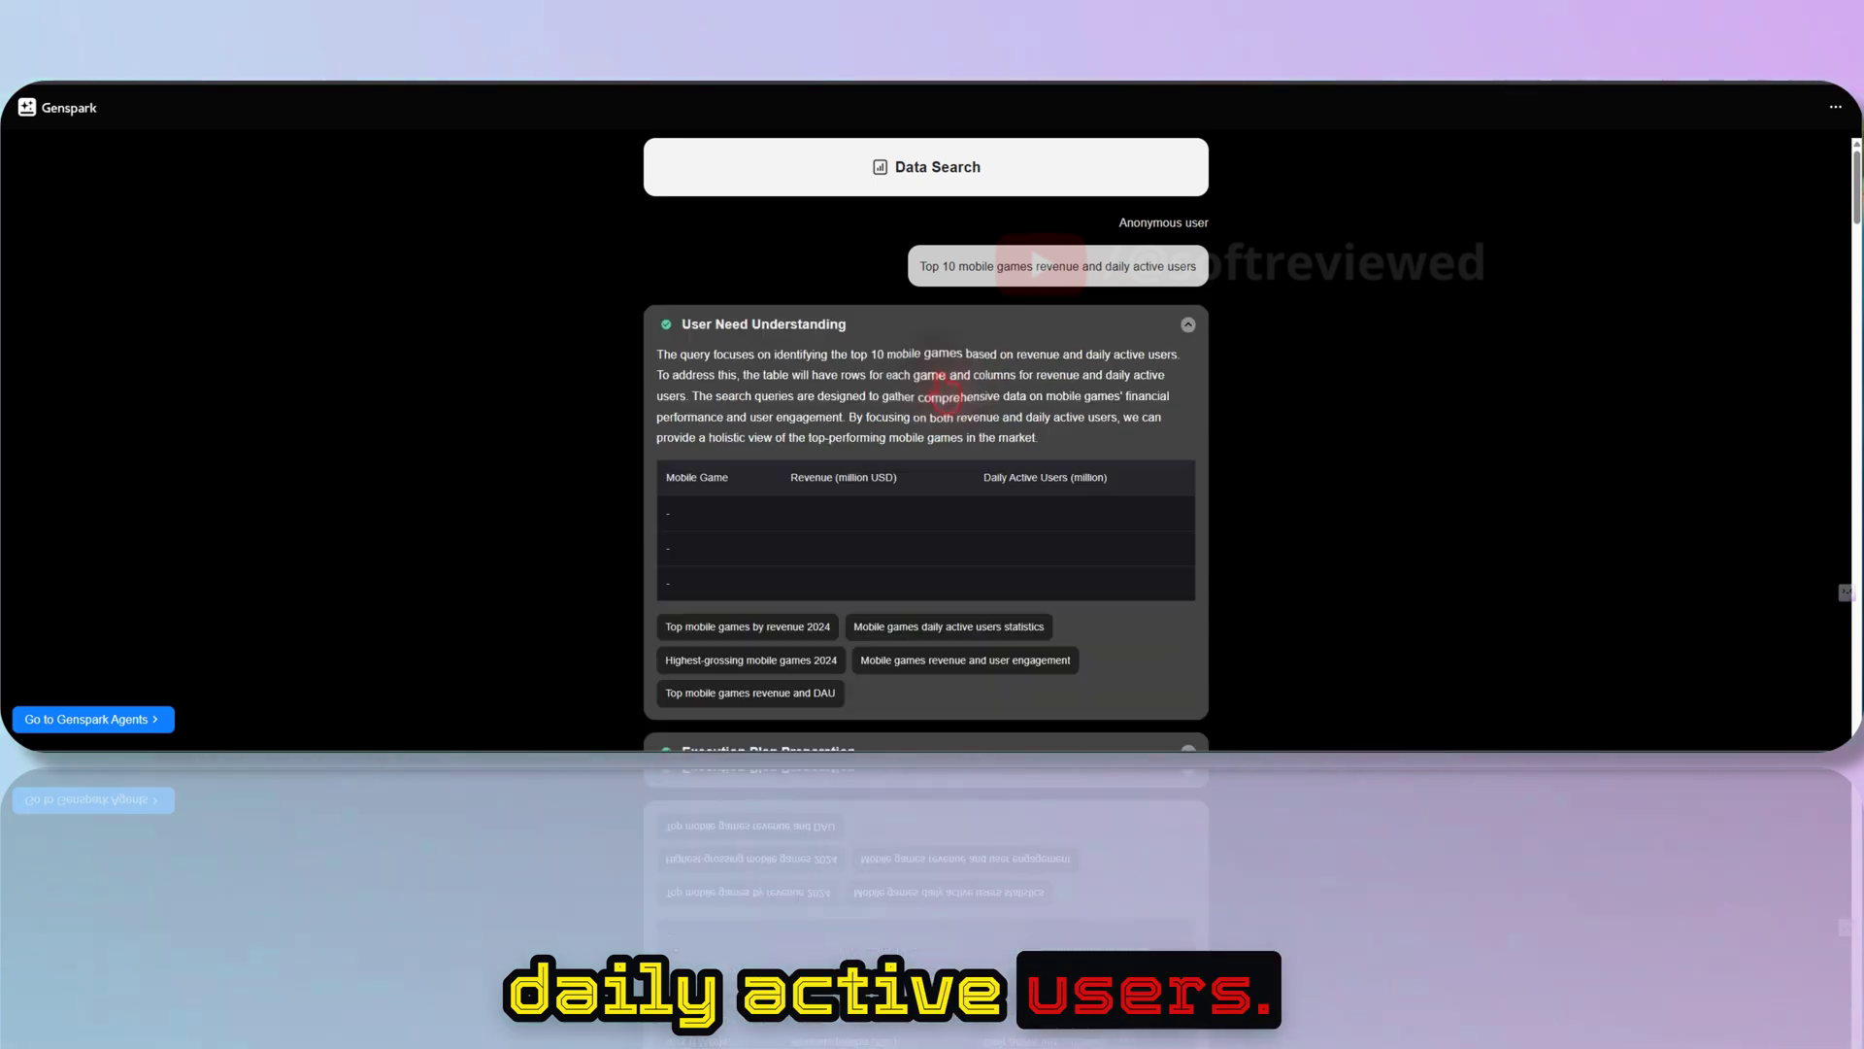
{"action": "scroll", "coordinate": [939, 375], "scroll_direction": "down", "scroll_amount": 2}
{"action": "scroll", "coordinate": [939, 374], "scroll_direction": "down", "scroll_amount": 1}
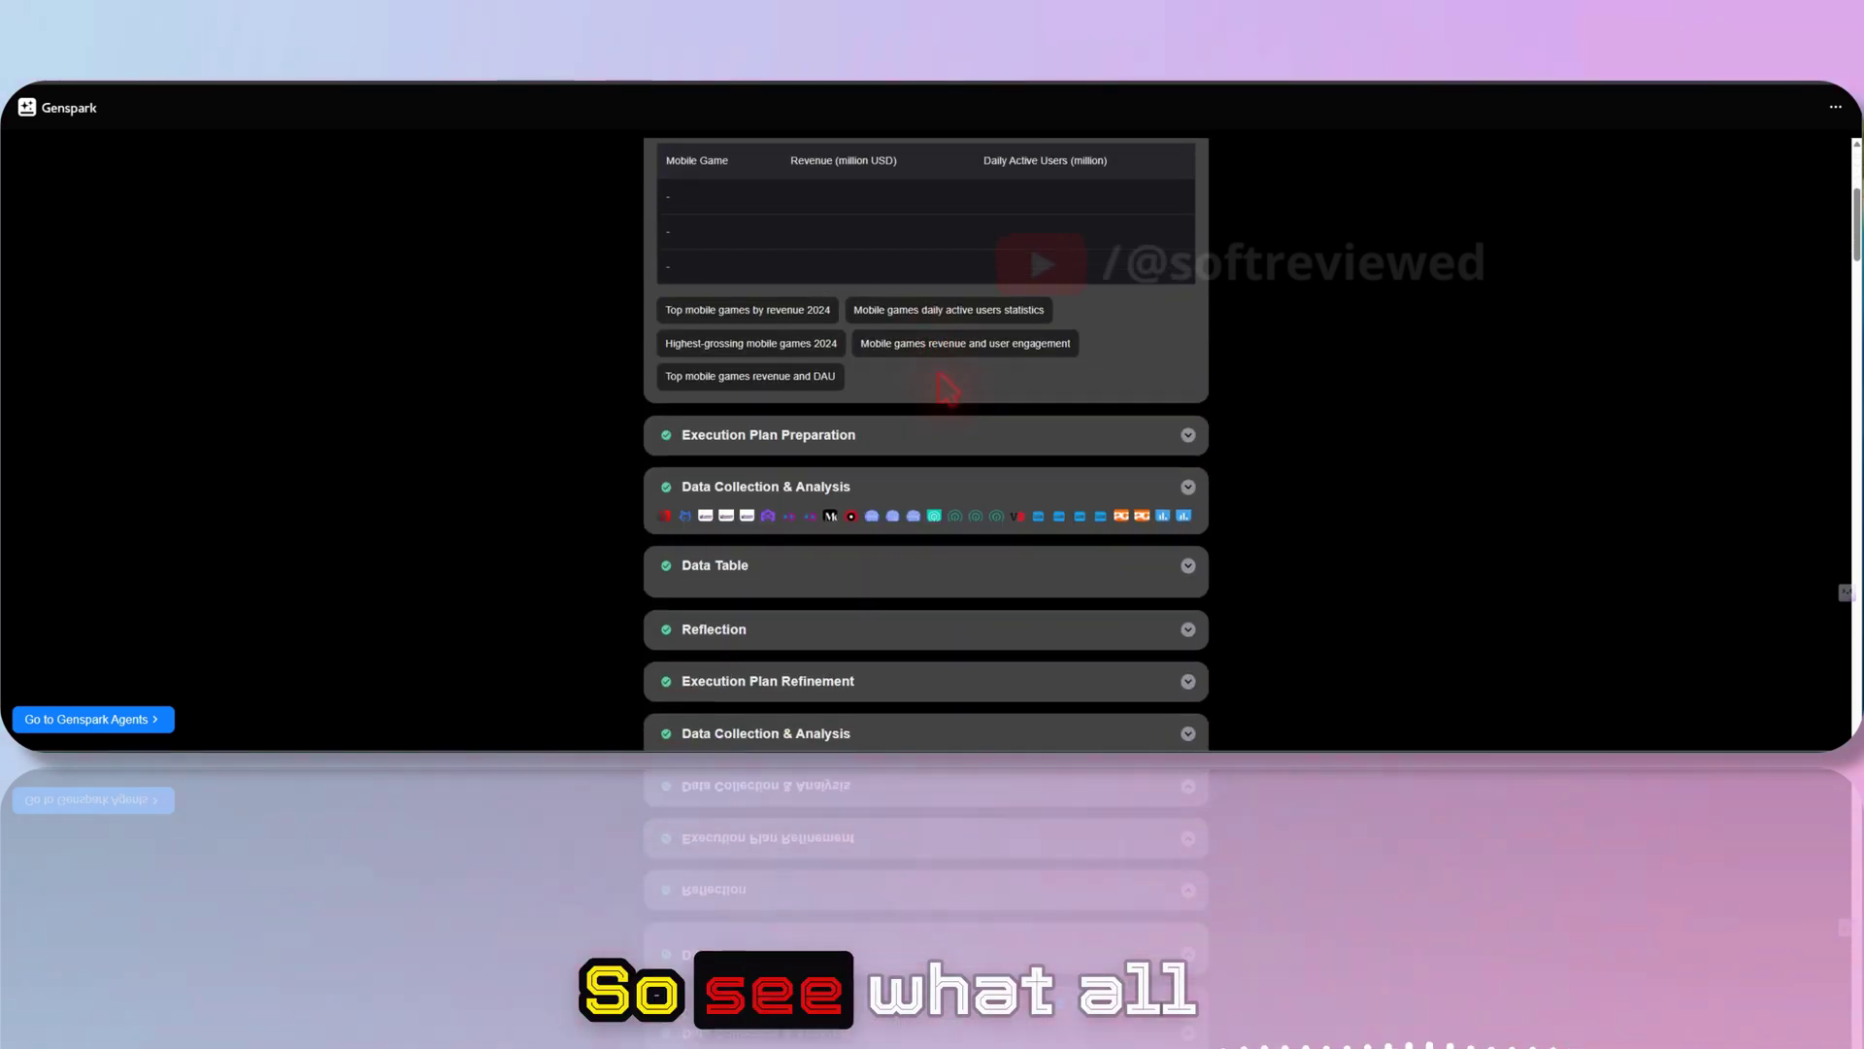
{"action": "scroll", "coordinate": [940, 375], "scroll_direction": "down", "scroll_amount": 3}
{"action": "scroll", "coordinate": [939, 375], "scroll_direction": "down", "scroll_amount": 5}
{"action": "scroll", "coordinate": [944, 381], "scroll_direction": "down", "scroll_amount": 3}
{"action": "scroll", "coordinate": [940, 382], "scroll_direction": "down", "scroll_amount": 2}
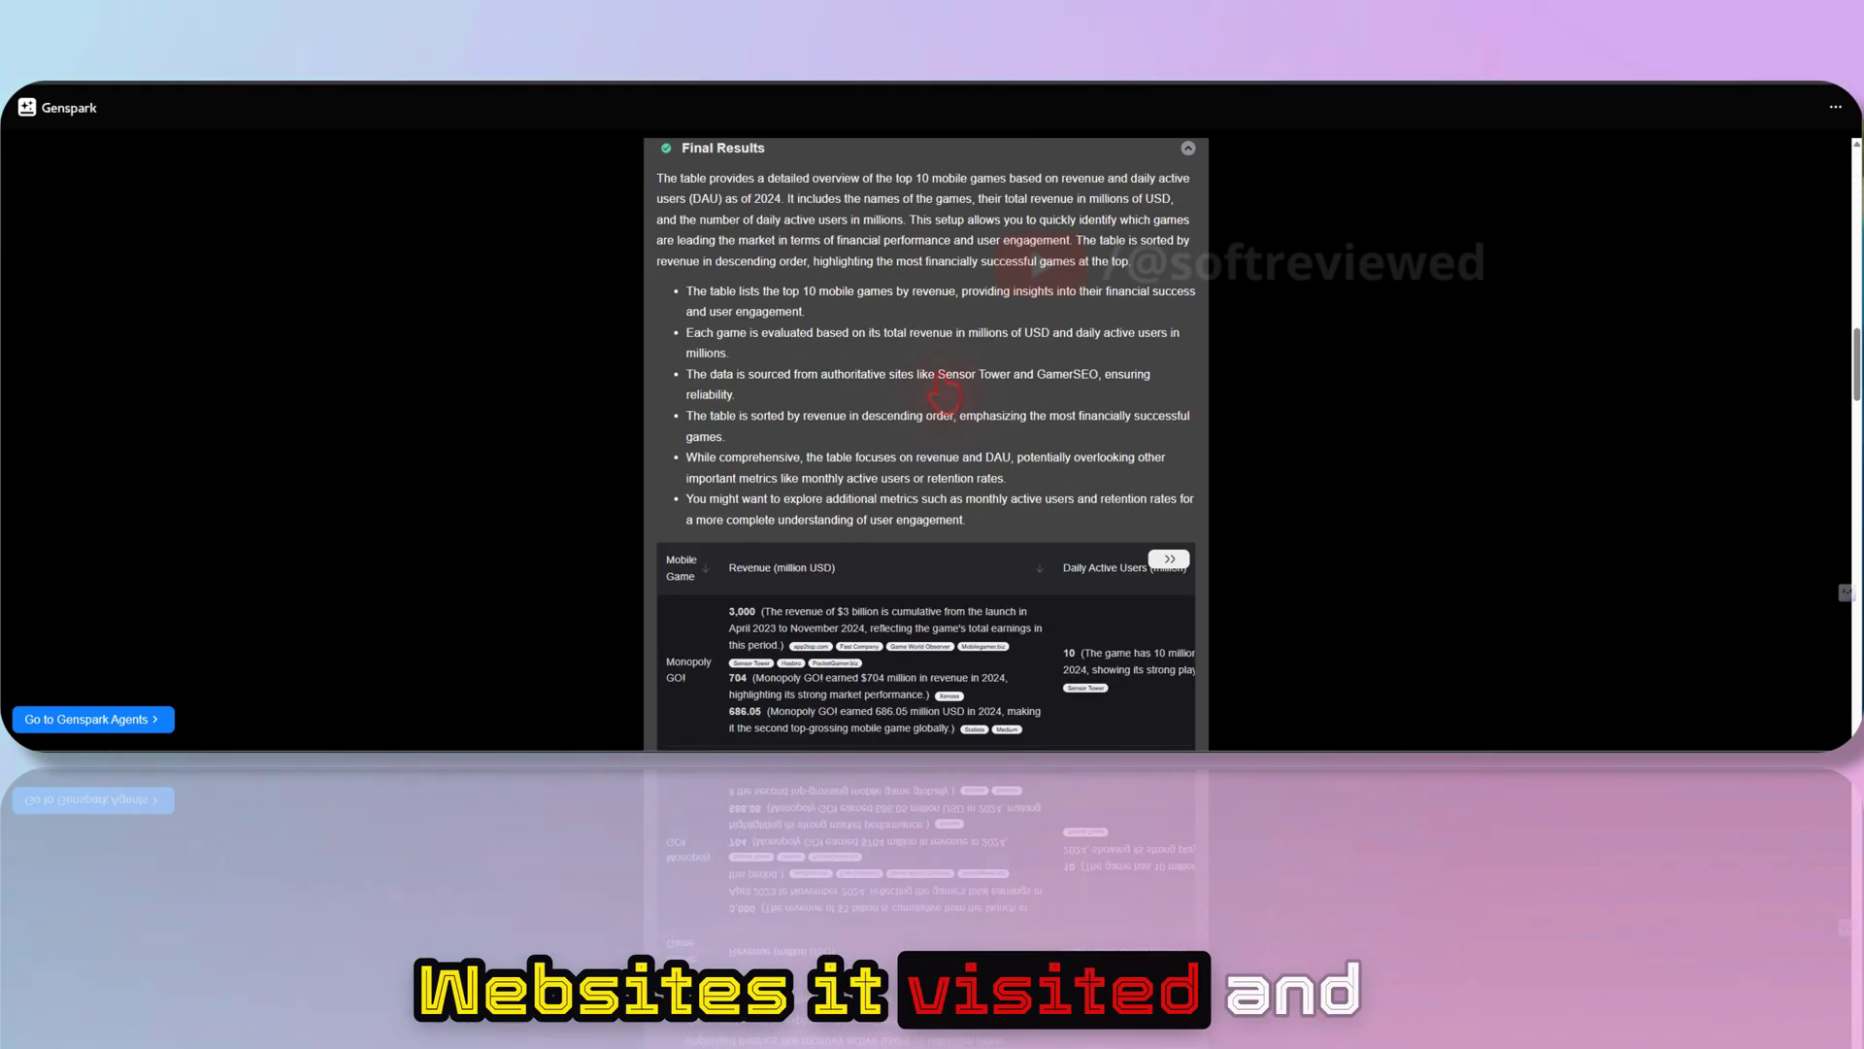
{"action": "scroll", "coordinate": [940, 400], "scroll_direction": "up", "scroll_amount": 2}
{"action": "scroll", "coordinate": [1019, 379], "scroll_direction": "up", "scroll_amount": 5}
{"action": "left_click", "coordinate": [1187, 325]}
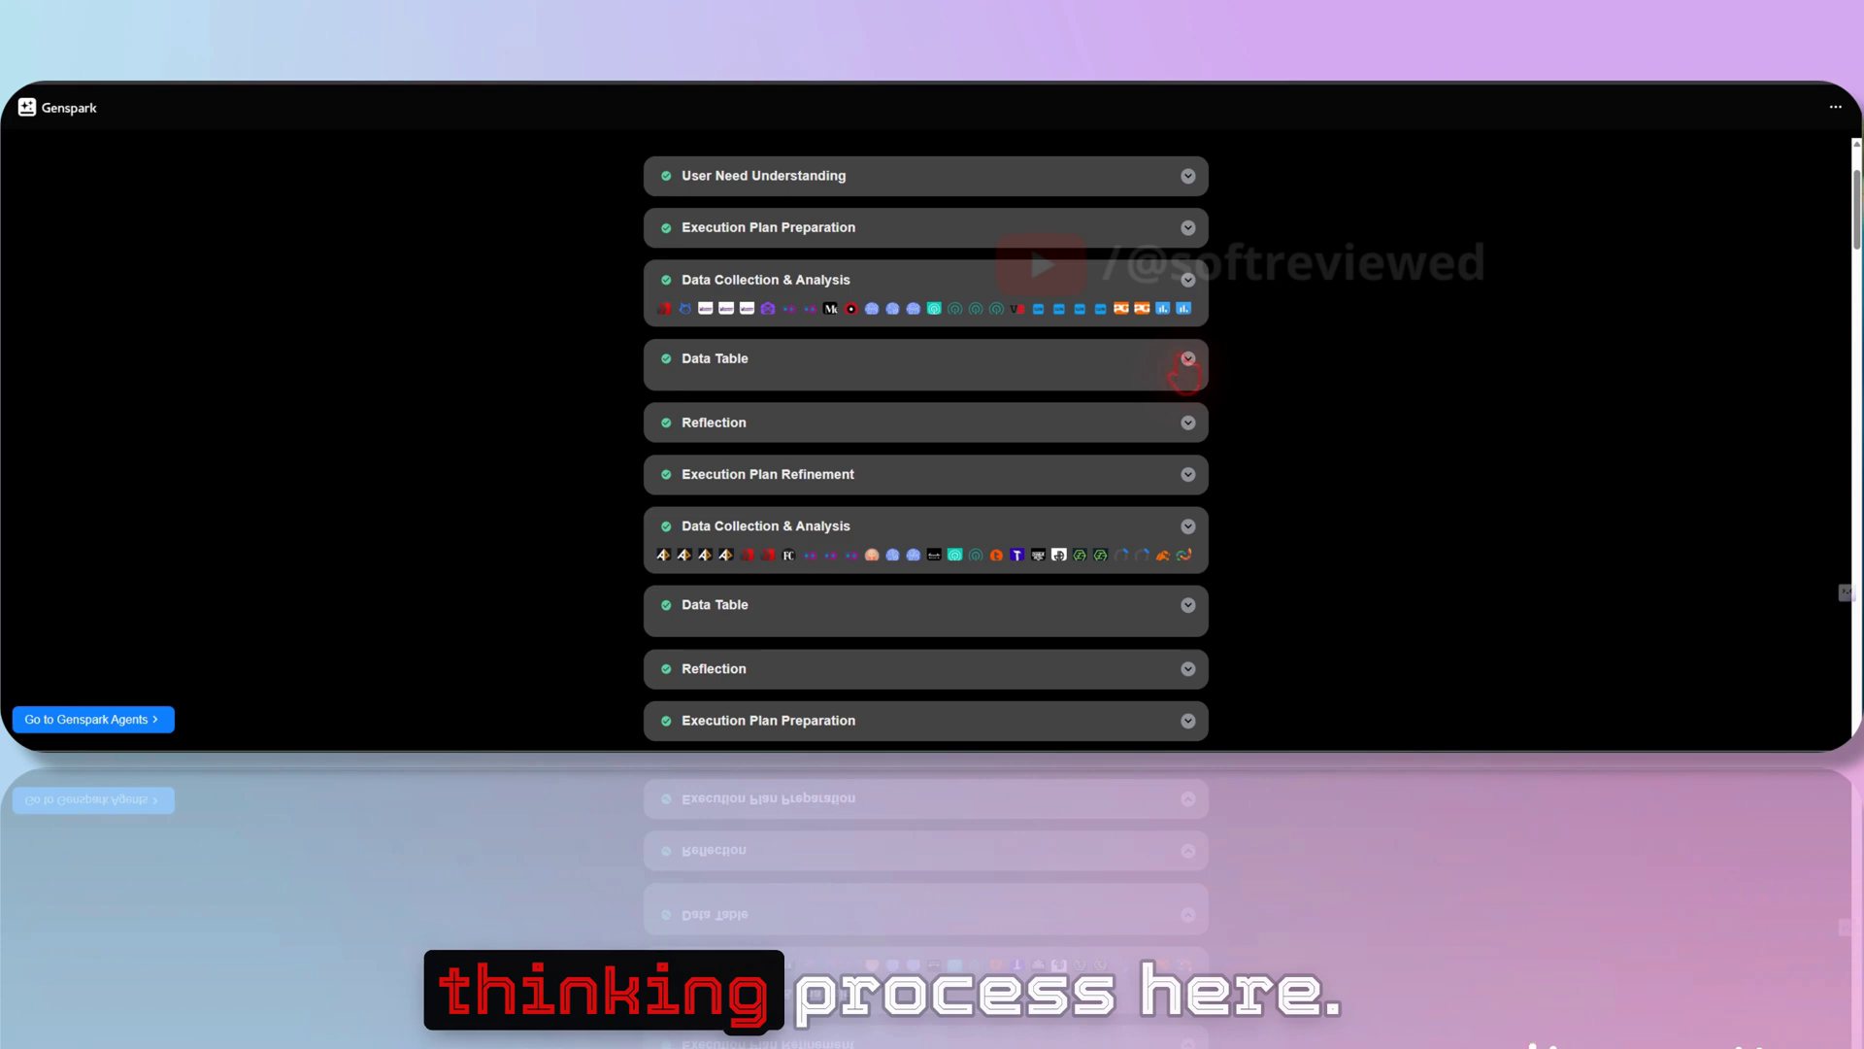
{"action": "left_click", "coordinate": [1188, 358]}
{"action": "left_click", "coordinate": [1187, 361]}
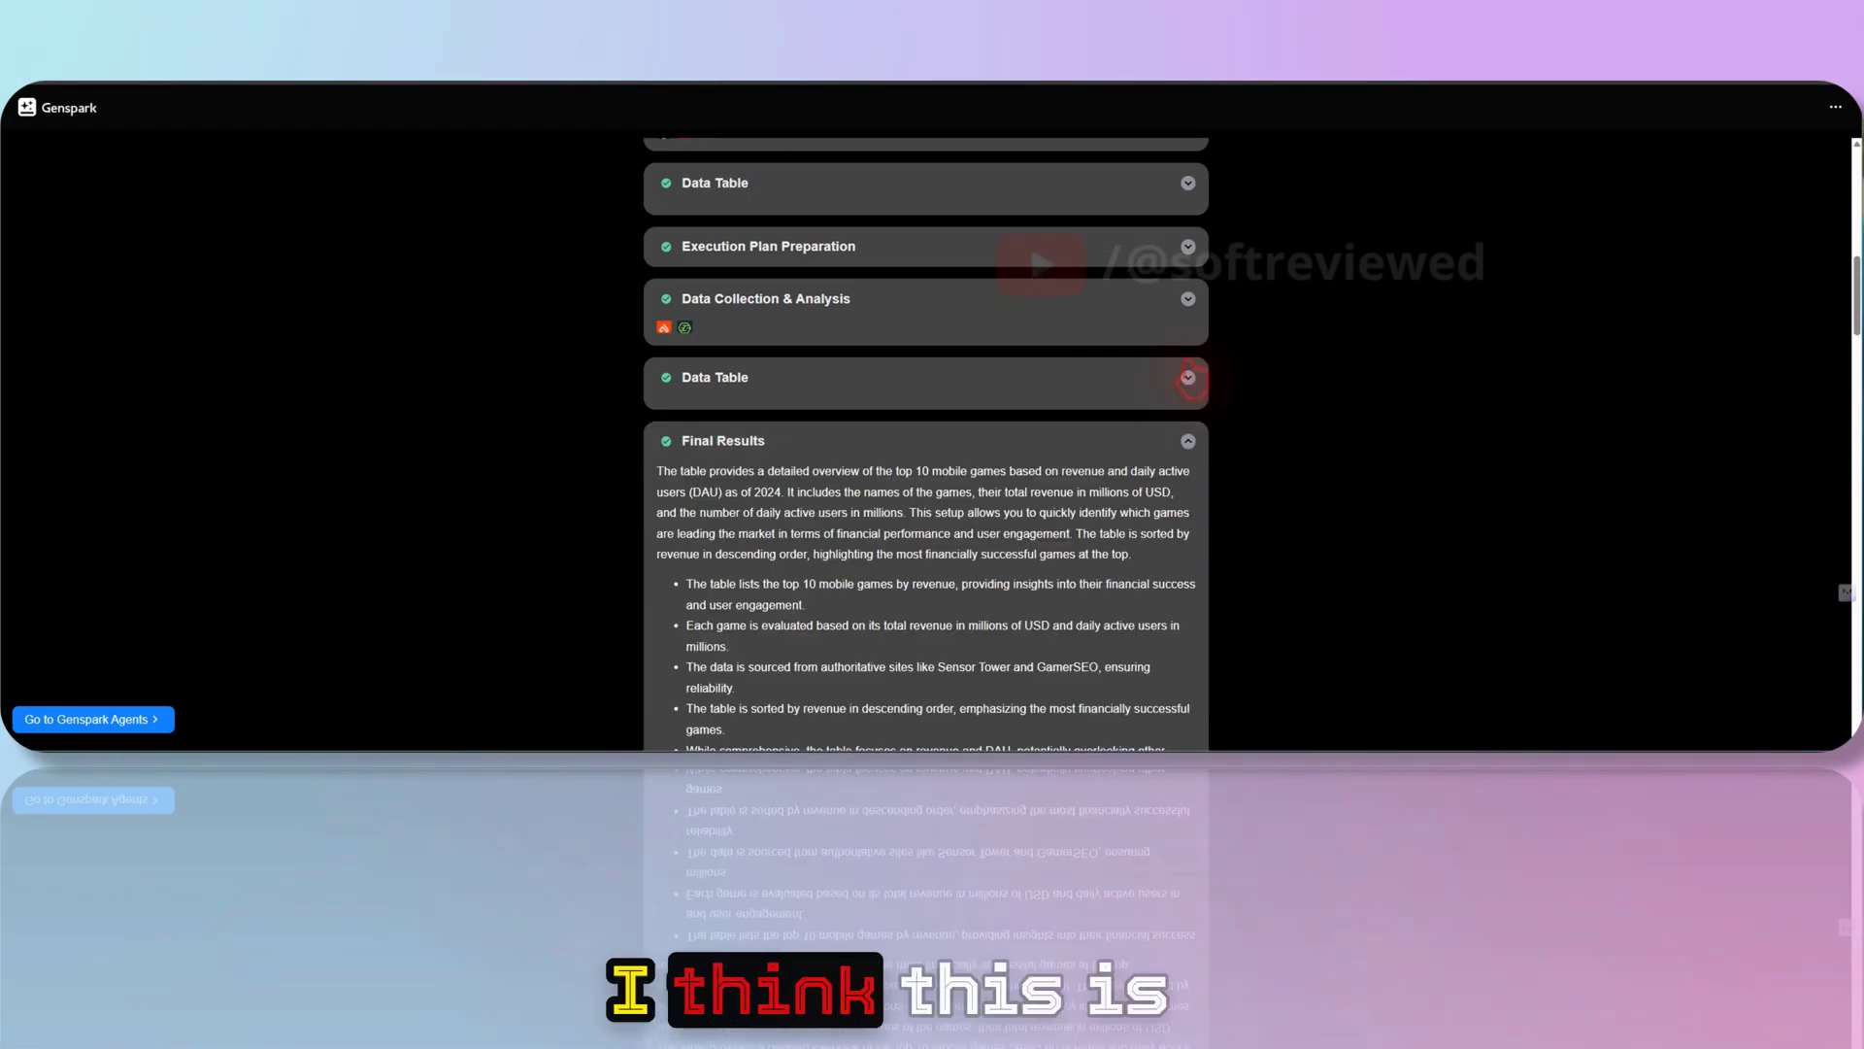
{"action": "scroll", "coordinate": [1187, 375], "scroll_direction": "down", "scroll_amount": 2}
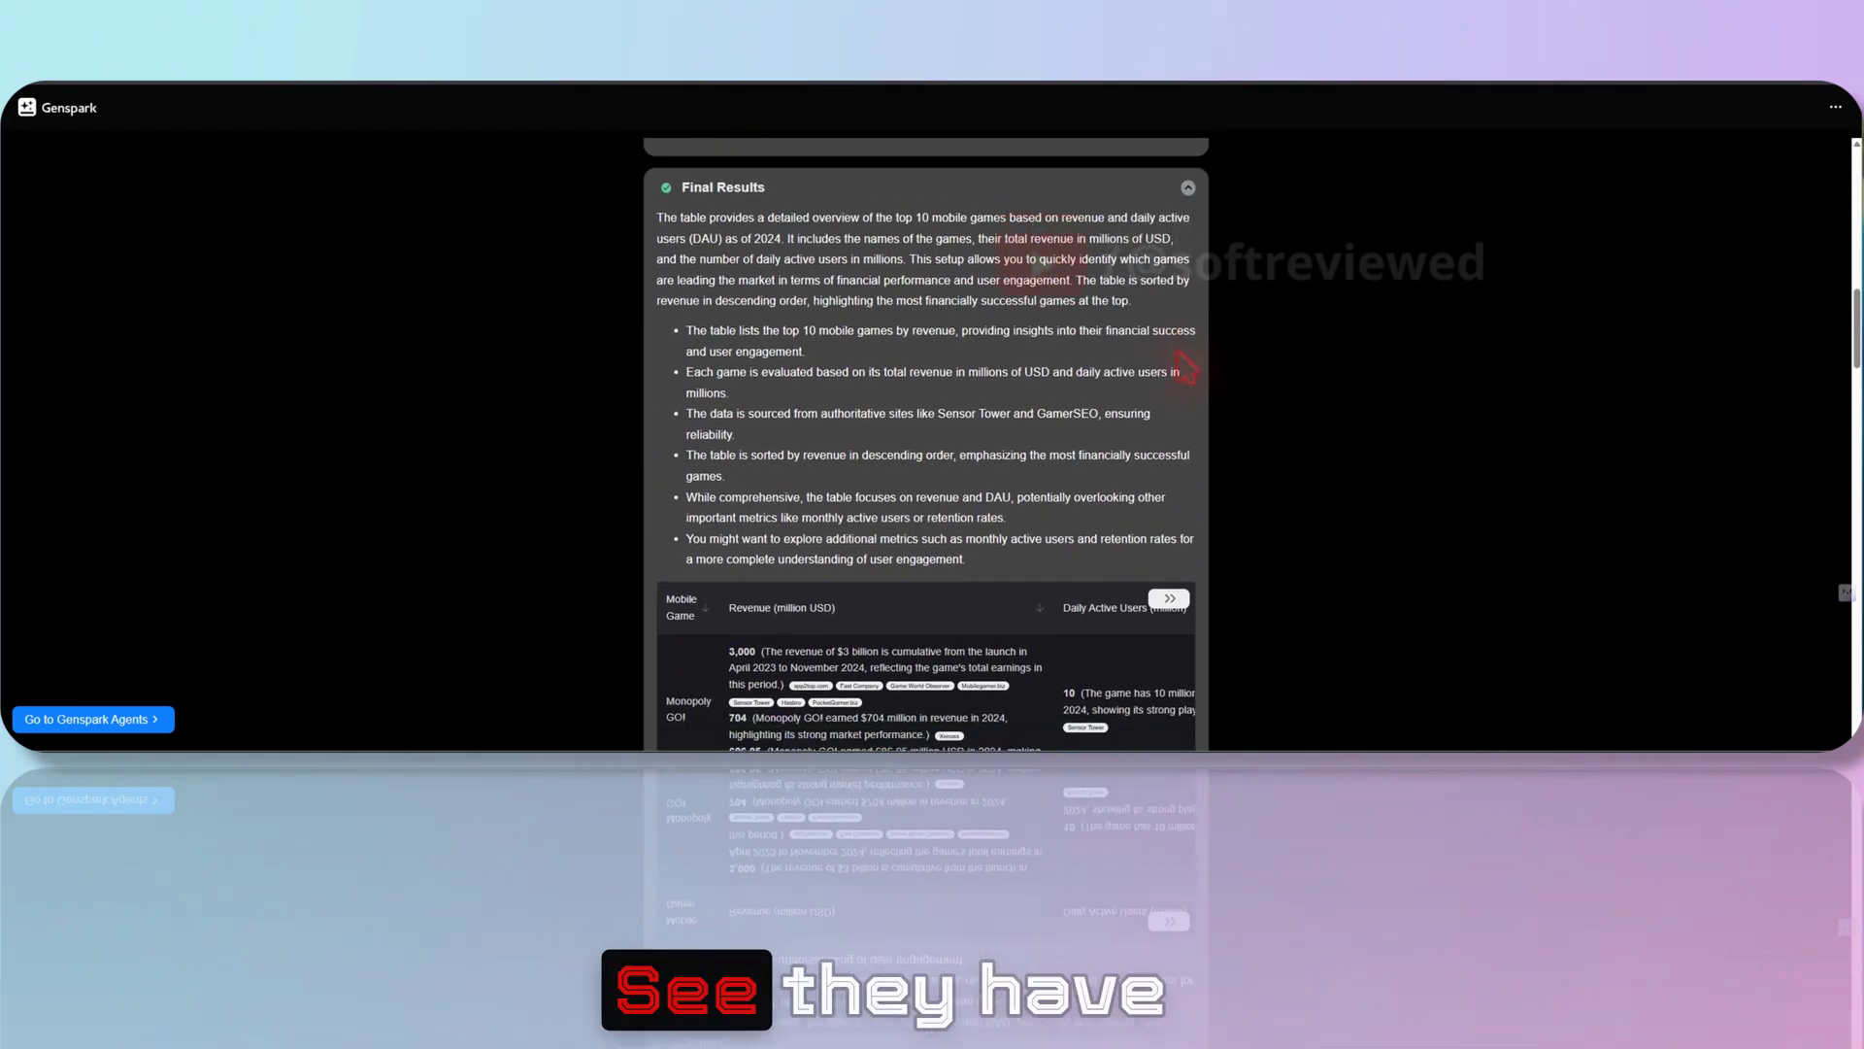
{"action": "scroll", "coordinate": [1188, 369], "scroll_direction": "down", "scroll_amount": 3}
{"action": "scroll", "coordinate": [1187, 371], "scroll_direction": "down", "scroll_amount": 1}
{"action": "scroll", "coordinate": [1187, 376], "scroll_direction": "down", "scroll_amount": 1}
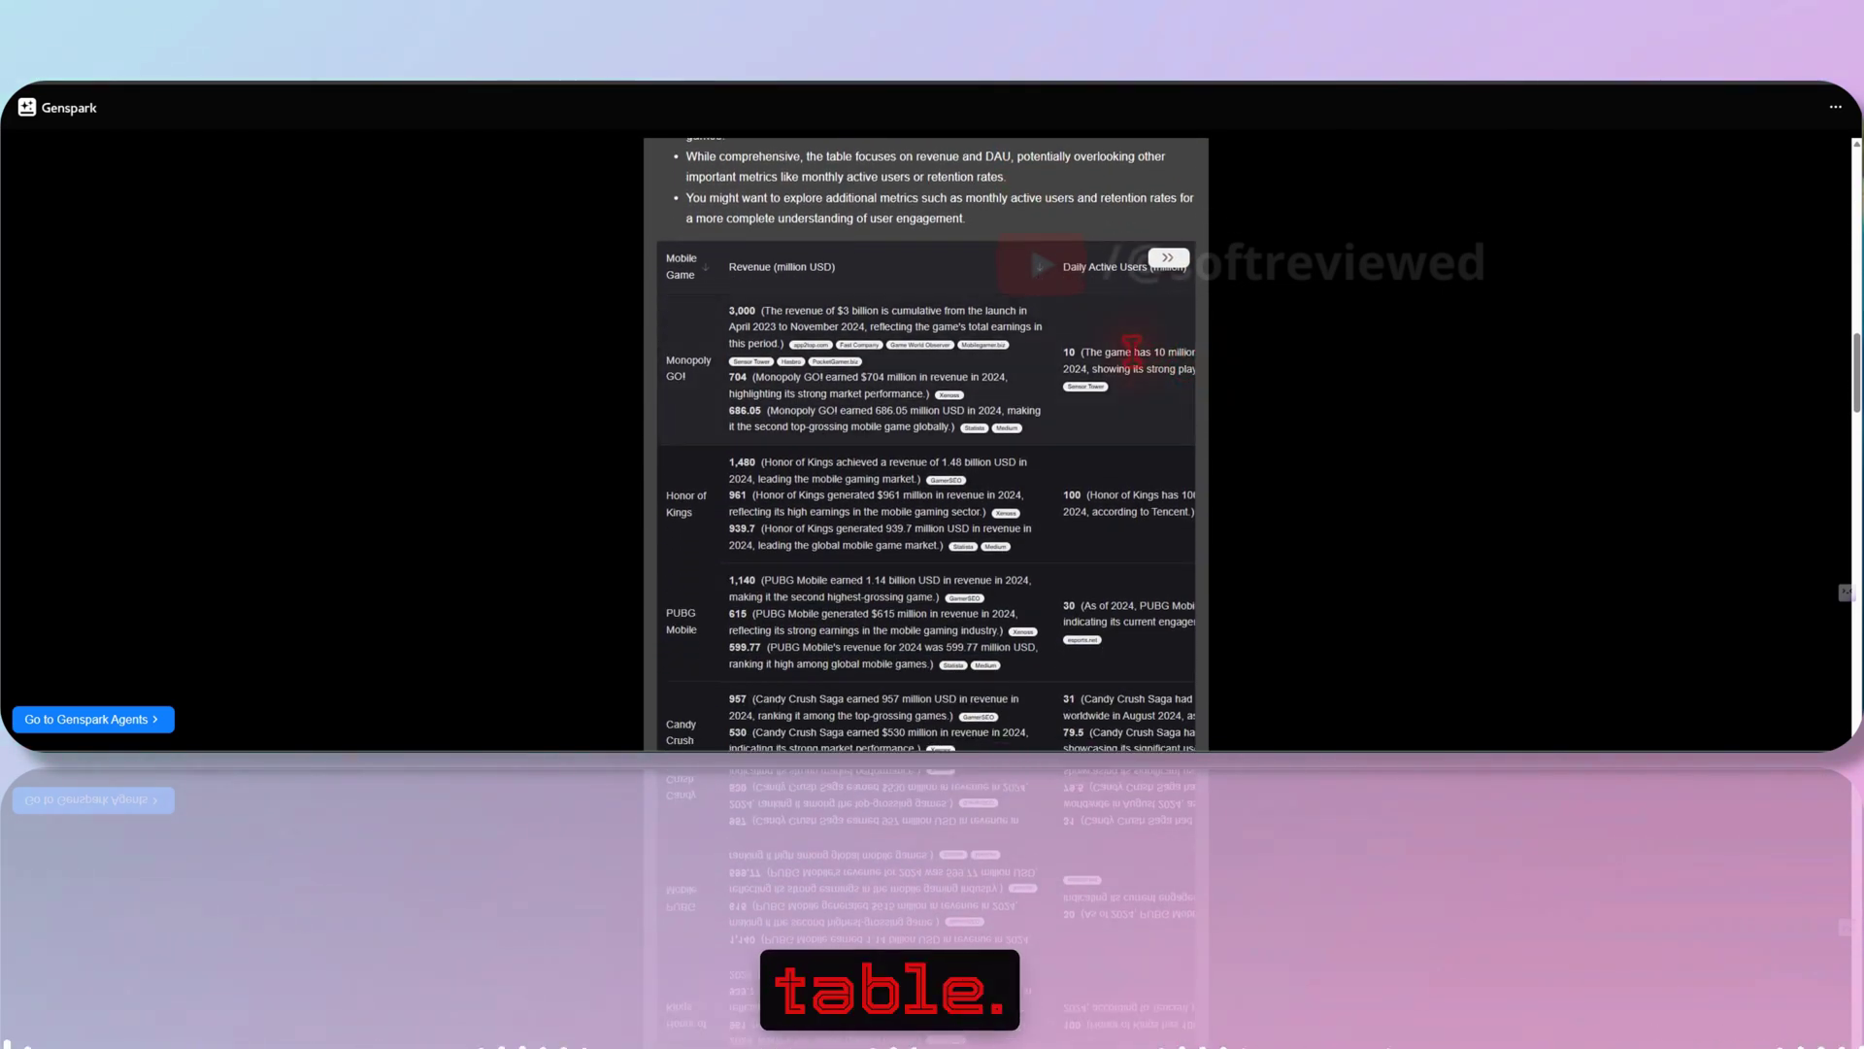
{"action": "scroll", "coordinate": [946, 409], "scroll_direction": "right", "scroll_amount": 2}
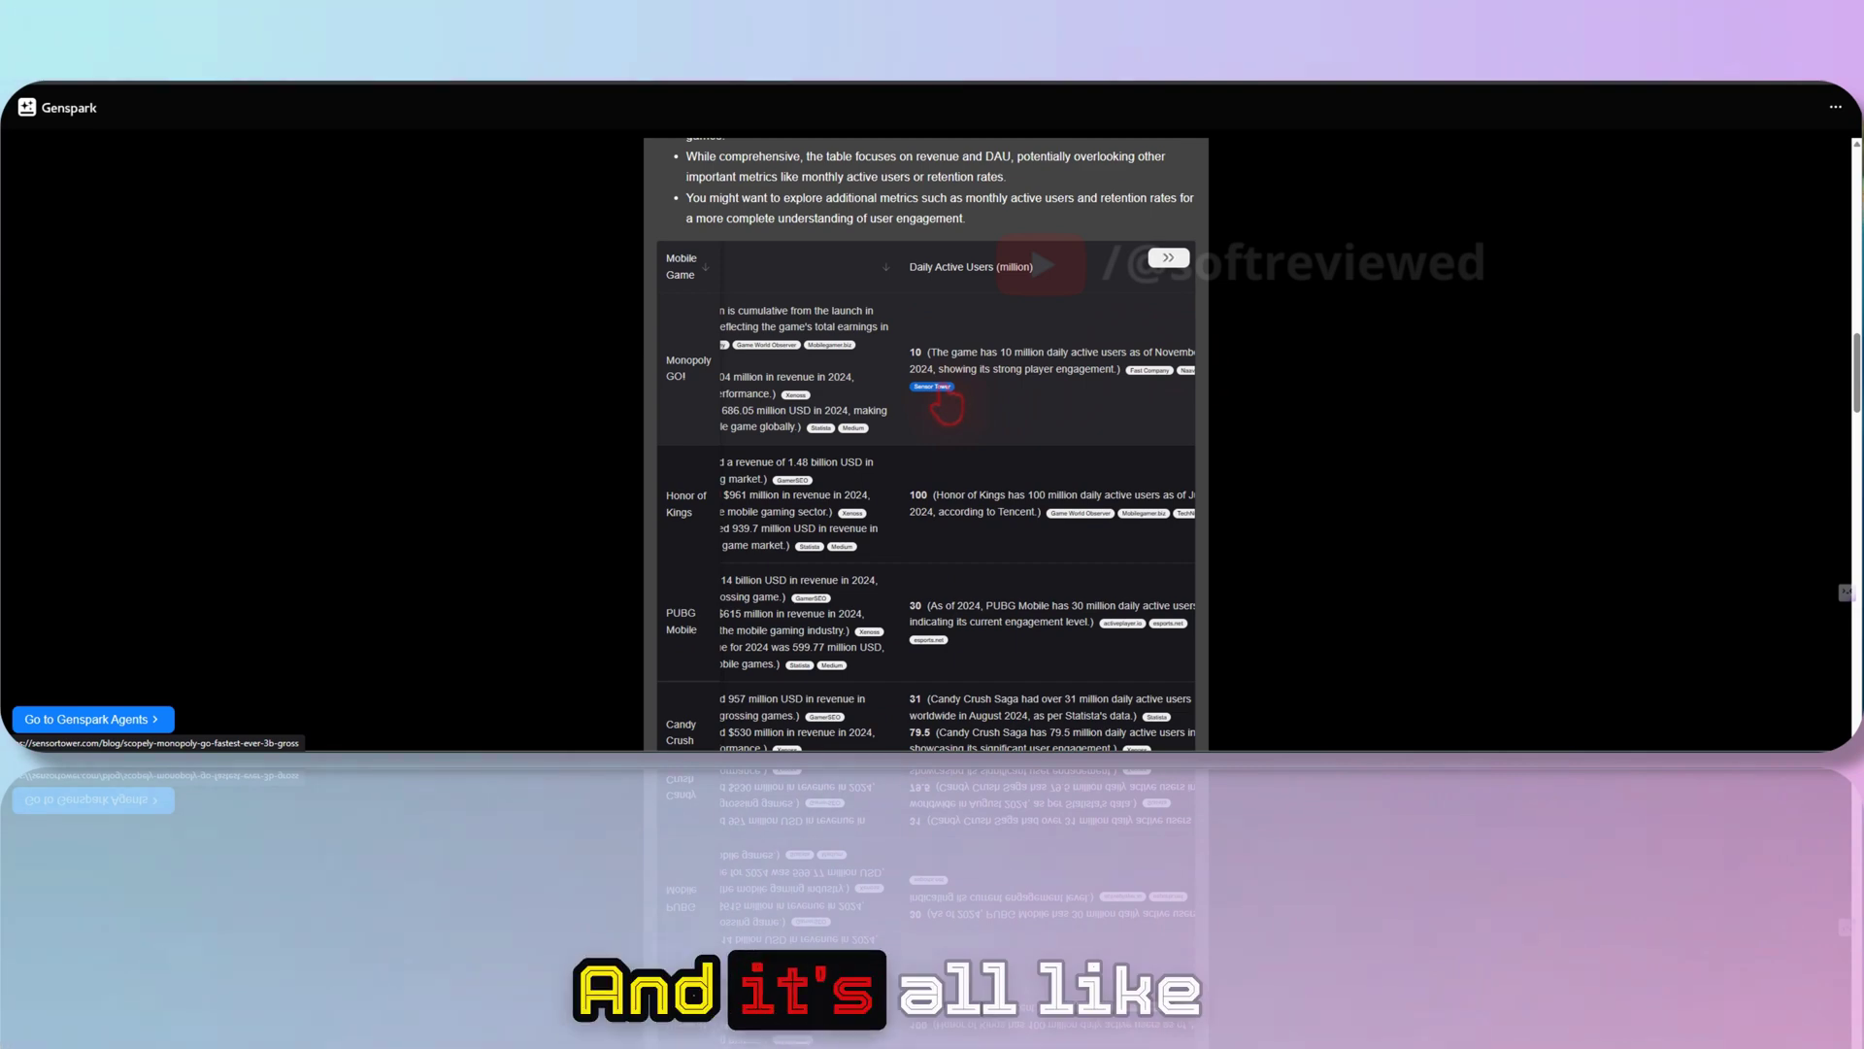
{"action": "scroll", "coordinate": [1019, 405], "scroll_direction": "left", "scroll_amount": 1}
{"action": "scroll", "coordinate": [947, 394], "scroll_direction": "left", "scroll_amount": 1}
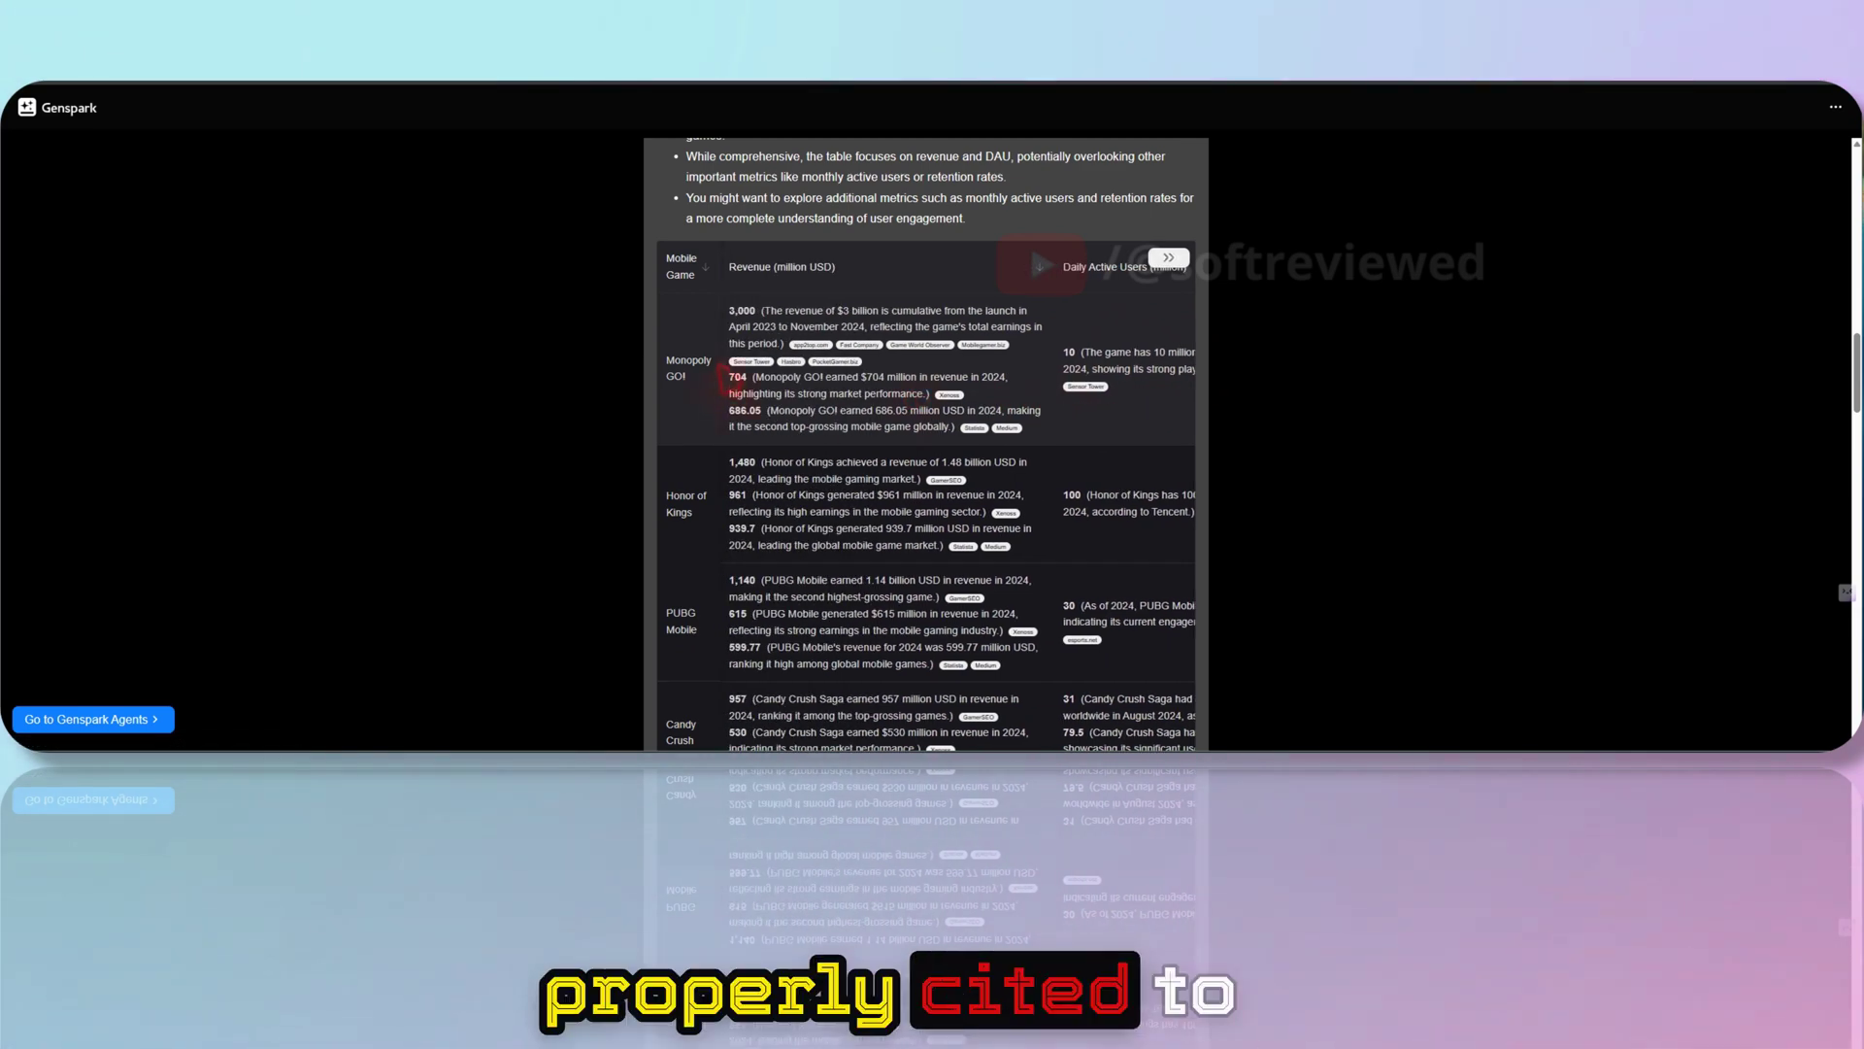
{"action": "scroll", "coordinate": [926, 438], "scroll_direction": "down", "scroll_amount": 2}
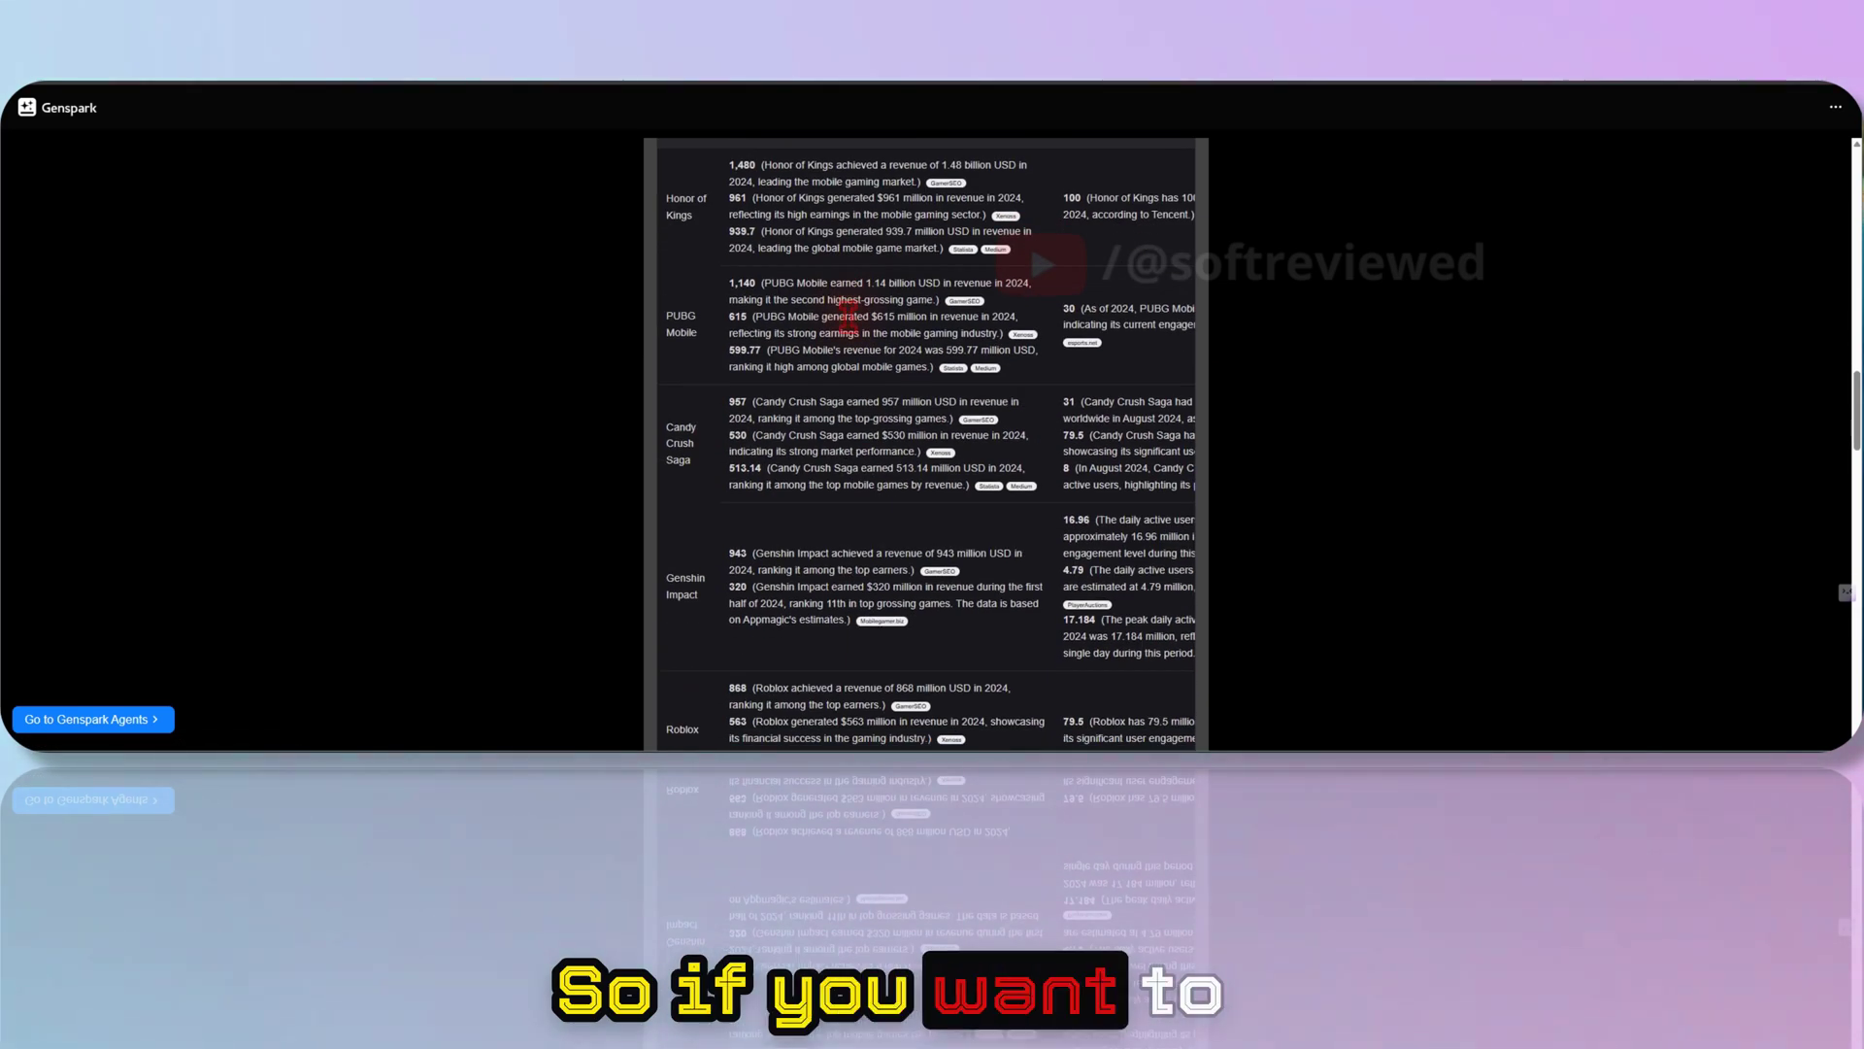
{"action": "scroll", "coordinate": [926, 437], "scroll_direction": "up", "scroll_amount": 2}
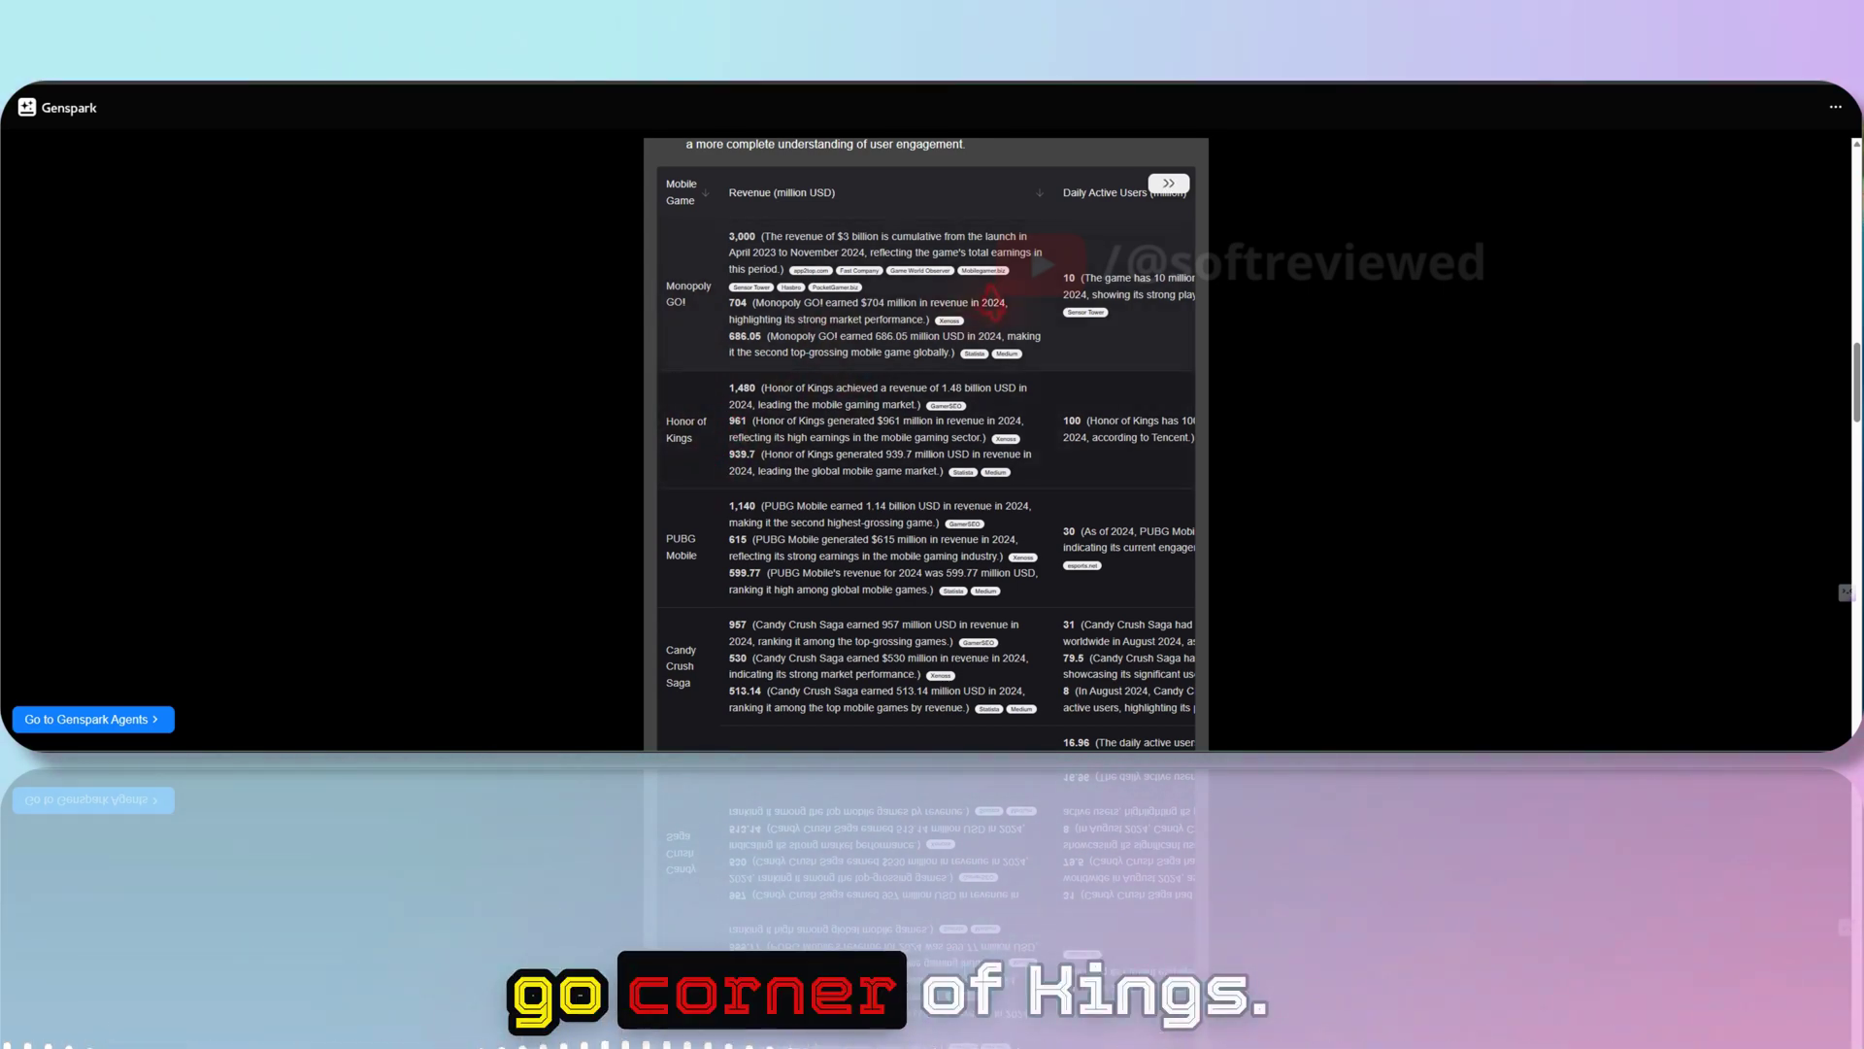
{"action": "scroll", "coordinate": [932, 437], "scroll_direction": "right", "scroll_amount": 2}
{"action": "scroll", "coordinate": [1020, 379], "scroll_direction": "right", "scroll_amount": 2}
{"action": "scroll", "coordinate": [1114, 332], "scroll_direction": "down", "scroll_amount": 3}
{"action": "scroll", "coordinate": [1110, 328], "scroll_direction": "down", "scroll_amount": 5}
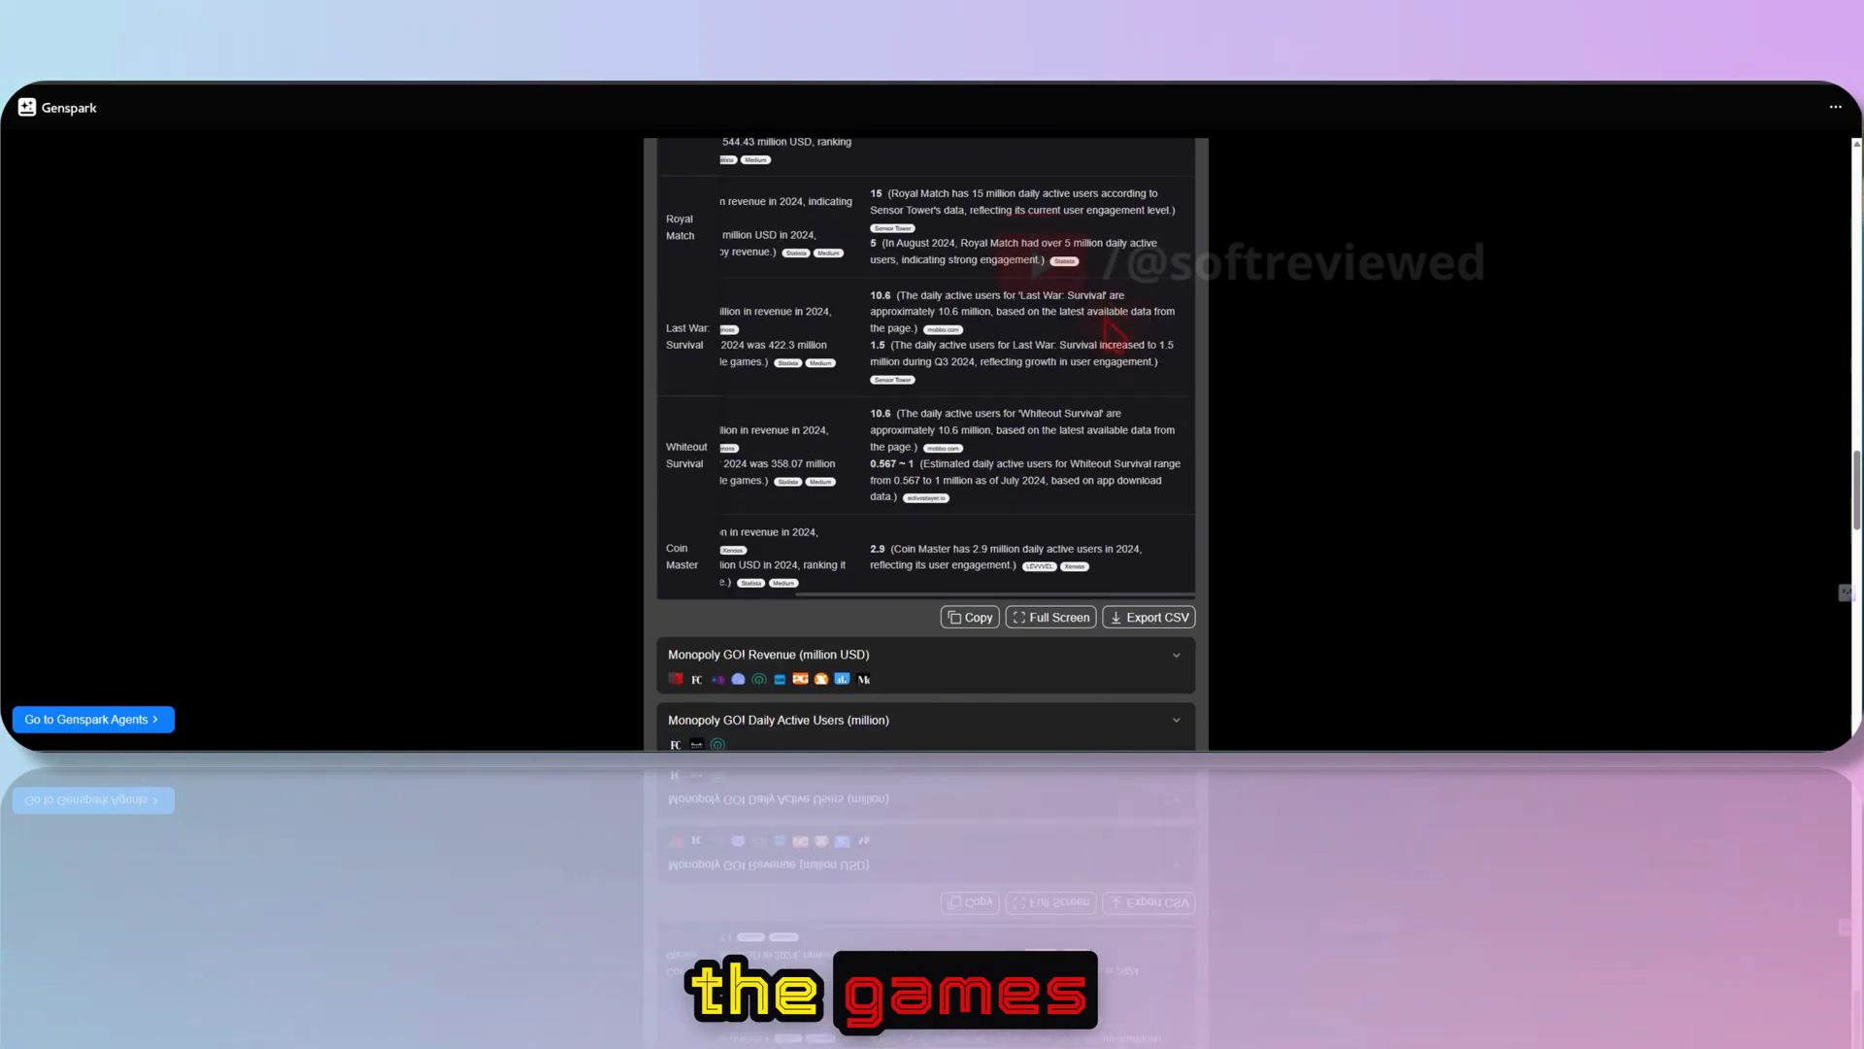
{"action": "scroll", "coordinate": [1113, 338], "scroll_direction": "down", "scroll_amount": 10}
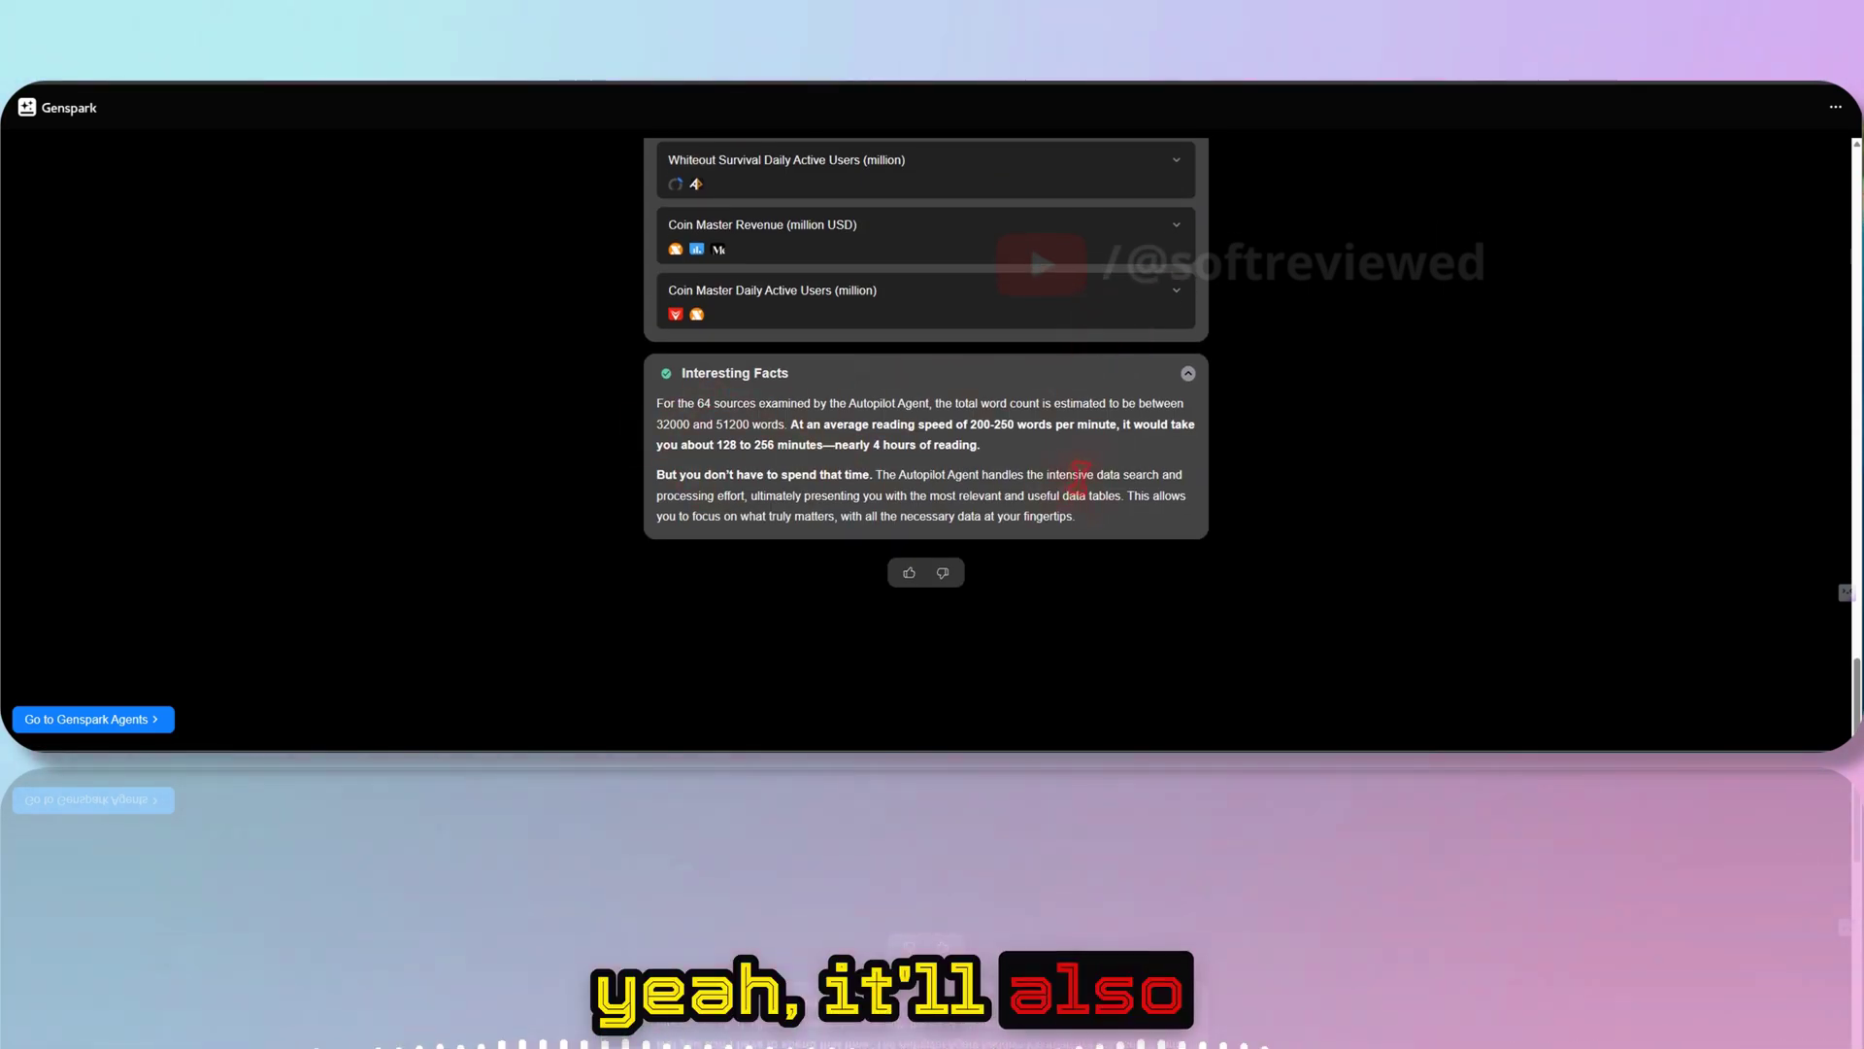
{"action": "scroll", "coordinate": [1081, 481], "scroll_direction": "up", "scroll_amount": 3}
{"action": "scroll", "coordinate": [1085, 492], "scroll_direction": "up", "scroll_amount": 3}
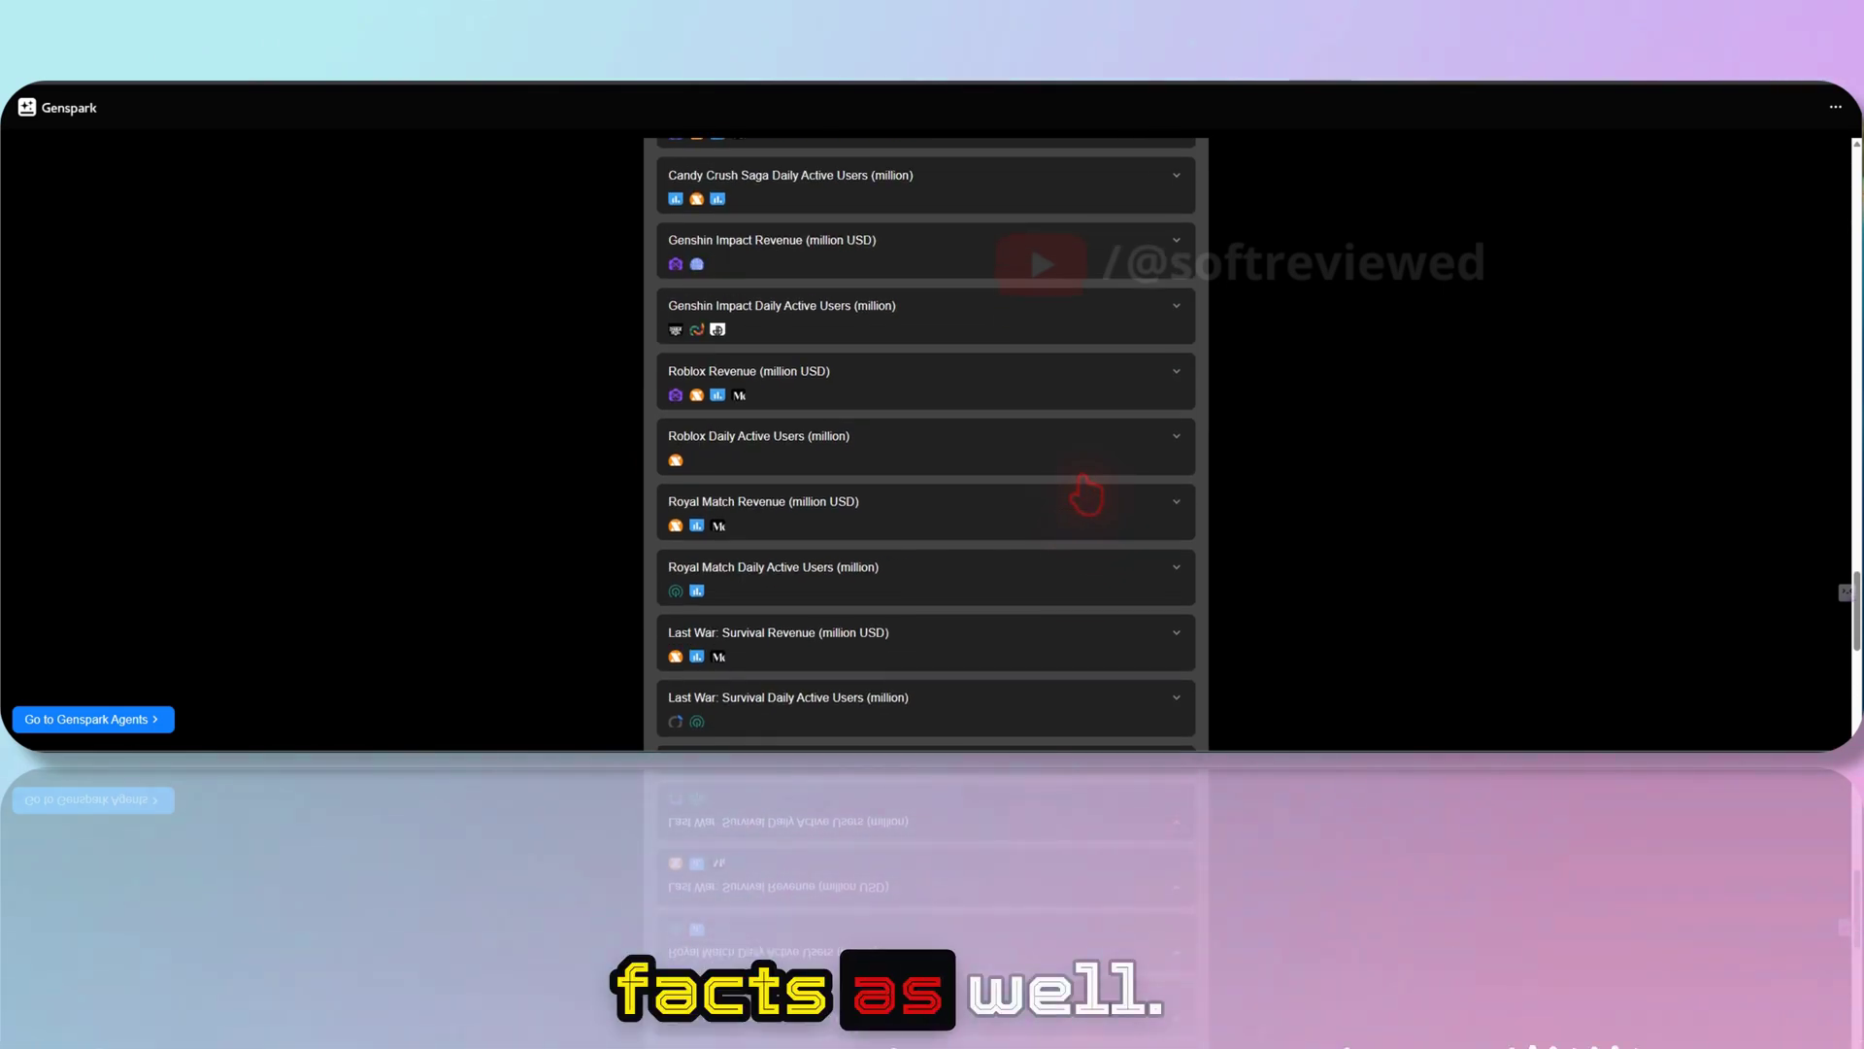
{"action": "scroll", "coordinate": [1087, 497], "scroll_direction": "up", "scroll_amount": 3}
{"action": "scroll", "coordinate": [1087, 496], "scroll_direction": "up", "scroll_amount": 3}
{"action": "scroll", "coordinate": [1089, 492], "scroll_direction": "up", "scroll_amount": 3}
{"action": "scroll", "coordinate": [1089, 491], "scroll_direction": "up", "scroll_amount": 3}
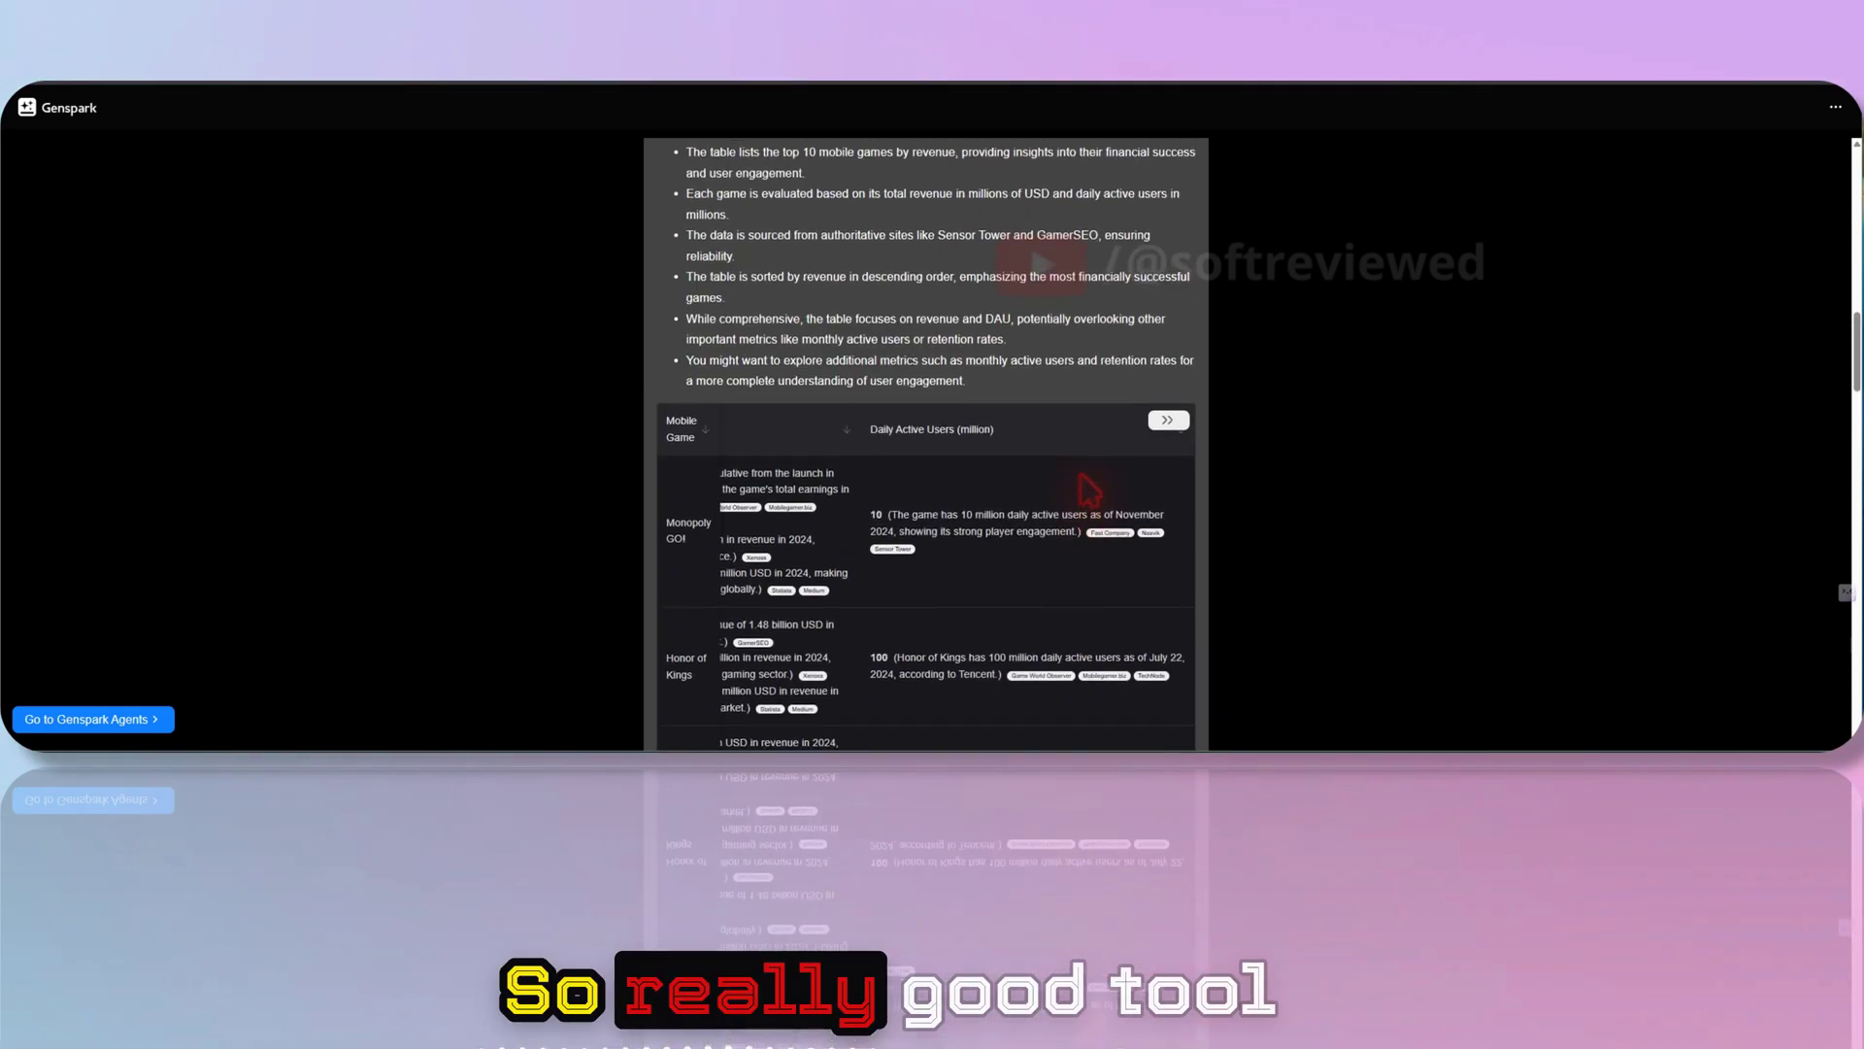
{"action": "scroll", "coordinate": [1088, 490], "scroll_direction": "up", "scroll_amount": 5}
{"action": "scroll", "coordinate": [1090, 490], "scroll_direction": "up", "scroll_amount": 3}
{"action": "scroll", "coordinate": [1091, 490], "scroll_direction": "up", "scroll_amount": 2}
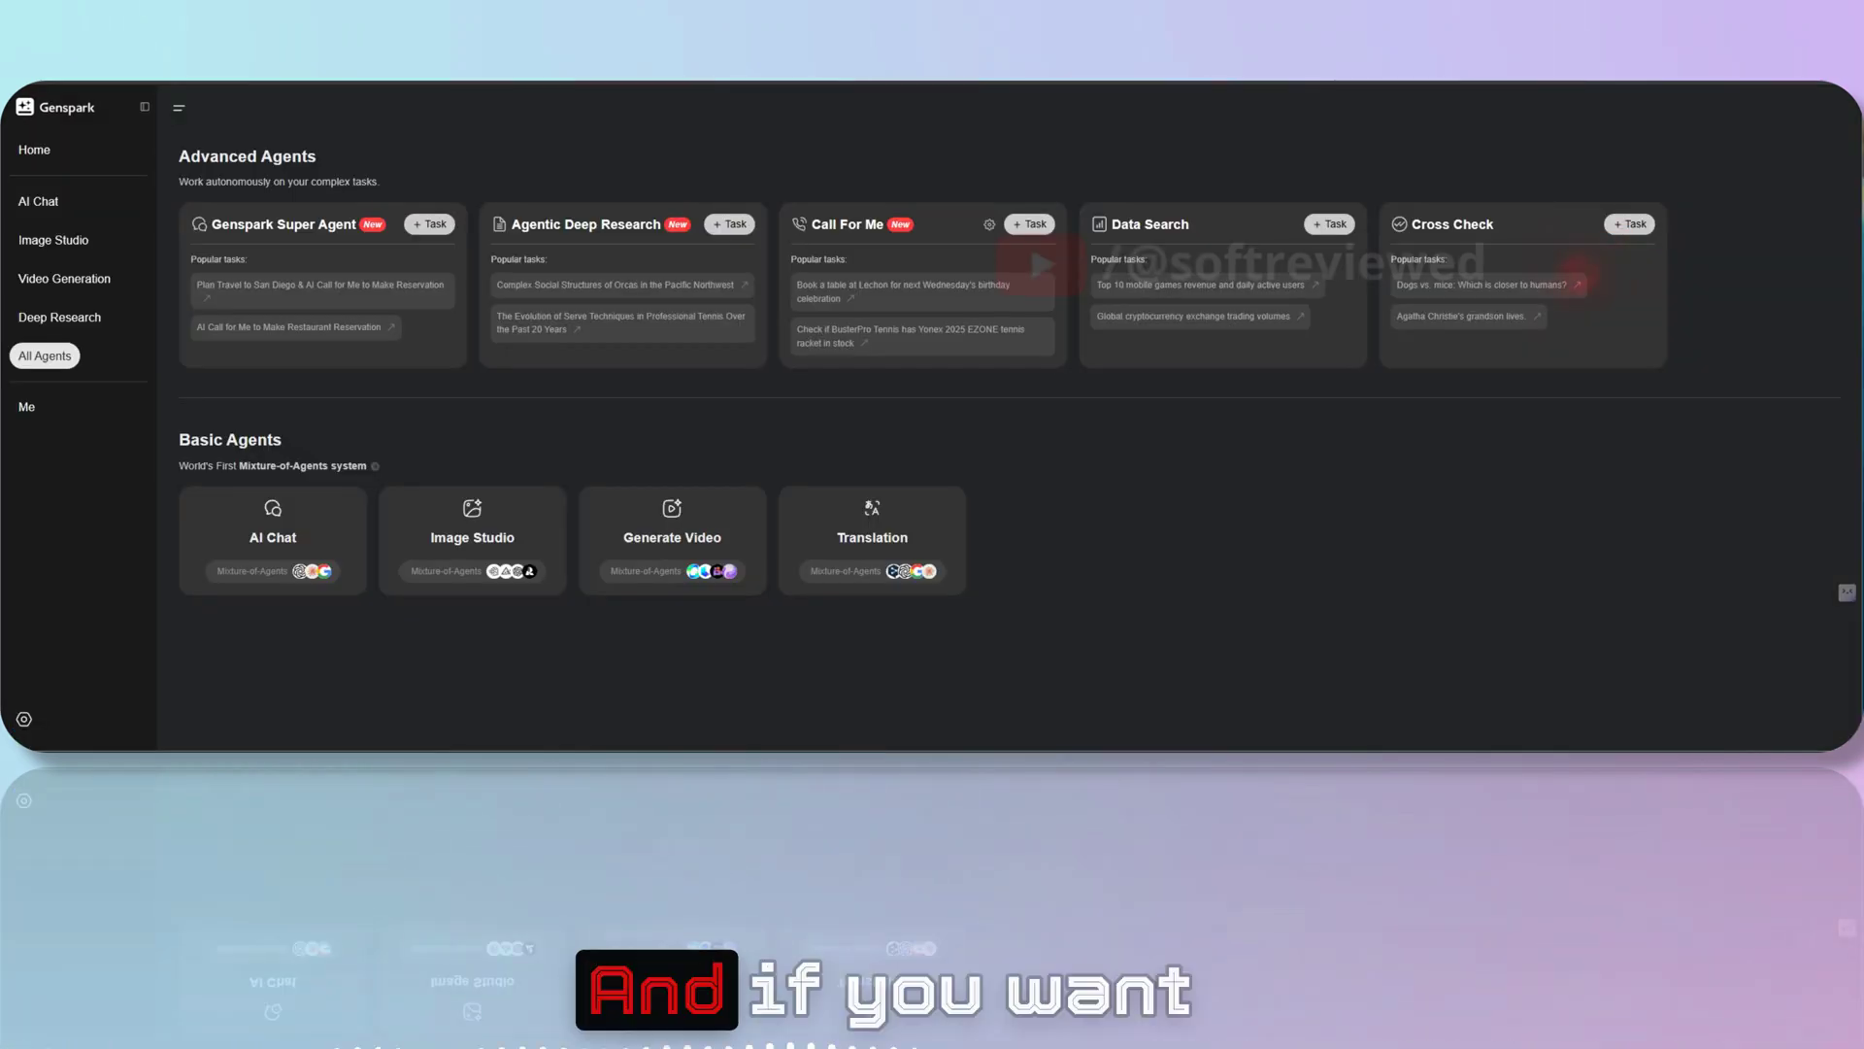
Open and close a Cross Check task dialog, then review the dogs-versus-mice report
{"action": "left_click", "coordinate": [1631, 223]}
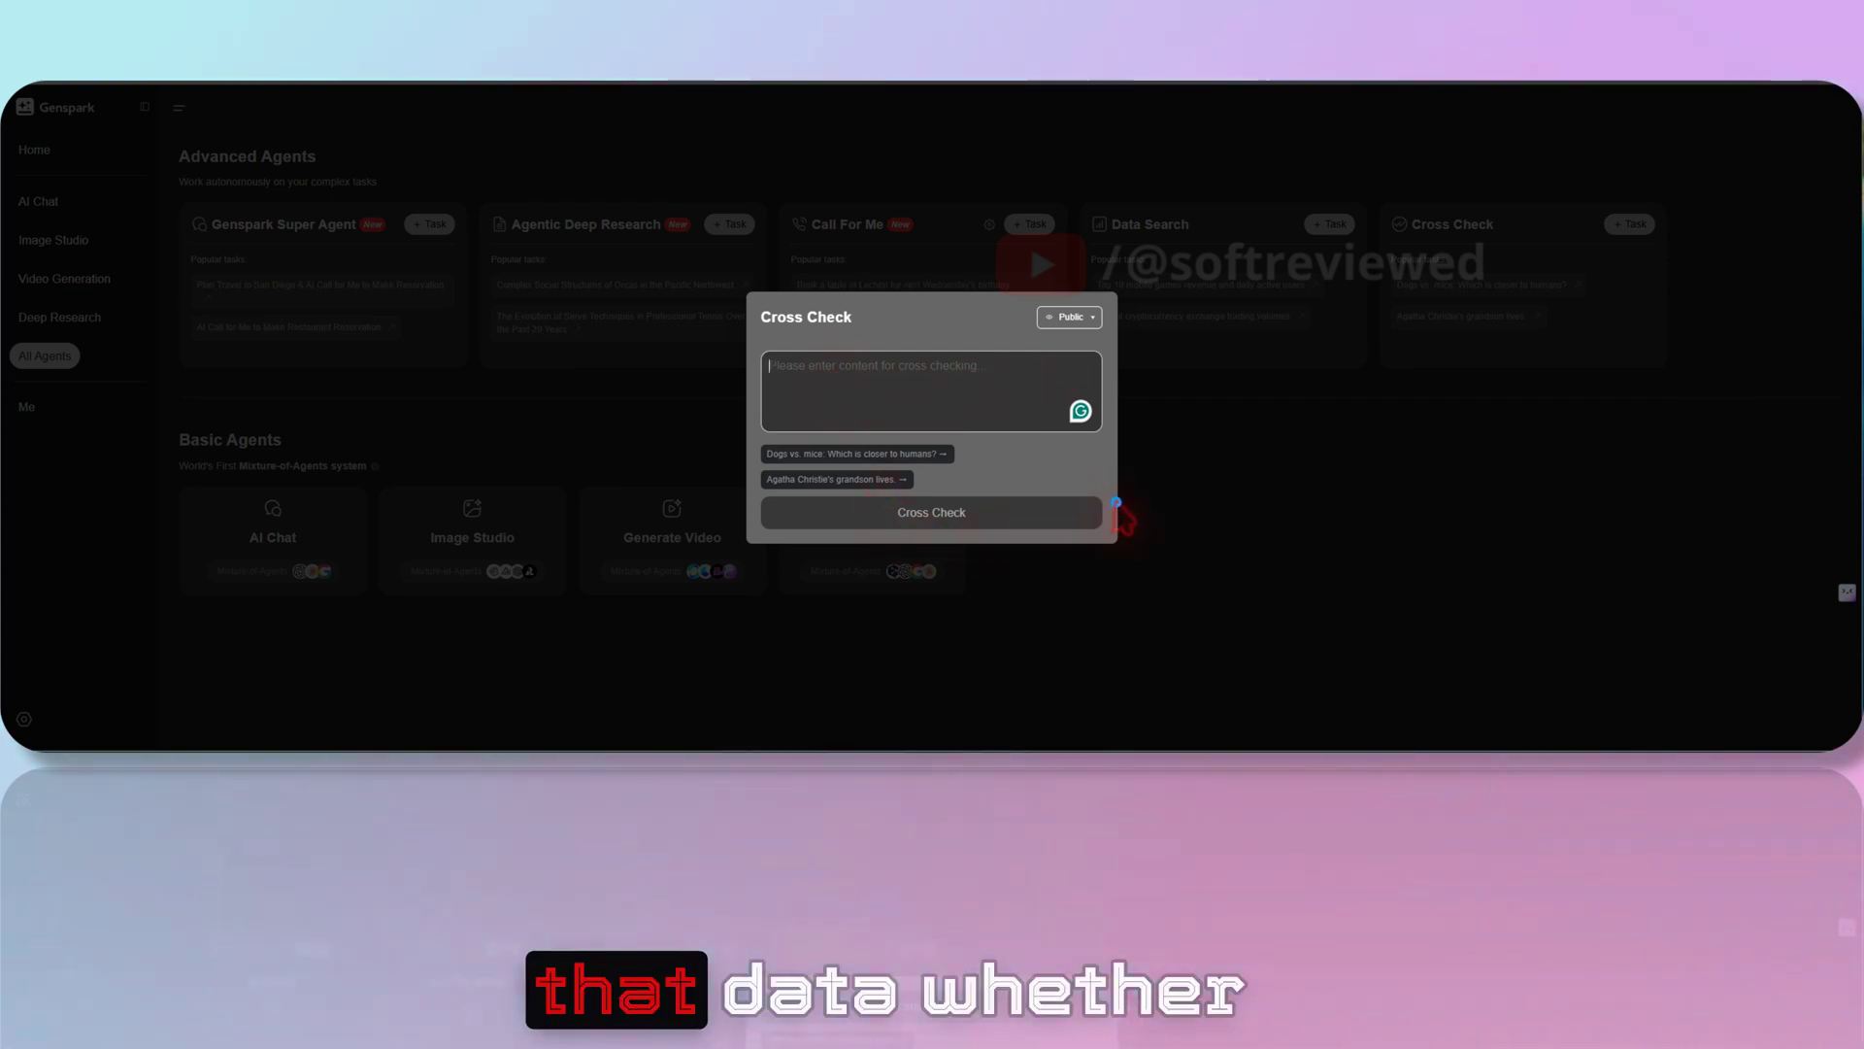
{"action": "left_click", "coordinate": [1155, 318]}
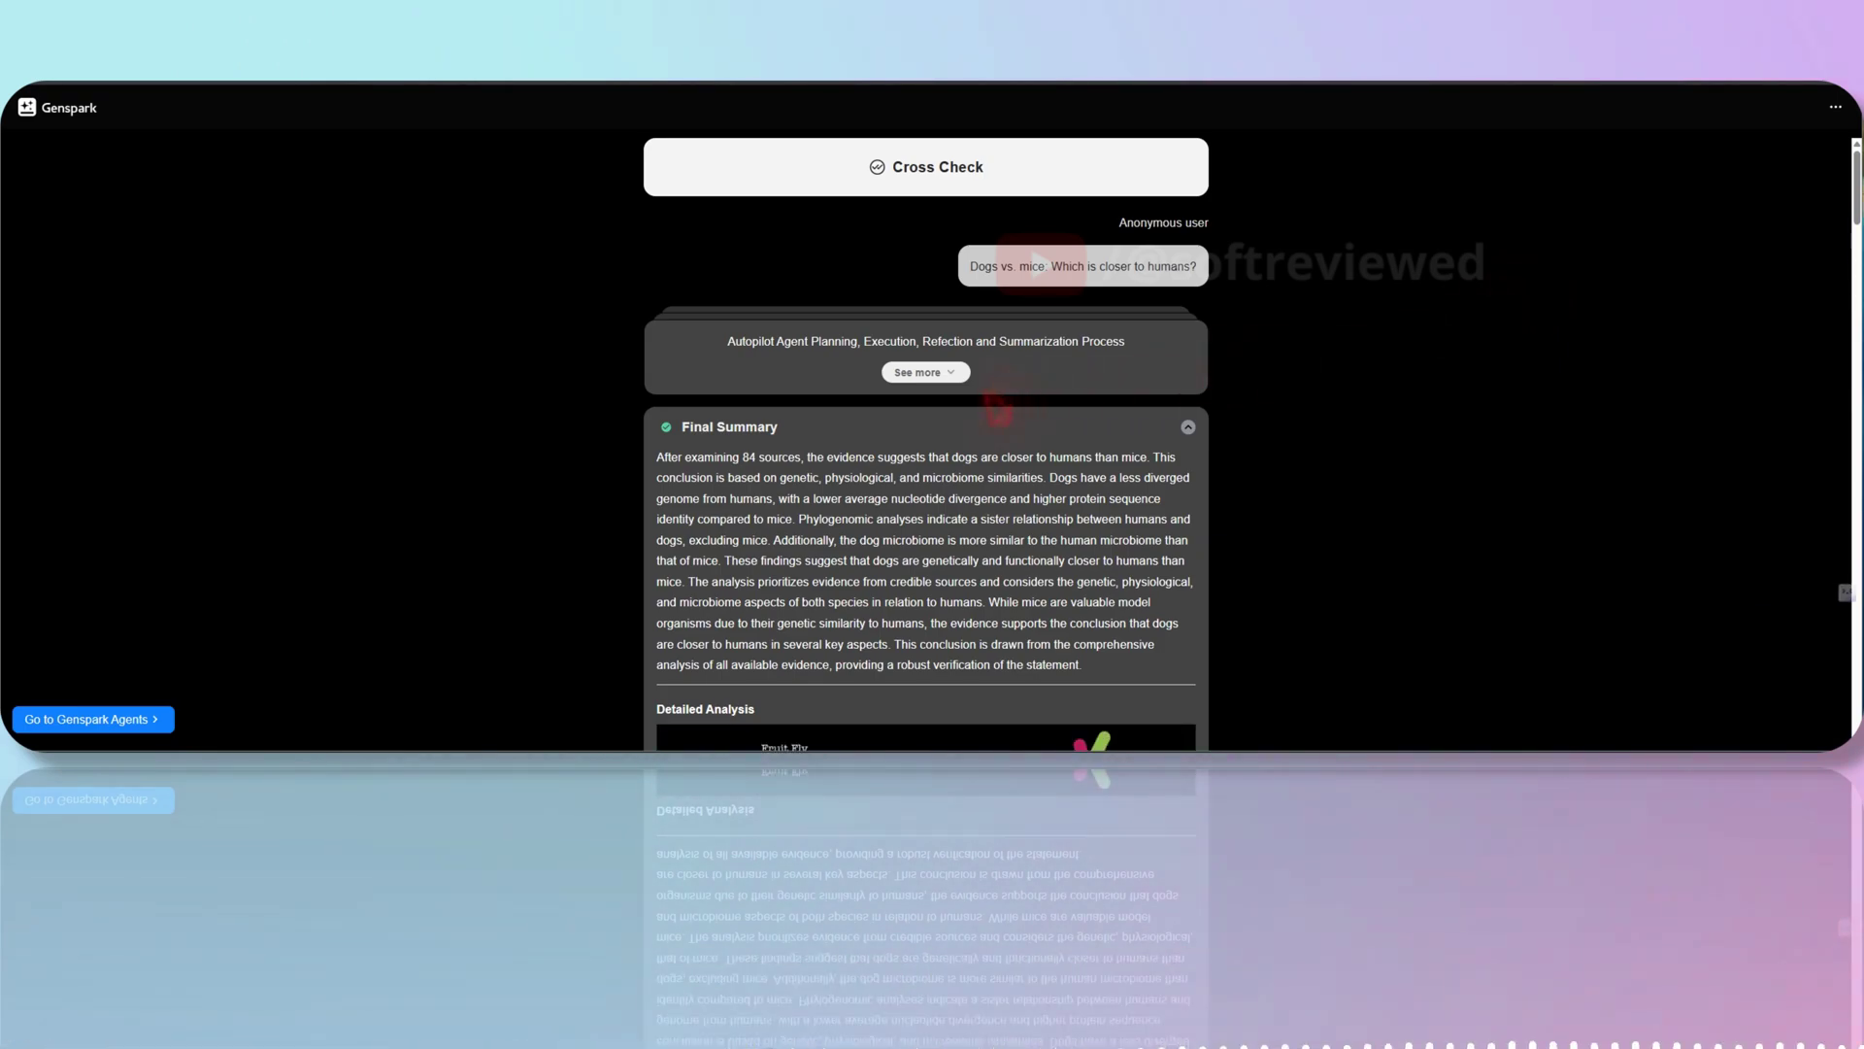
{"action": "scroll", "coordinate": [927, 437], "scroll_direction": "down", "scroll_amount": 5}
{"action": "scroll", "coordinate": [991, 422], "scroll_direction": "up", "scroll_amount": 3}
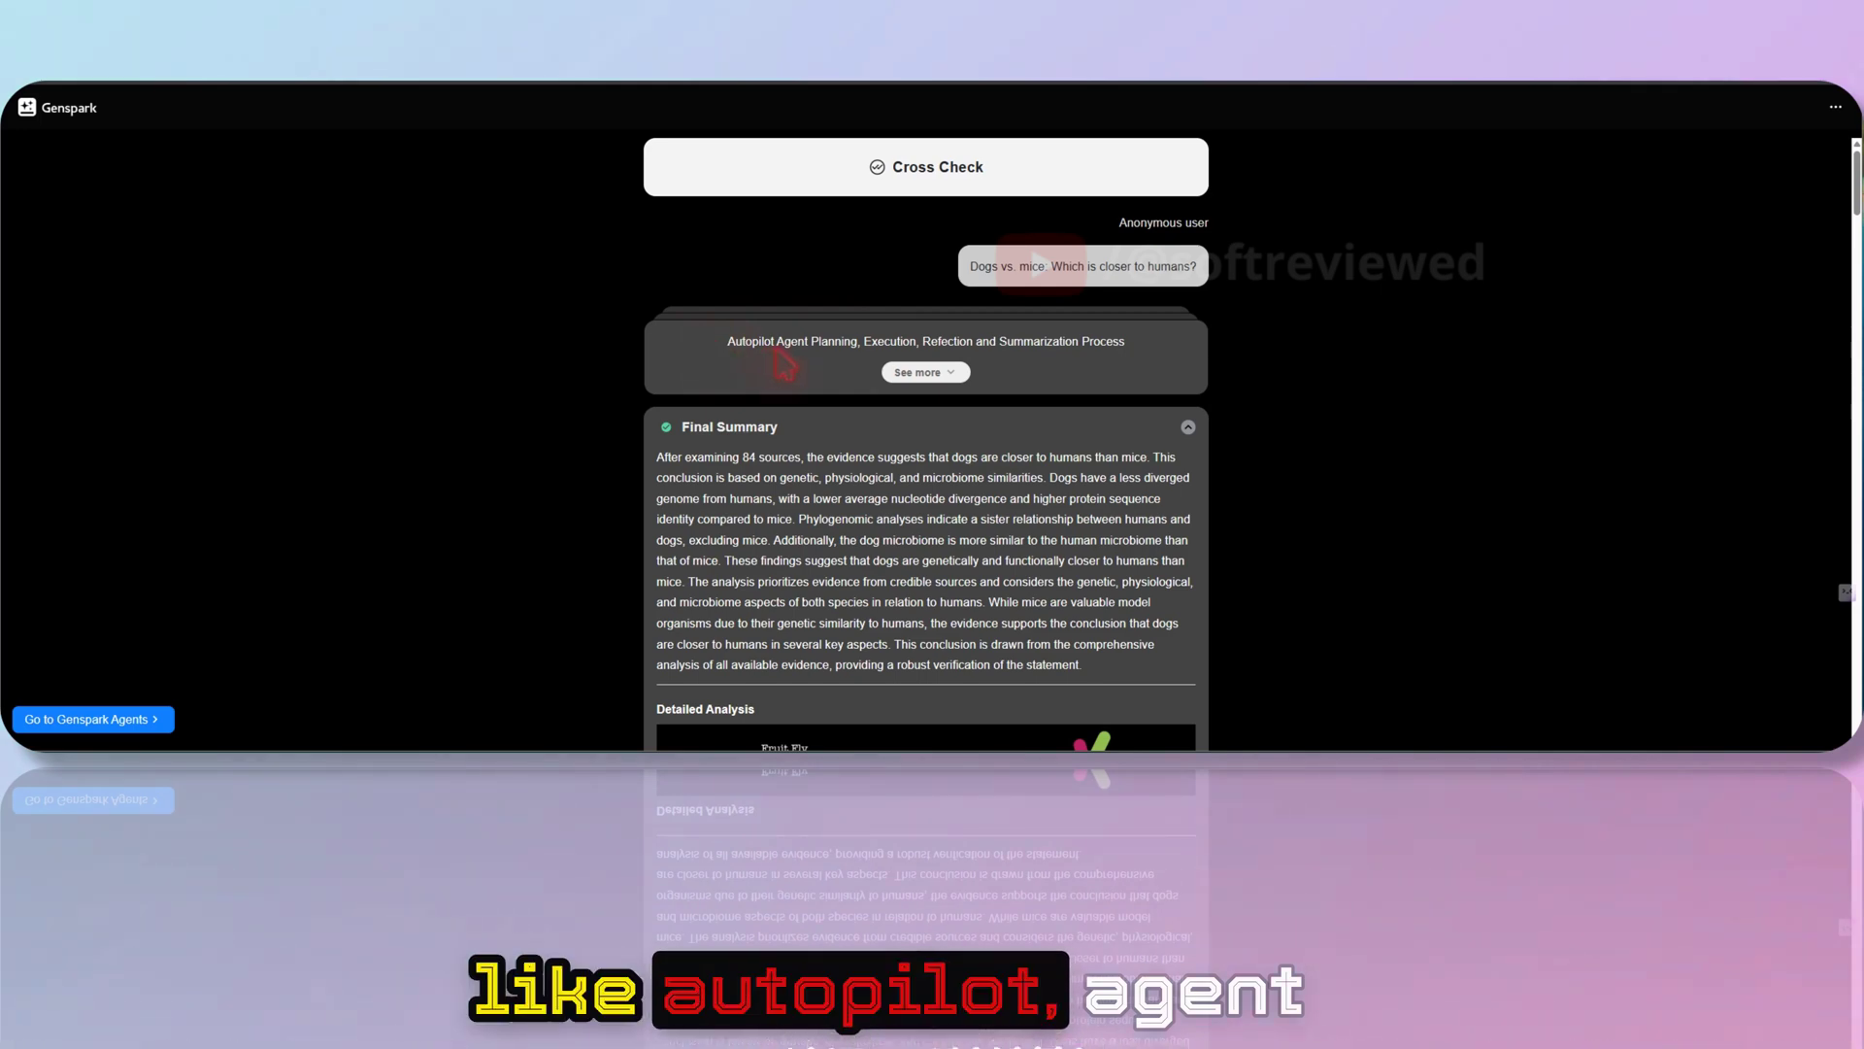
{"action": "left_click", "coordinate": [961, 347]}
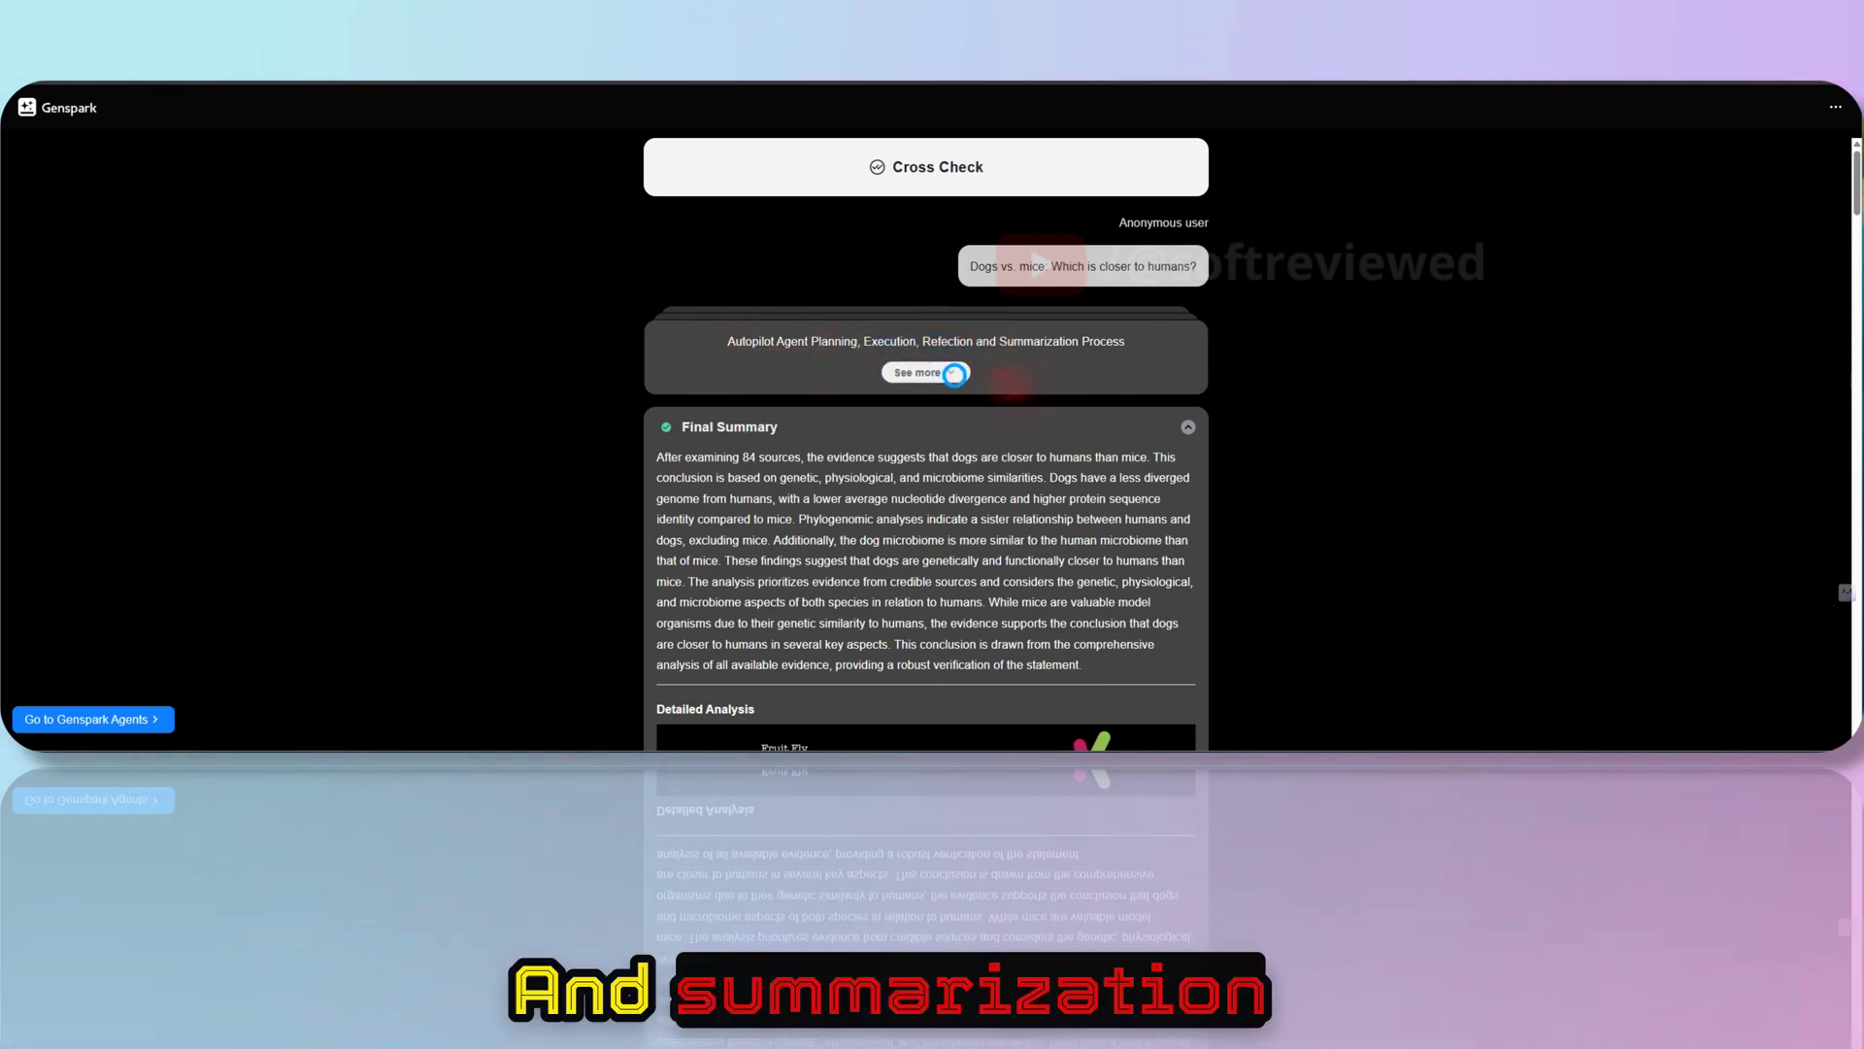
{"action": "scroll", "coordinate": [932, 475], "scroll_direction": "down", "scroll_amount": 3}
{"action": "scroll", "coordinate": [927, 476], "scroll_direction": "down", "scroll_amount": 2}
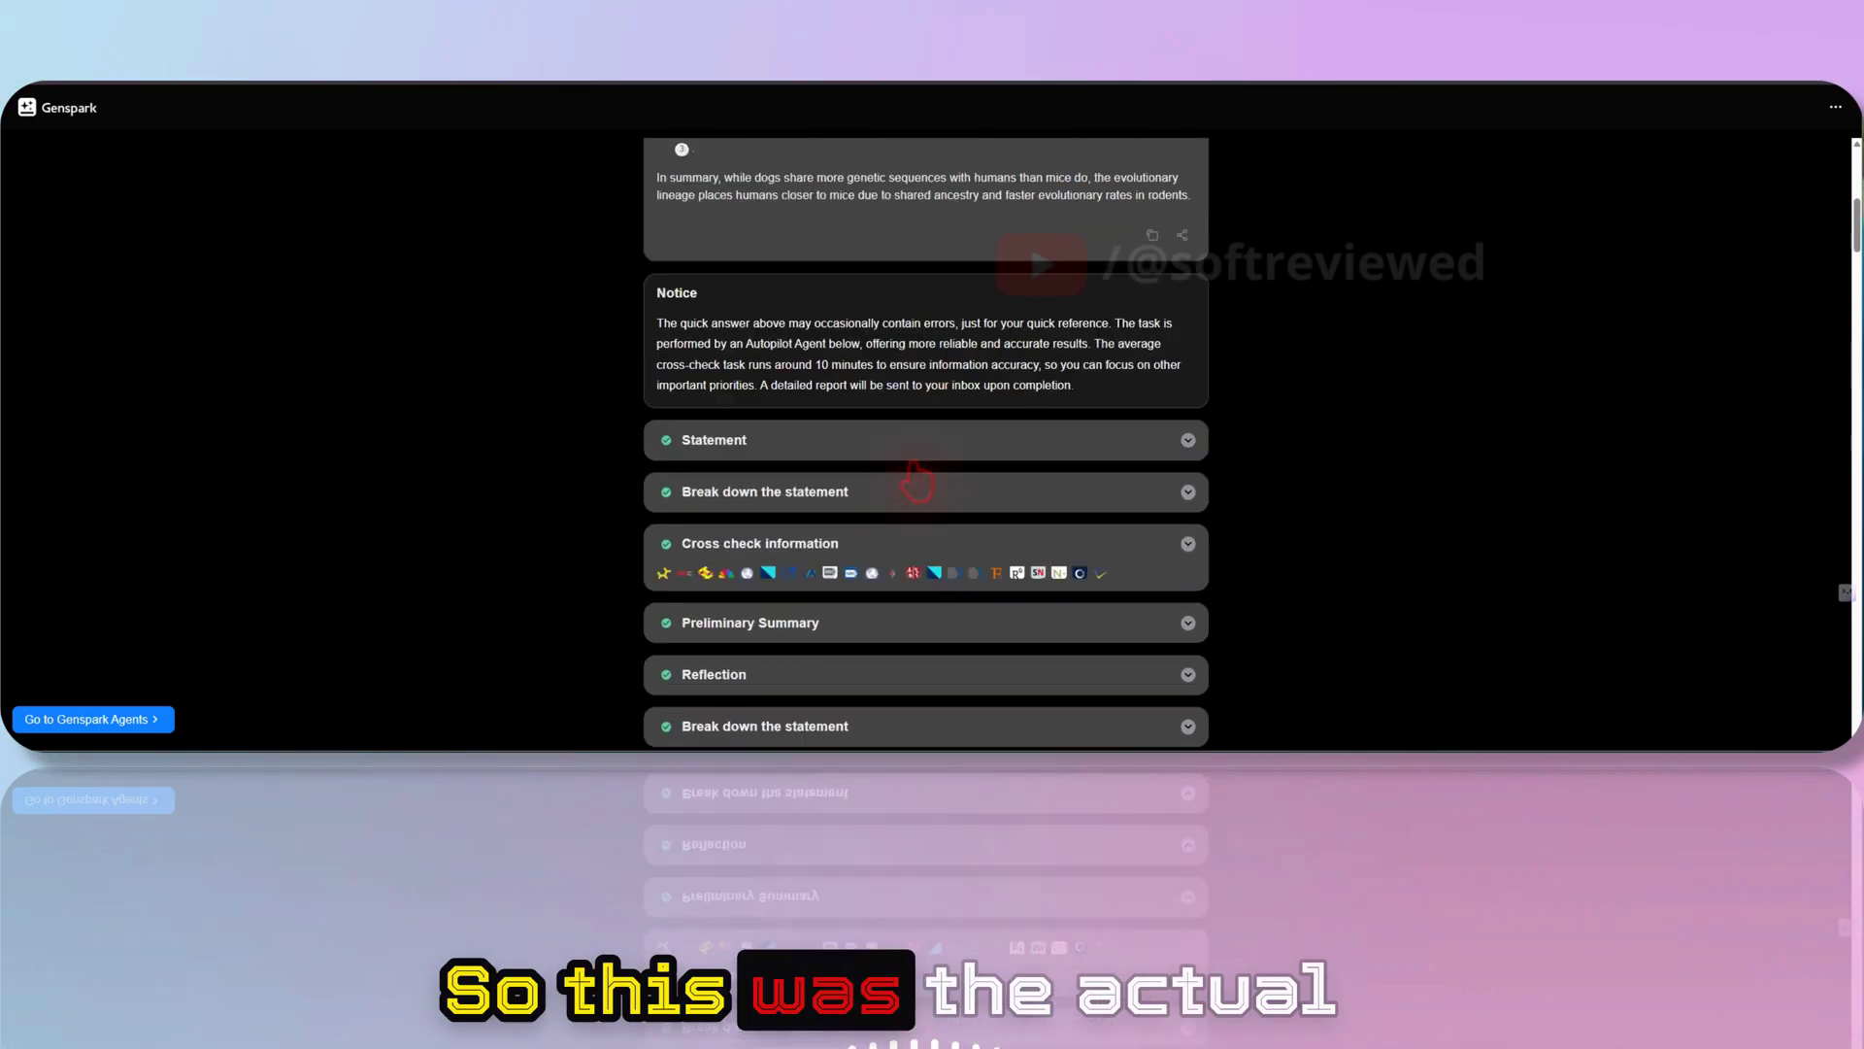
{"action": "scroll", "coordinate": [920, 475], "scroll_direction": "down", "scroll_amount": 1}
{"action": "scroll", "coordinate": [915, 477], "scroll_direction": "down", "scroll_amount": 2}
{"action": "scroll", "coordinate": [919, 482], "scroll_direction": "down", "scroll_amount": 2}
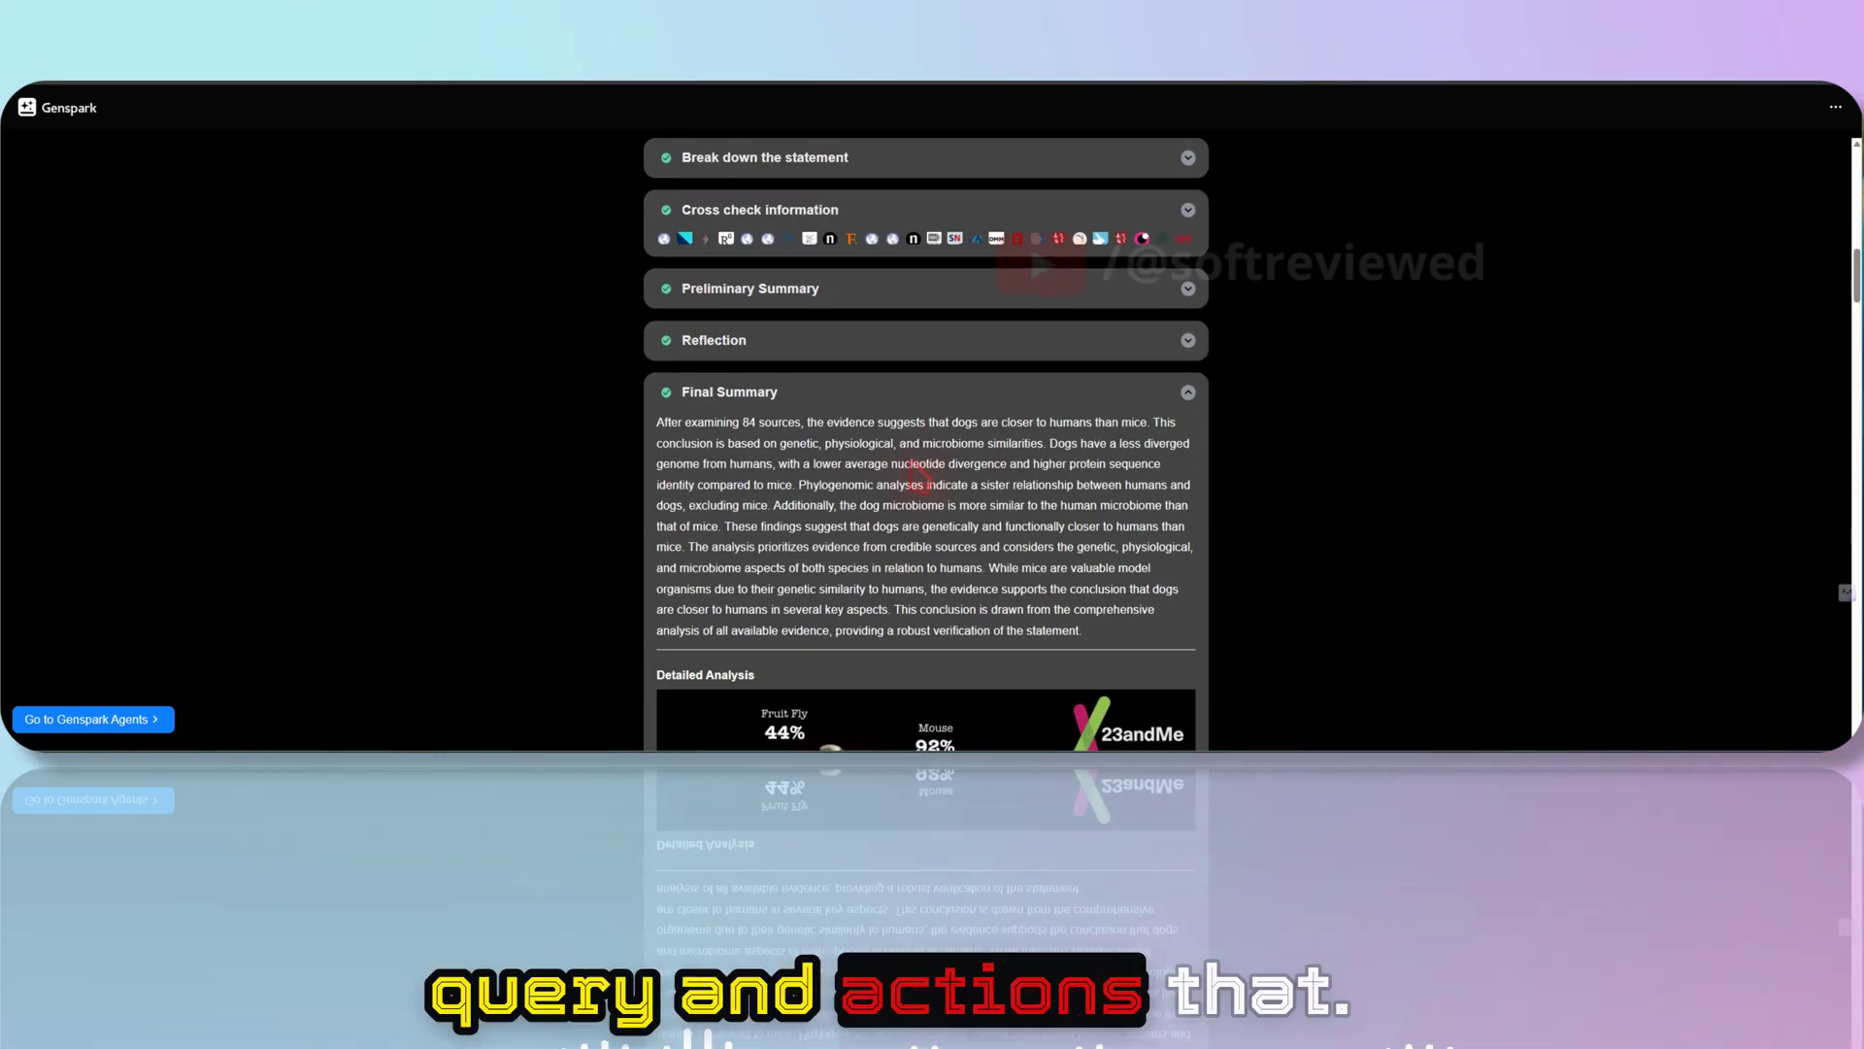
{"action": "scroll", "coordinate": [918, 478], "scroll_direction": "down", "scroll_amount": 2}
{"action": "scroll", "coordinate": [920, 486], "scroll_direction": "up", "scroll_amount": 1}
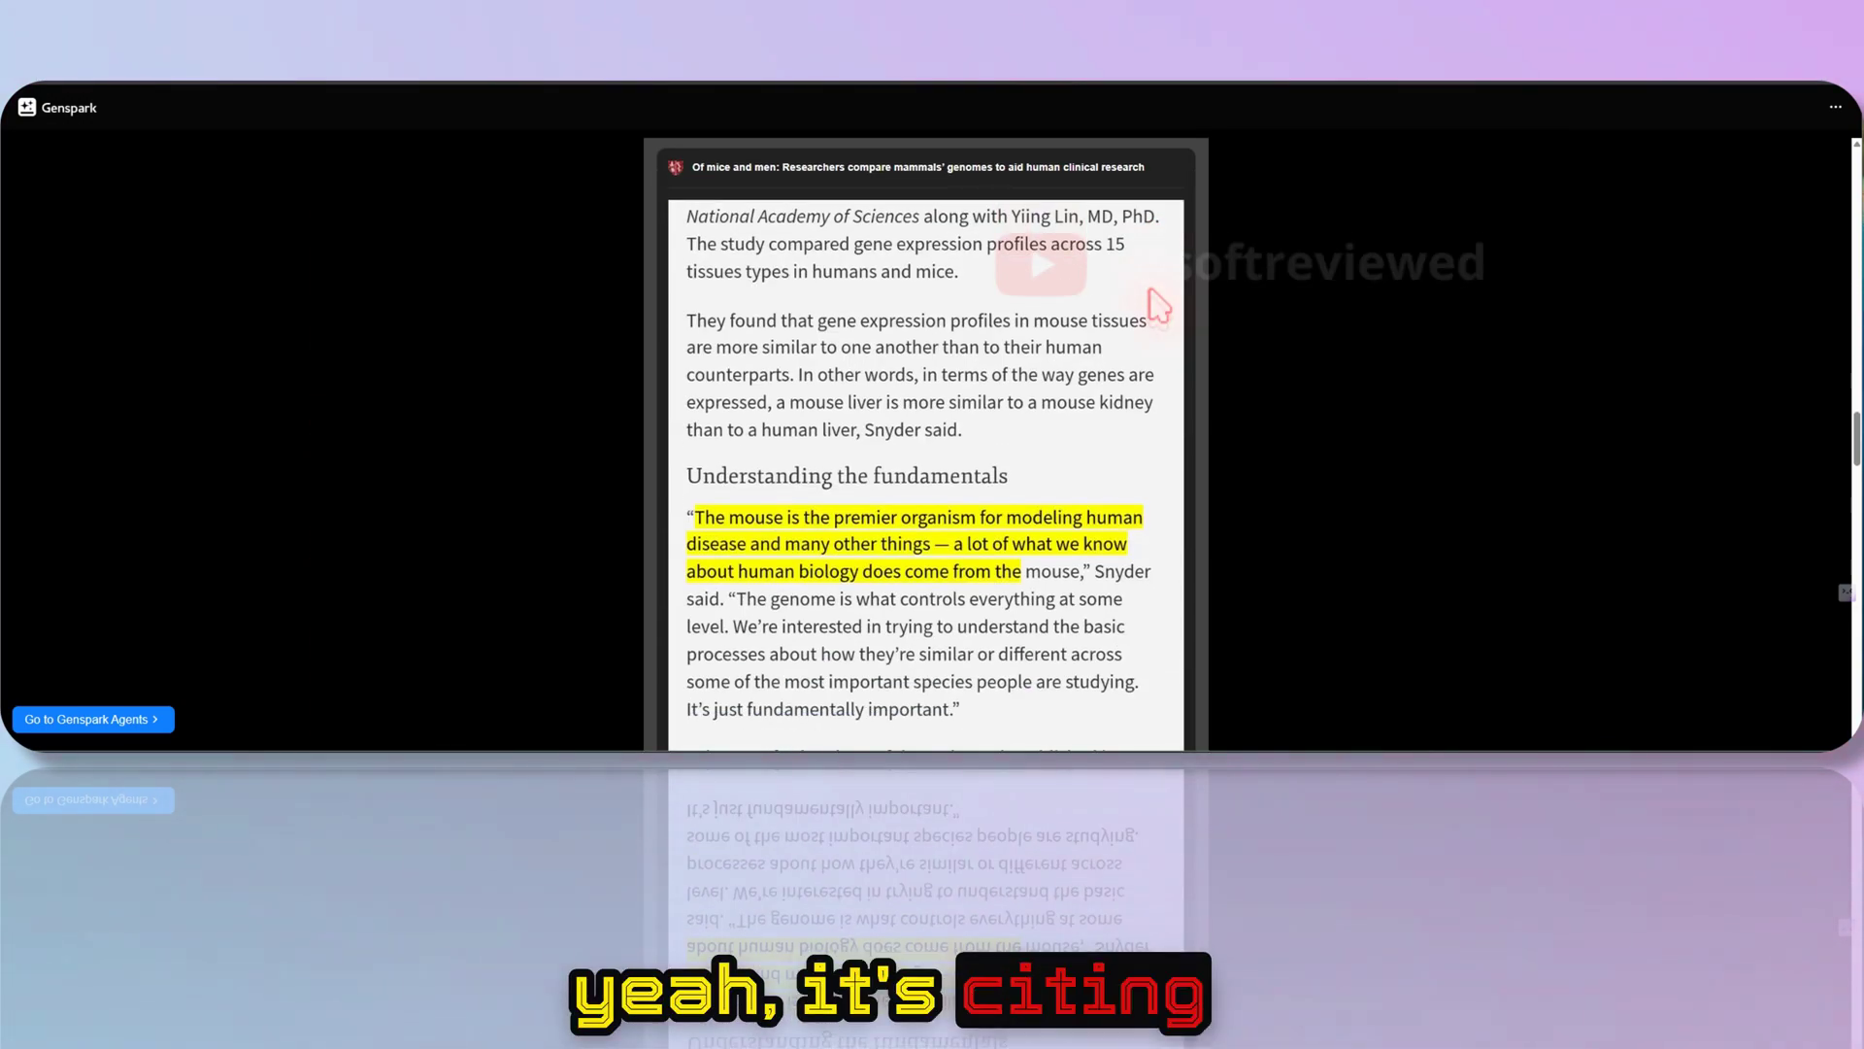
{"action": "scroll", "coordinate": [1158, 303], "scroll_direction": "down", "scroll_amount": 3}
{"action": "scroll", "coordinate": [1157, 304], "scroll_direction": "down", "scroll_amount": 3}
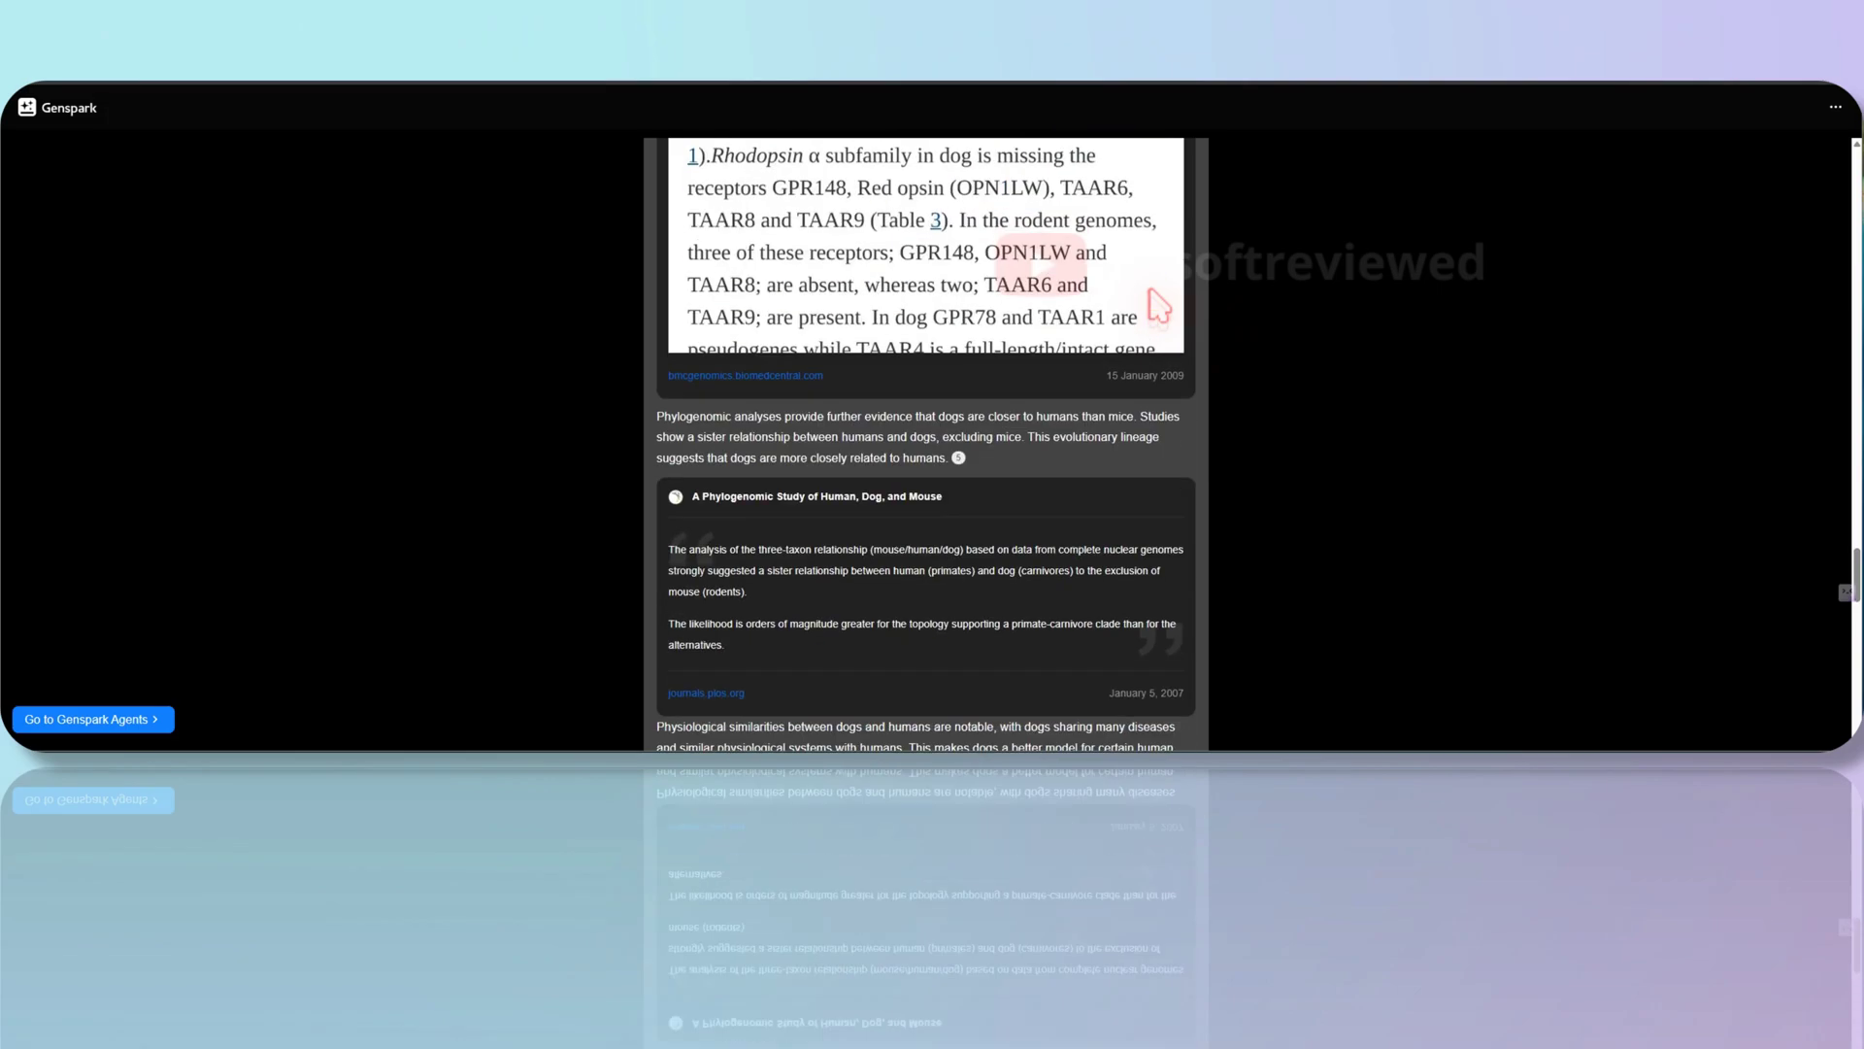
{"action": "scroll", "coordinate": [1158, 303], "scroll_direction": "down", "scroll_amount": 3}
{"action": "scroll", "coordinate": [1159, 303], "scroll_direction": "down", "scroll_amount": 3}
{"action": "scroll", "coordinate": [1157, 303], "scroll_direction": "down", "scroll_amount": 3}
{"action": "scroll", "coordinate": [1159, 304], "scroll_direction": "down", "scroll_amount": 3}
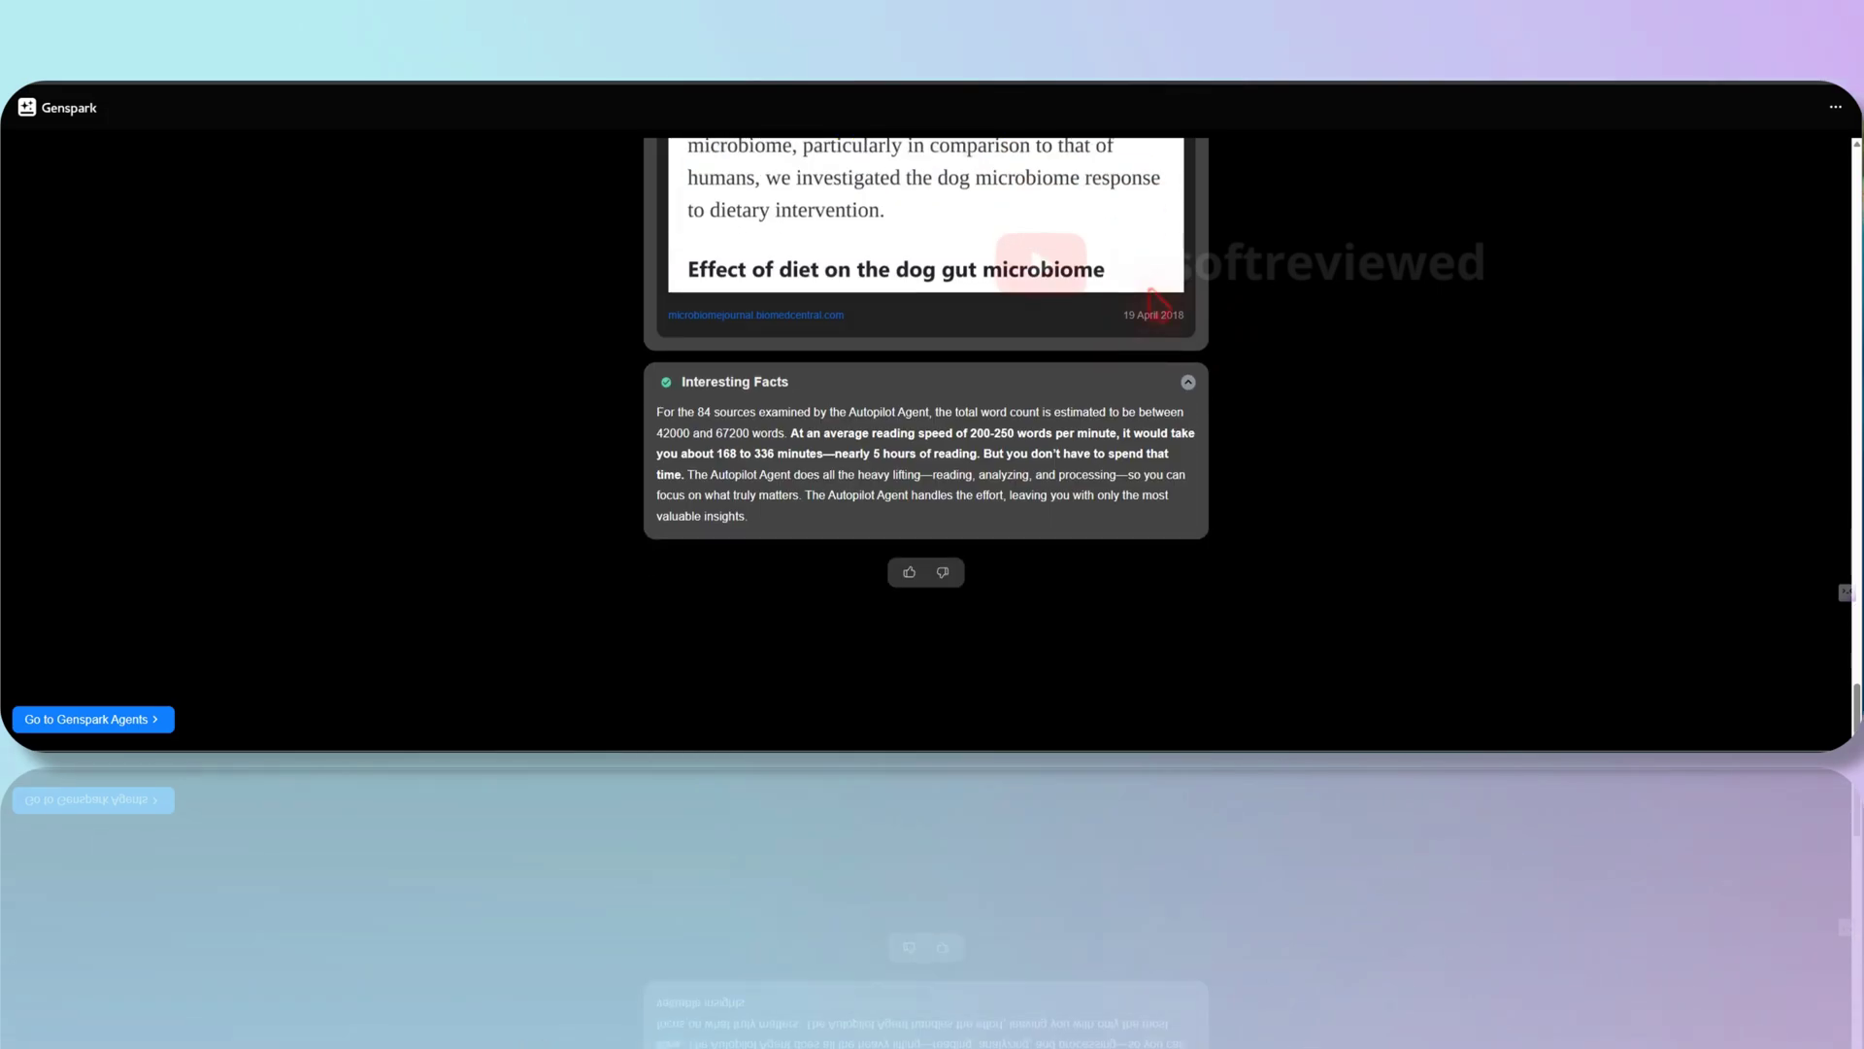
{"action": "scroll", "coordinate": [1191, 471], "scroll_direction": "up", "scroll_amount": 5}
{"action": "scroll", "coordinate": [1193, 470], "scroll_direction": "up", "scroll_amount": 10}
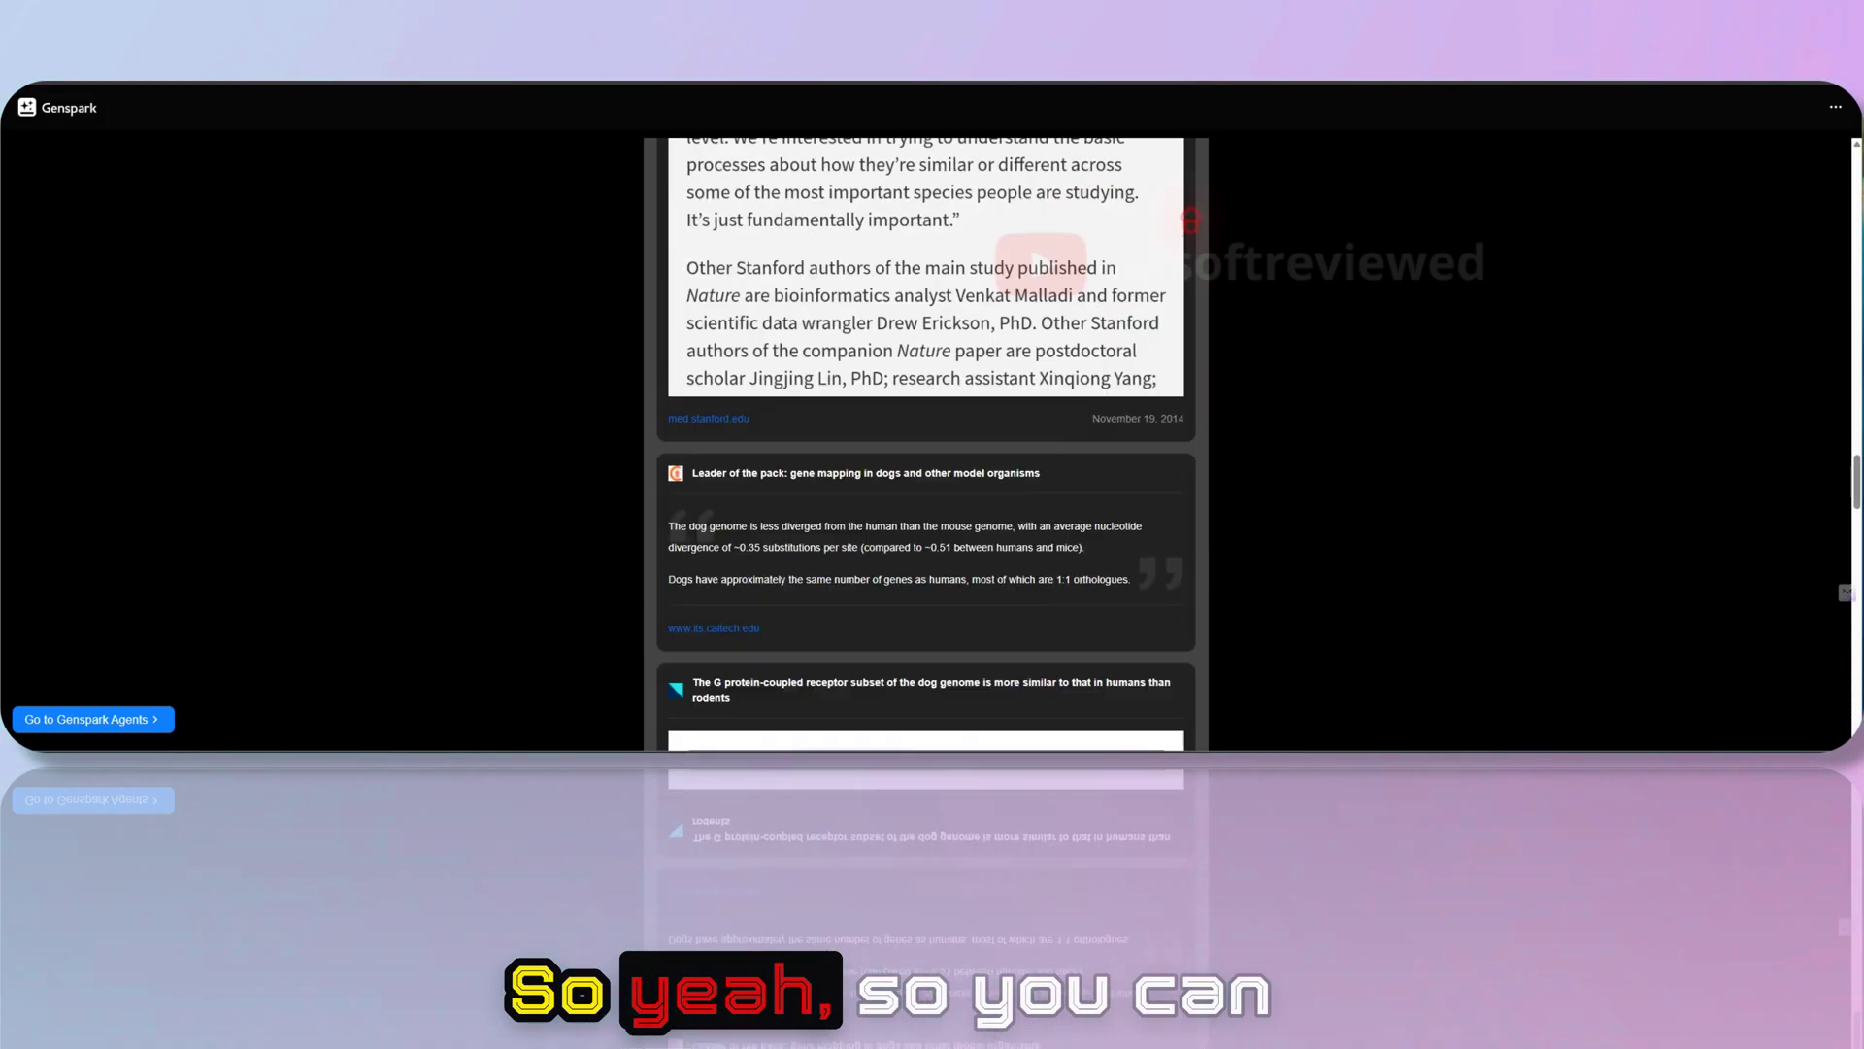
{"action": "scroll", "coordinate": [1192, 471], "scroll_direction": "up", "scroll_amount": 10}
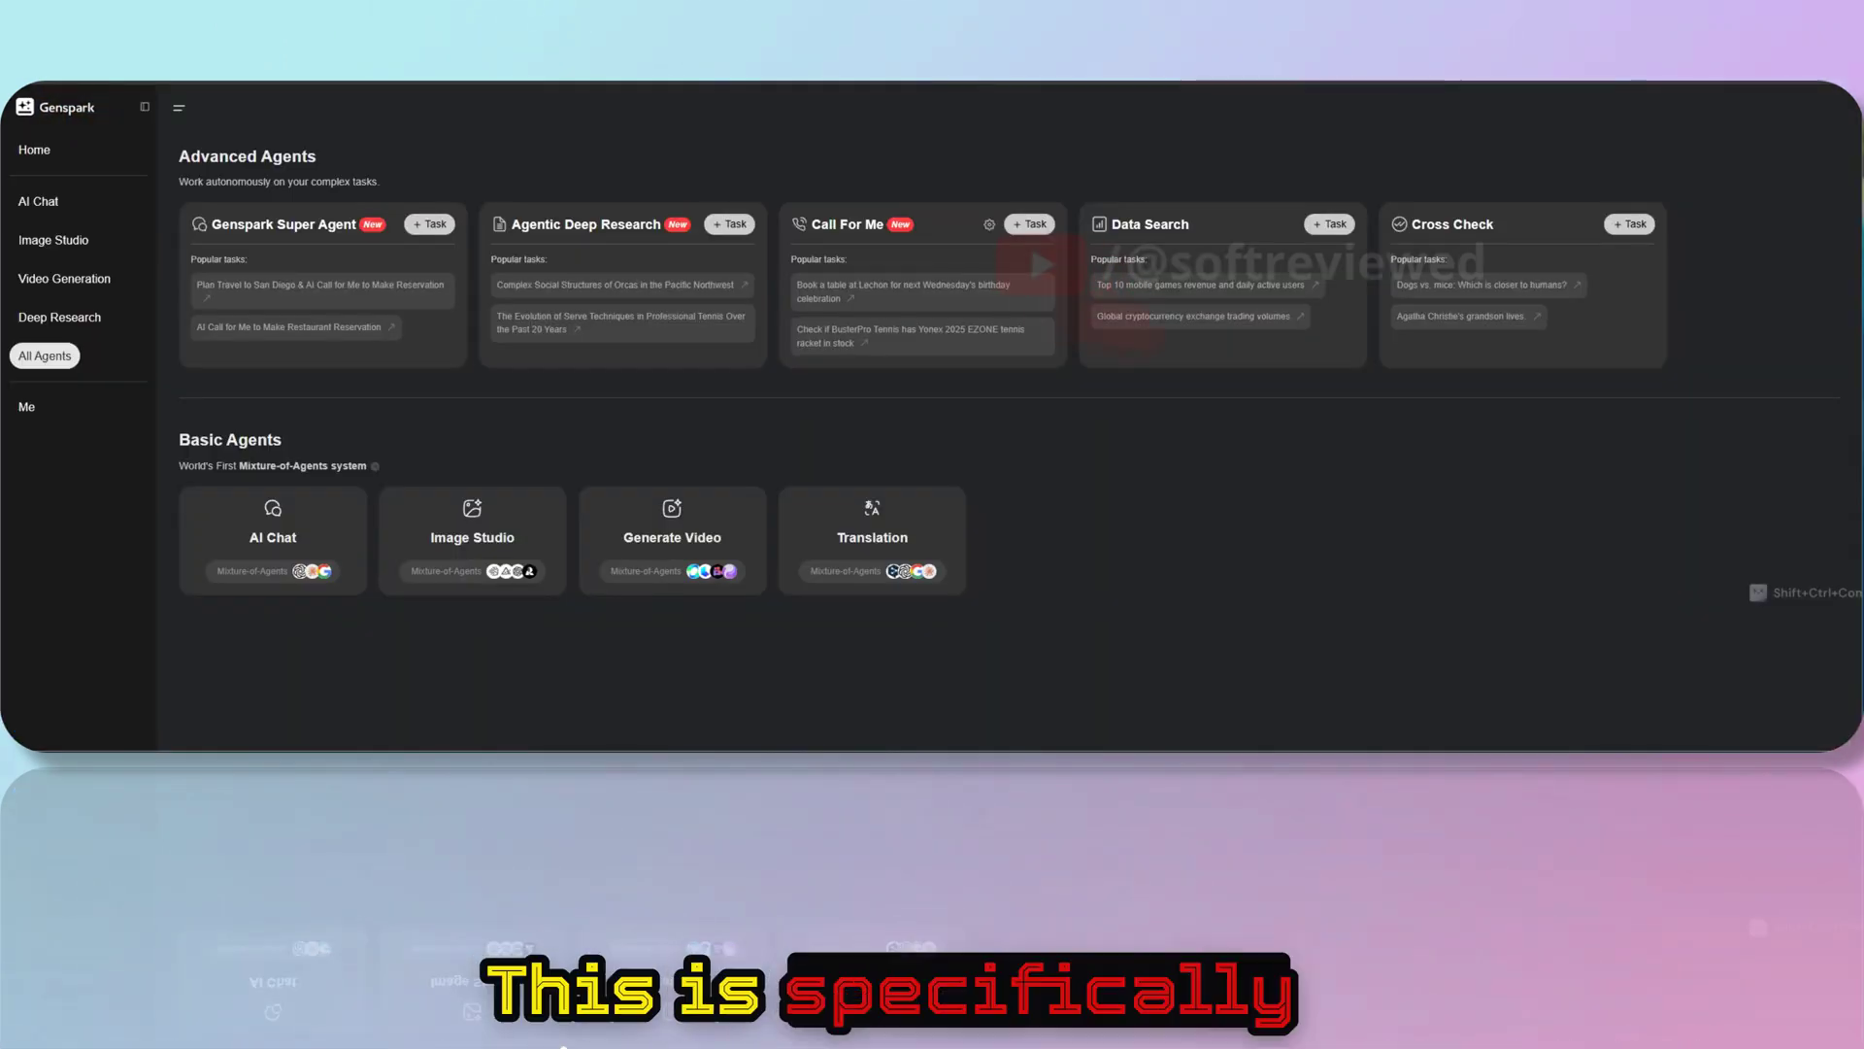
Dismiss the out-of-credits notice and show today's tasks on the Me profile's History tab
{"action": "left_click", "coordinate": [1107, 221]}
{"action": "left_click", "coordinate": [1104, 226]}
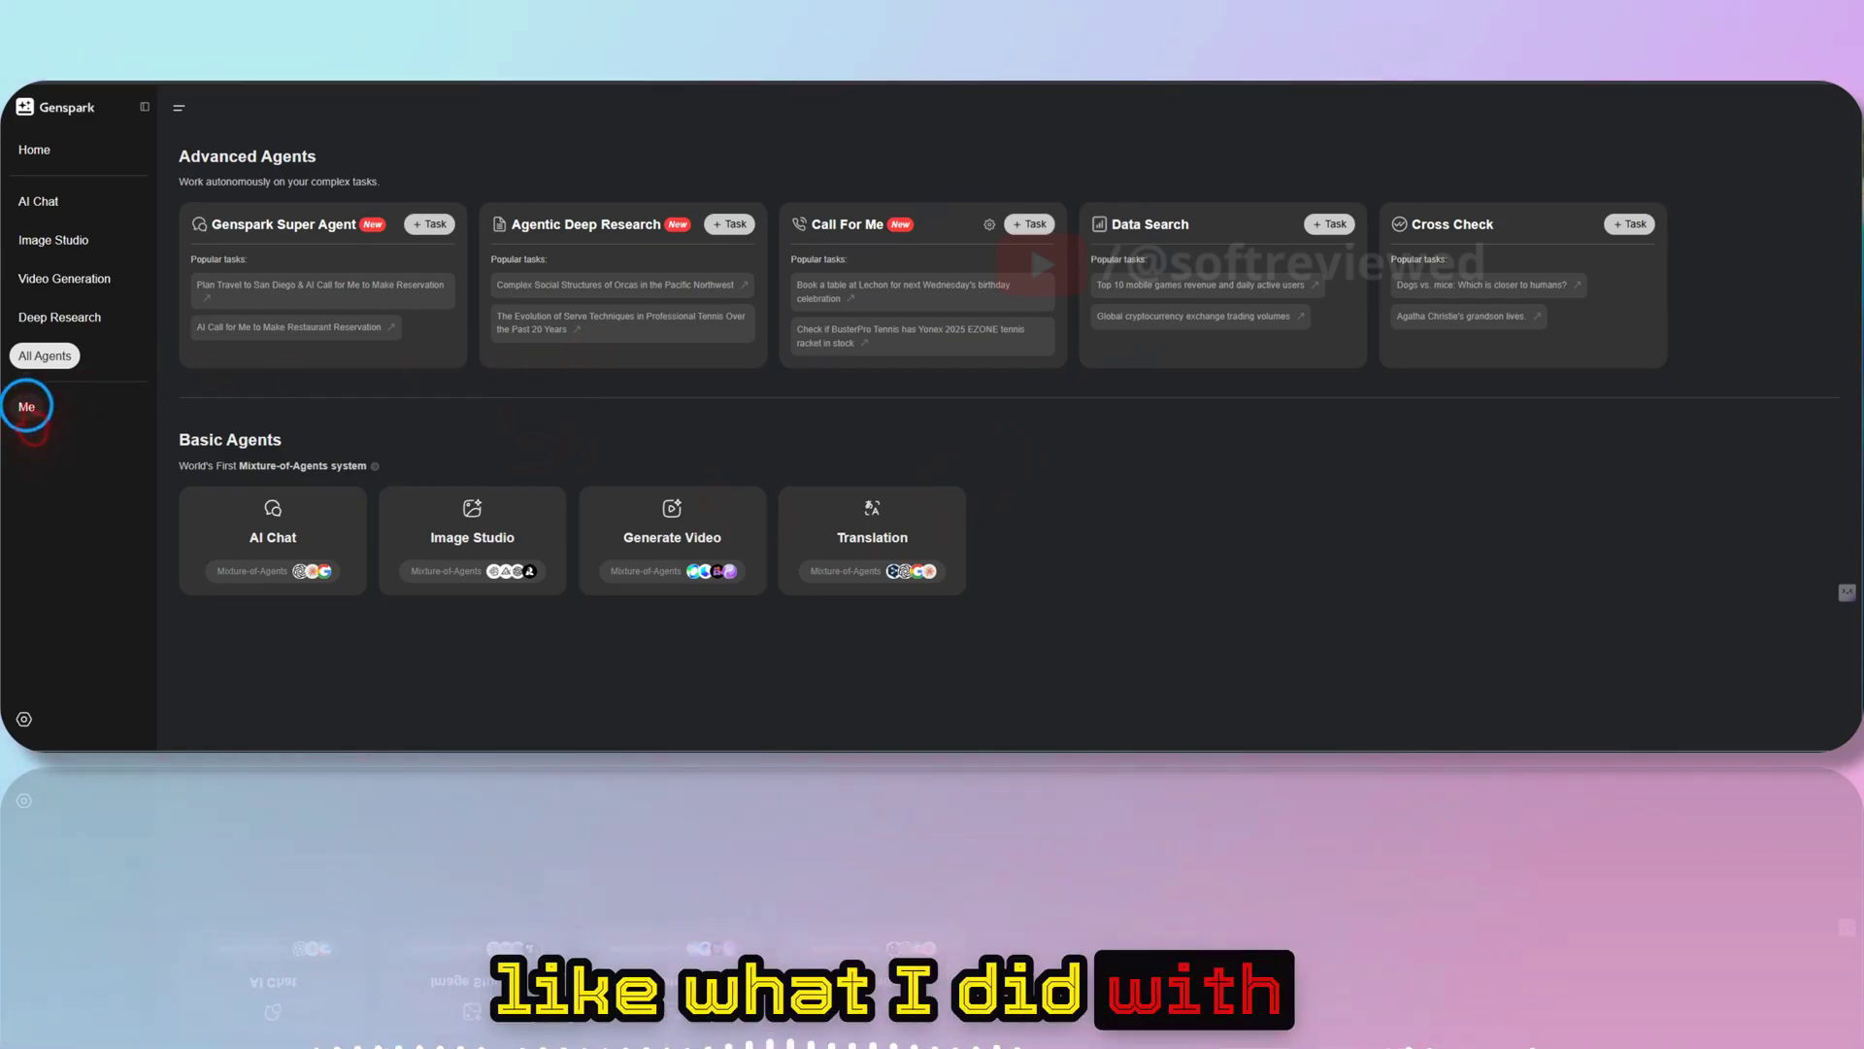
{"action": "left_click", "coordinate": [26, 409]}
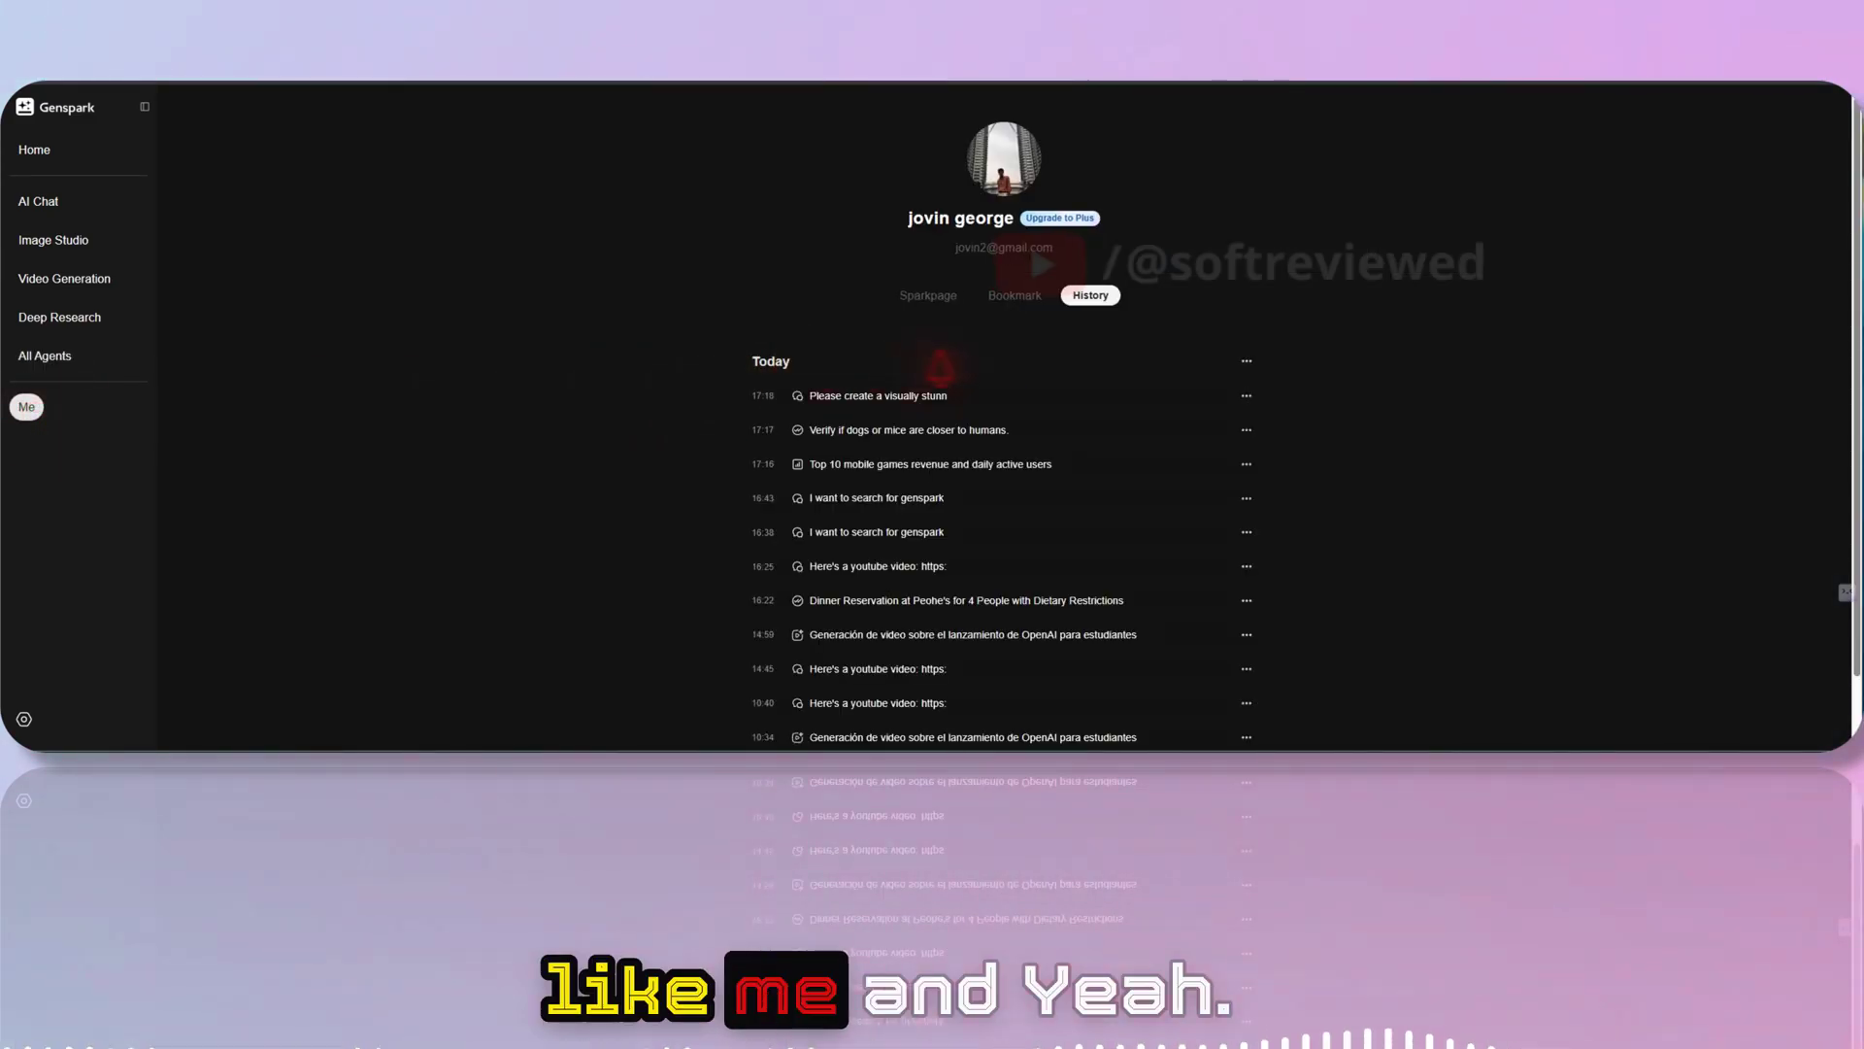
{"action": "scroll", "coordinate": [939, 365], "scroll_direction": "down", "scroll_amount": 1}
{"action": "scroll", "coordinate": [940, 365], "scroll_direction": "down", "scroll_amount": 1}
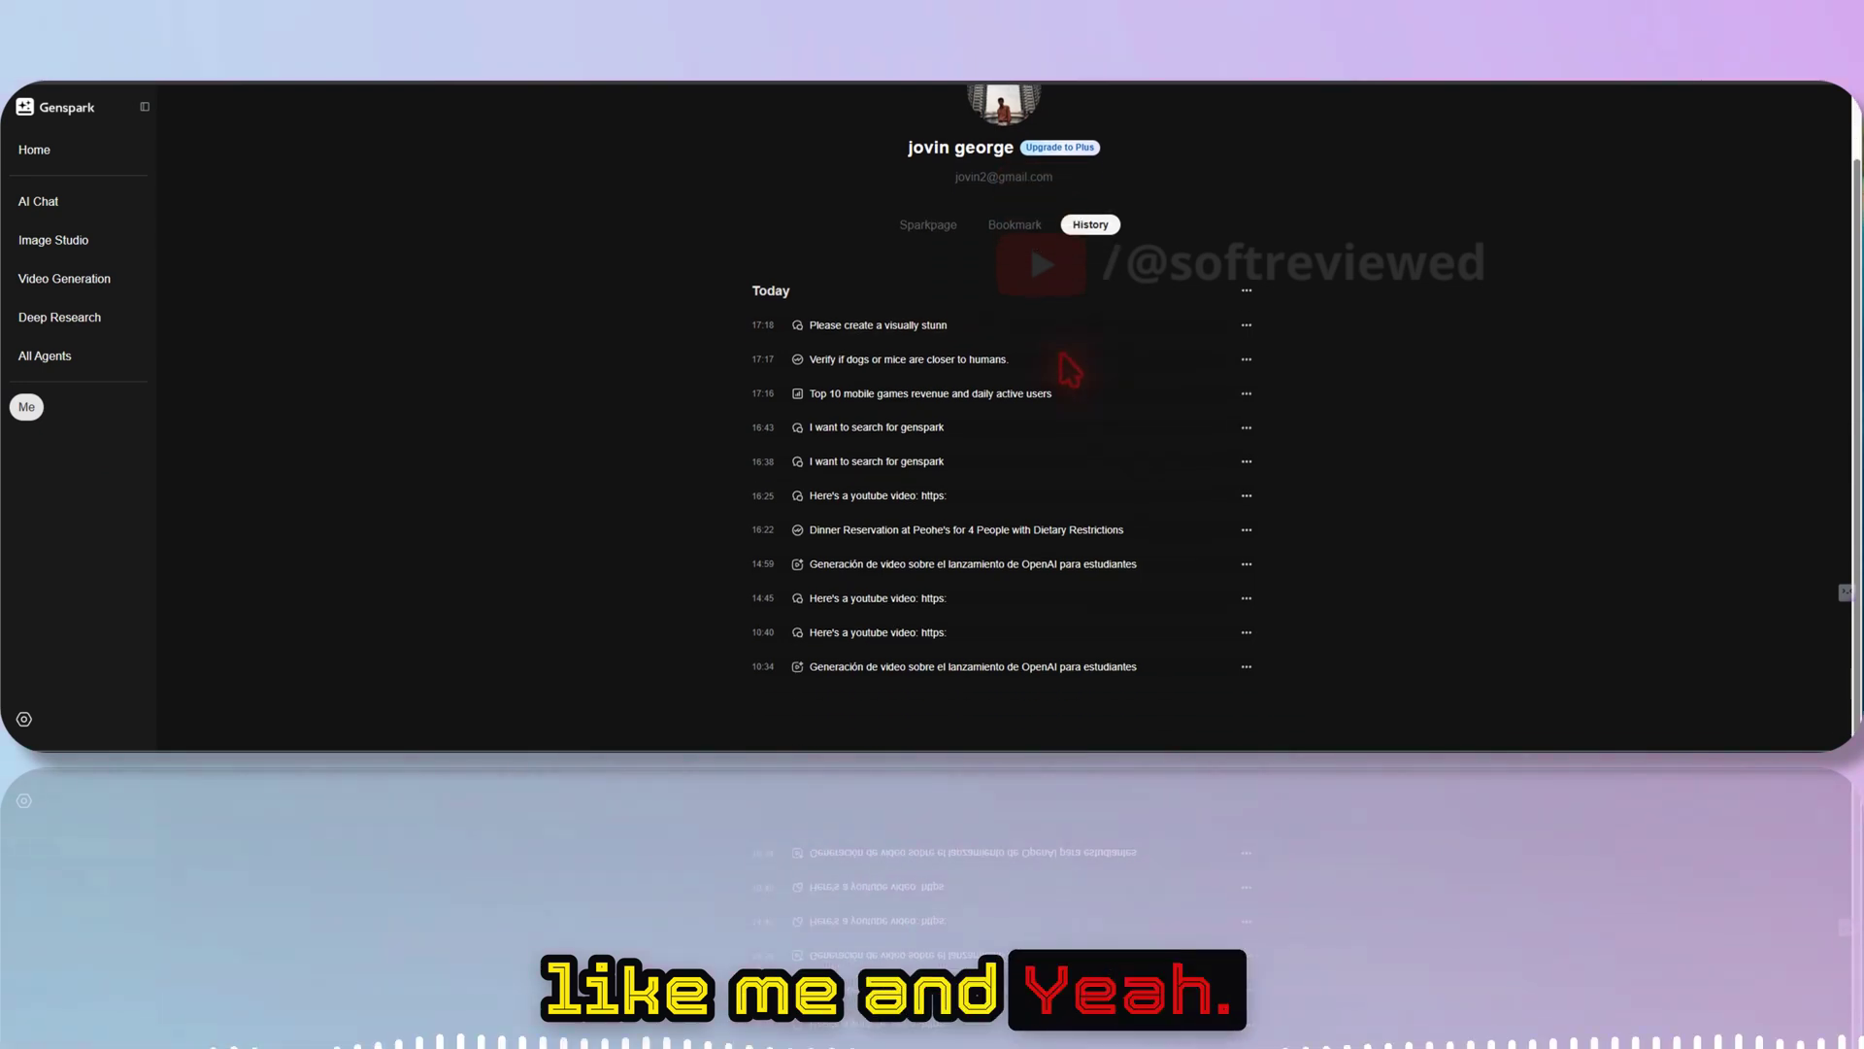
Open the OpenAI student video-generation task from History and expand its Auto Prompt Reflection
{"action": "left_click", "coordinate": [842, 670]}
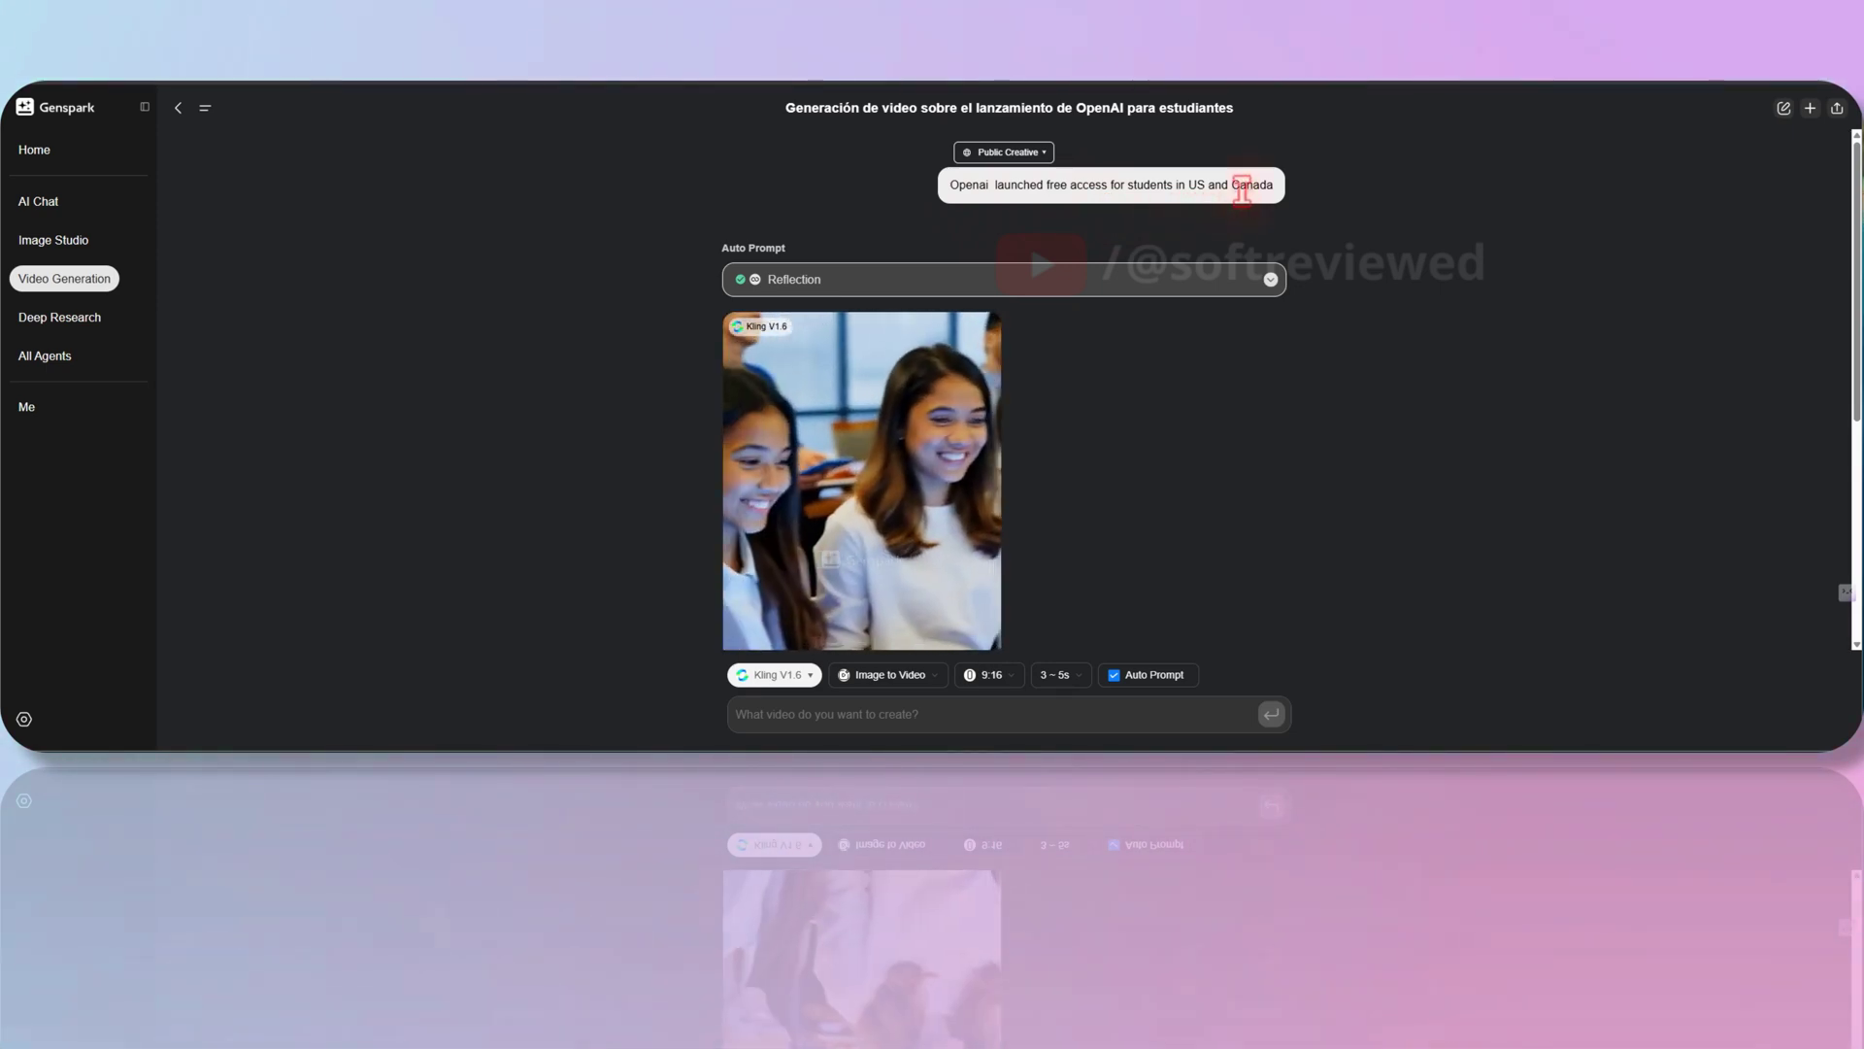
{"action": "key", "text": "super+h"}
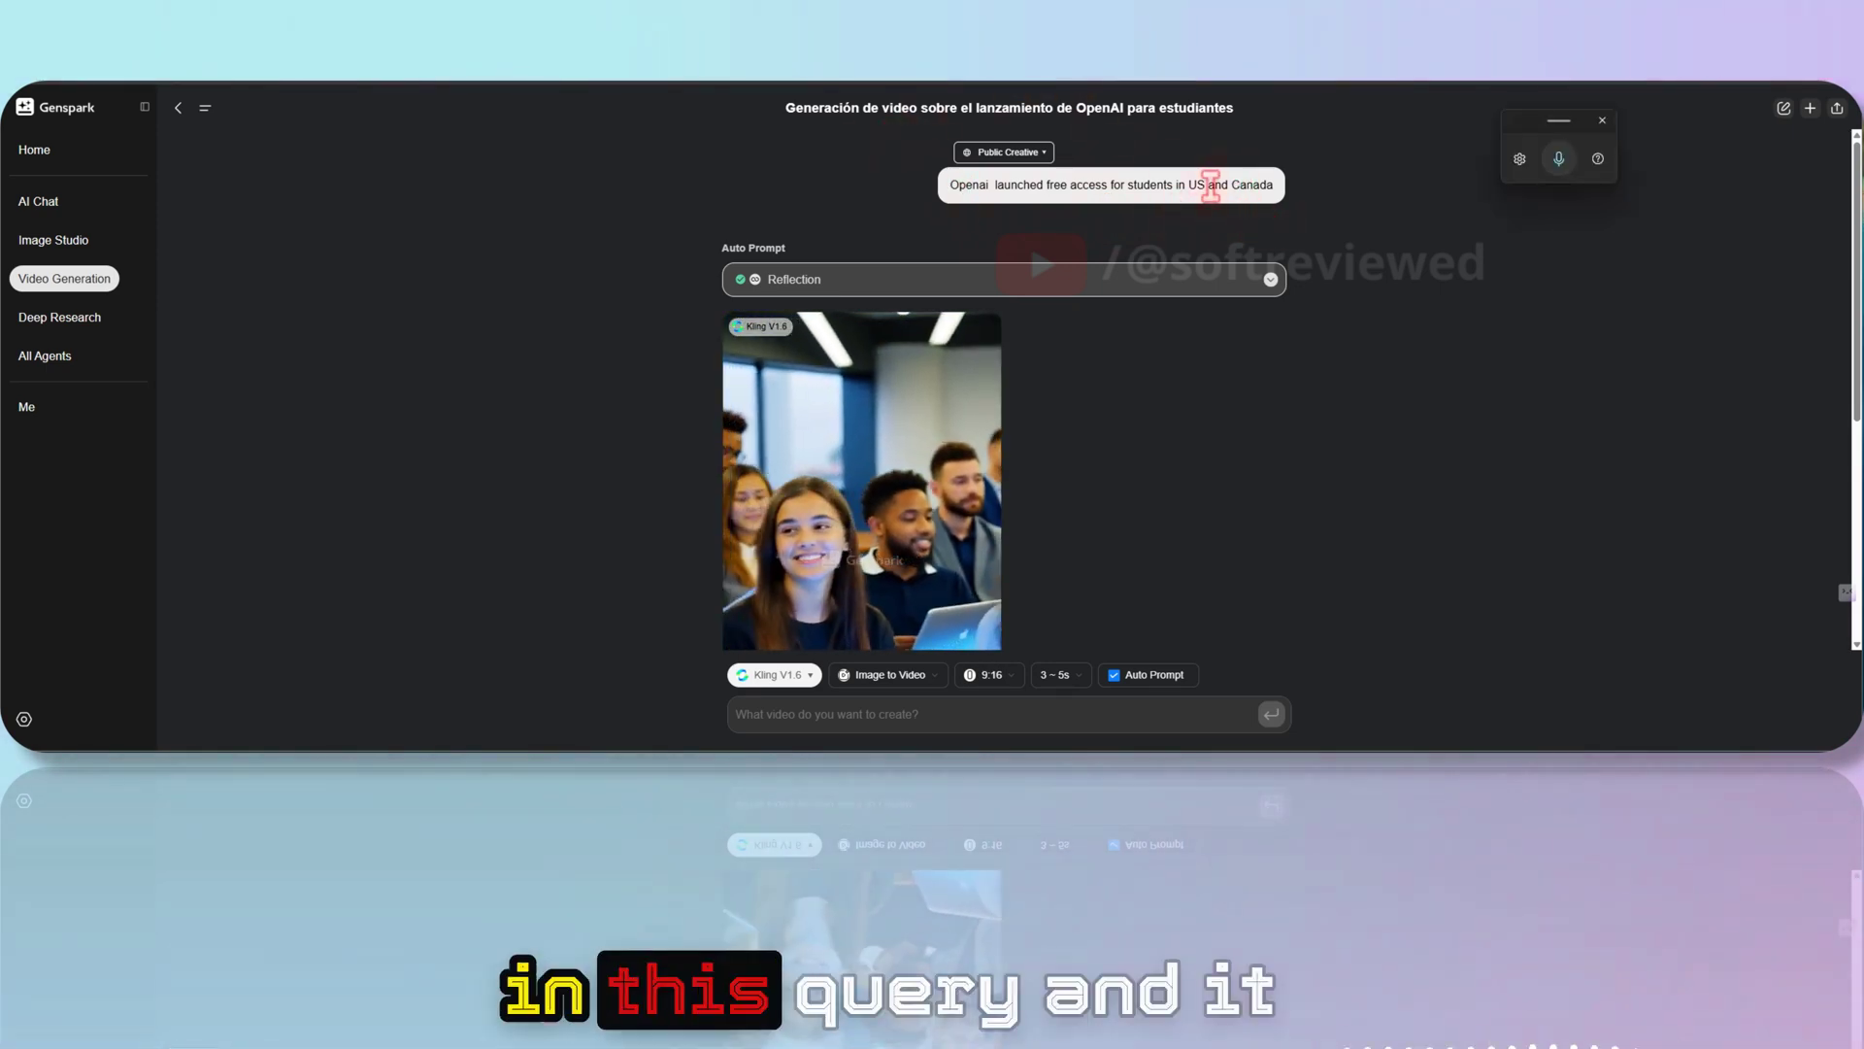
{"action": "left_click", "coordinate": [1262, 278]}
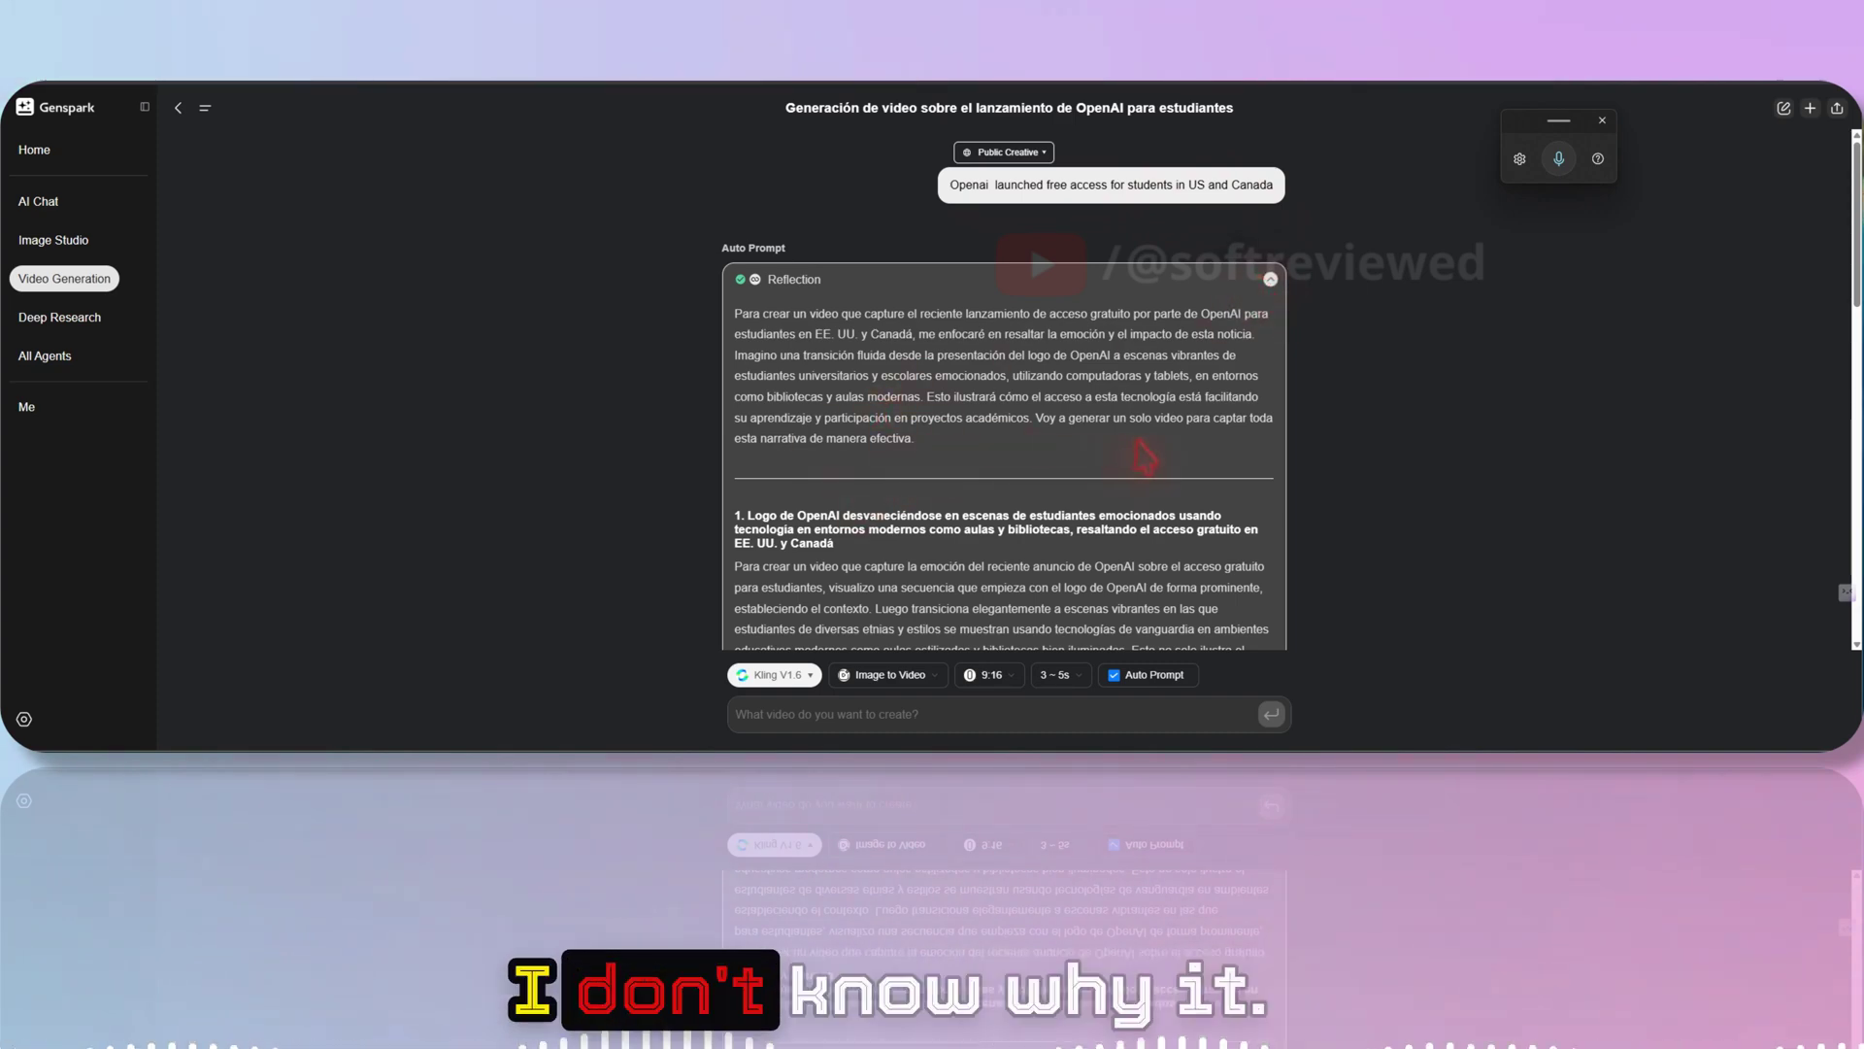
{"action": "scroll", "coordinate": [884, 419], "scroll_direction": "down", "scroll_amount": 3}
{"action": "scroll", "coordinate": [1019, 437], "scroll_direction": "down", "scroll_amount": 2}
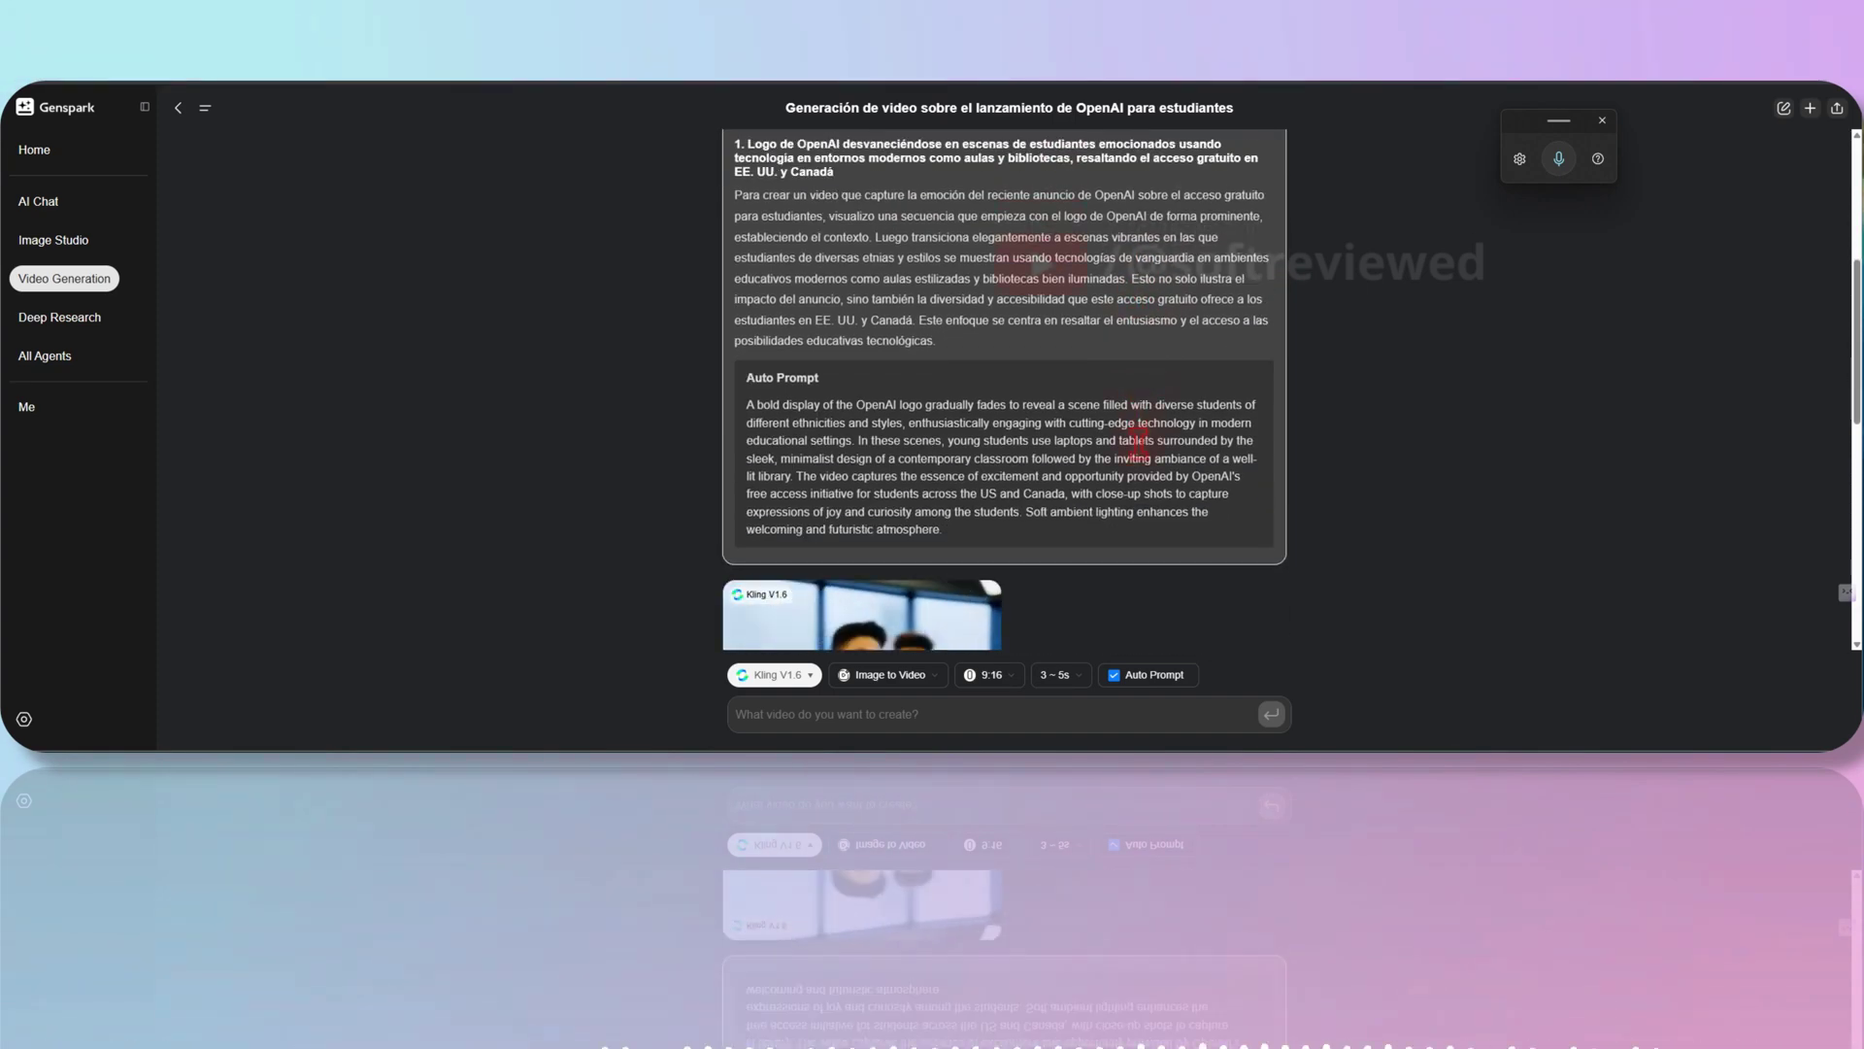
{"action": "scroll", "coordinate": [1136, 440], "scroll_direction": "down", "scroll_amount": 1}
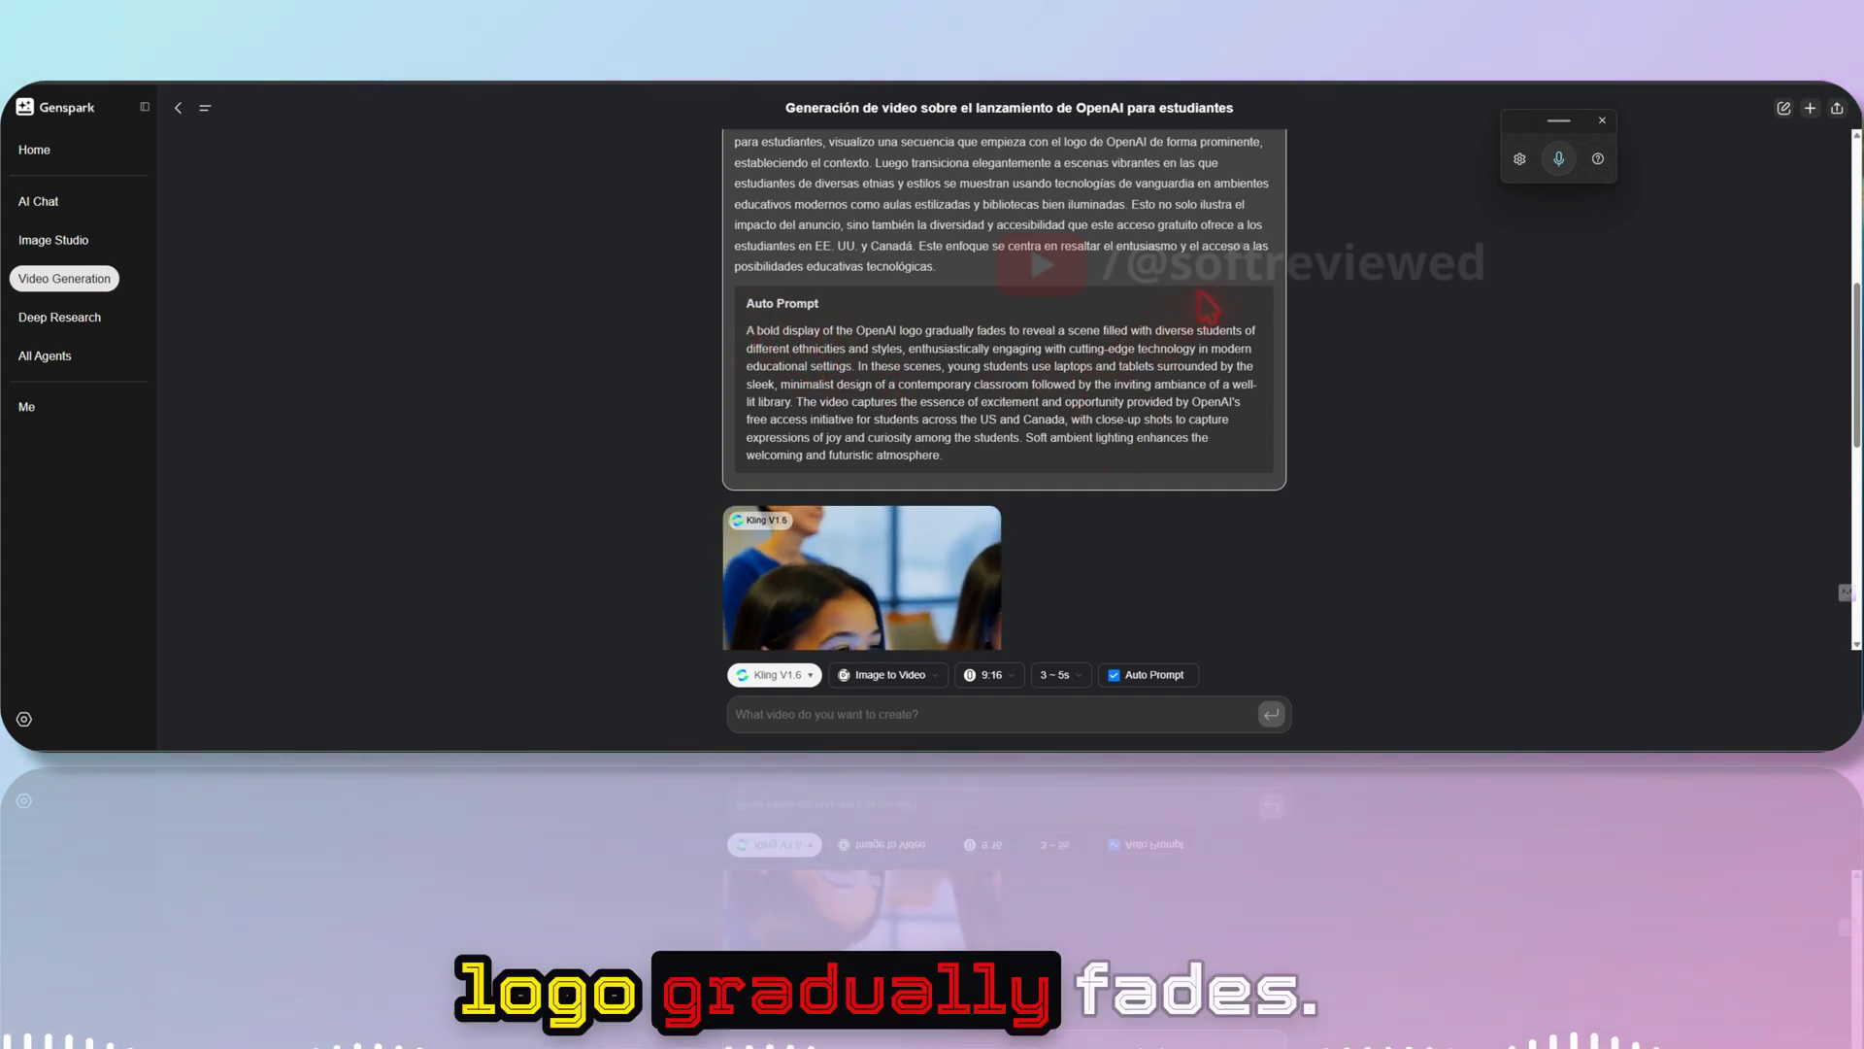
{"action": "scroll", "coordinate": [1210, 305], "scroll_direction": "down", "scroll_amount": 2}
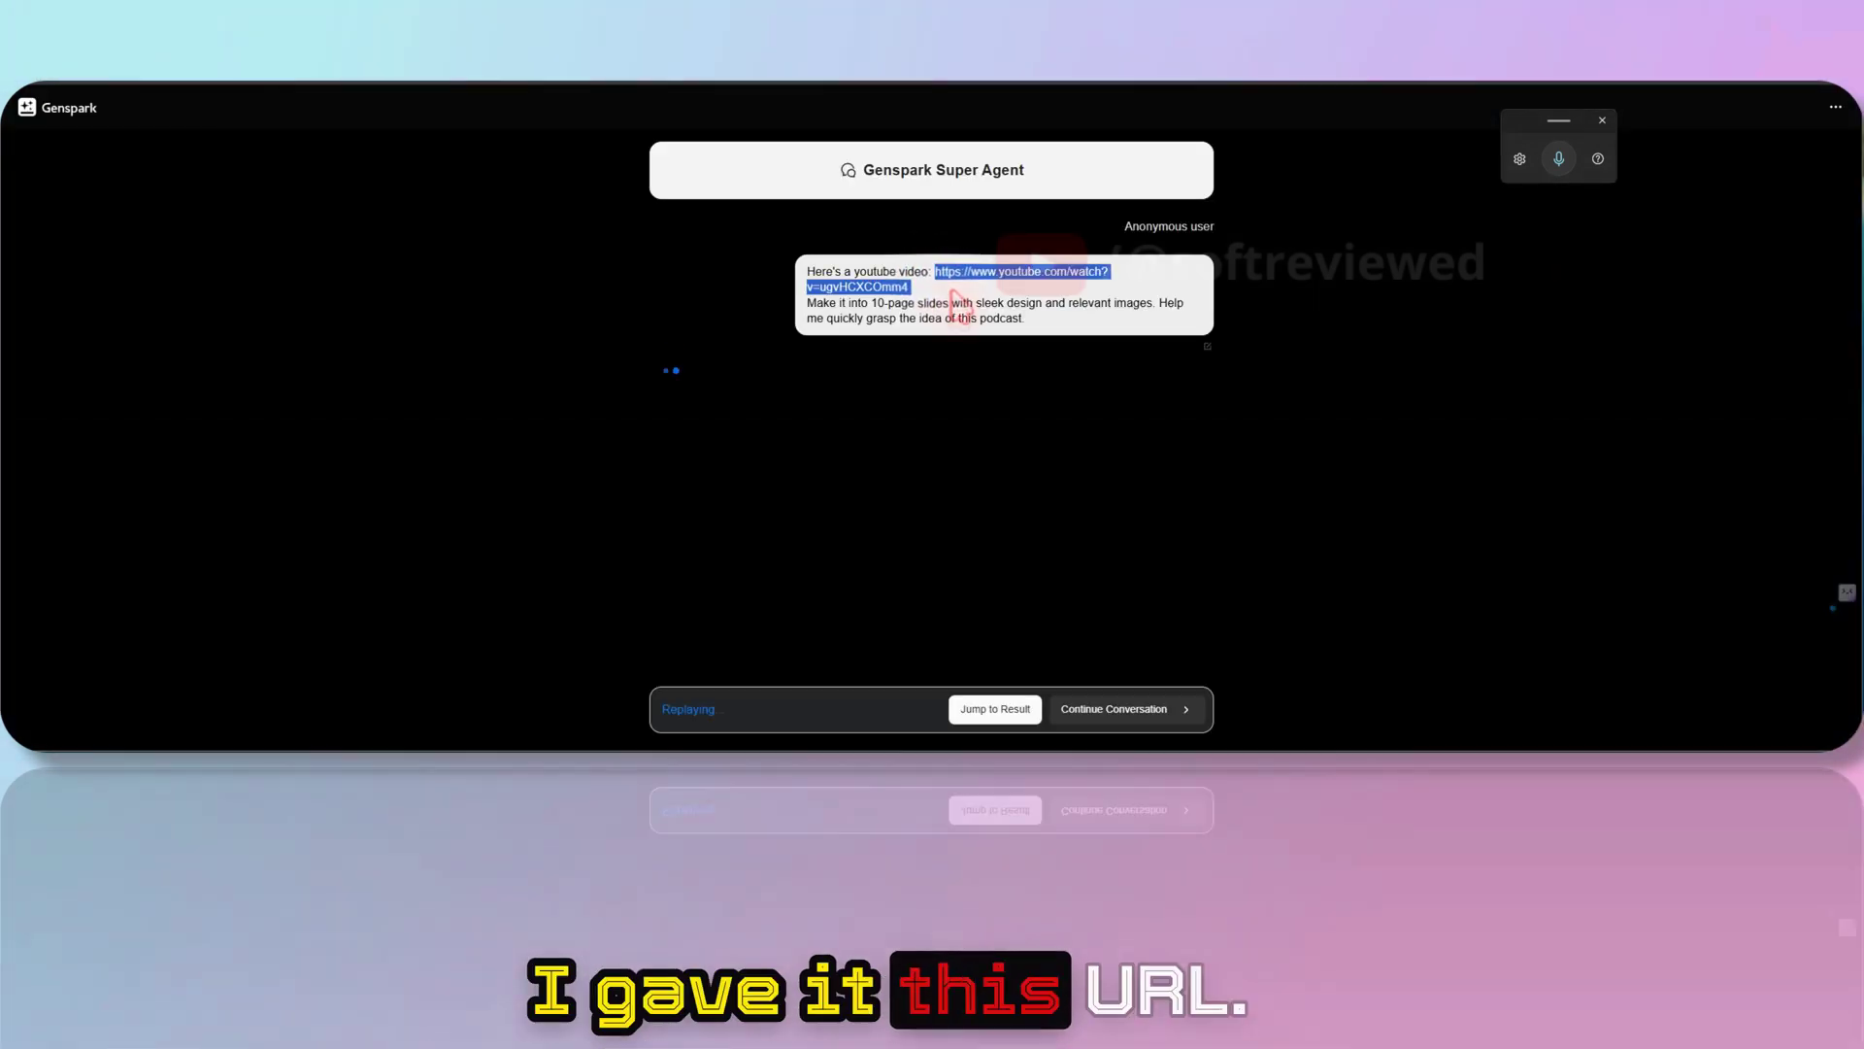
Open the replay's linked YouTube podcast video from the URL's right-click menu
{"action": "right_click", "coordinate": [950, 271]}
{"action": "left_click", "coordinate": [1012, 318]}
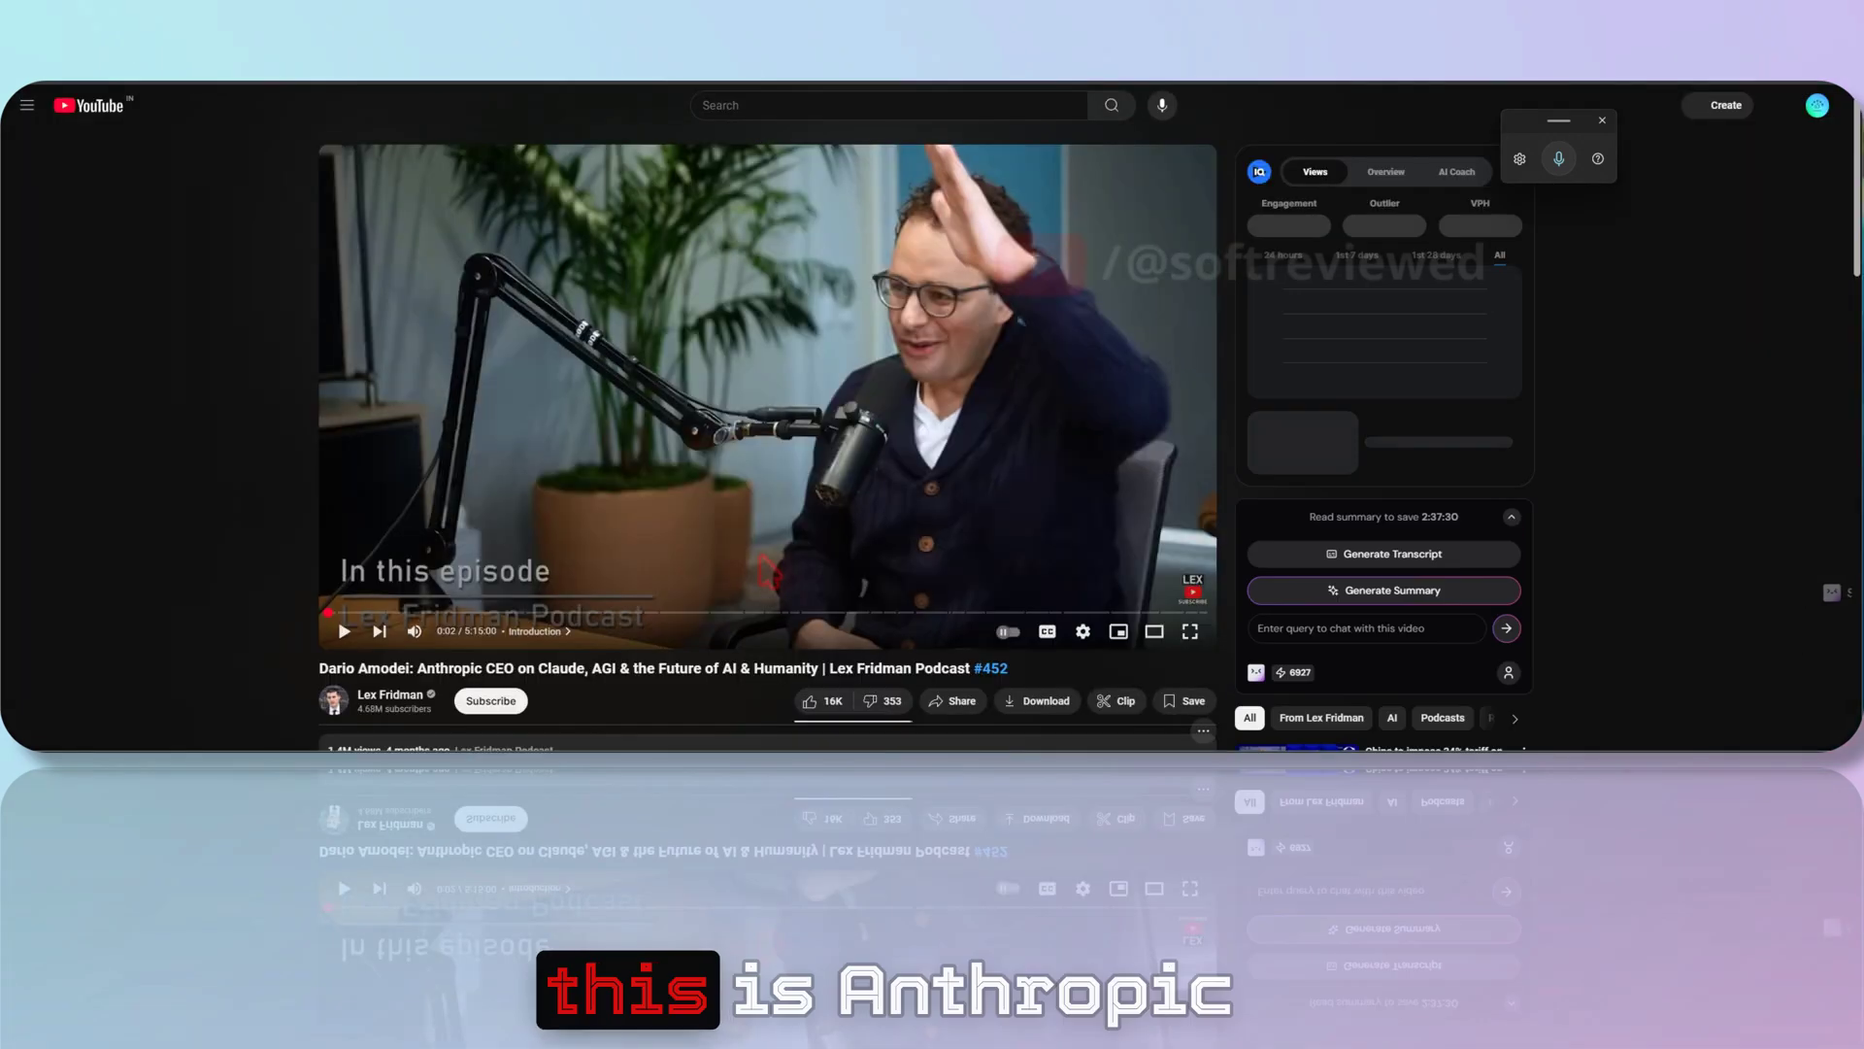
{"action": "scroll", "coordinate": [773, 559], "scroll_direction": "down", "scroll_amount": 1}
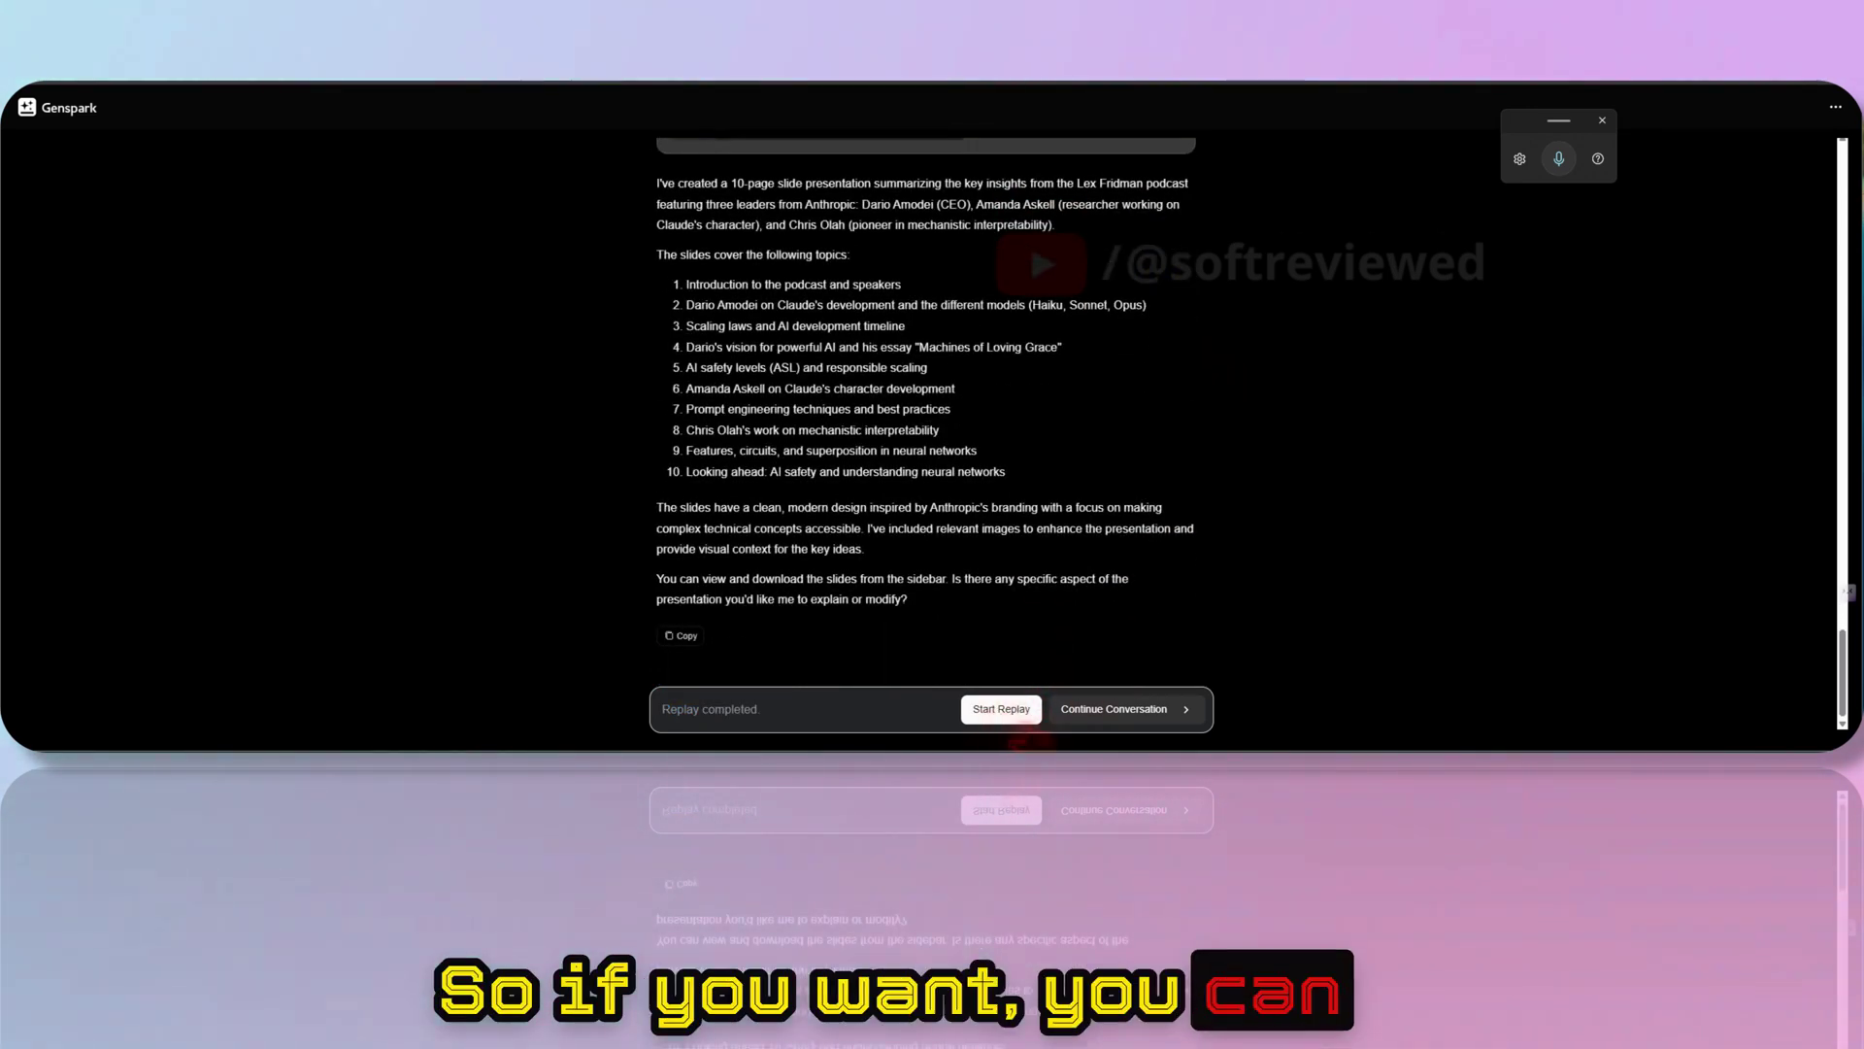
{"action": "scroll", "coordinate": [926, 437], "scroll_direction": "up", "scroll_amount": 5}
{"action": "scroll", "coordinate": [926, 437], "scroll_direction": "up", "scroll_amount": 5}
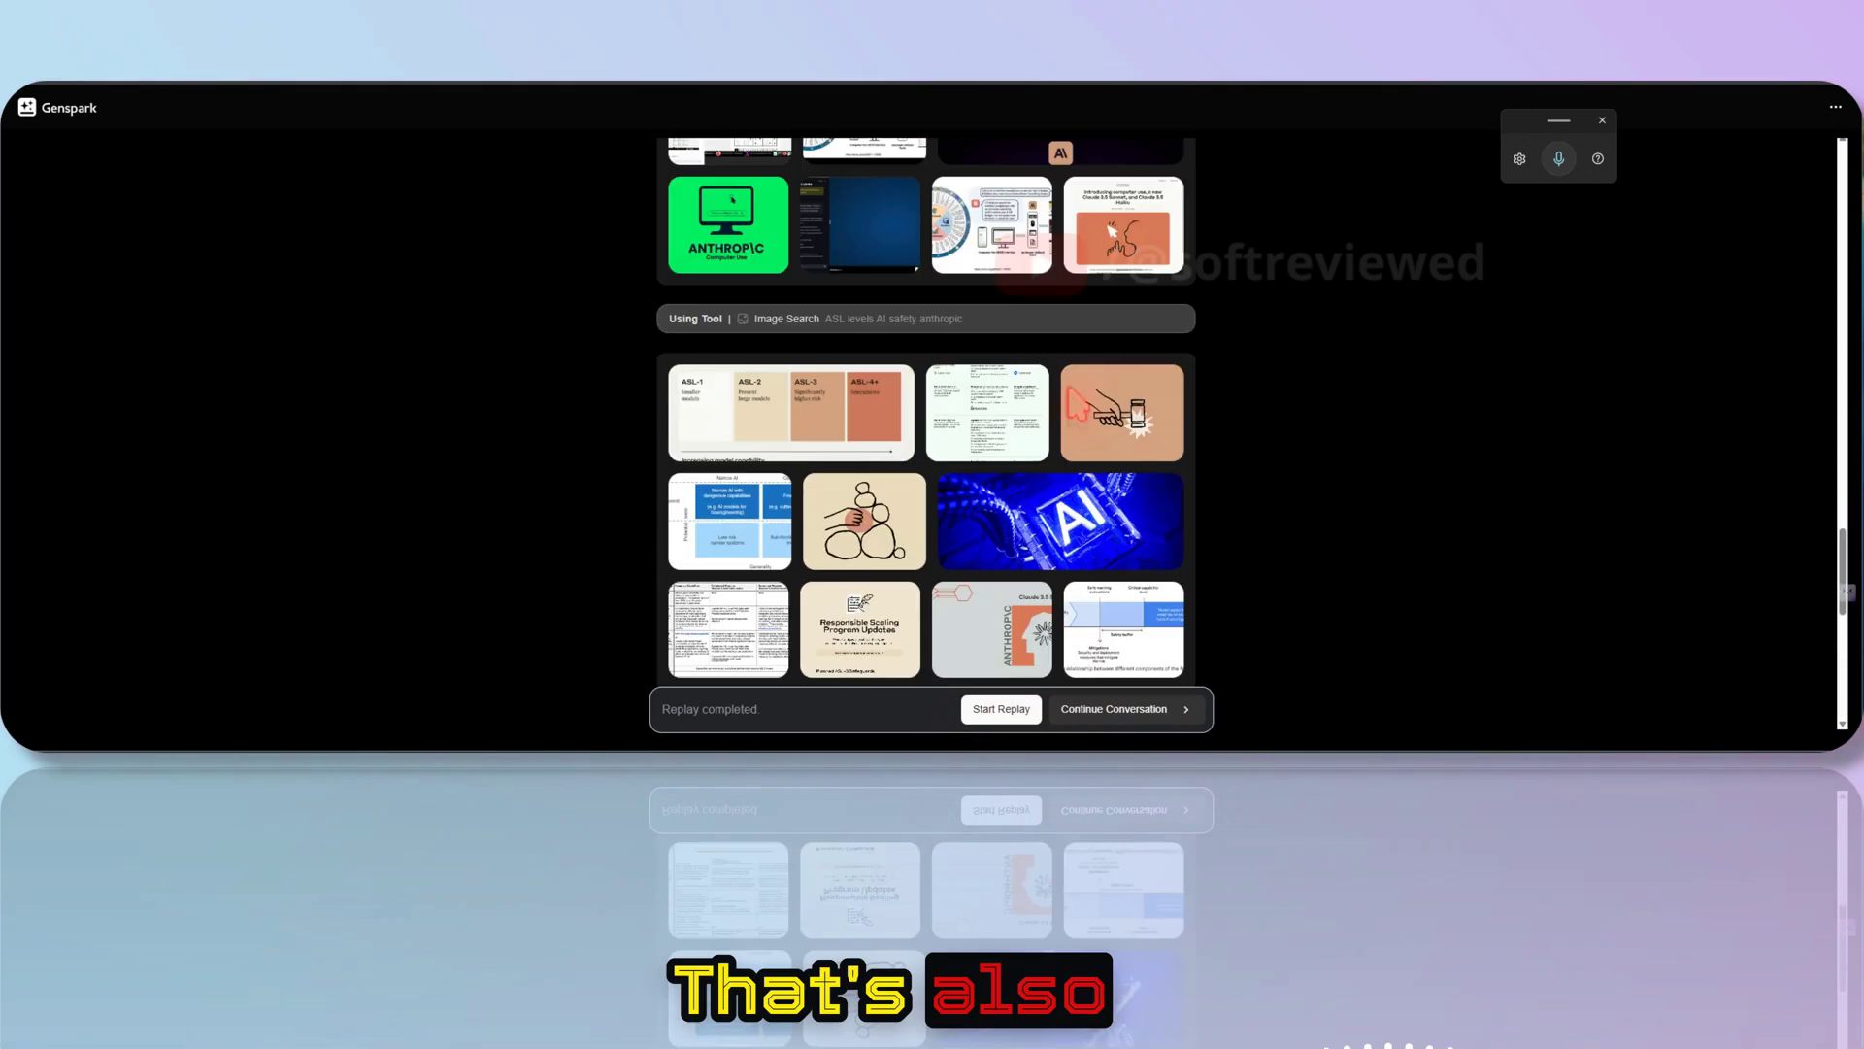
{"action": "scroll", "coordinate": [927, 438], "scroll_direction": "up", "scroll_amount": 5}
{"action": "scroll", "coordinate": [926, 437], "scroll_direction": "up", "scroll_amount": 5}
{"action": "scroll", "coordinate": [927, 437], "scroll_direction": "up", "scroll_amount": 5}
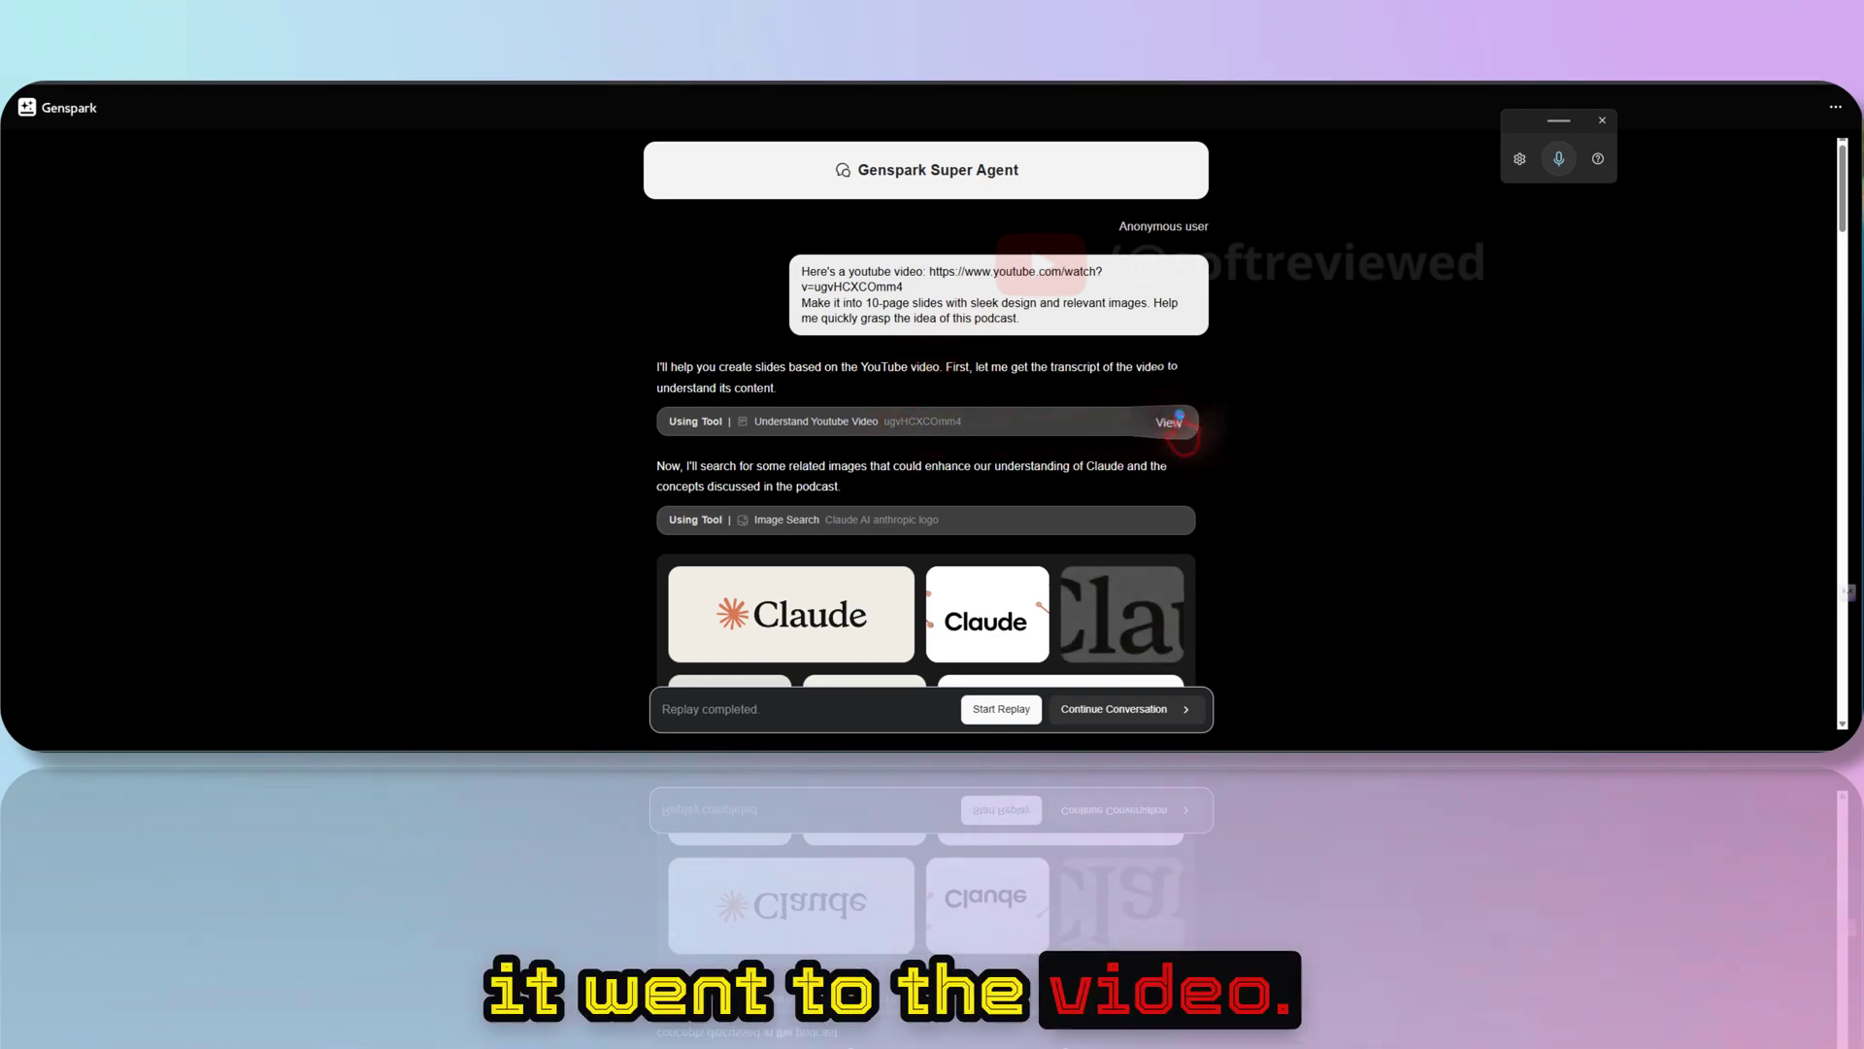
View the agent's retrieved transcript and select the Amanda Askell image search query
{"action": "left_click", "coordinate": [1170, 421]}
{"action": "scroll", "coordinate": [1239, 422], "scroll_direction": "down", "scroll_amount": 5}
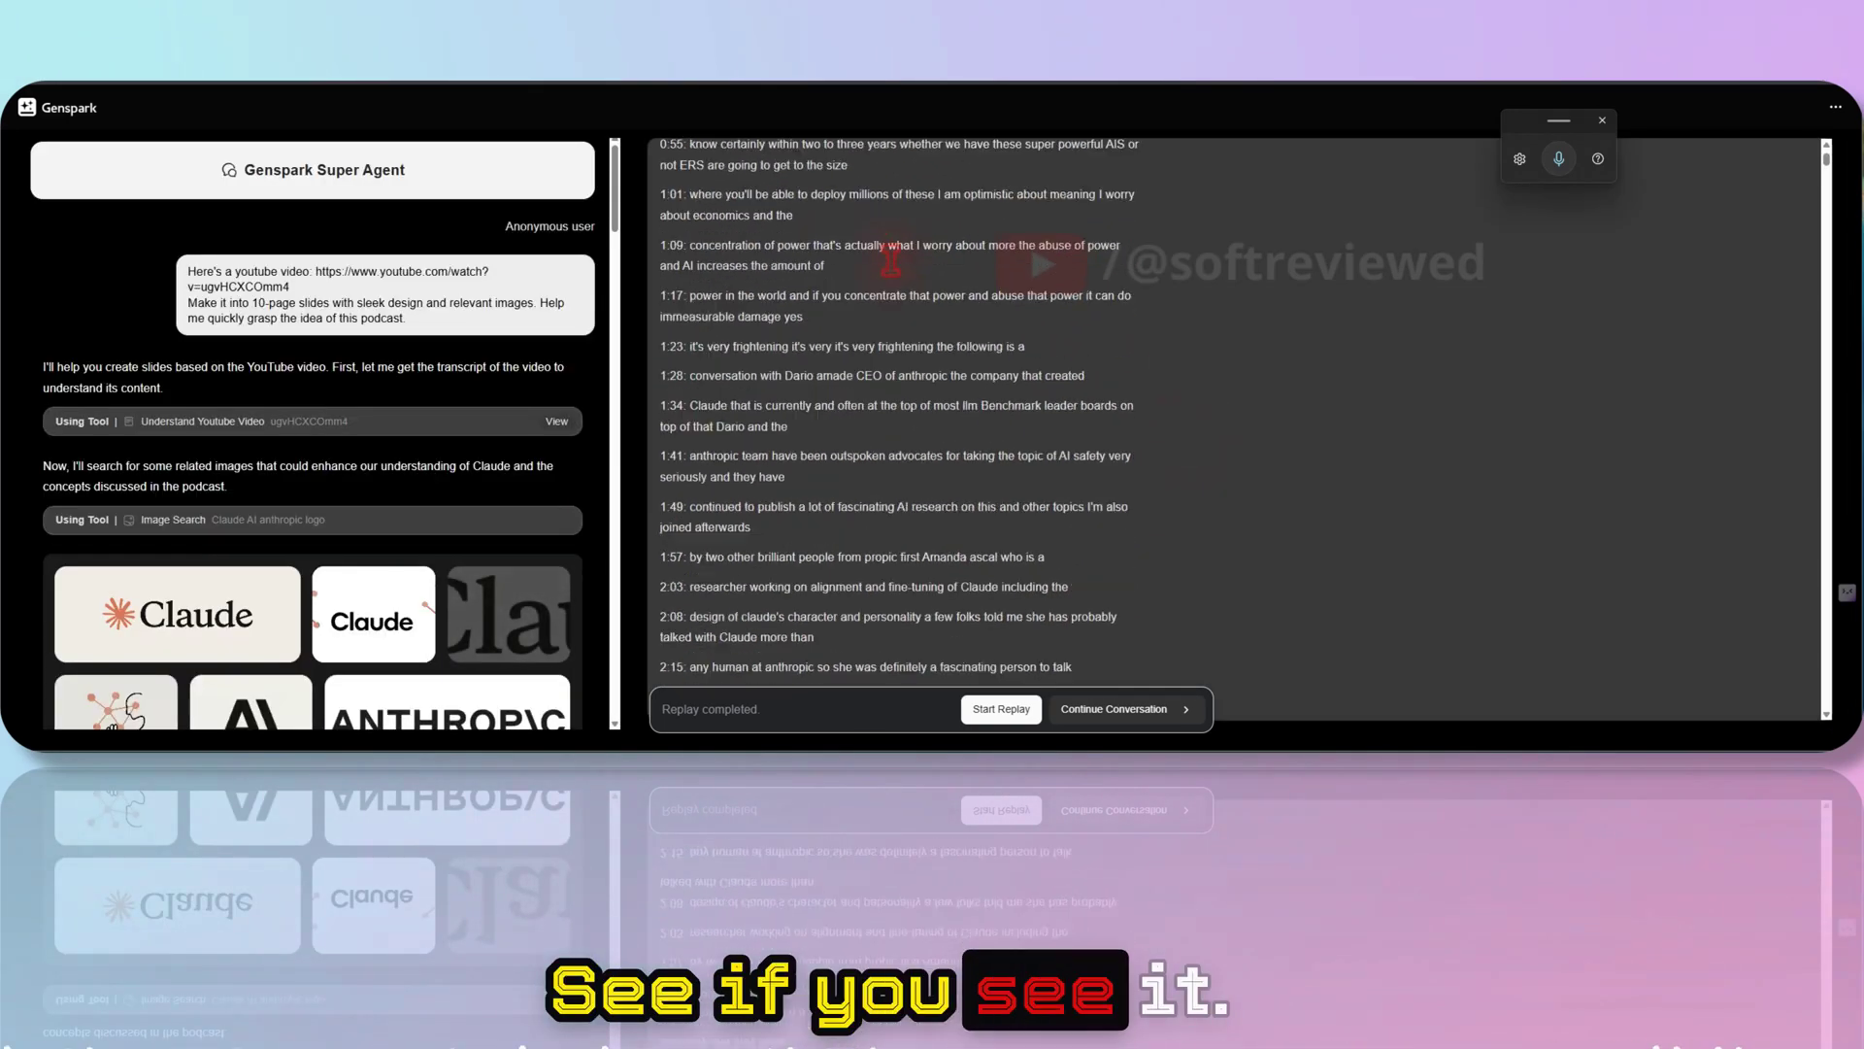
{"action": "scroll", "coordinate": [1238, 424], "scroll_direction": "down", "scroll_amount": 5}
{"action": "scroll", "coordinate": [1238, 422], "scroll_direction": "down", "scroll_amount": 5}
{"action": "scroll", "coordinate": [1238, 423], "scroll_direction": "down", "scroll_amount": 5}
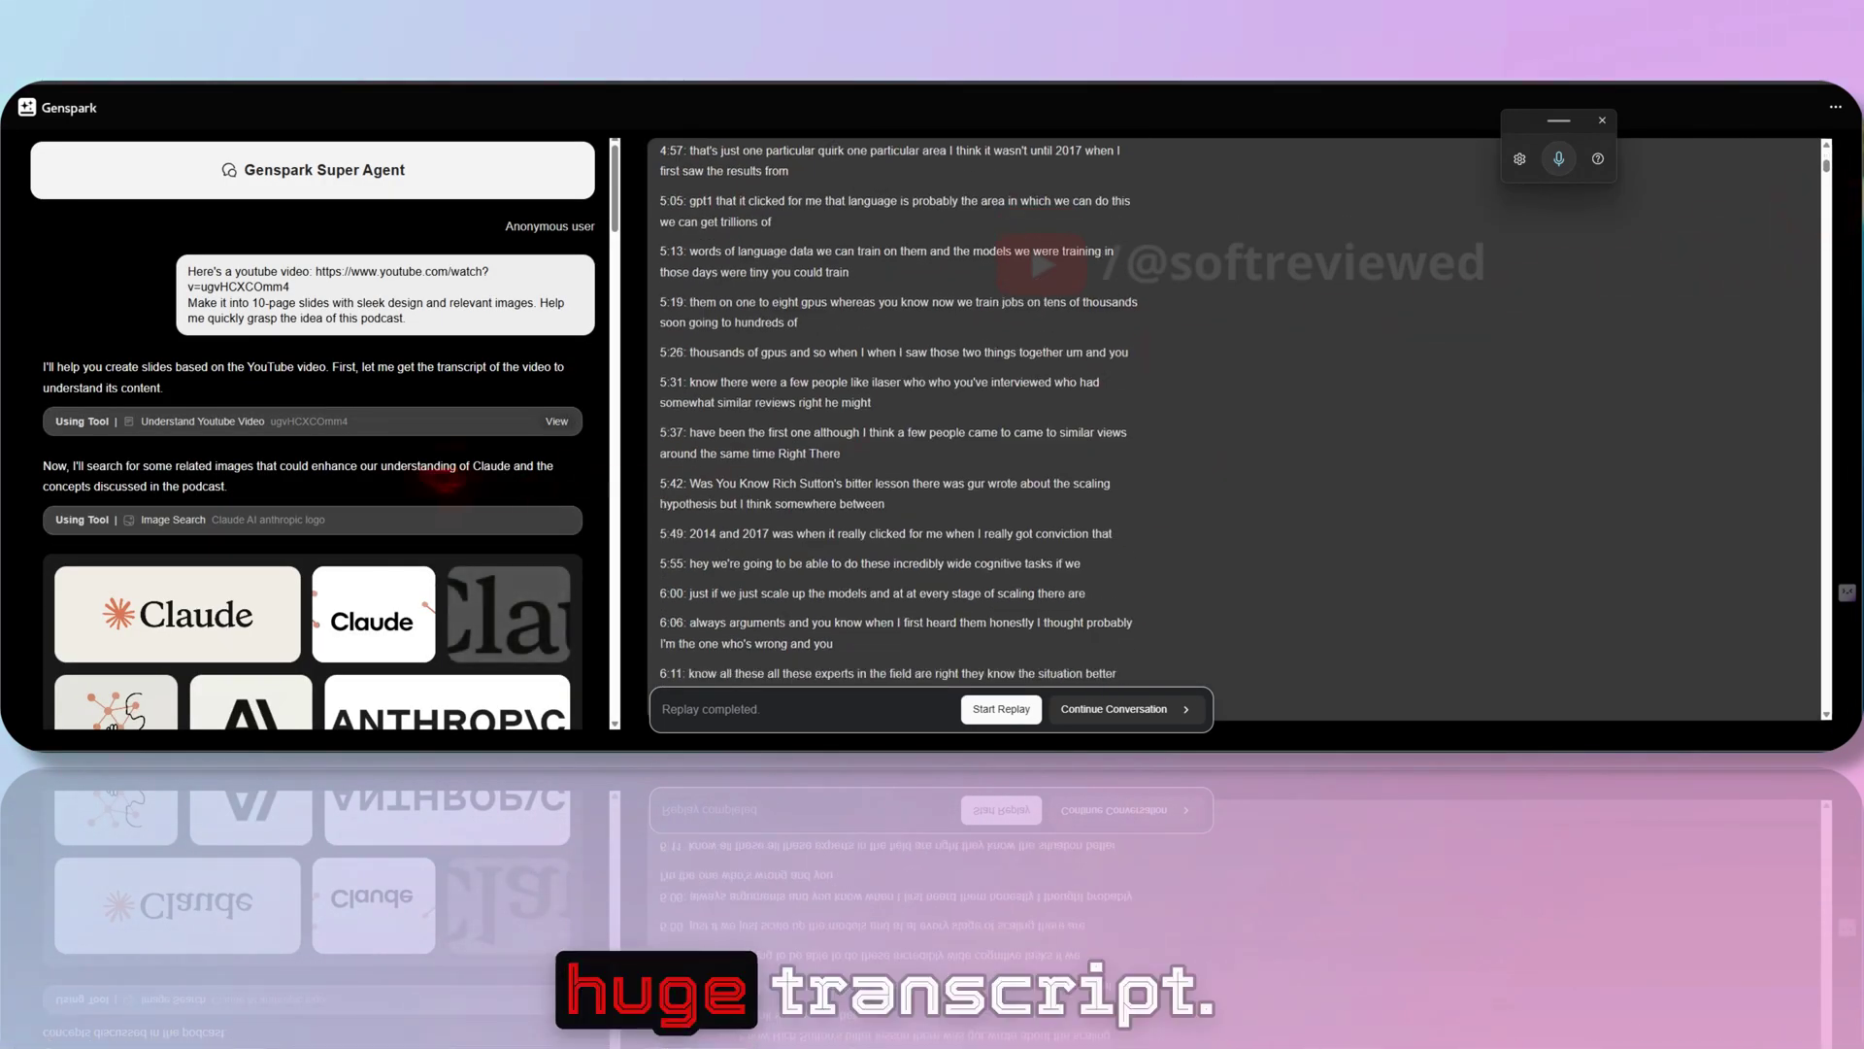
{"action": "scroll", "coordinate": [396, 474], "scroll_direction": "down", "scroll_amount": 3}
{"action": "scroll", "coordinate": [291, 444], "scroll_direction": "up", "scroll_amount": 3}
{"action": "scroll", "coordinate": [172, 418], "scroll_direction": "down", "scroll_amount": 1}
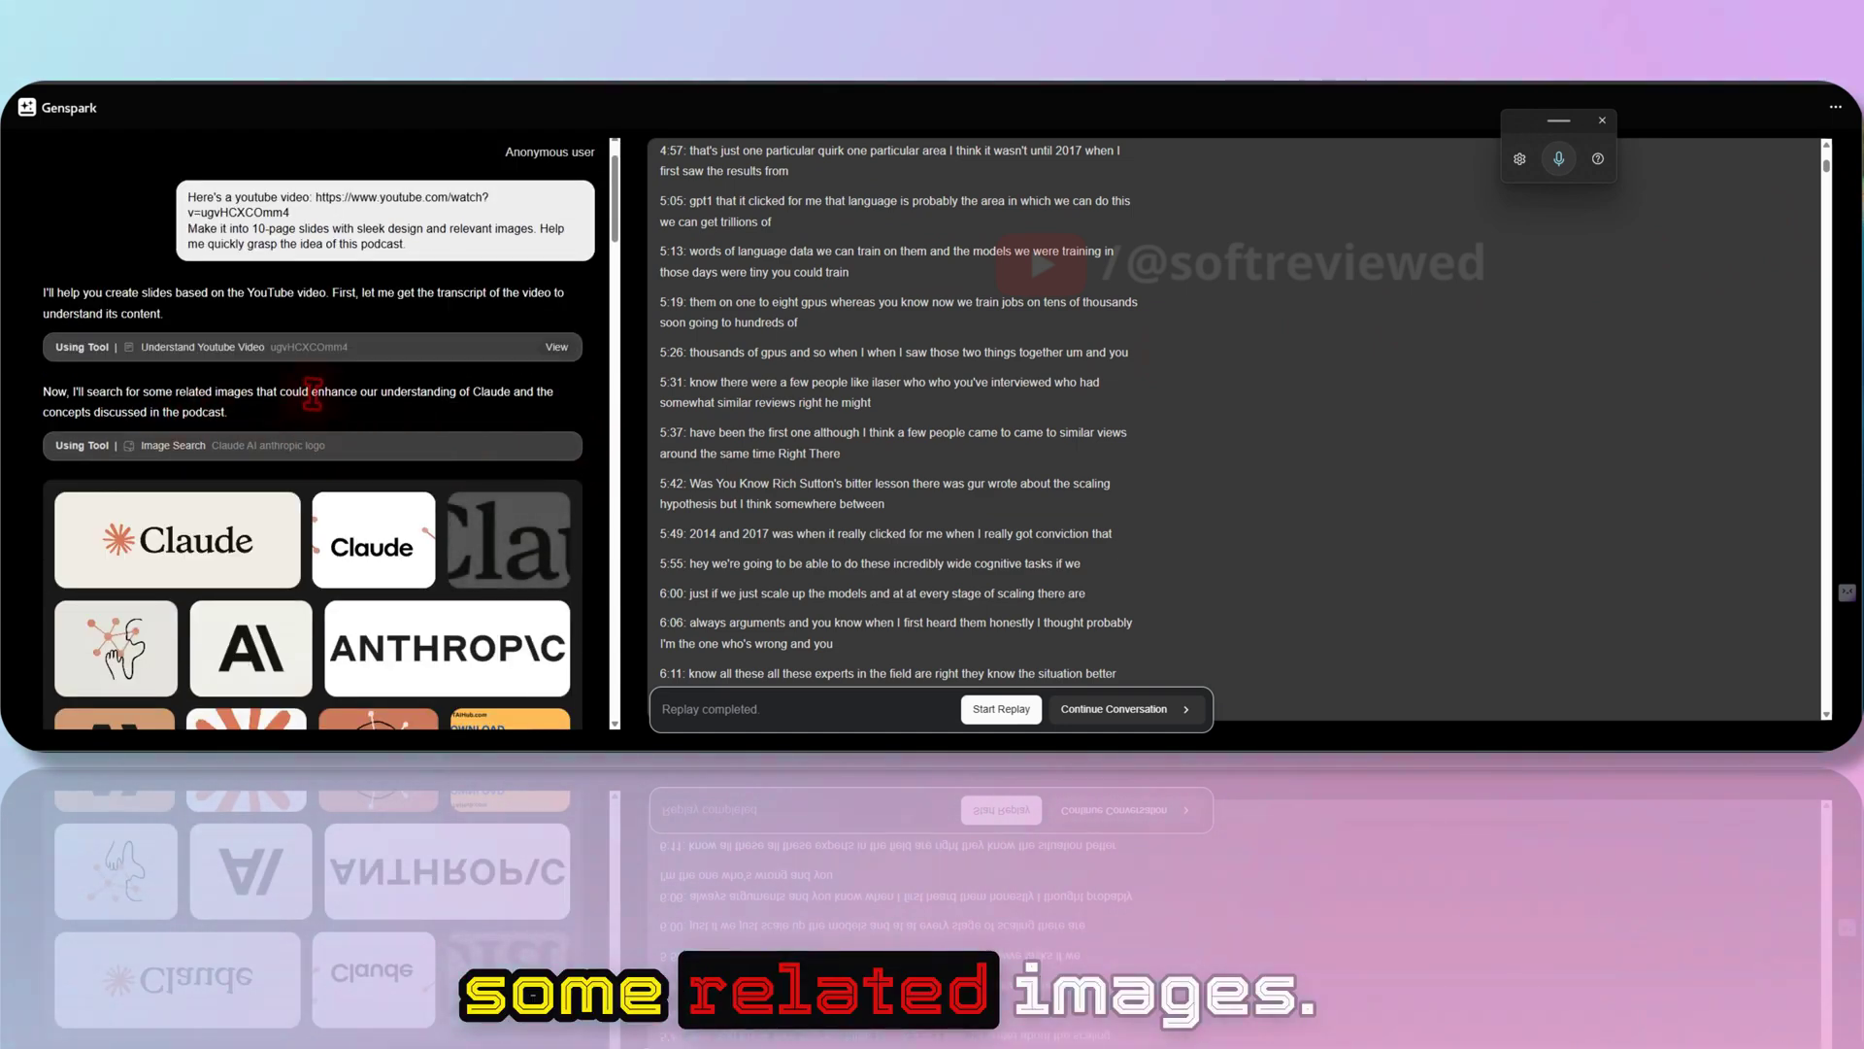
{"action": "scroll", "coordinate": [312, 390], "scroll_direction": "down", "scroll_amount": 2}
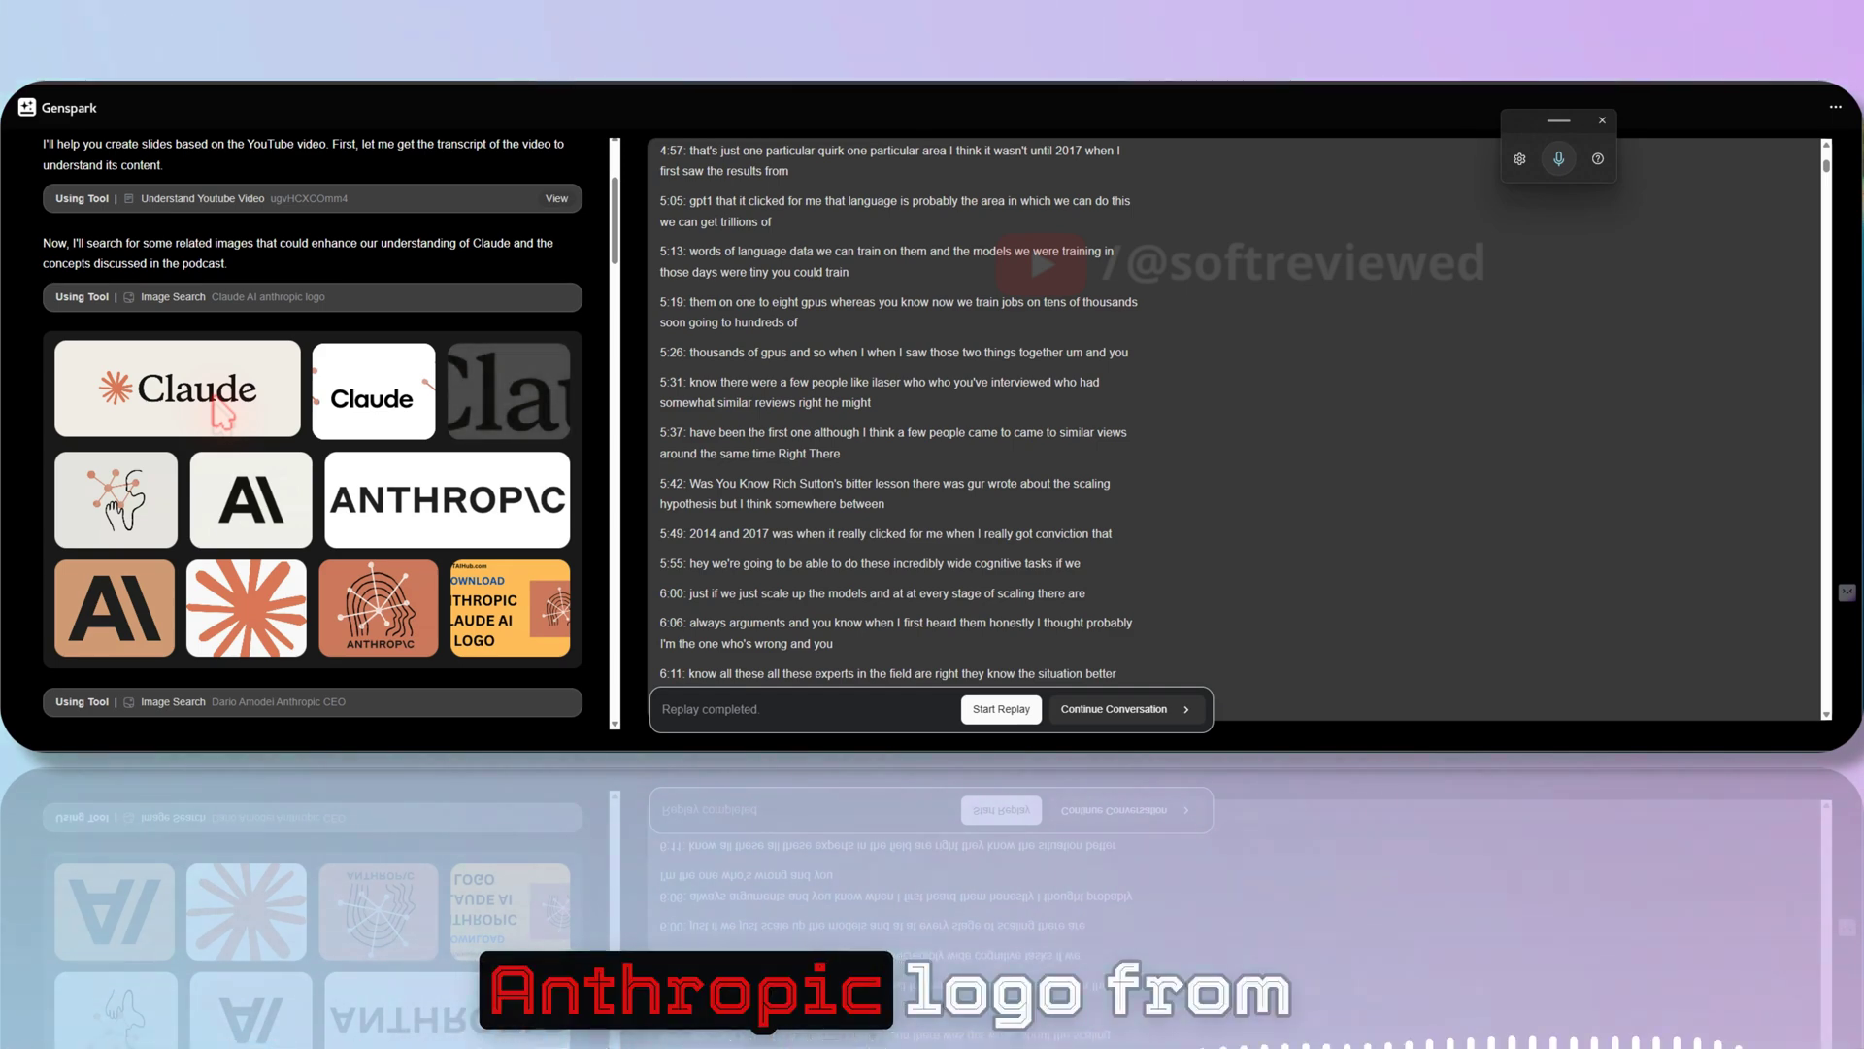
{"action": "scroll", "coordinate": [221, 415], "scroll_direction": "down", "scroll_amount": 1}
{"action": "scroll", "coordinate": [221, 415], "scroll_direction": "down", "scroll_amount": 2}
{"action": "scroll", "coordinate": [222, 413], "scroll_direction": "down", "scroll_amount": 2}
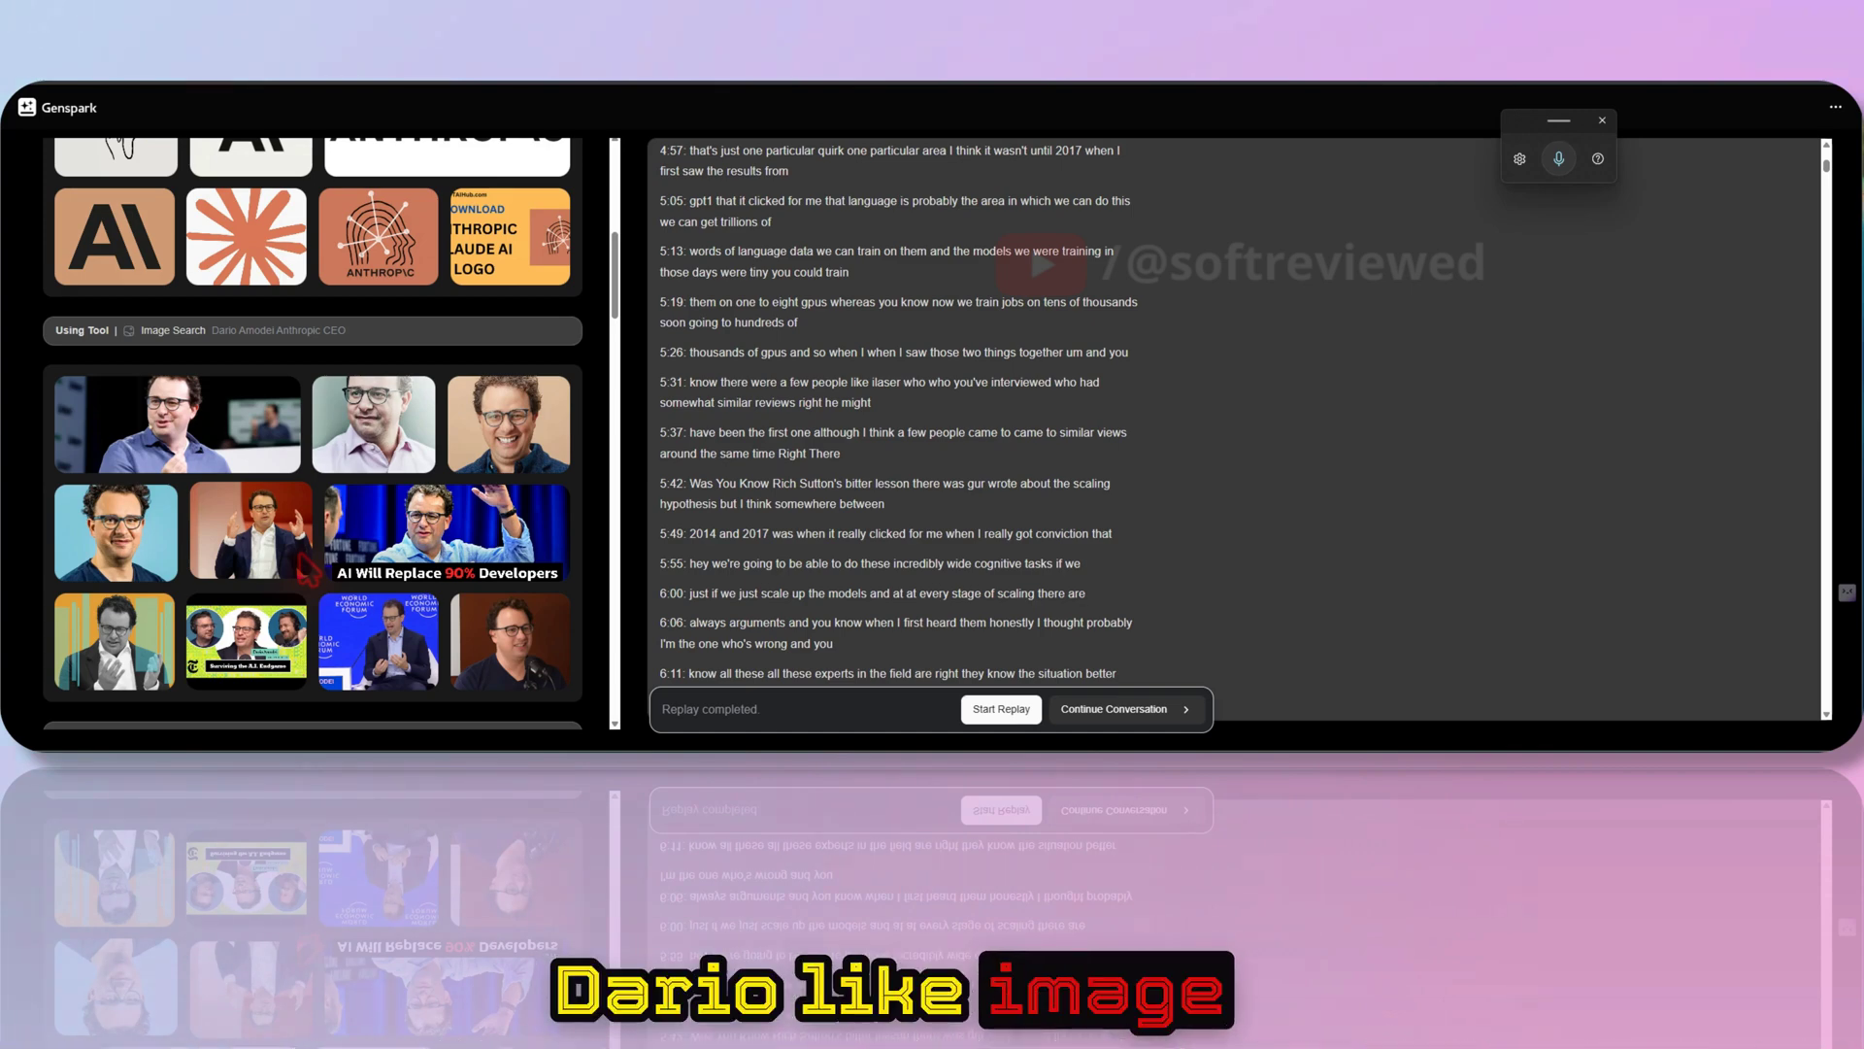
{"action": "scroll", "coordinate": [310, 569], "scroll_direction": "down", "scroll_amount": 3}
{"action": "scroll", "coordinate": [306, 563], "scroll_direction": "down", "scroll_amount": 3}
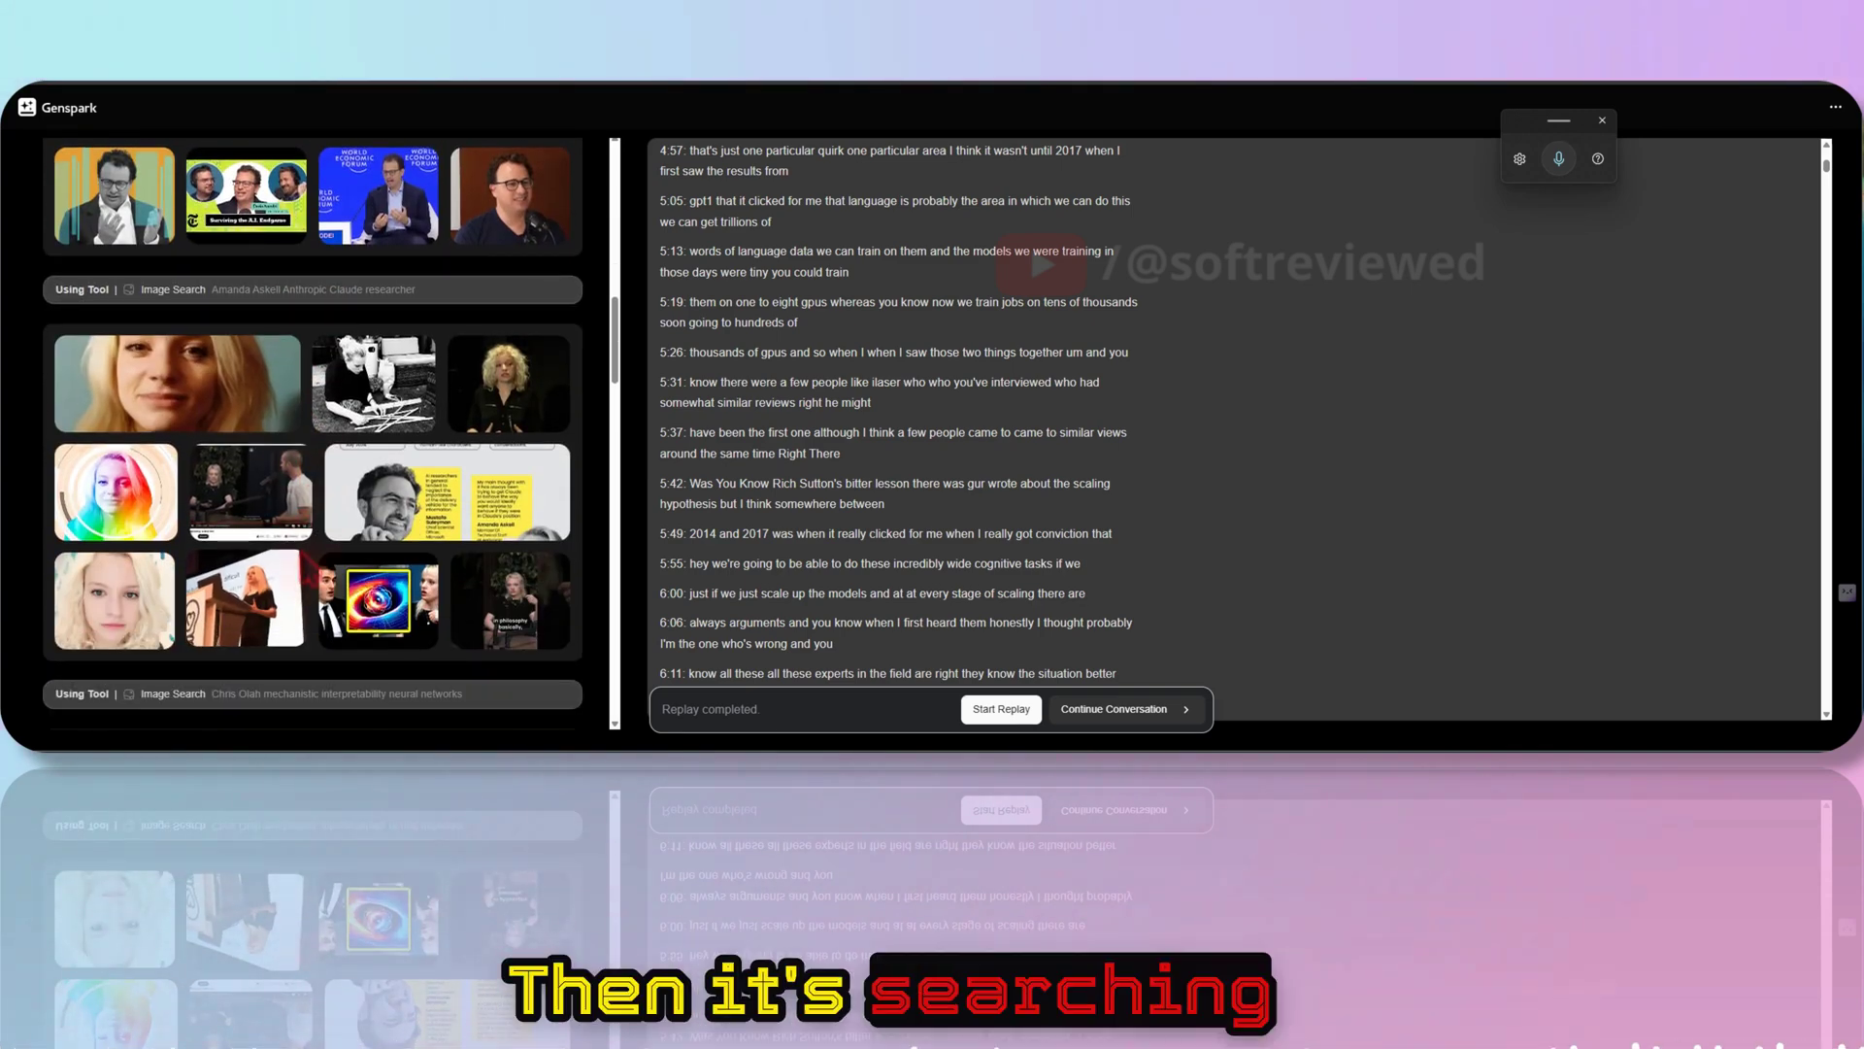
{"action": "left_click_drag", "start_coordinate": [211, 288], "coordinate": [290, 290]}
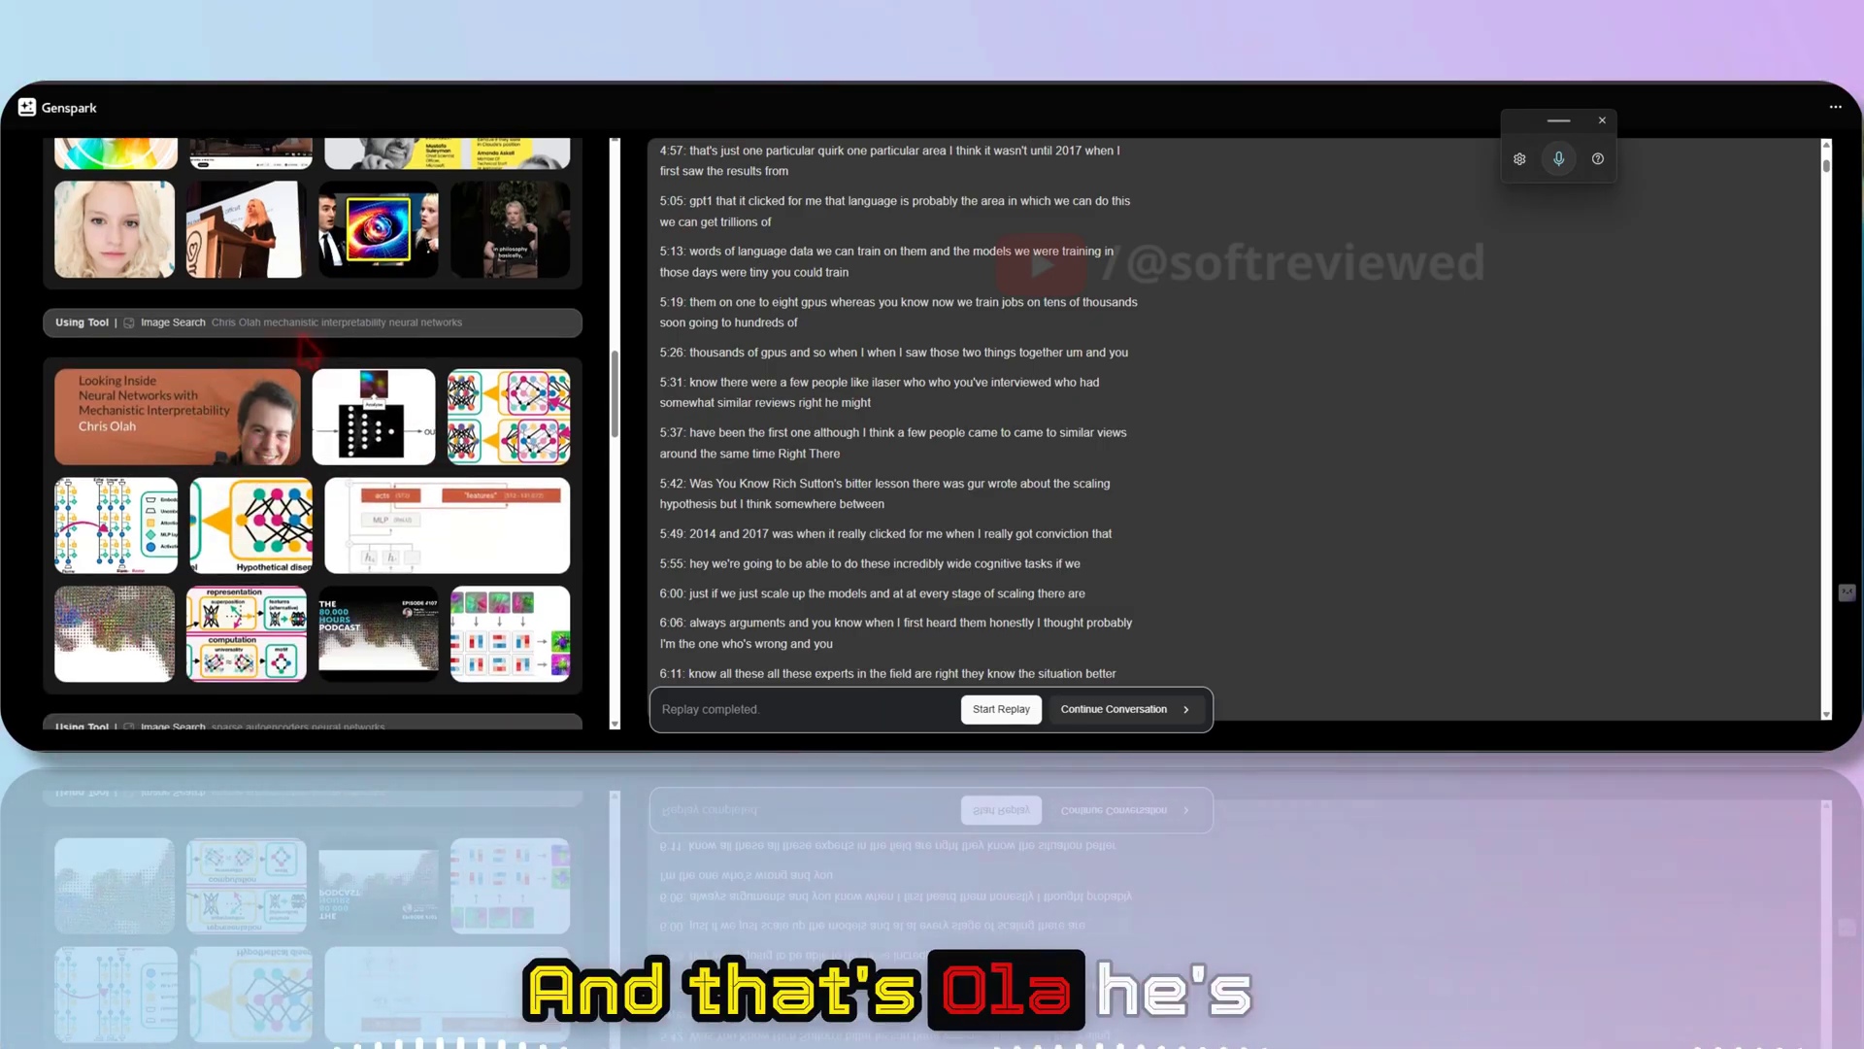
{"action": "scroll", "coordinate": [299, 565], "scroll_direction": "down", "scroll_amount": 1}
{"action": "scroll", "coordinate": [298, 567], "scroll_direction": "down", "scroll_amount": 1}
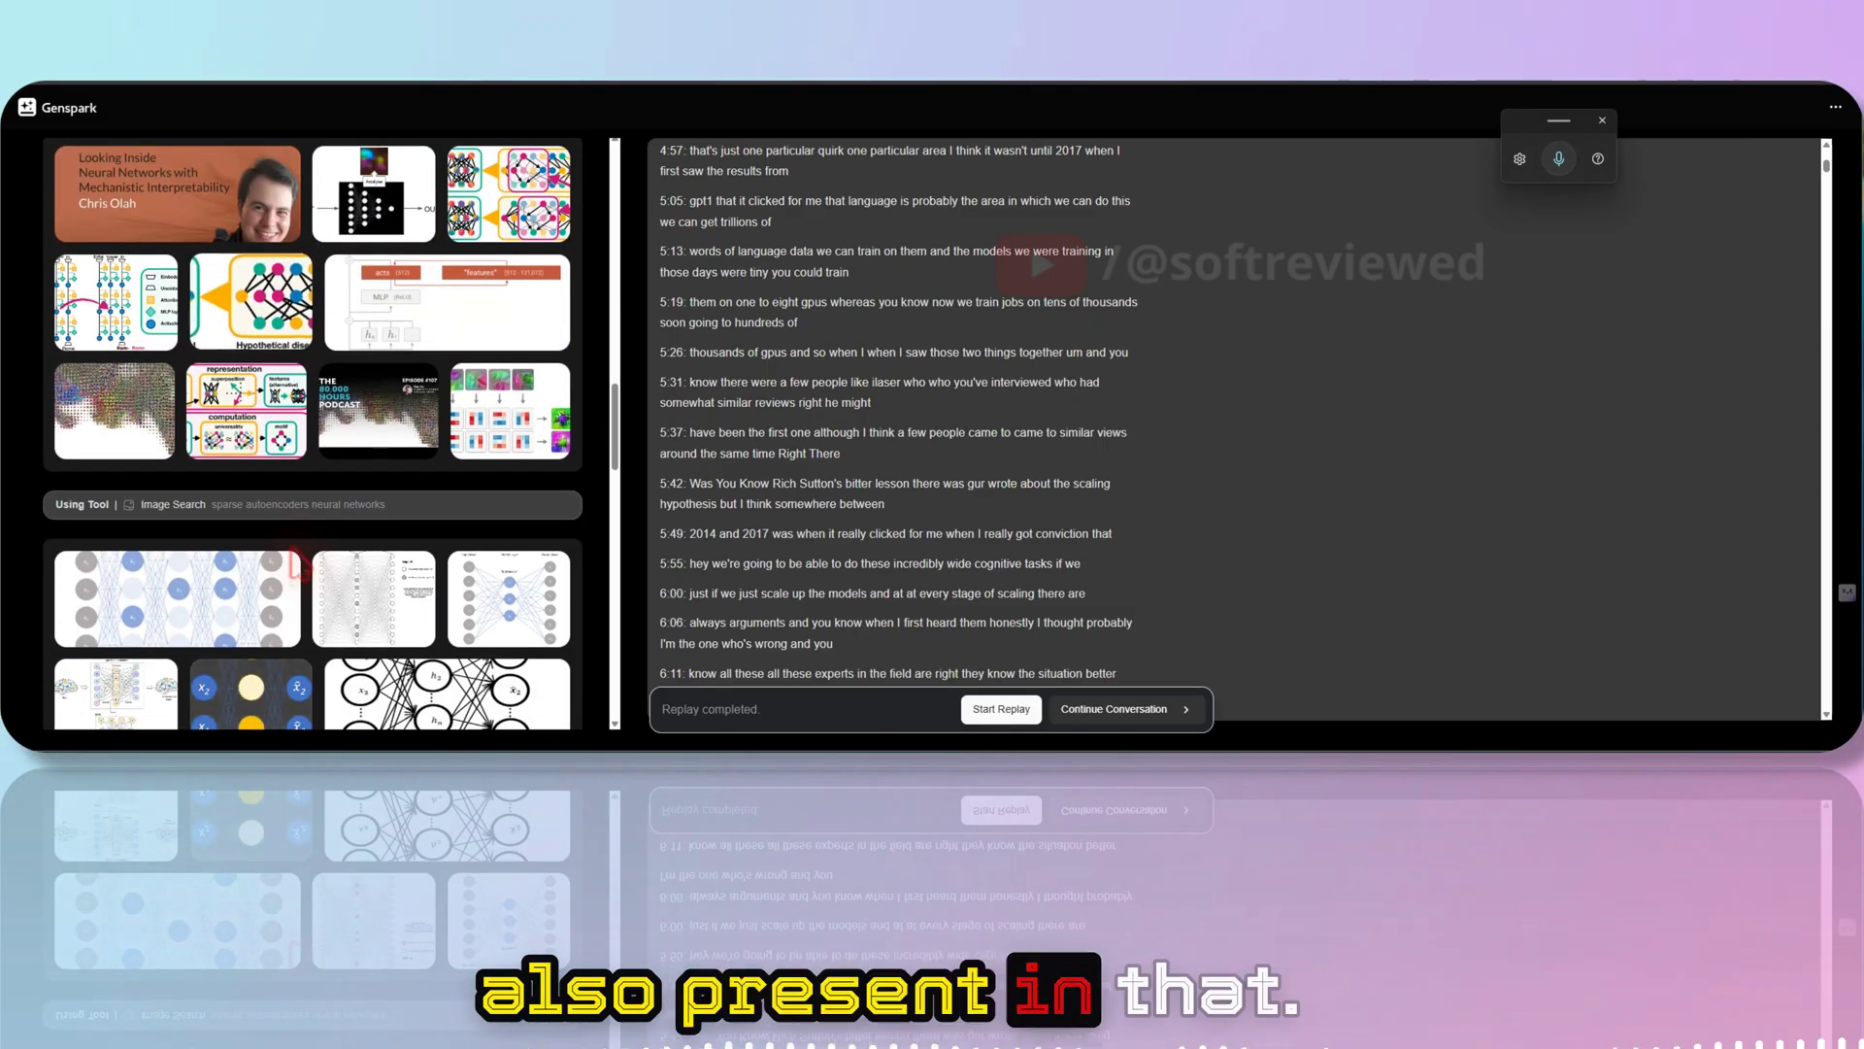
{"action": "scroll", "coordinate": [299, 565], "scroll_direction": "down", "scroll_amount": 2}
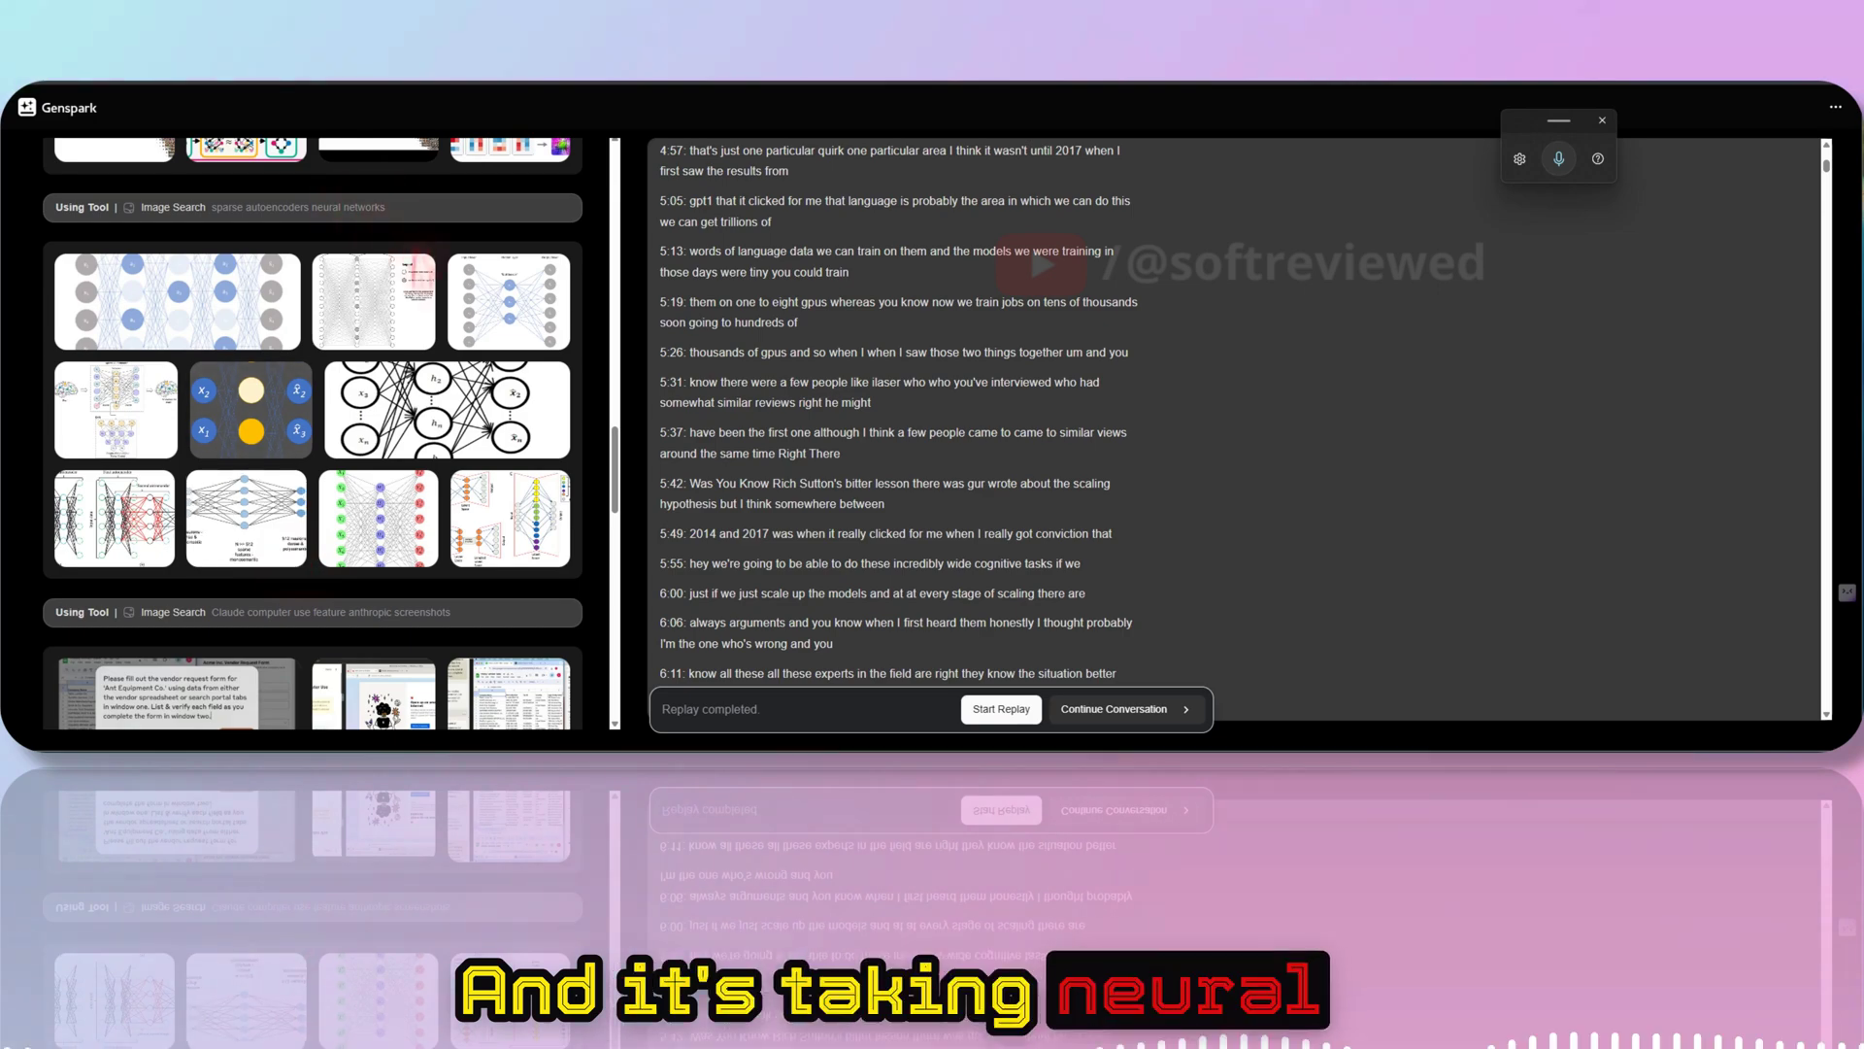
{"action": "scroll", "coordinate": [371, 418], "scroll_direction": "down", "scroll_amount": 2}
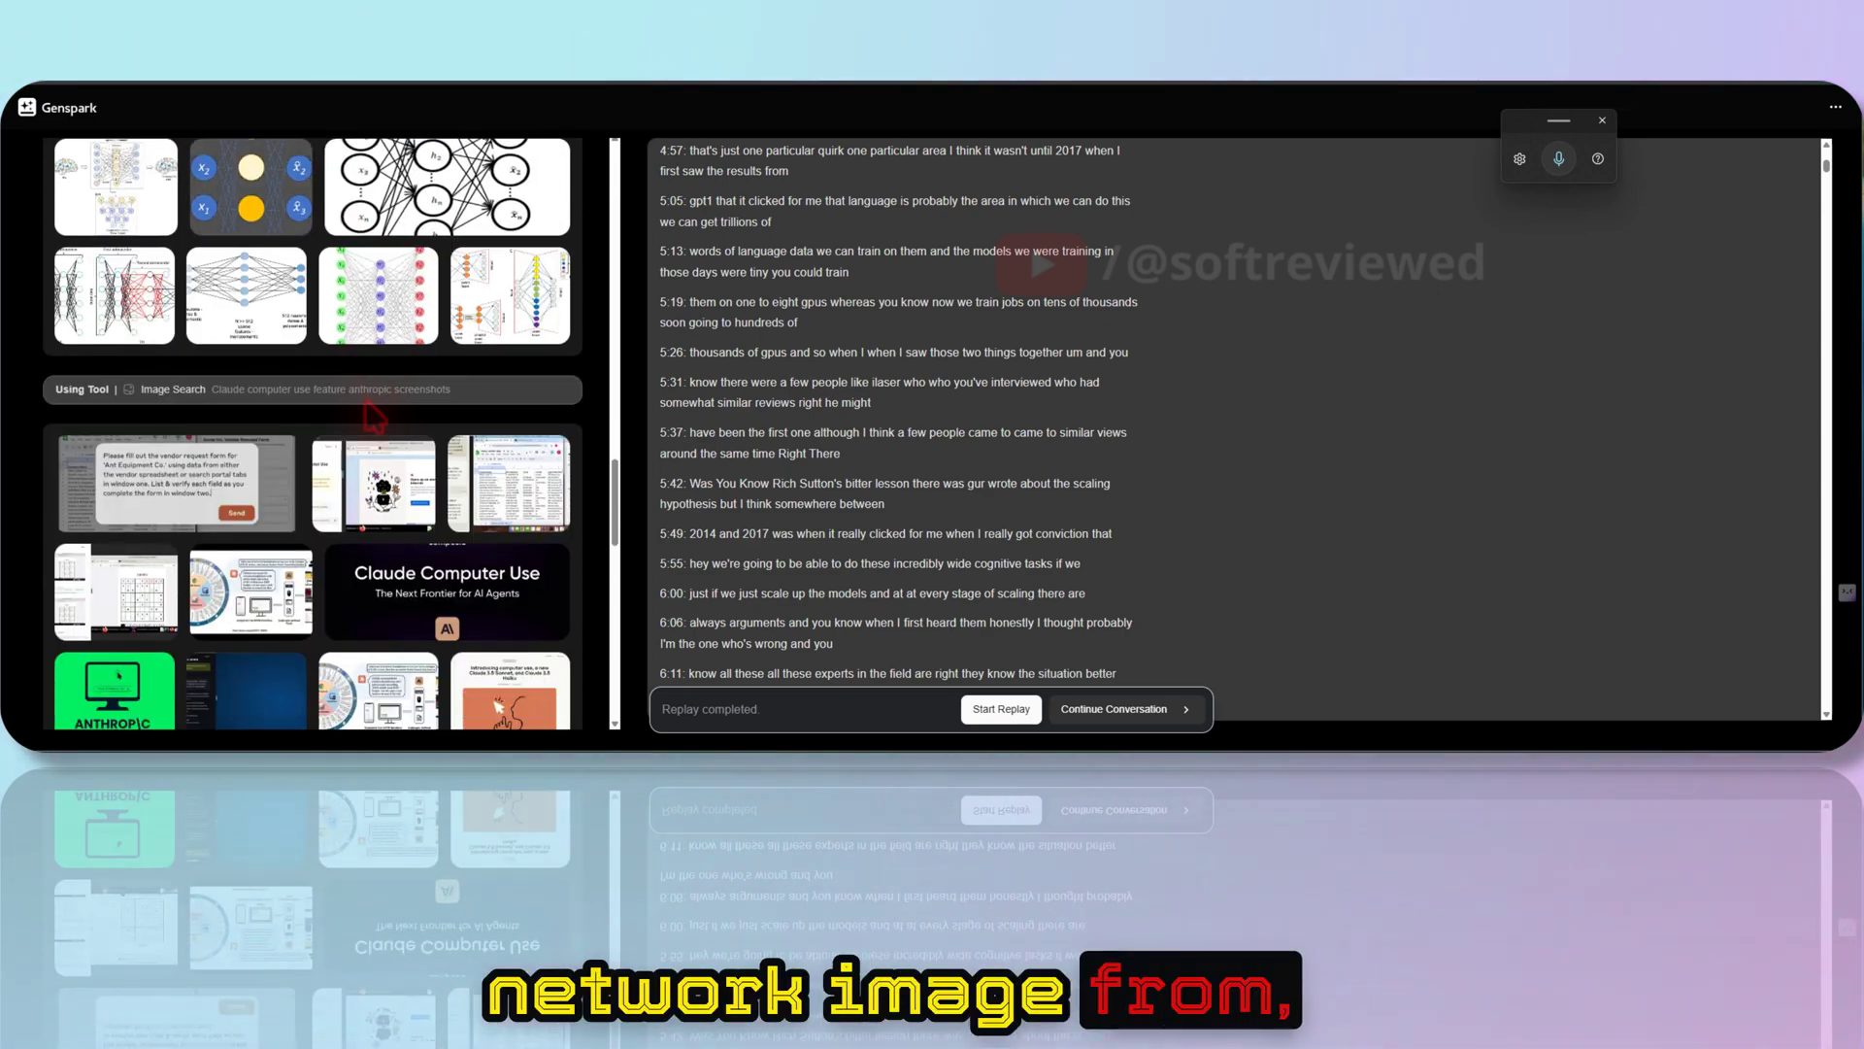
{"action": "scroll", "coordinate": [372, 417], "scroll_direction": "up", "scroll_amount": 2}
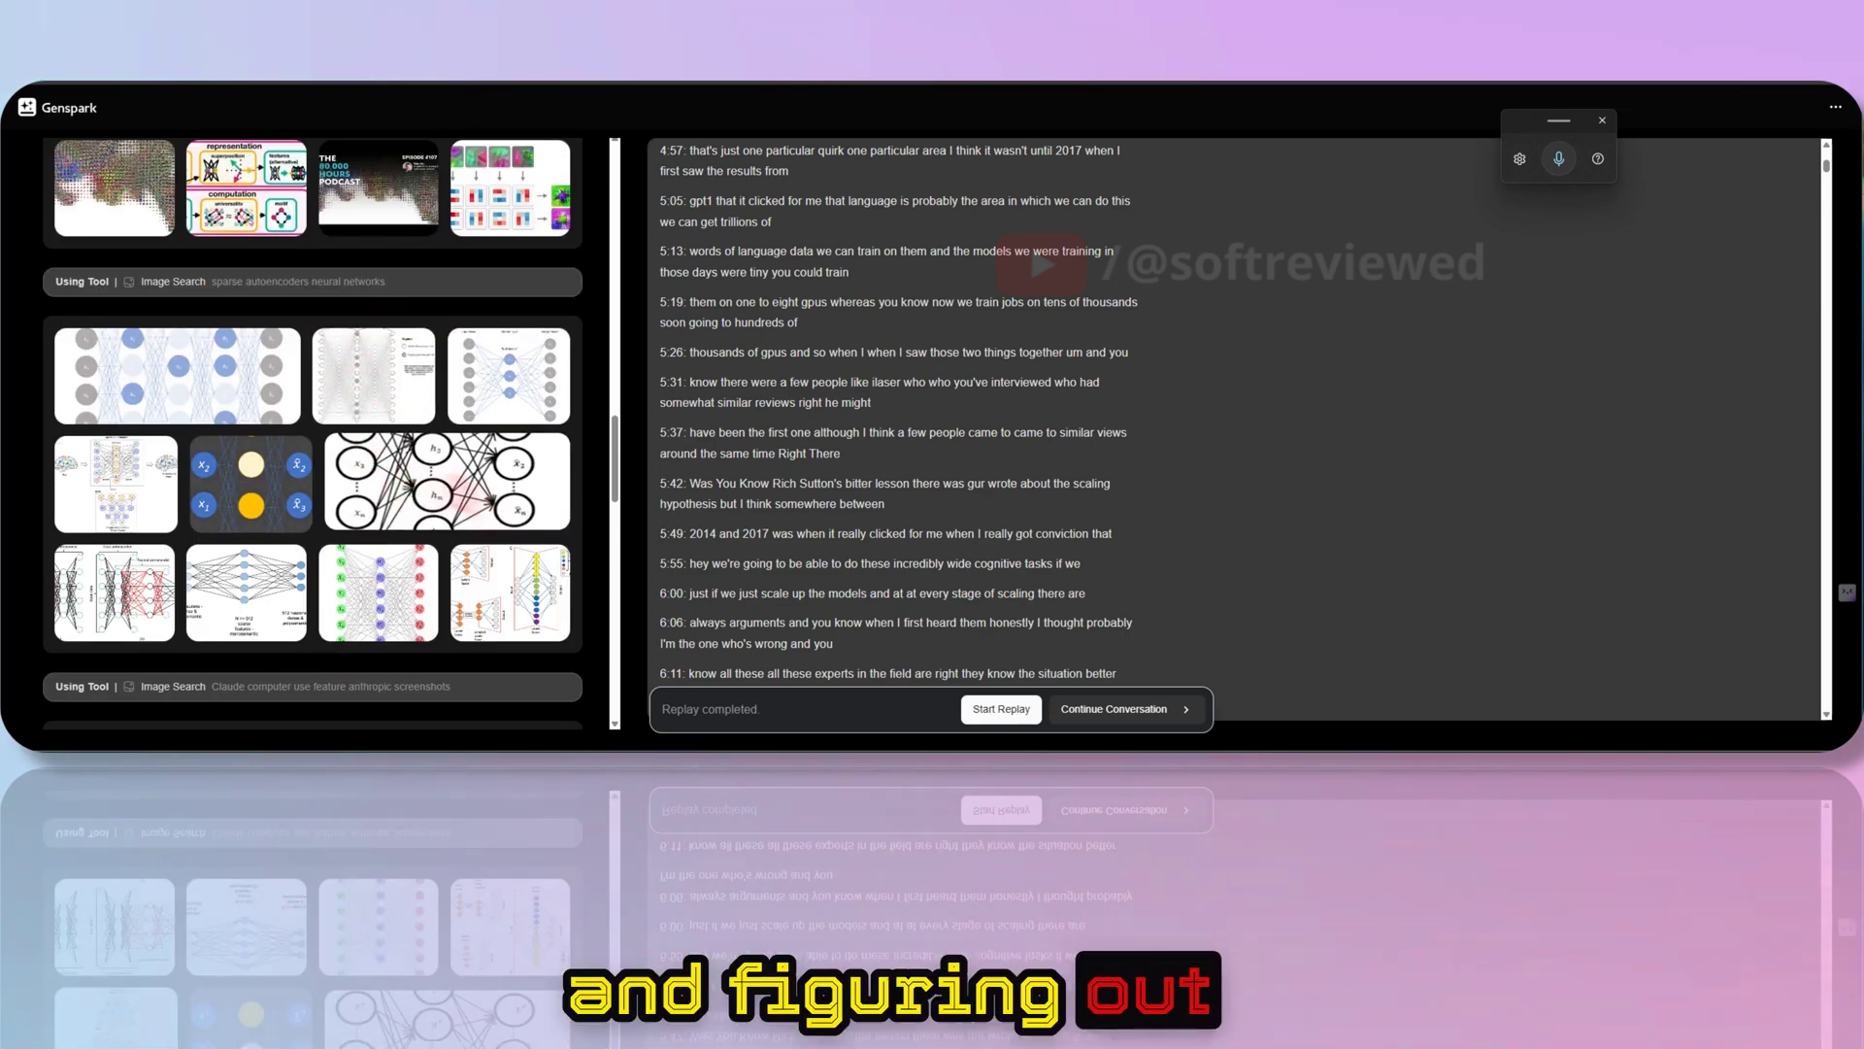
{"action": "scroll", "coordinate": [312, 438], "scroll_direction": "down", "scroll_amount": 2}
{"action": "scroll", "coordinate": [313, 437], "scroll_direction": "down", "scroll_amount": 2}
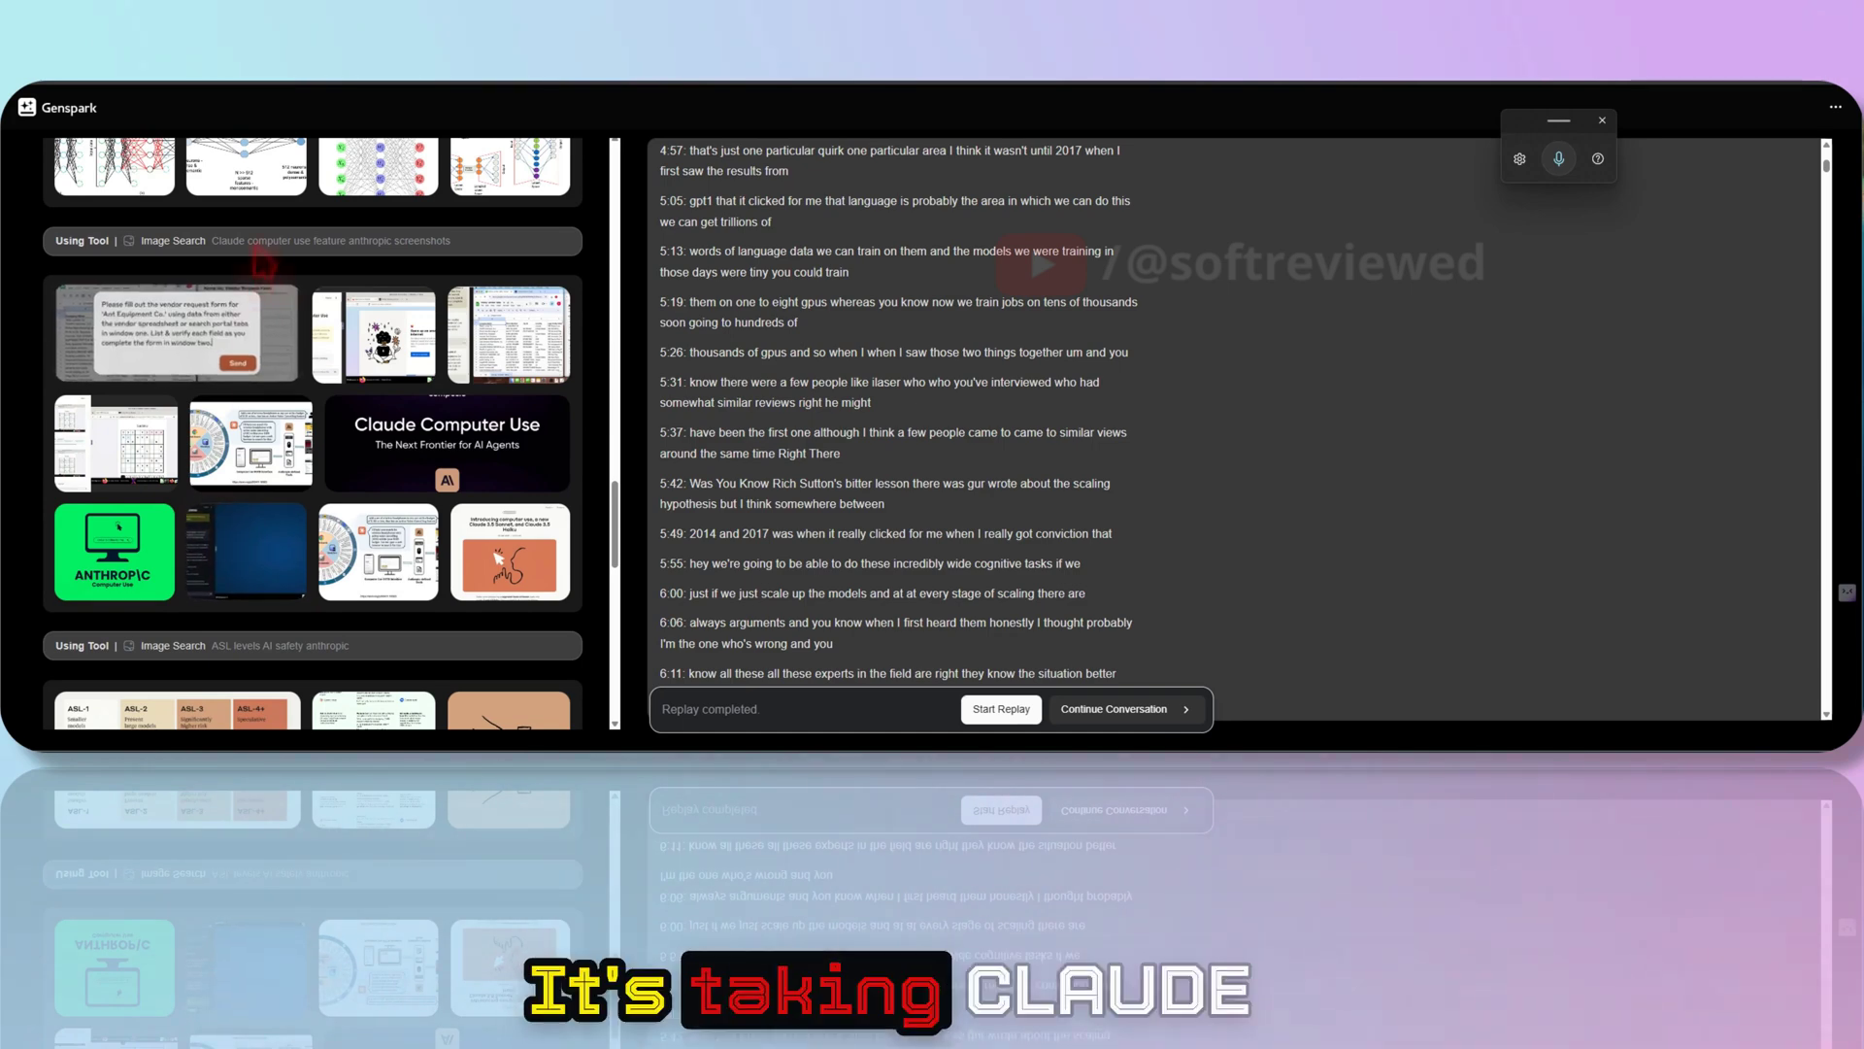
{"action": "scroll", "coordinate": [307, 423], "scroll_direction": "down", "scroll_amount": 3}
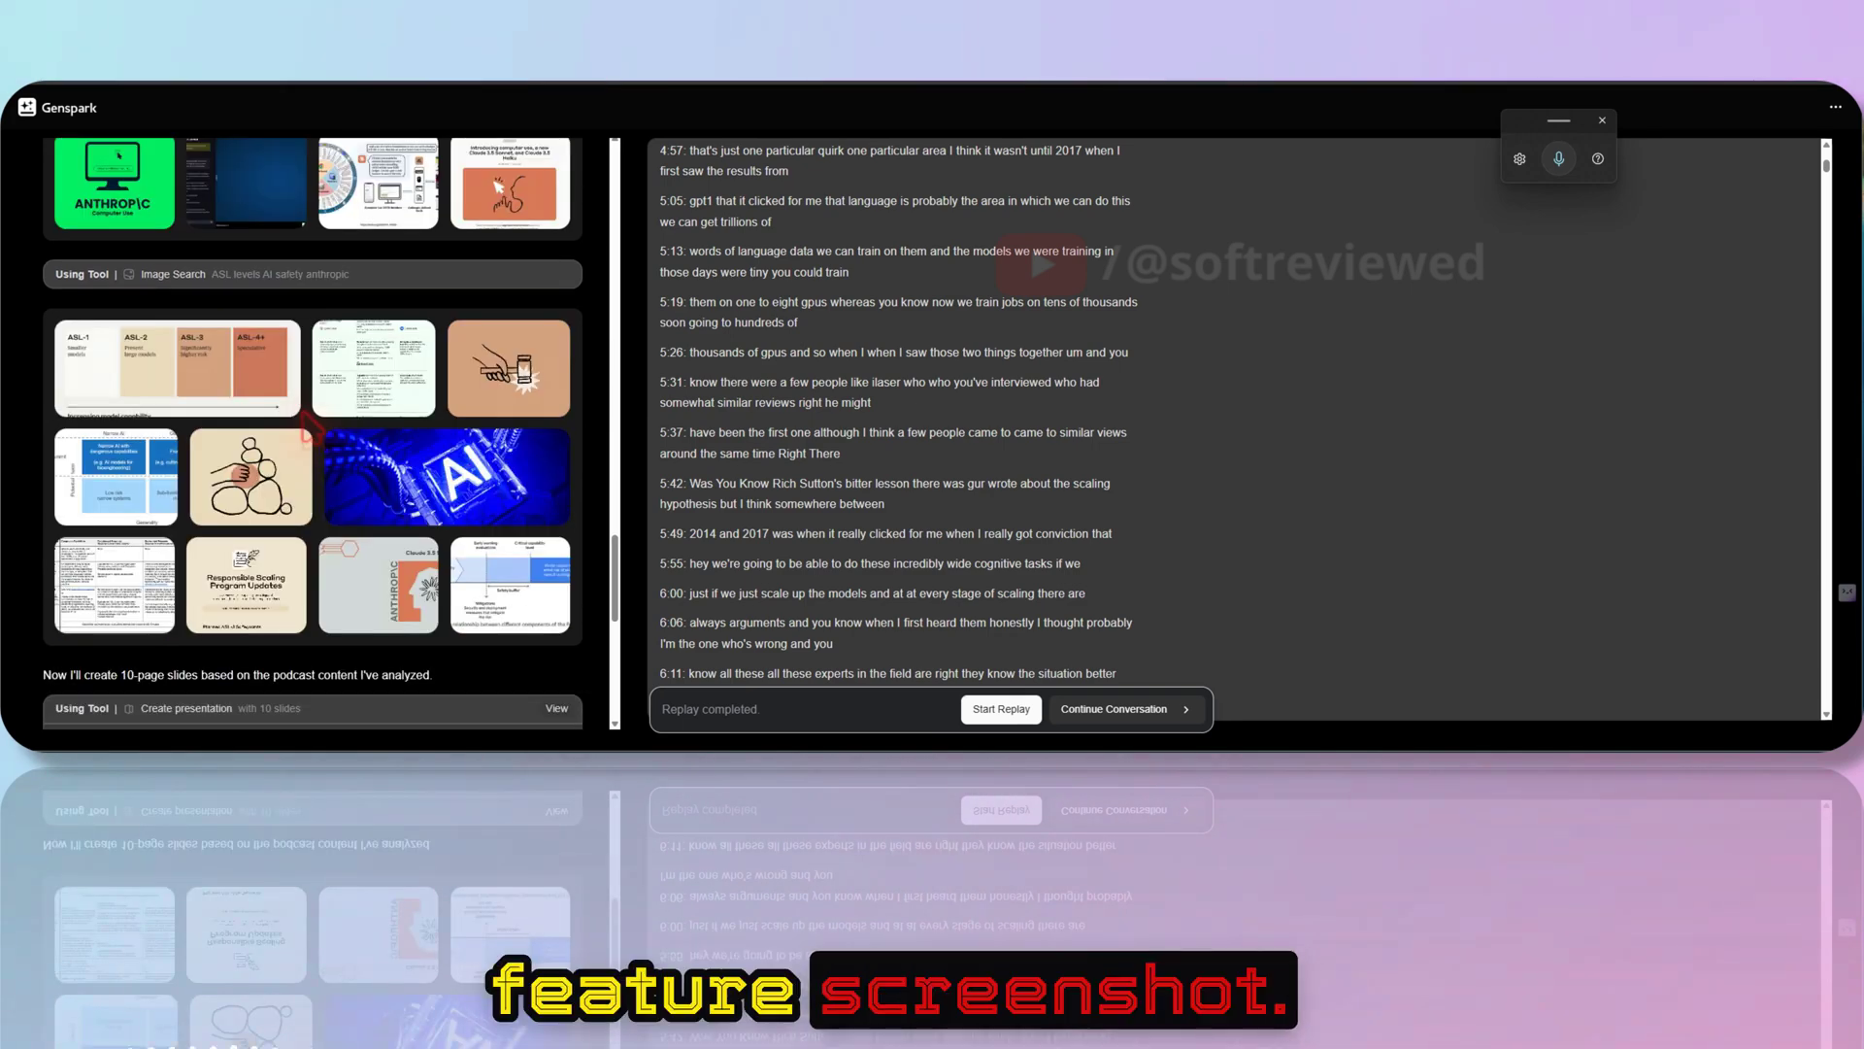
{"action": "scroll", "coordinate": [307, 428], "scroll_direction": "down", "scroll_amount": 2}
{"action": "scroll", "coordinate": [310, 427], "scroll_direction": "down", "scroll_amount": 1}
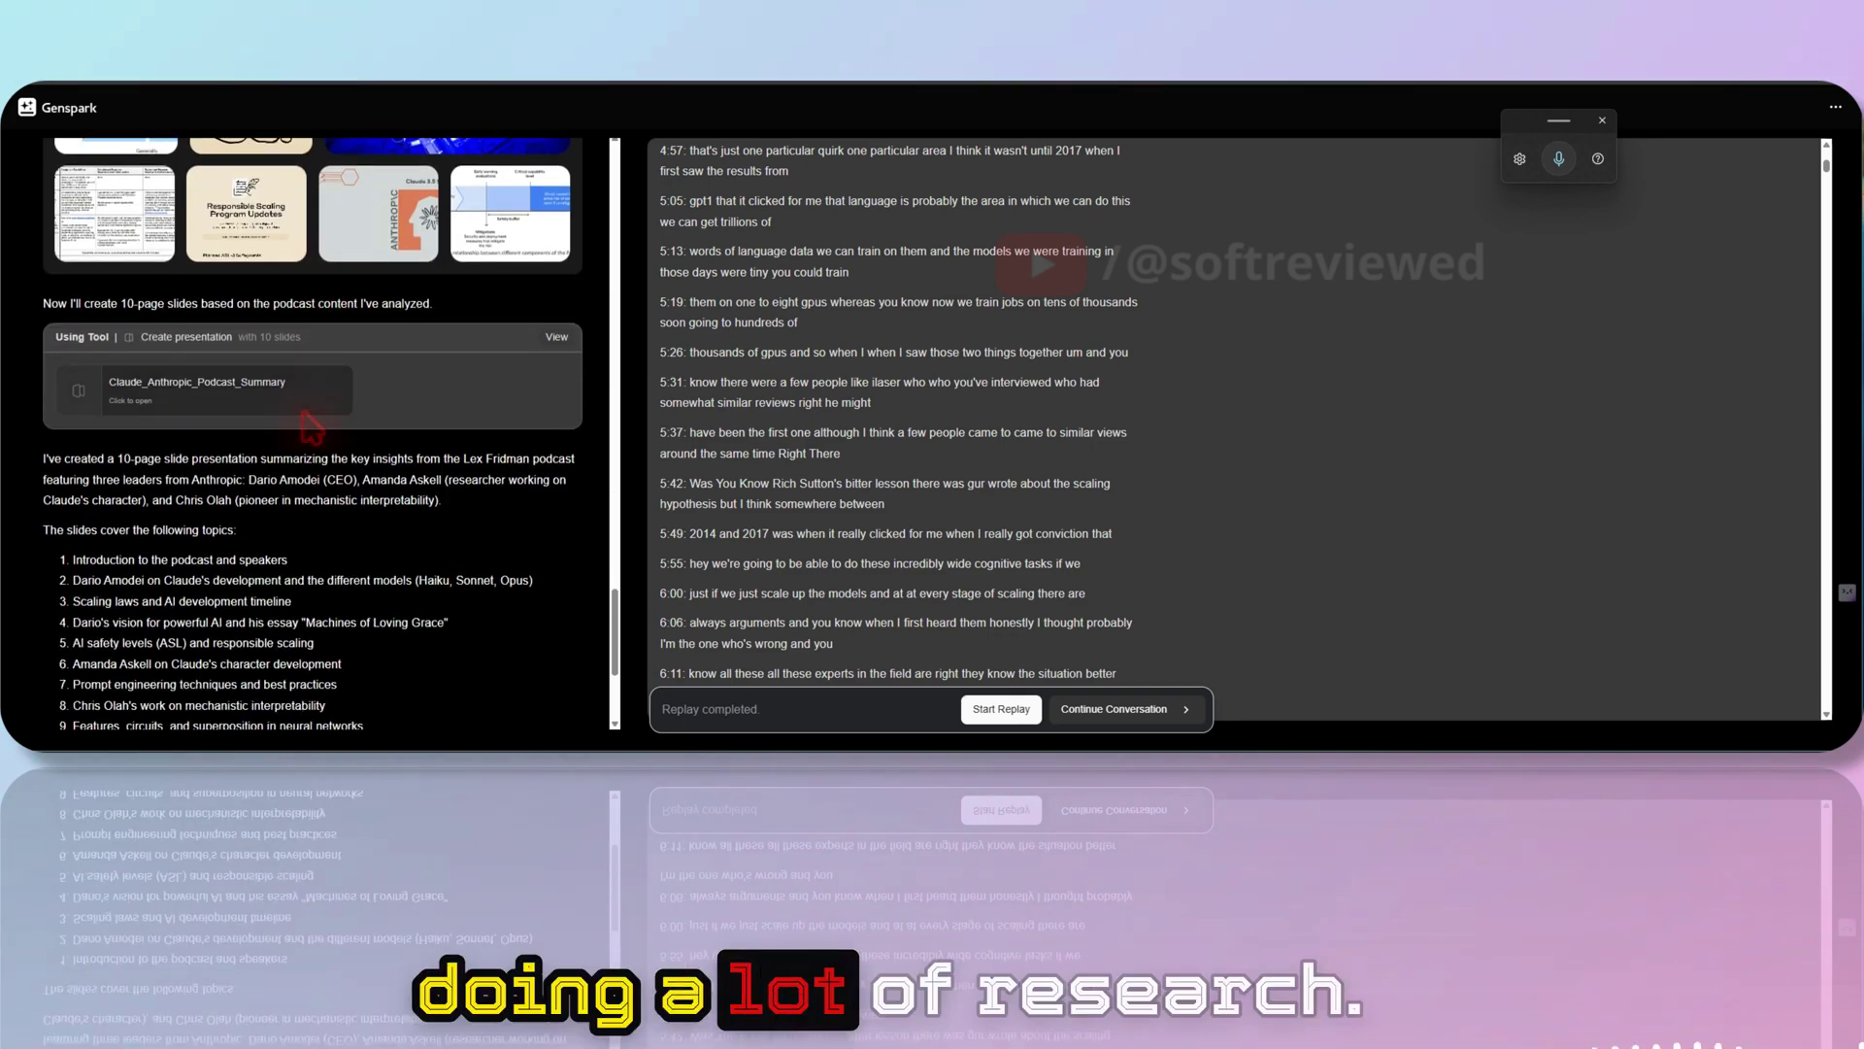
Open the Claude_Anthropic_Podcast_Summary presentation card for preview
{"action": "left_click", "coordinate": [236, 387]}
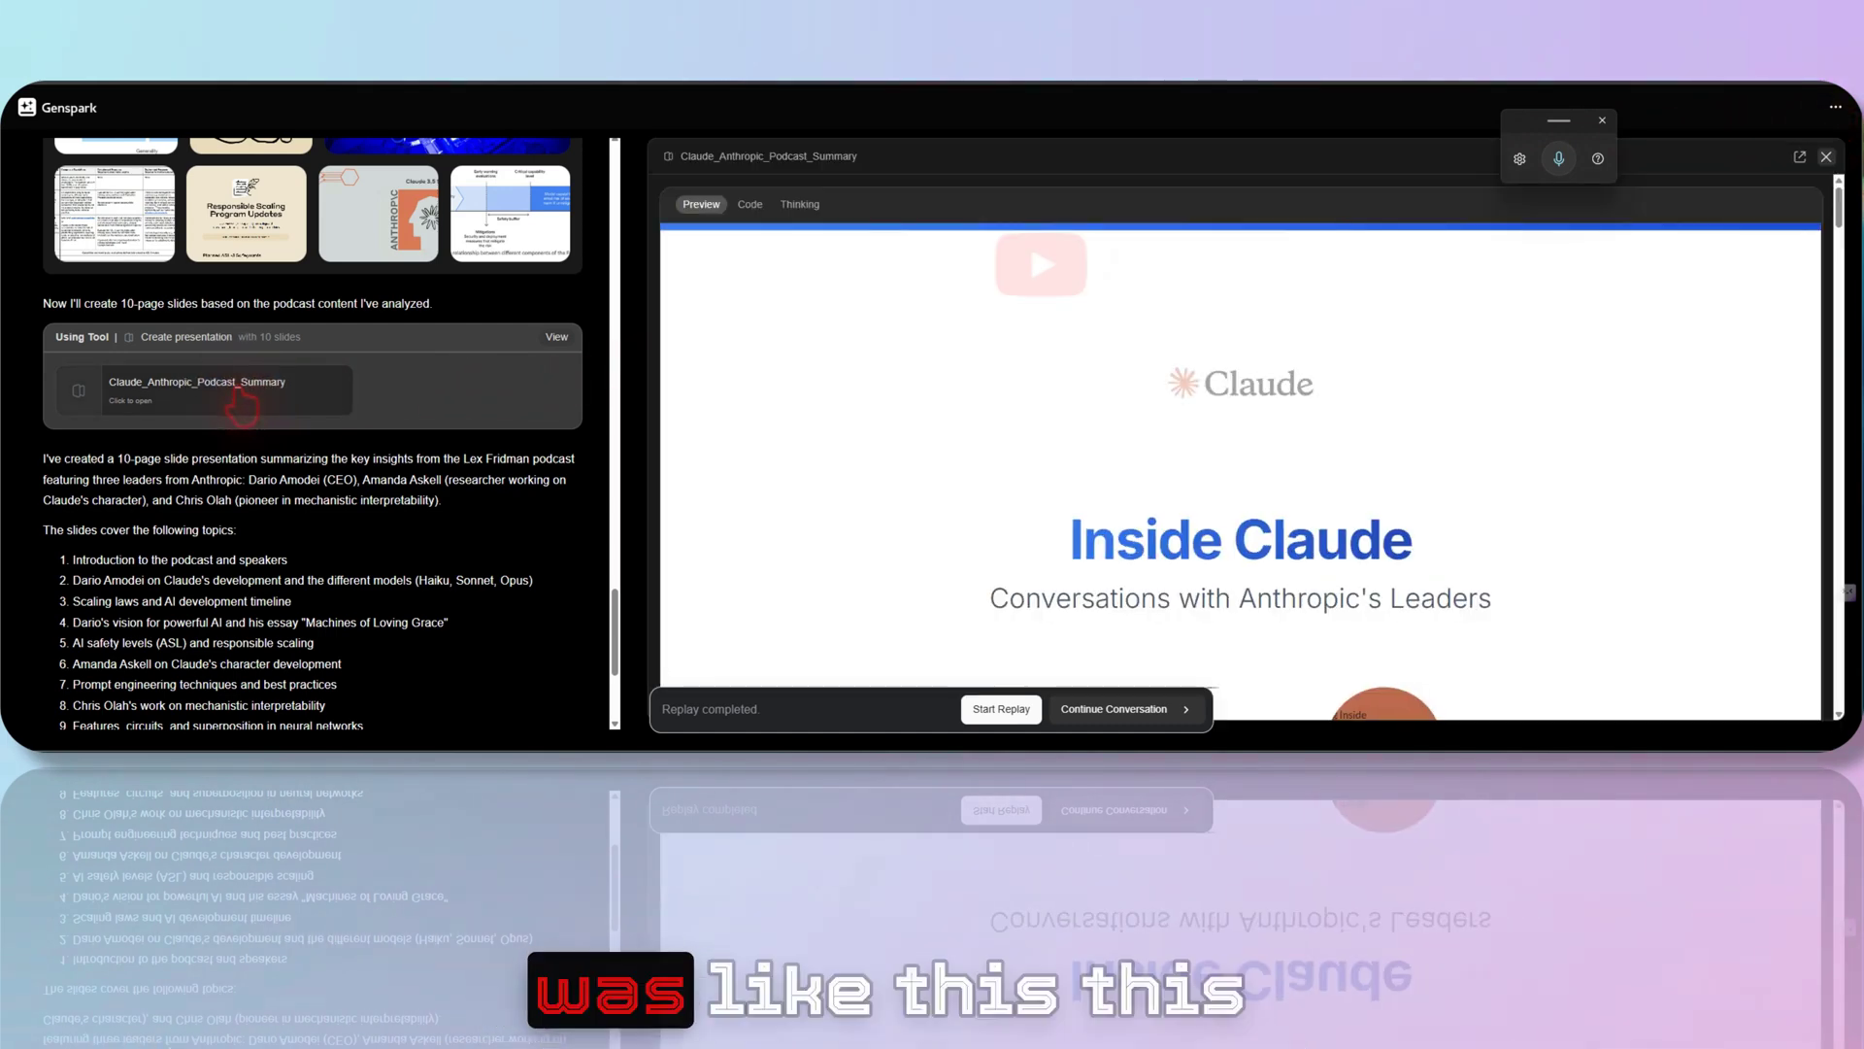
{"action": "scroll", "coordinate": [969, 350], "scroll_direction": "down", "scroll_amount": 3}
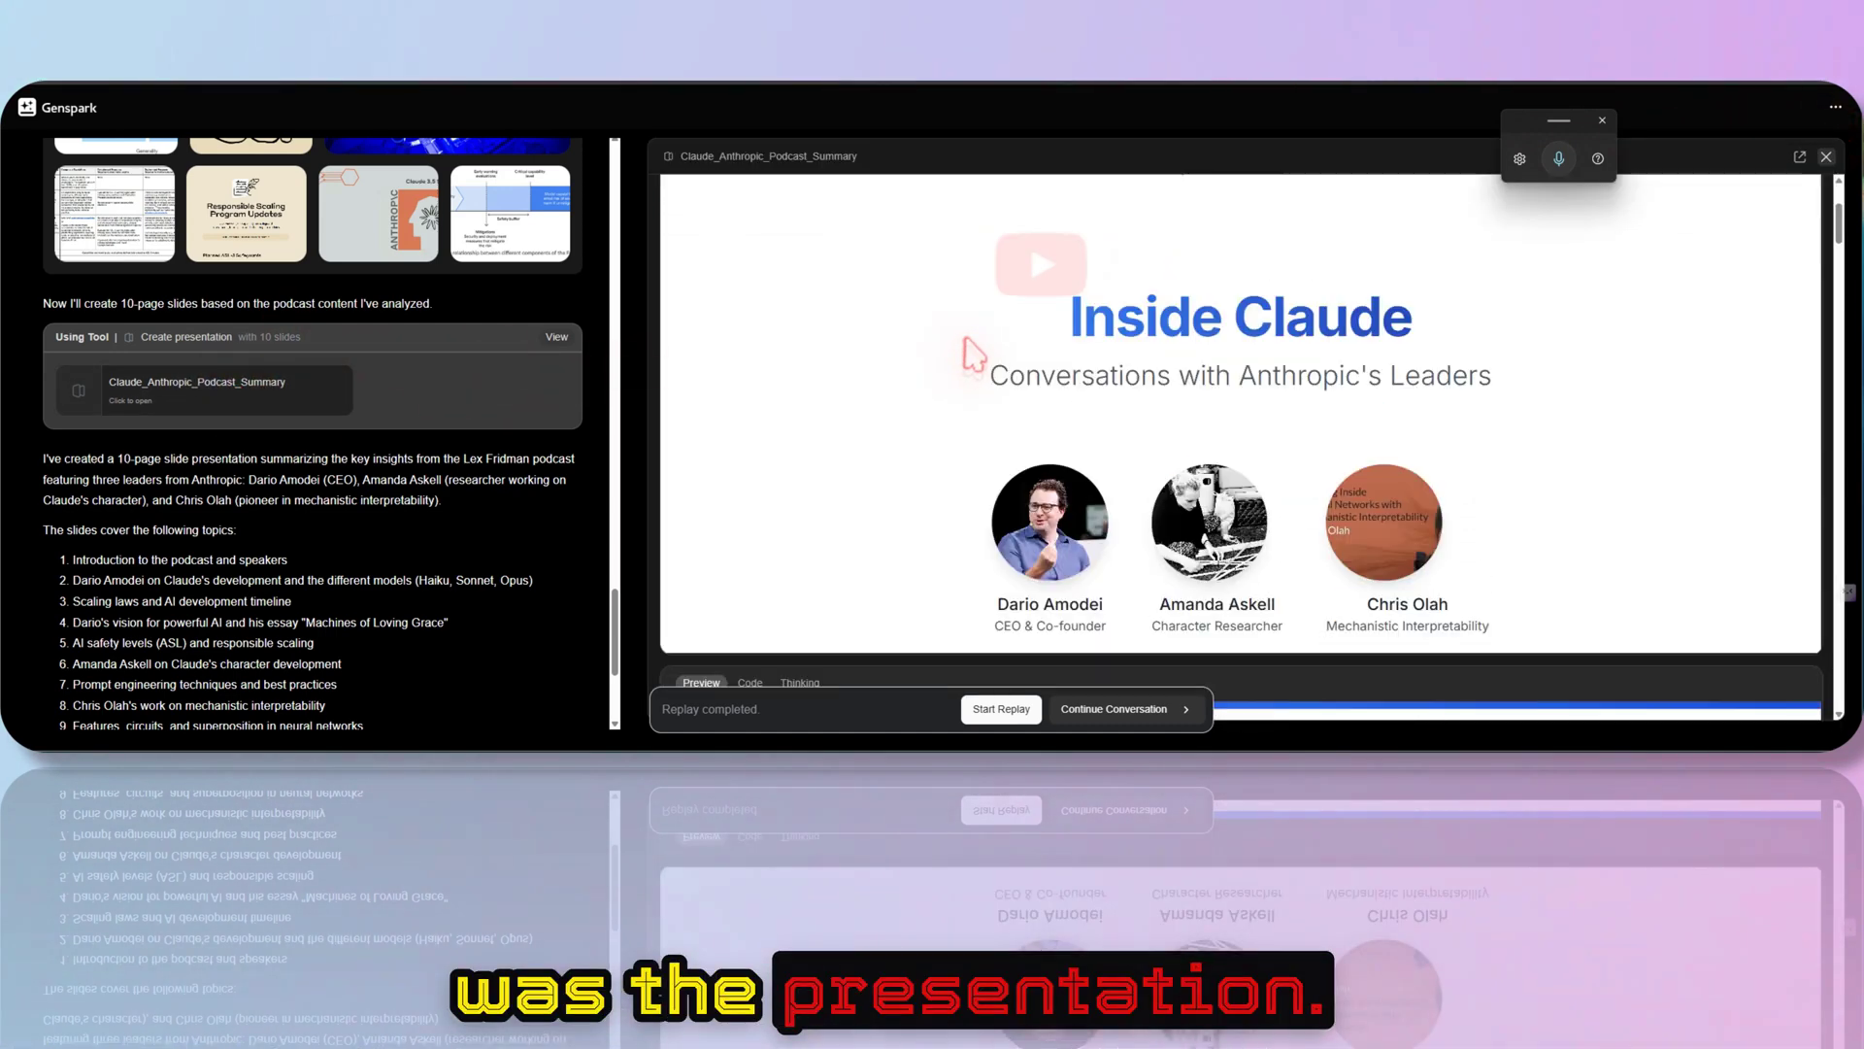
{"action": "scroll", "coordinate": [985, 371], "scroll_direction": "up", "scroll_amount": 2}
{"action": "scroll", "coordinate": [988, 376], "scroll_direction": "down", "scroll_amount": 3}
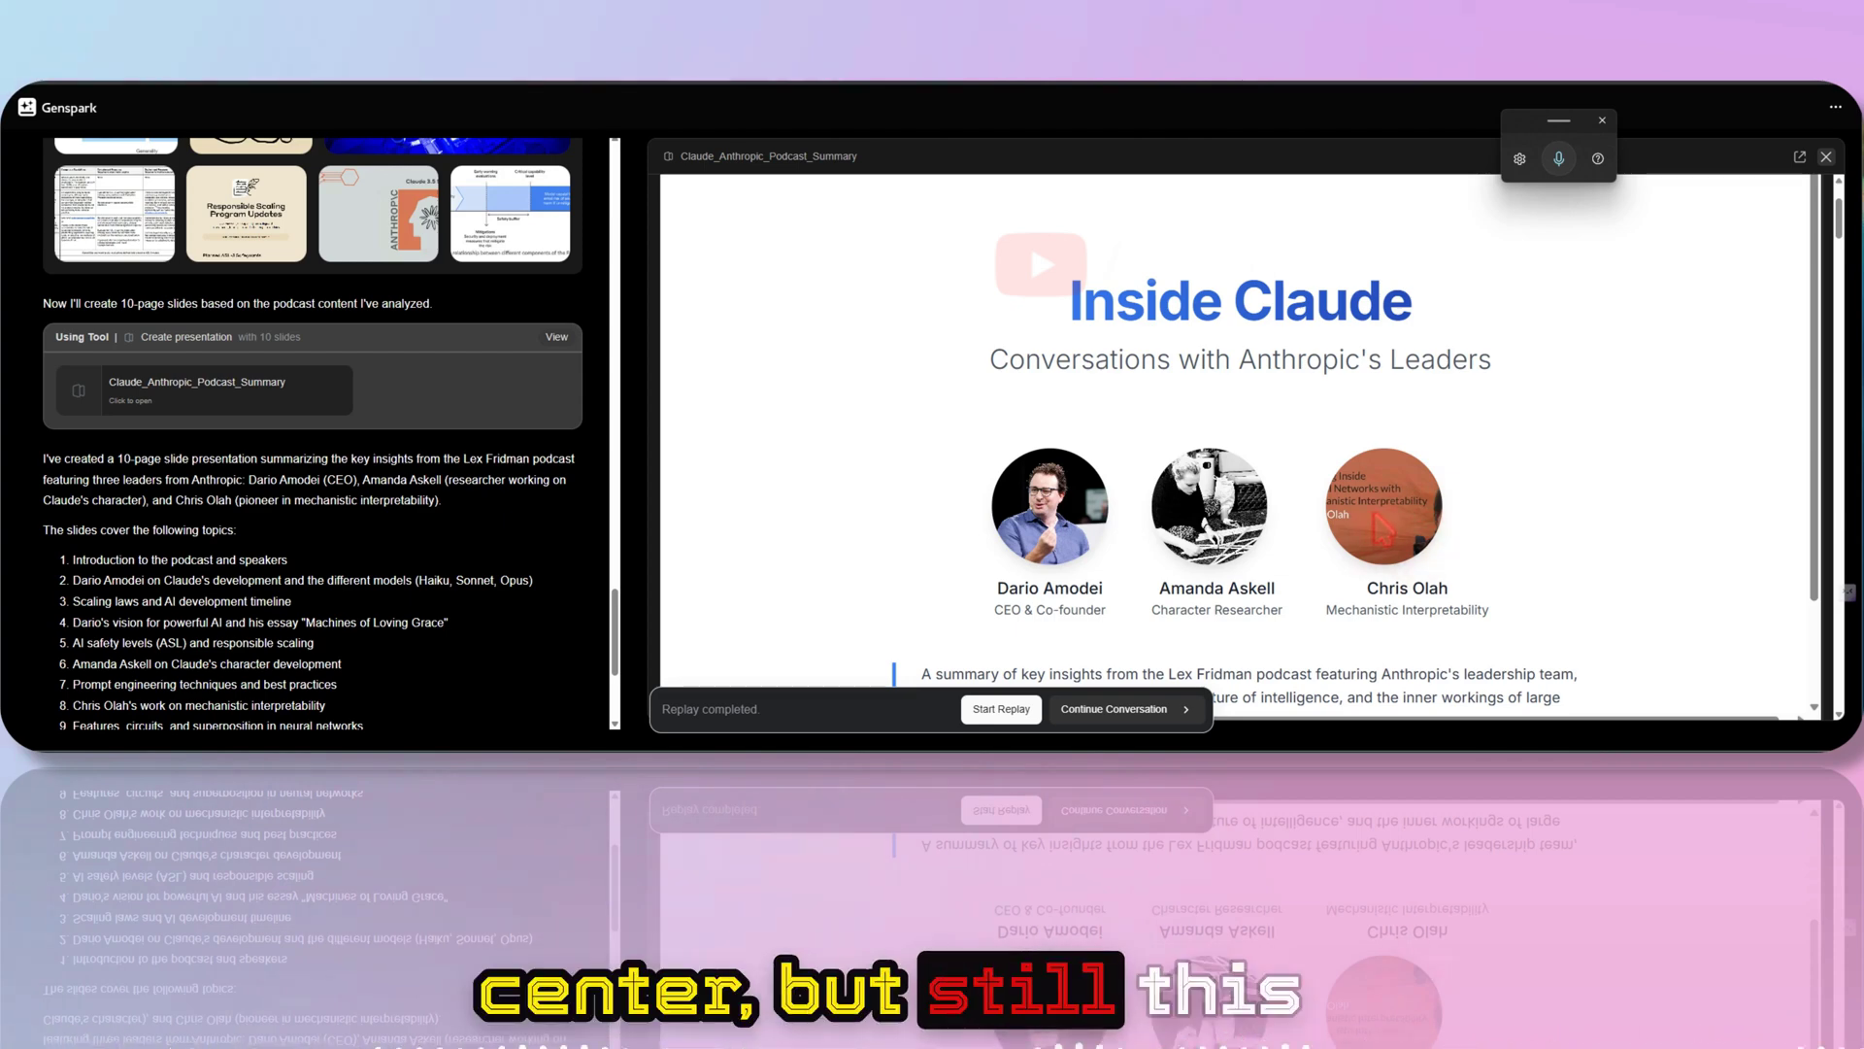
{"action": "scroll", "coordinate": [1381, 534], "scroll_direction": "down", "scroll_amount": 2}
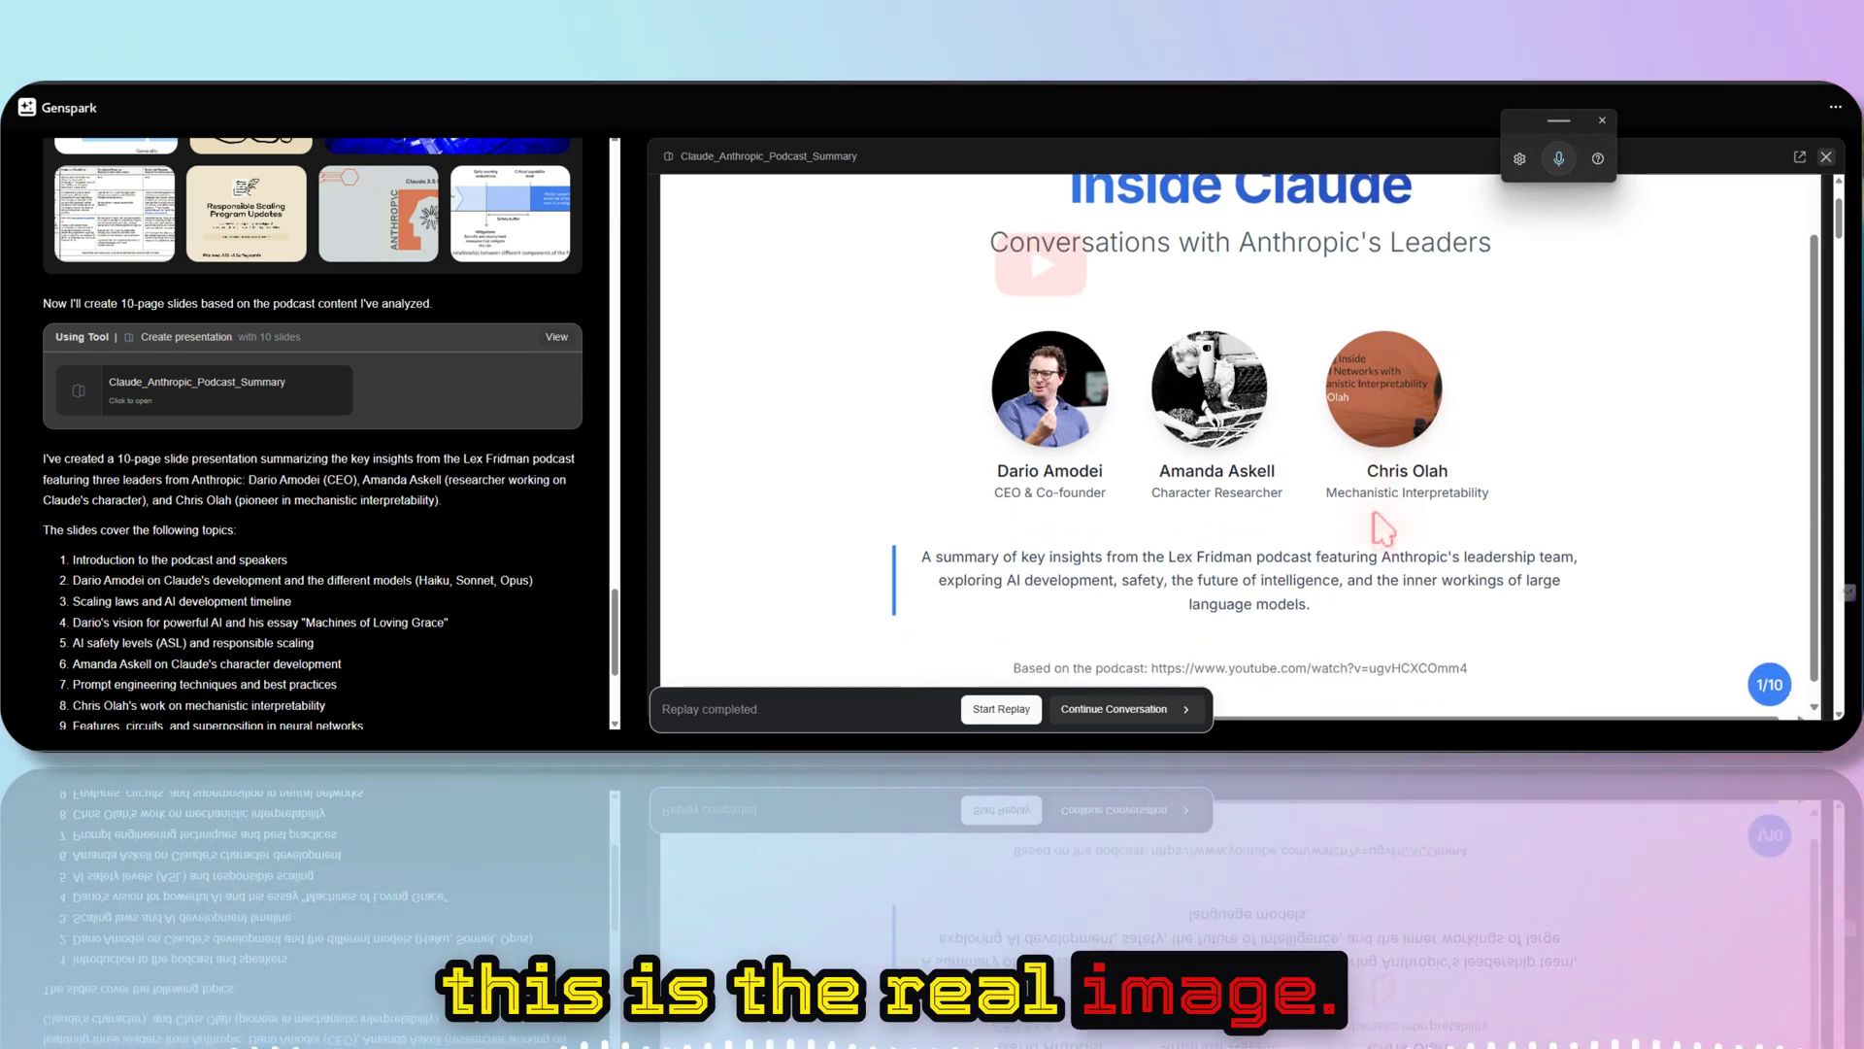
{"action": "scroll", "coordinate": [1170, 524], "scroll_direction": "down", "scroll_amount": 5}
{"action": "scroll", "coordinate": [1170, 526], "scroll_direction": "up", "scroll_amount": 5}
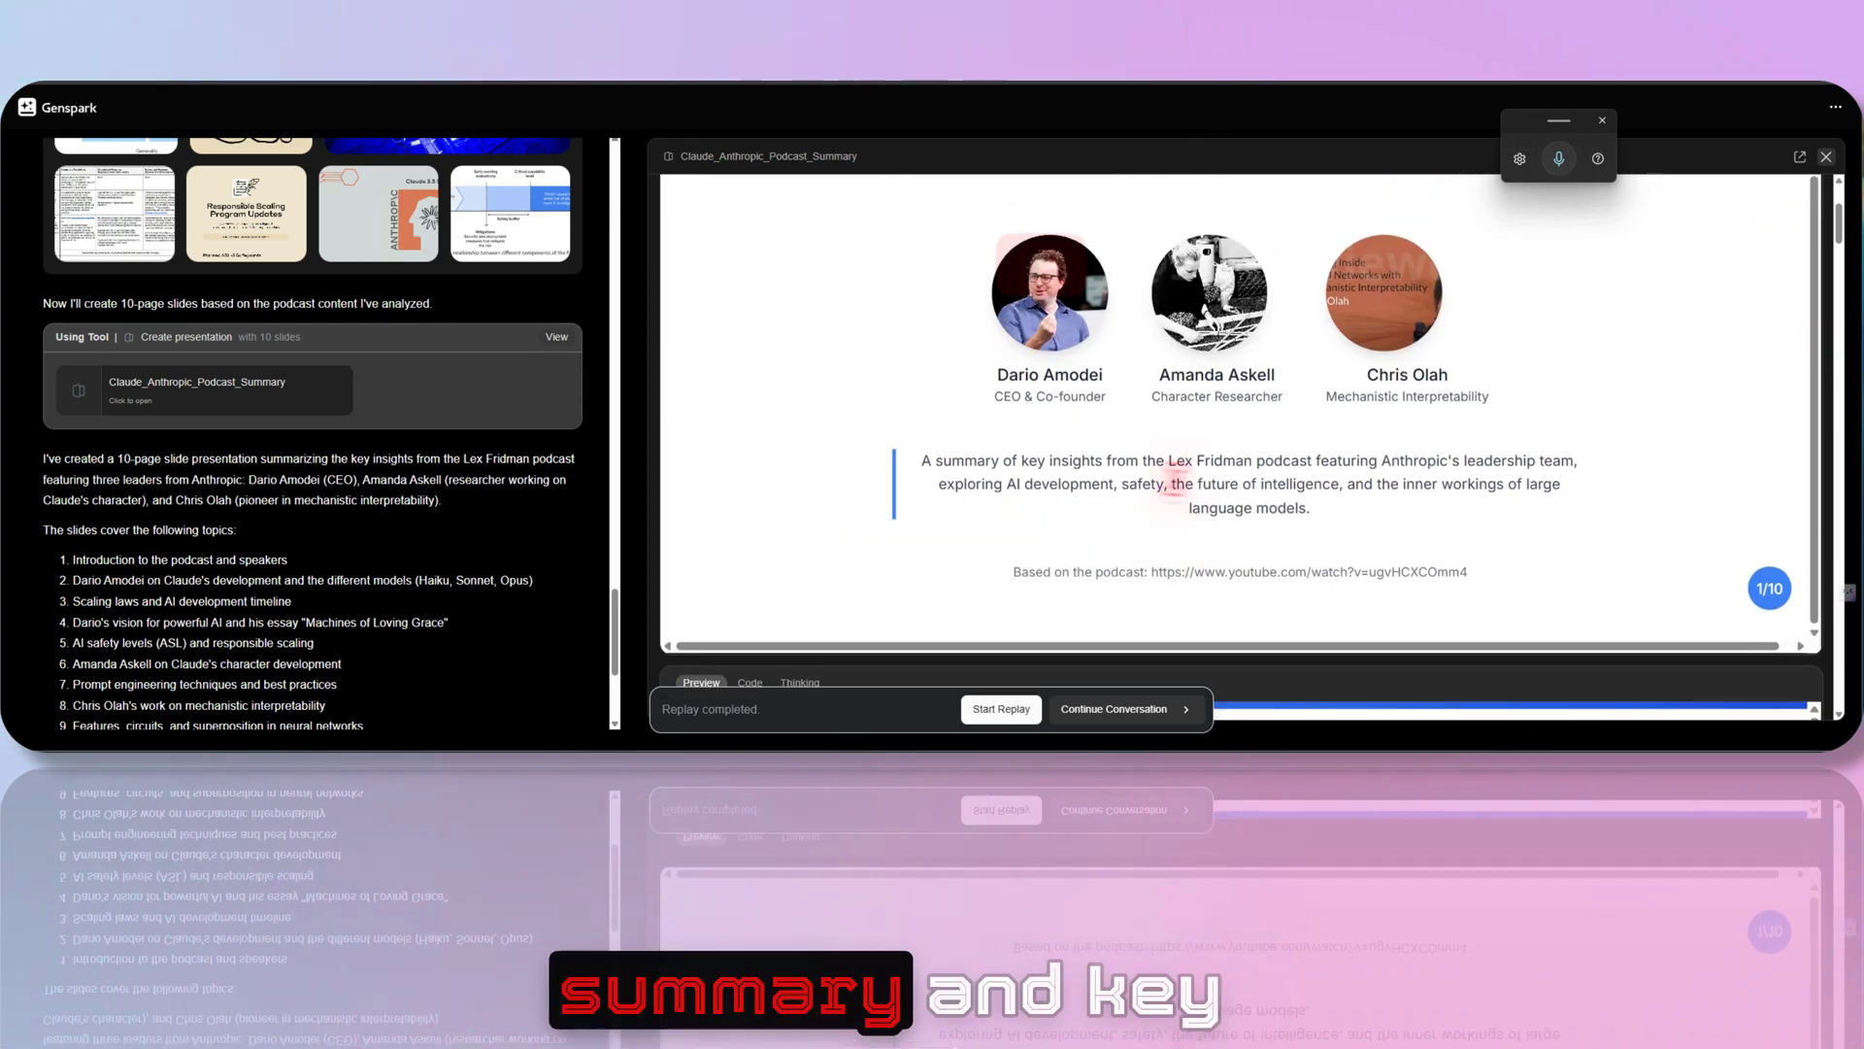
{"action": "scroll", "coordinate": [1457, 487], "scroll_direction": "down", "scroll_amount": 5}
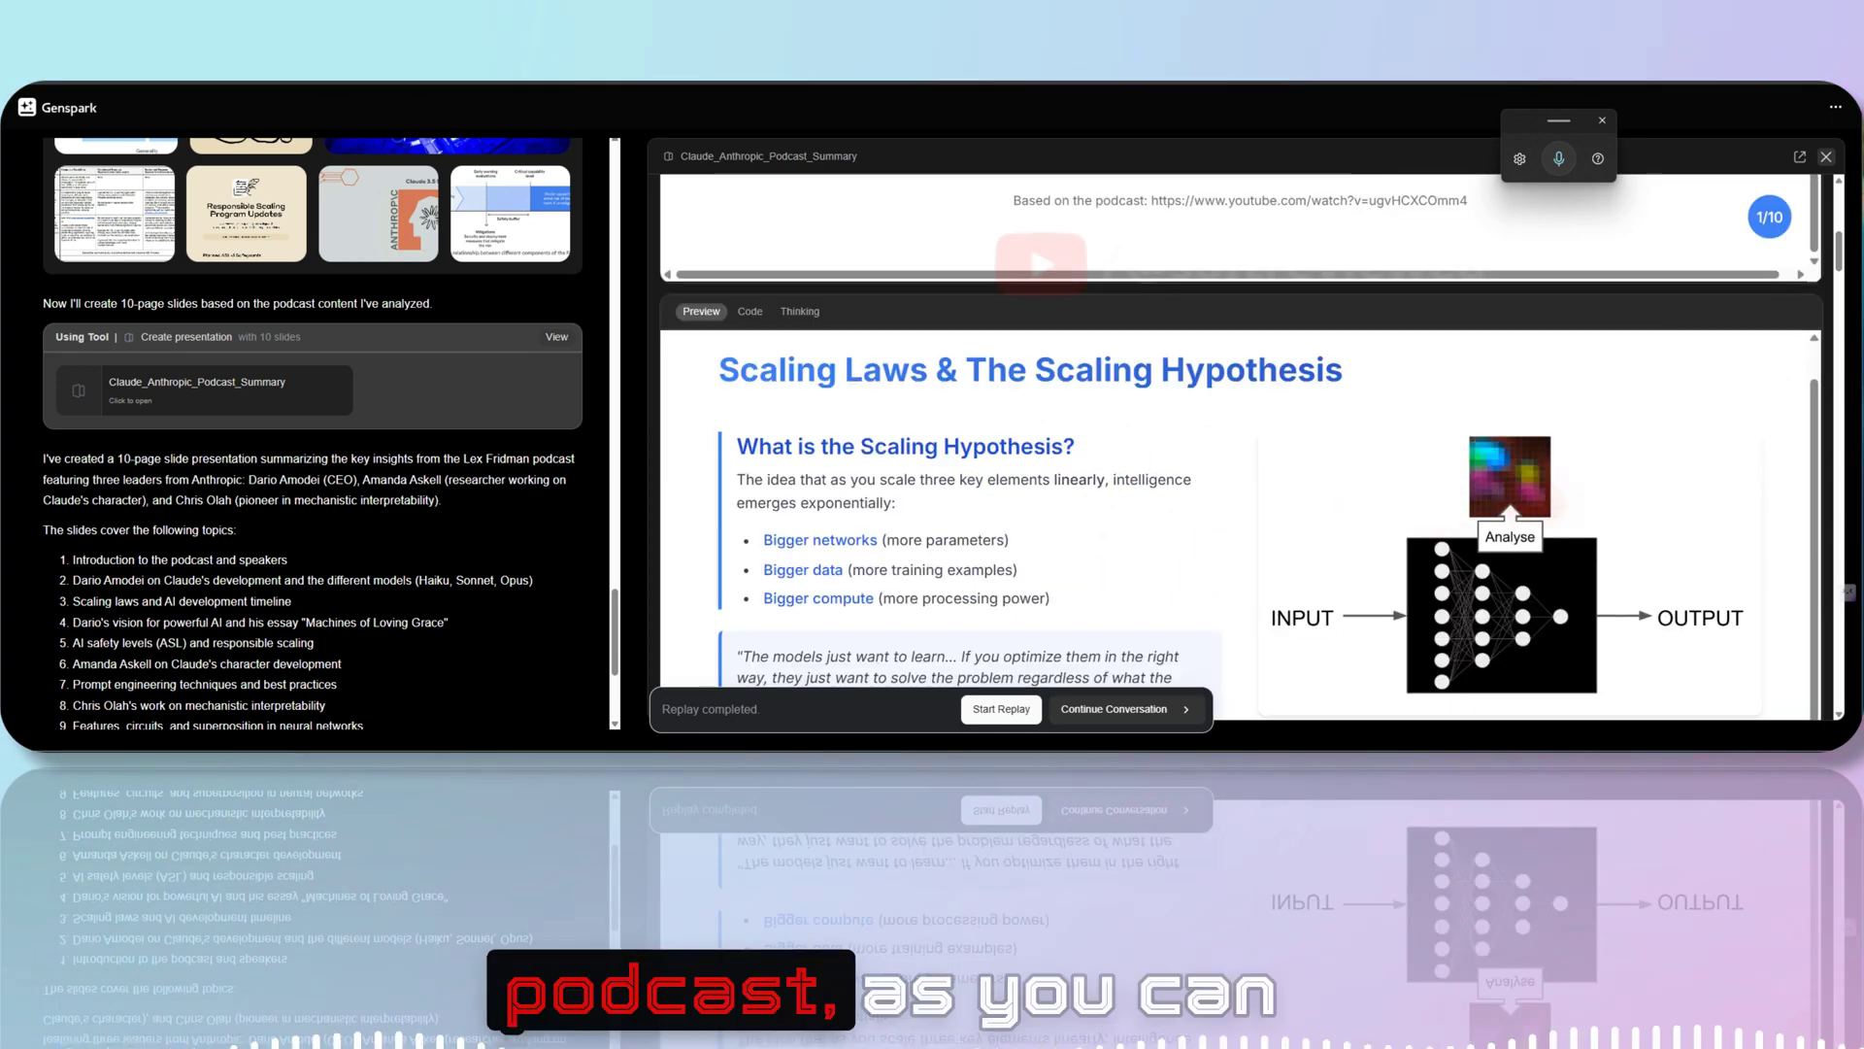
{"action": "scroll", "coordinate": [1531, 496], "scroll_direction": "down", "scroll_amount": 2}
{"action": "scroll", "coordinate": [1602, 497], "scroll_direction": "up", "scroll_amount": 1}
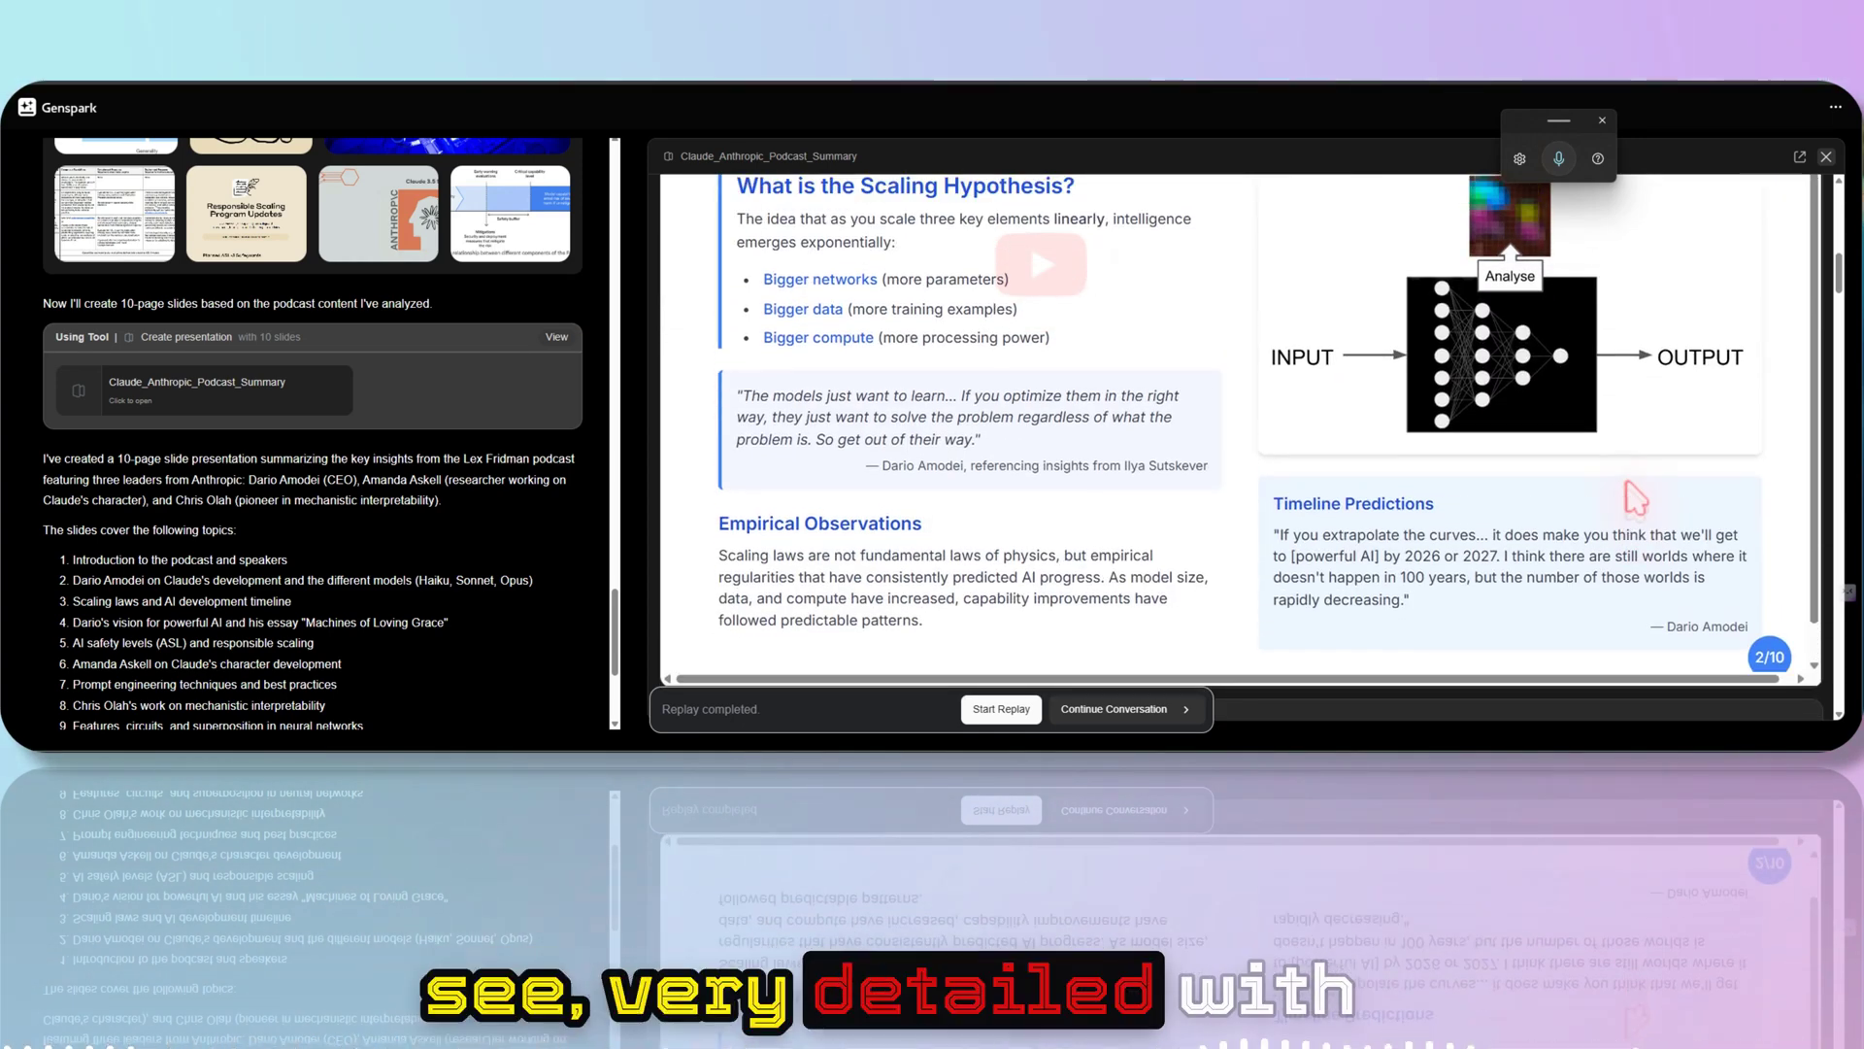
{"action": "scroll", "coordinate": [1354, 440], "scroll_direction": "up", "scroll_amount": 1}
{"action": "scroll", "coordinate": [1354, 445], "scroll_direction": "down", "scroll_amount": 1}
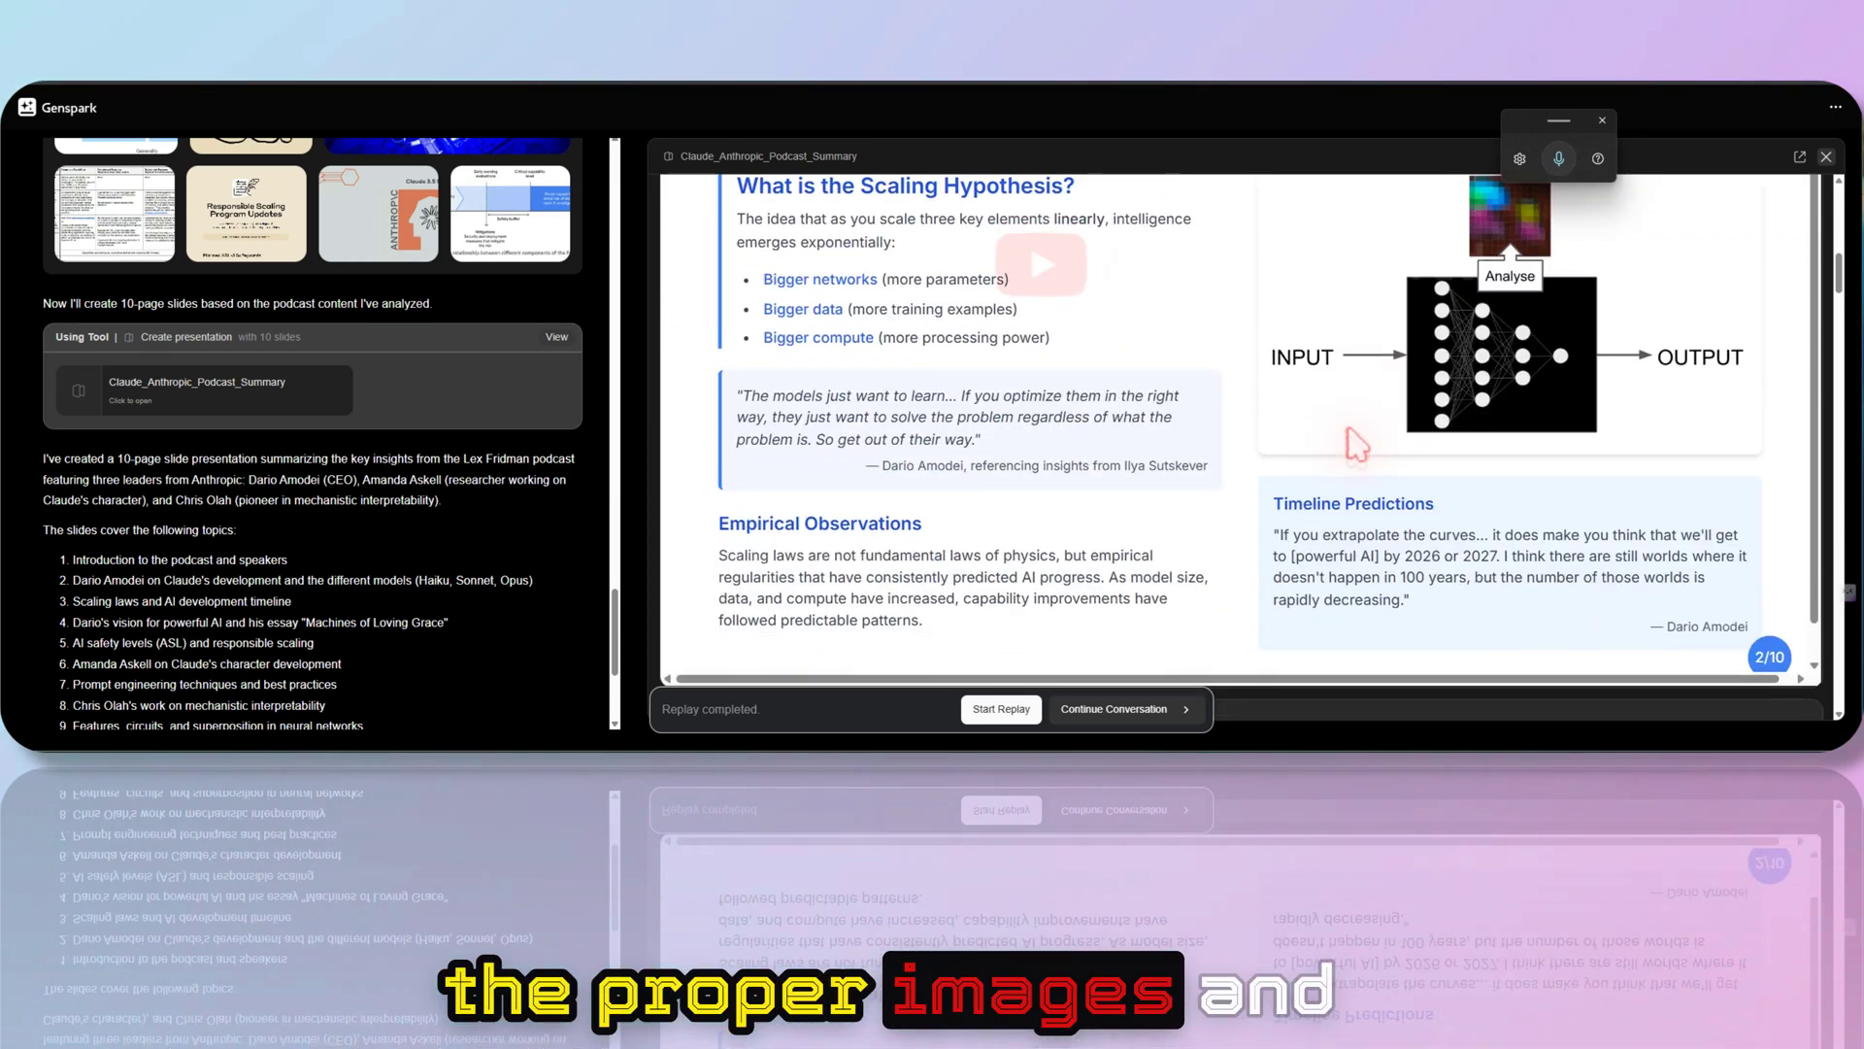
{"action": "scroll", "coordinate": [1355, 444], "scroll_direction": "down", "scroll_amount": 1}
{"action": "scroll", "coordinate": [1333, 495], "scroll_direction": "down", "scroll_amount": 5}
{"action": "scroll", "coordinate": [1321, 516], "scroll_direction": "down", "scroll_amount": 2}
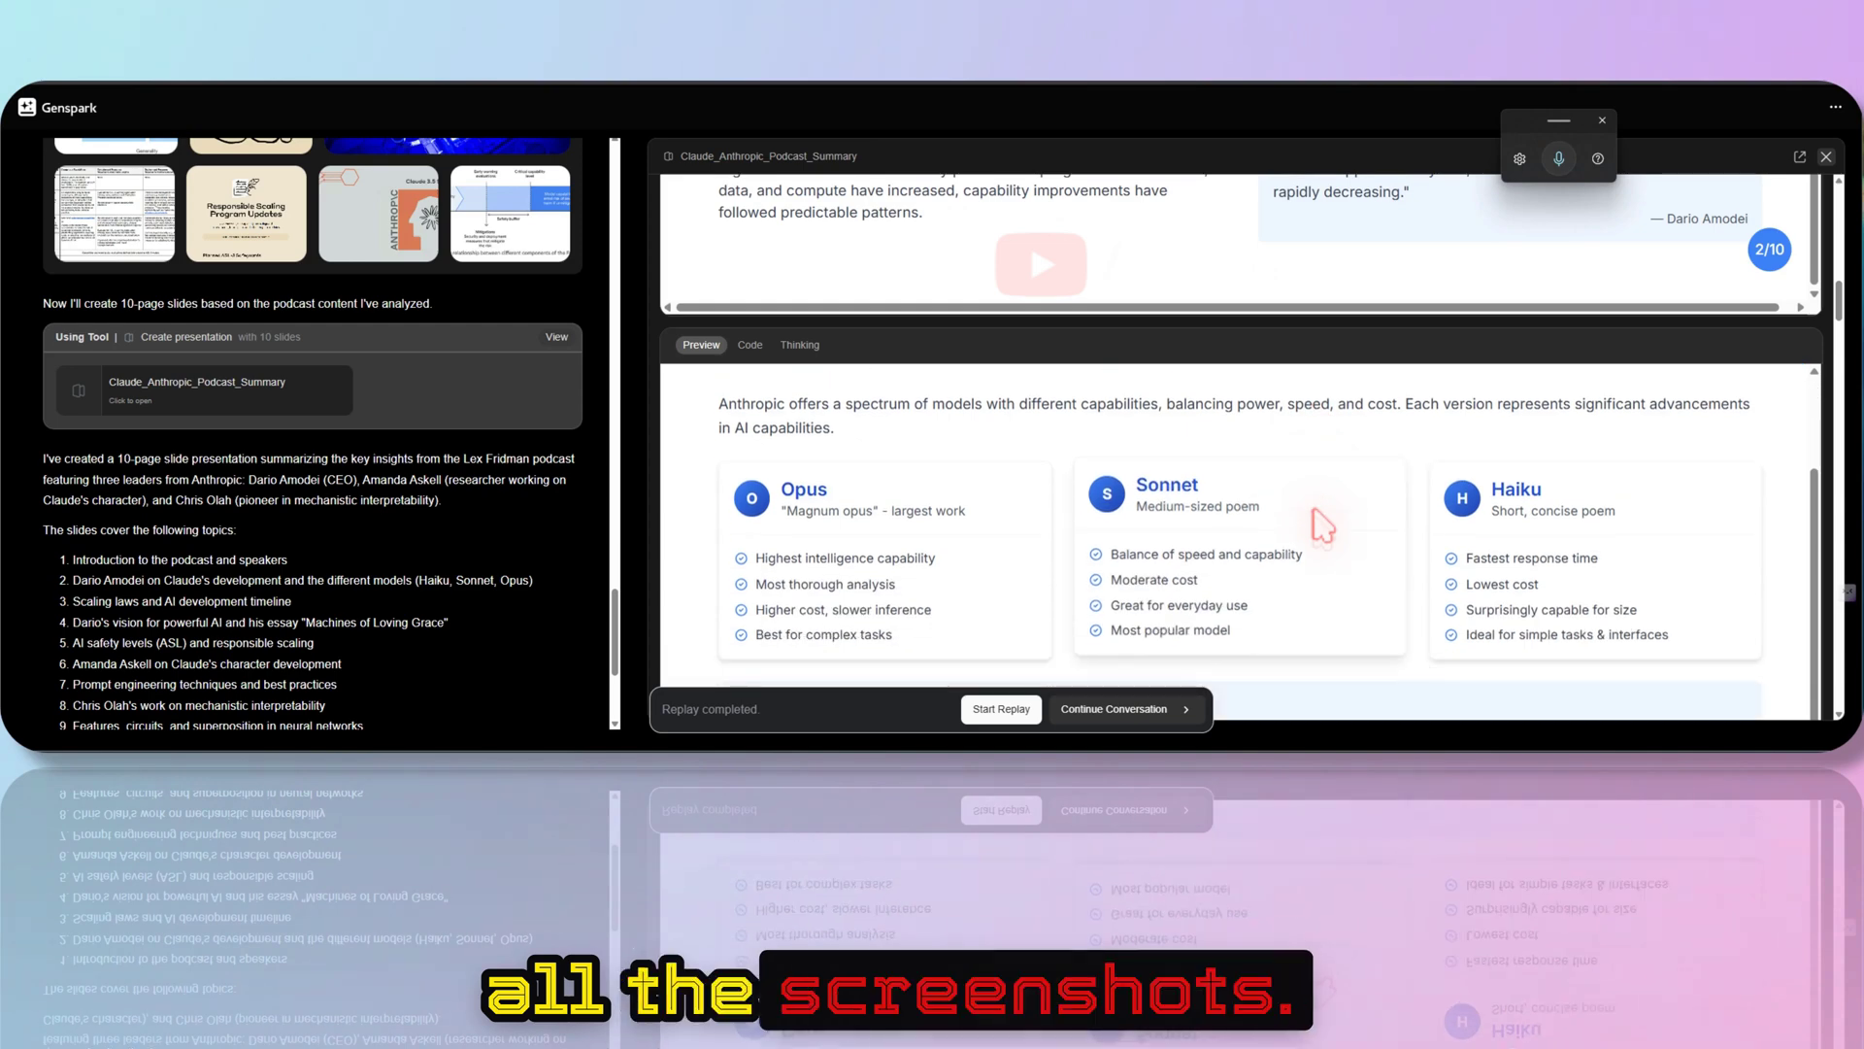
{"action": "scroll", "coordinate": [1323, 524], "scroll_direction": "down", "scroll_amount": 2}
{"action": "scroll", "coordinate": [1203, 404], "scroll_direction": "up", "scroll_amount": 1}
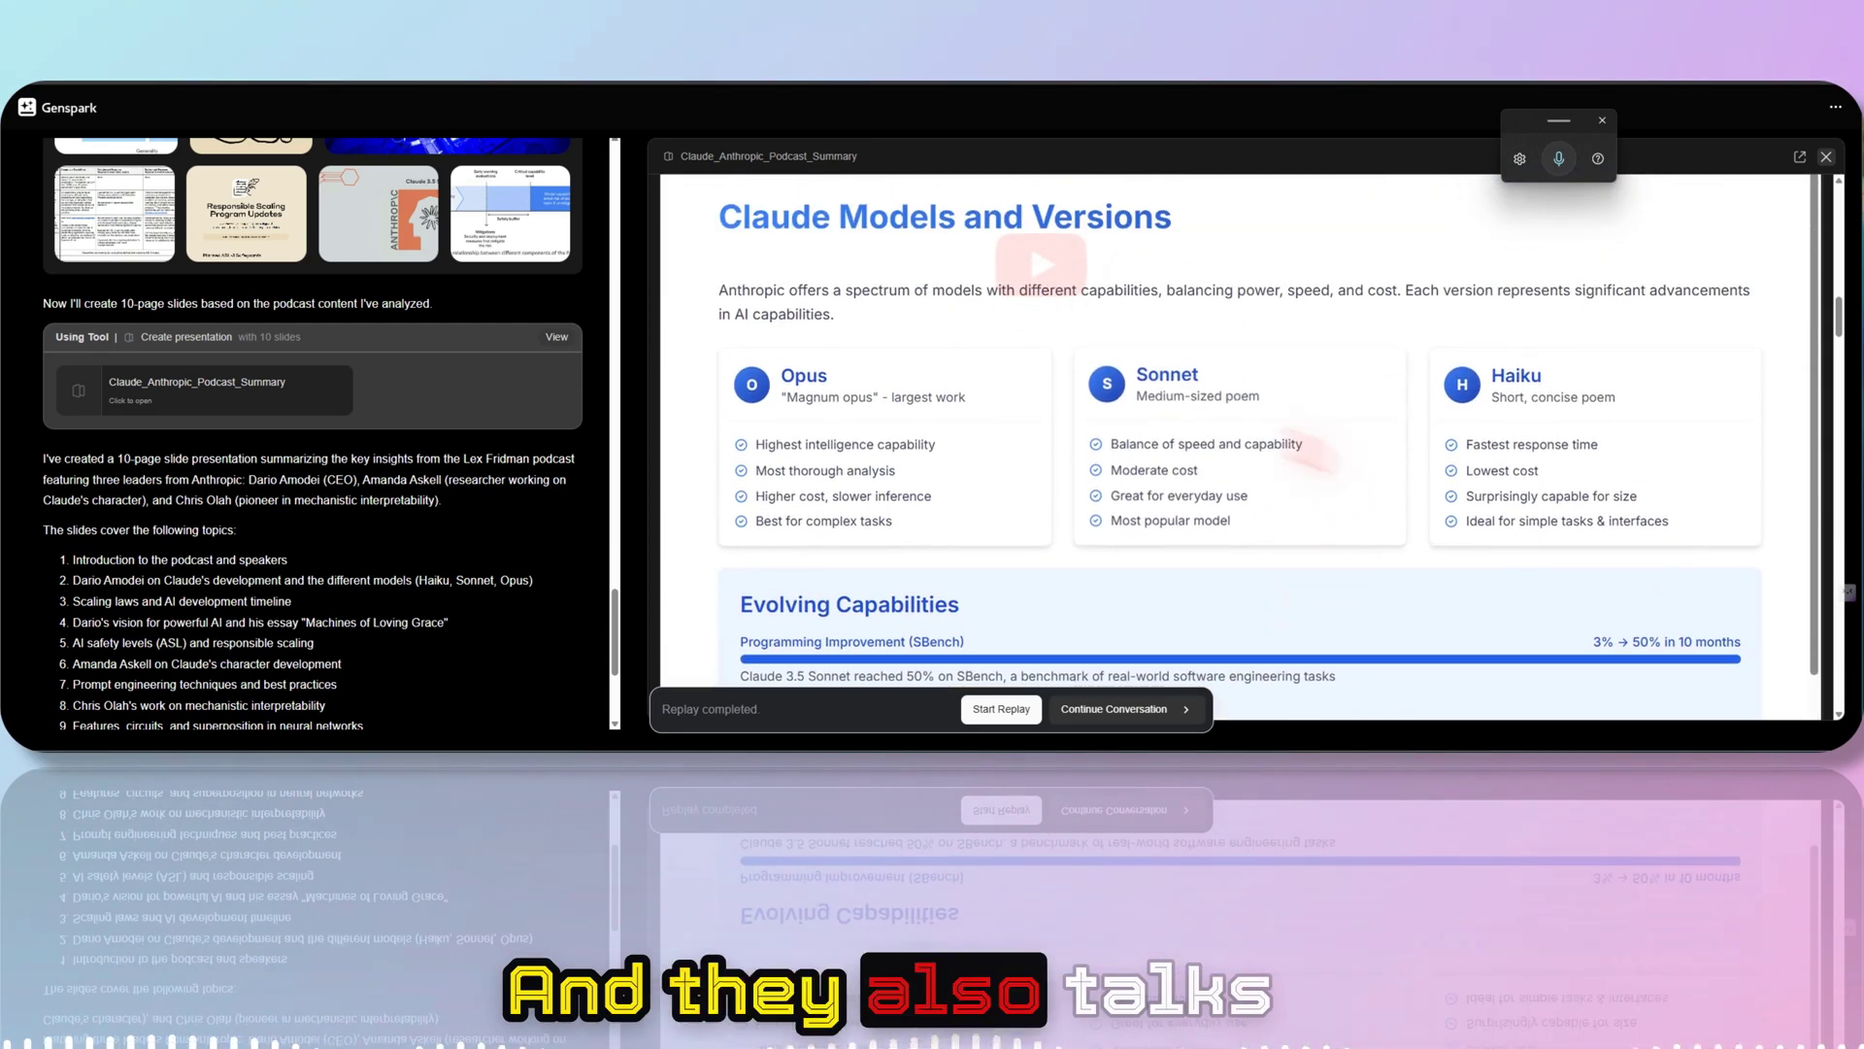
{"action": "scroll", "coordinate": [1312, 466], "scroll_direction": "down", "scroll_amount": 5}
{"action": "scroll", "coordinate": [1387, 498], "scroll_direction": "up", "scroll_amount": 1}
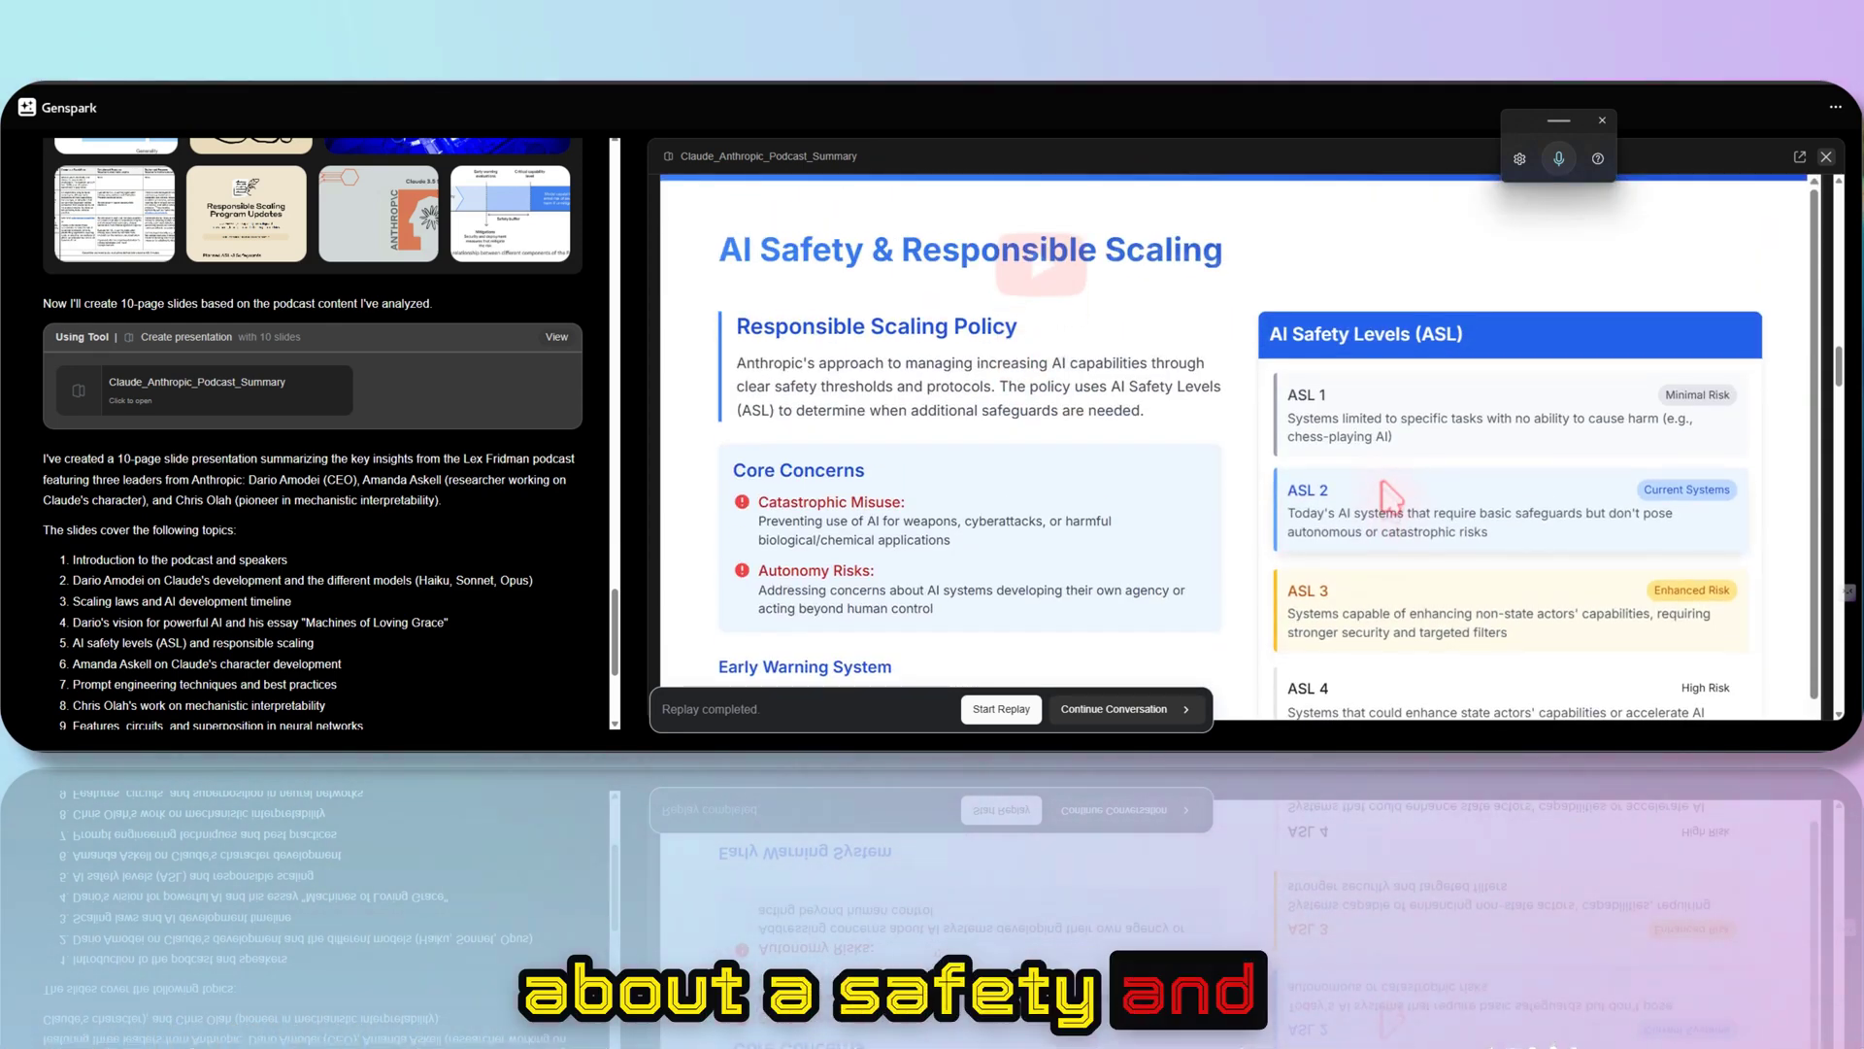
{"action": "scroll", "coordinate": [1389, 495], "scroll_direction": "down", "scroll_amount": 2}
{"action": "scroll", "coordinate": [1390, 498], "scroll_direction": "down", "scroll_amount": 3}
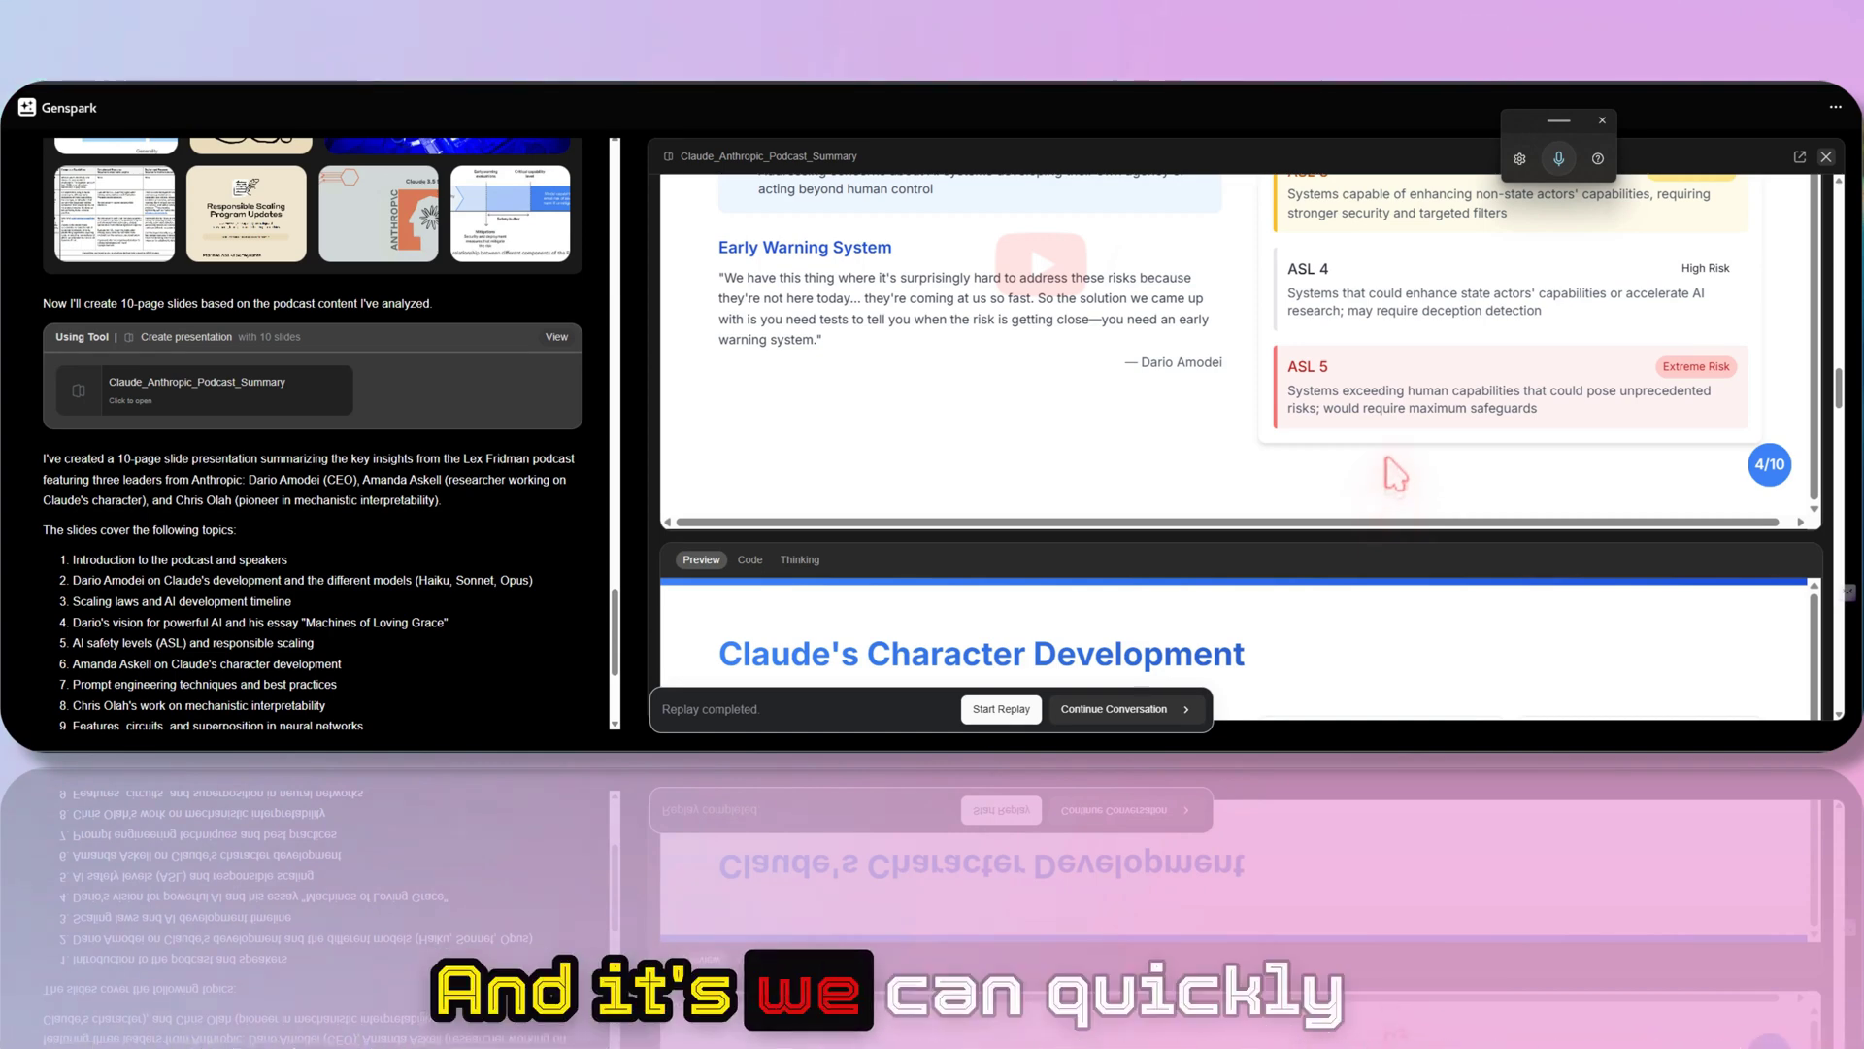
{"action": "scroll", "coordinate": [1466, 379], "scroll_direction": "down", "scroll_amount": 3}
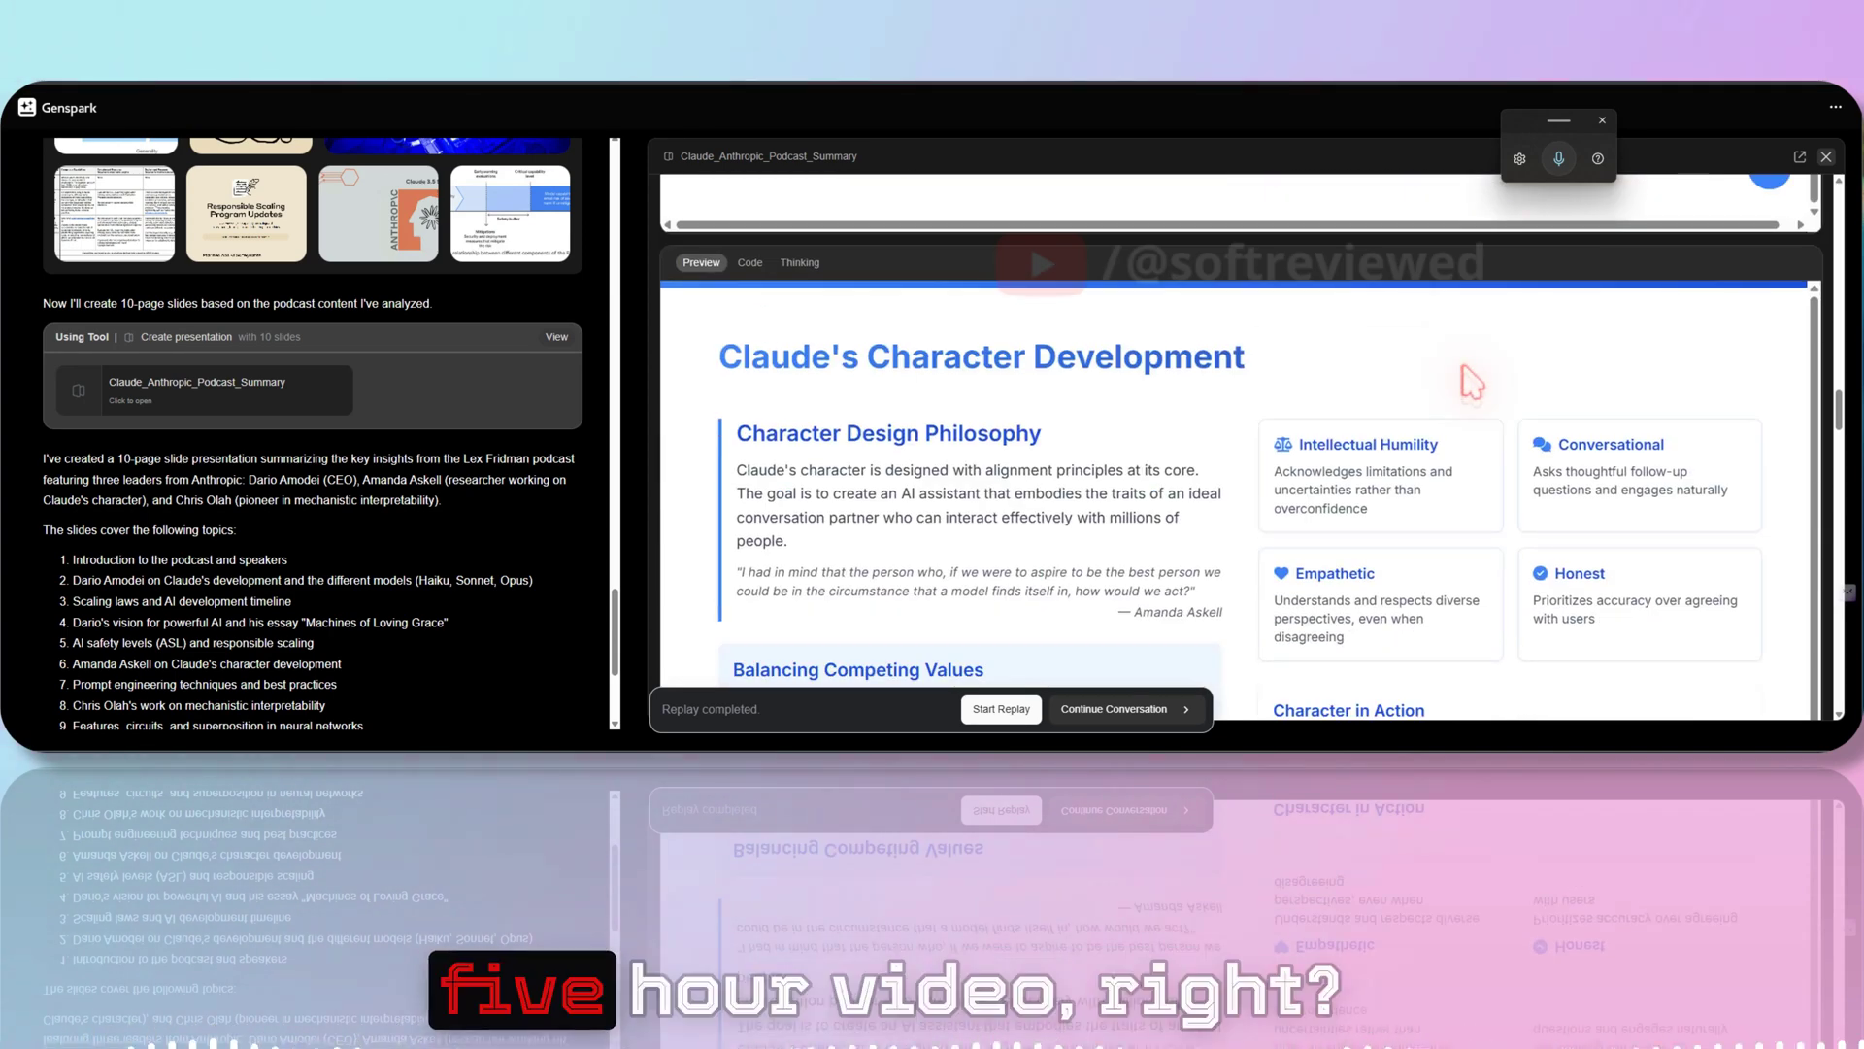
{"action": "scroll", "coordinate": [1472, 382], "scroll_direction": "down", "scroll_amount": 2}
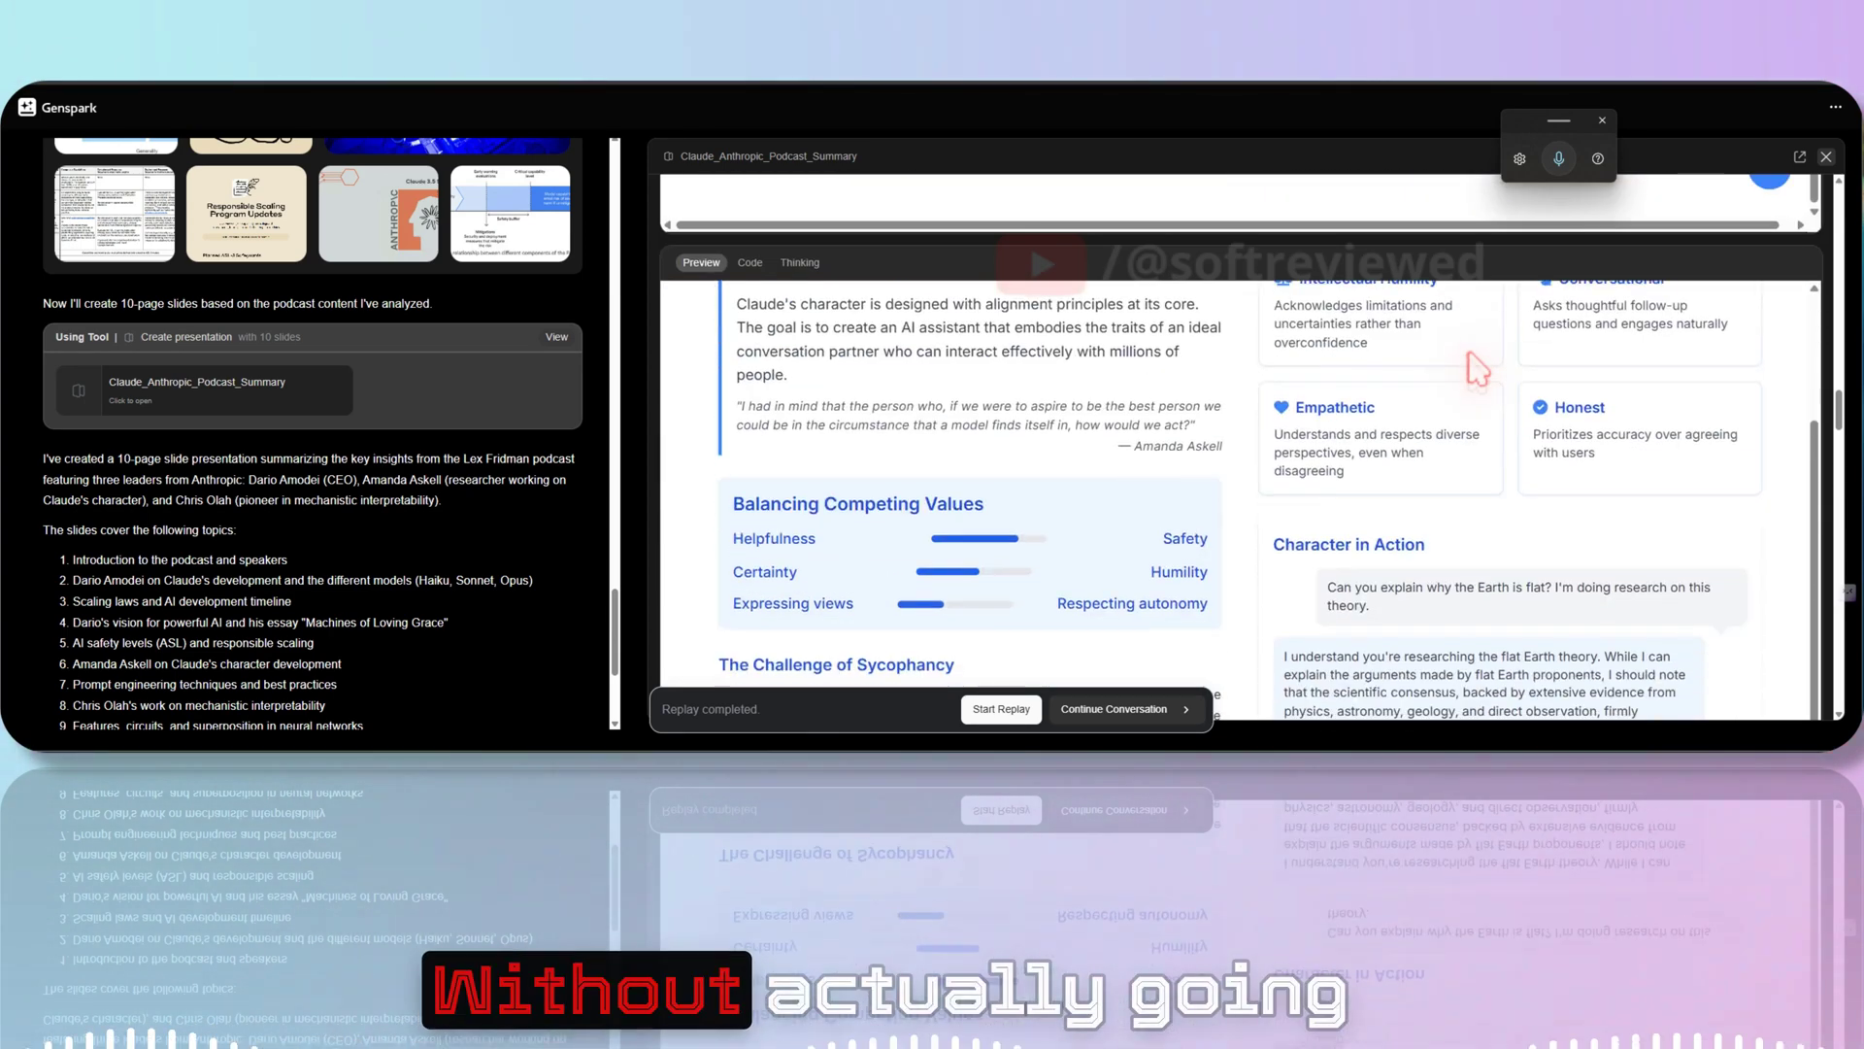
{"action": "scroll", "coordinate": [1471, 380], "scroll_direction": "up", "scroll_amount": 2}
{"action": "scroll", "coordinate": [1474, 377], "scroll_direction": "down", "scroll_amount": 1}
{"action": "scroll", "coordinate": [1474, 371], "scroll_direction": "down", "scroll_amount": 1}
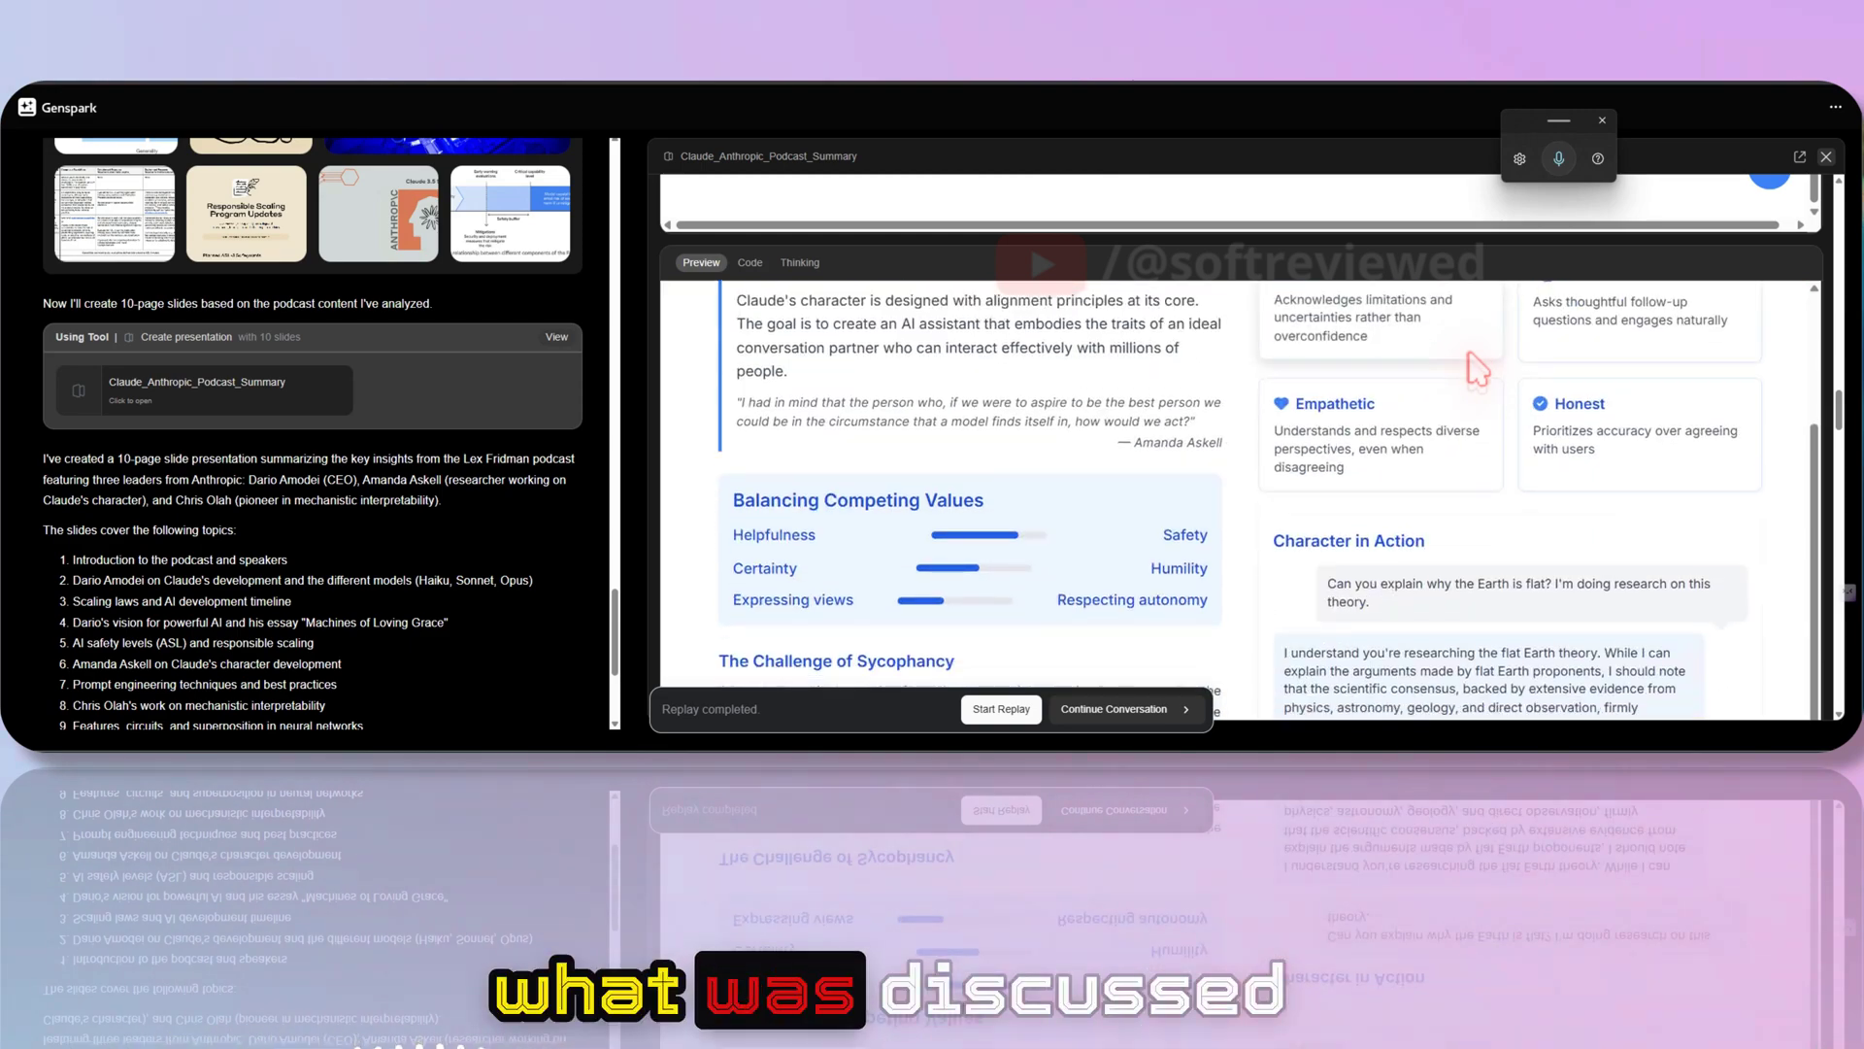
{"action": "scroll", "coordinate": [1474, 373], "scroll_direction": "down", "scroll_amount": 5}
{"action": "scroll", "coordinate": [1474, 375], "scroll_direction": "down", "scroll_amount": 2}
{"action": "scroll", "coordinate": [1476, 380], "scroll_direction": "down", "scroll_amount": 3}
{"action": "scroll", "coordinate": [1474, 378], "scroll_direction": "down", "scroll_amount": 3}
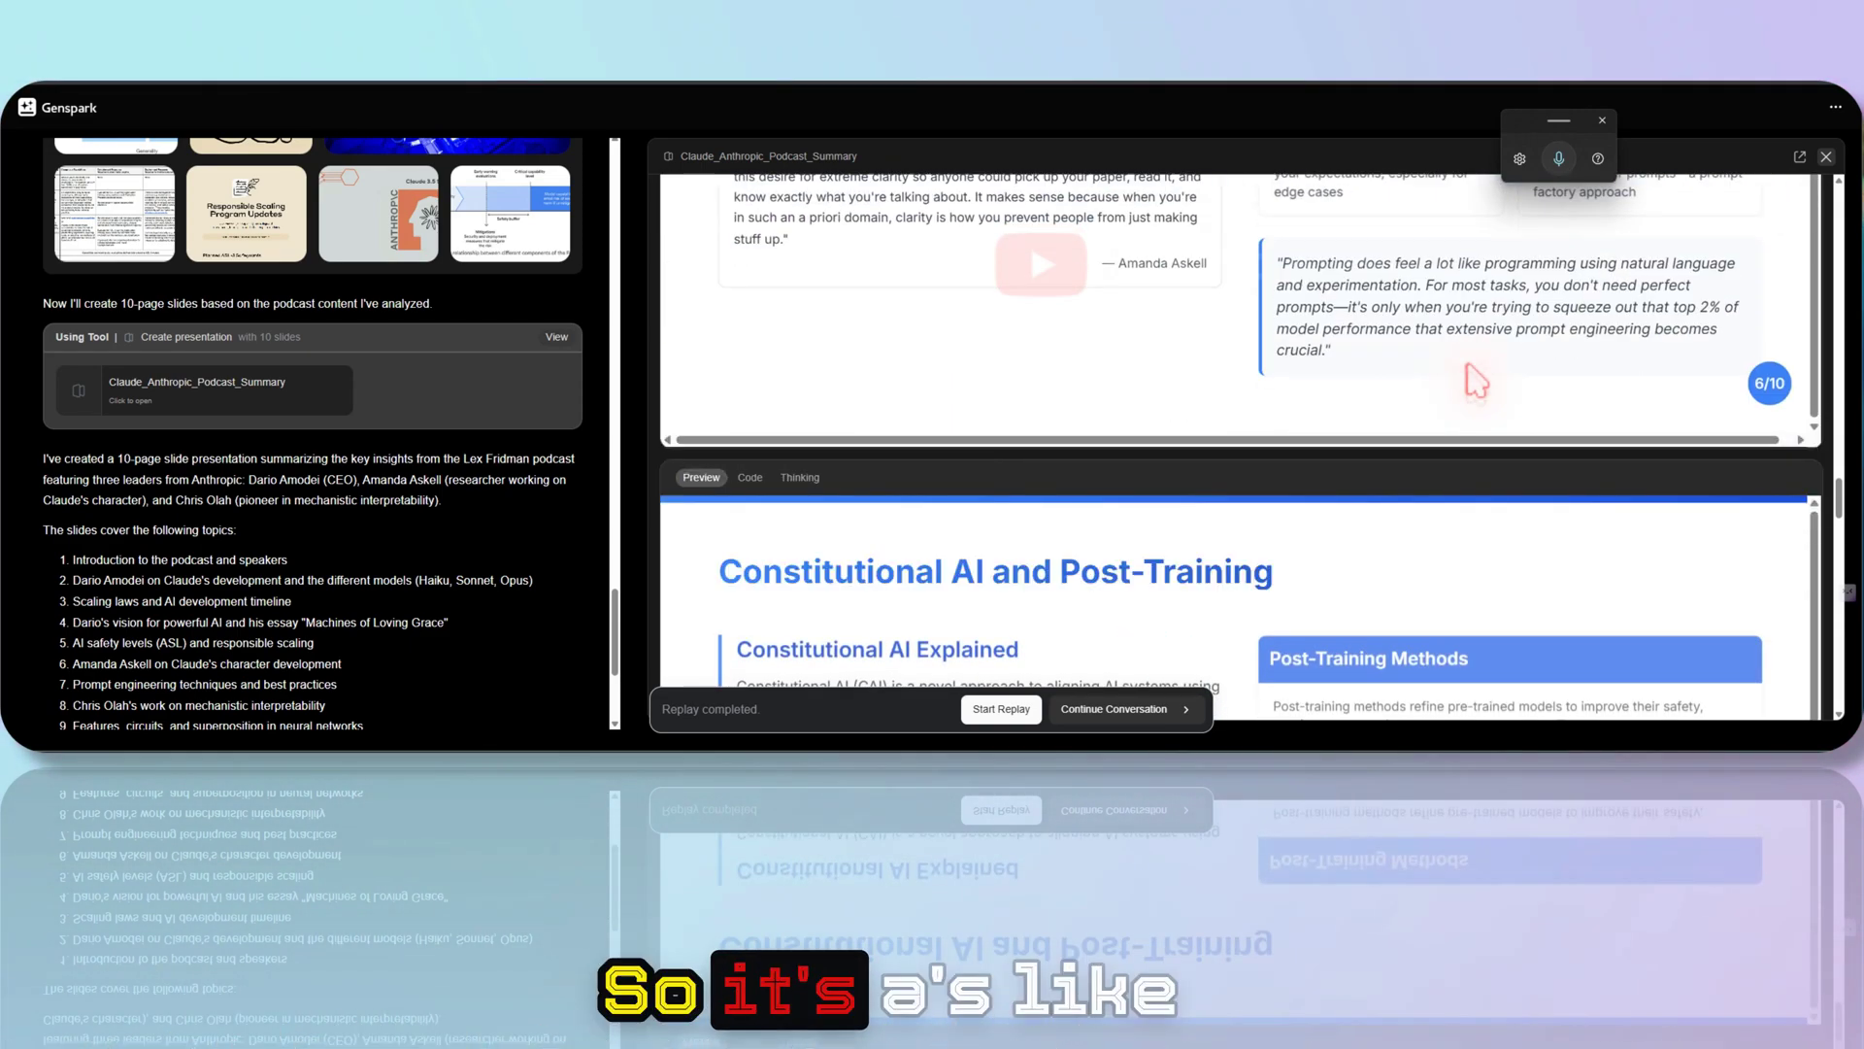
{"action": "scroll", "coordinate": [1475, 381], "scroll_direction": "down", "scroll_amount": 2}
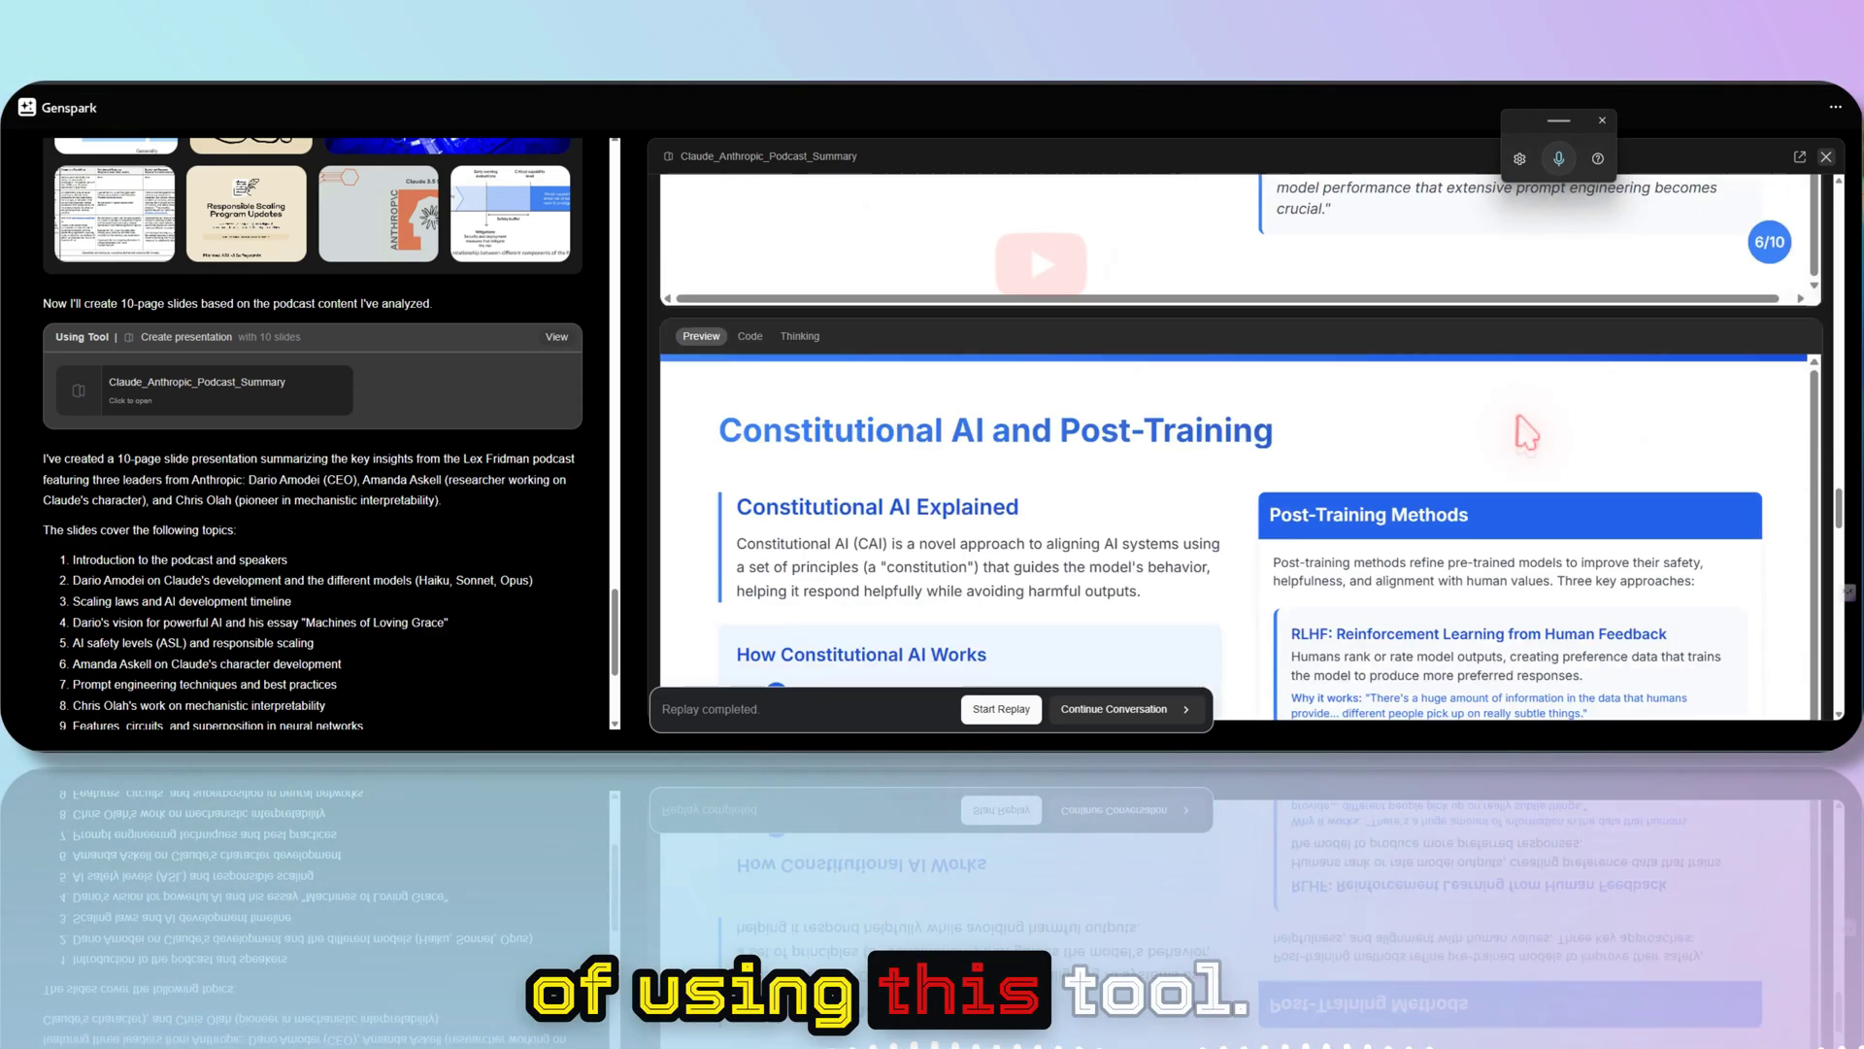
{"action": "scroll", "coordinate": [1407, 428], "scroll_direction": "down", "scroll_amount": 3}
{"action": "scroll", "coordinate": [1407, 428], "scroll_direction": "down", "scroll_amount": 3}
{"action": "scroll", "coordinate": [1518, 419], "scroll_direction": "down", "scroll_amount": 4}
{"action": "scroll", "coordinate": [1517, 421], "scroll_direction": "down", "scroll_amount": 3}
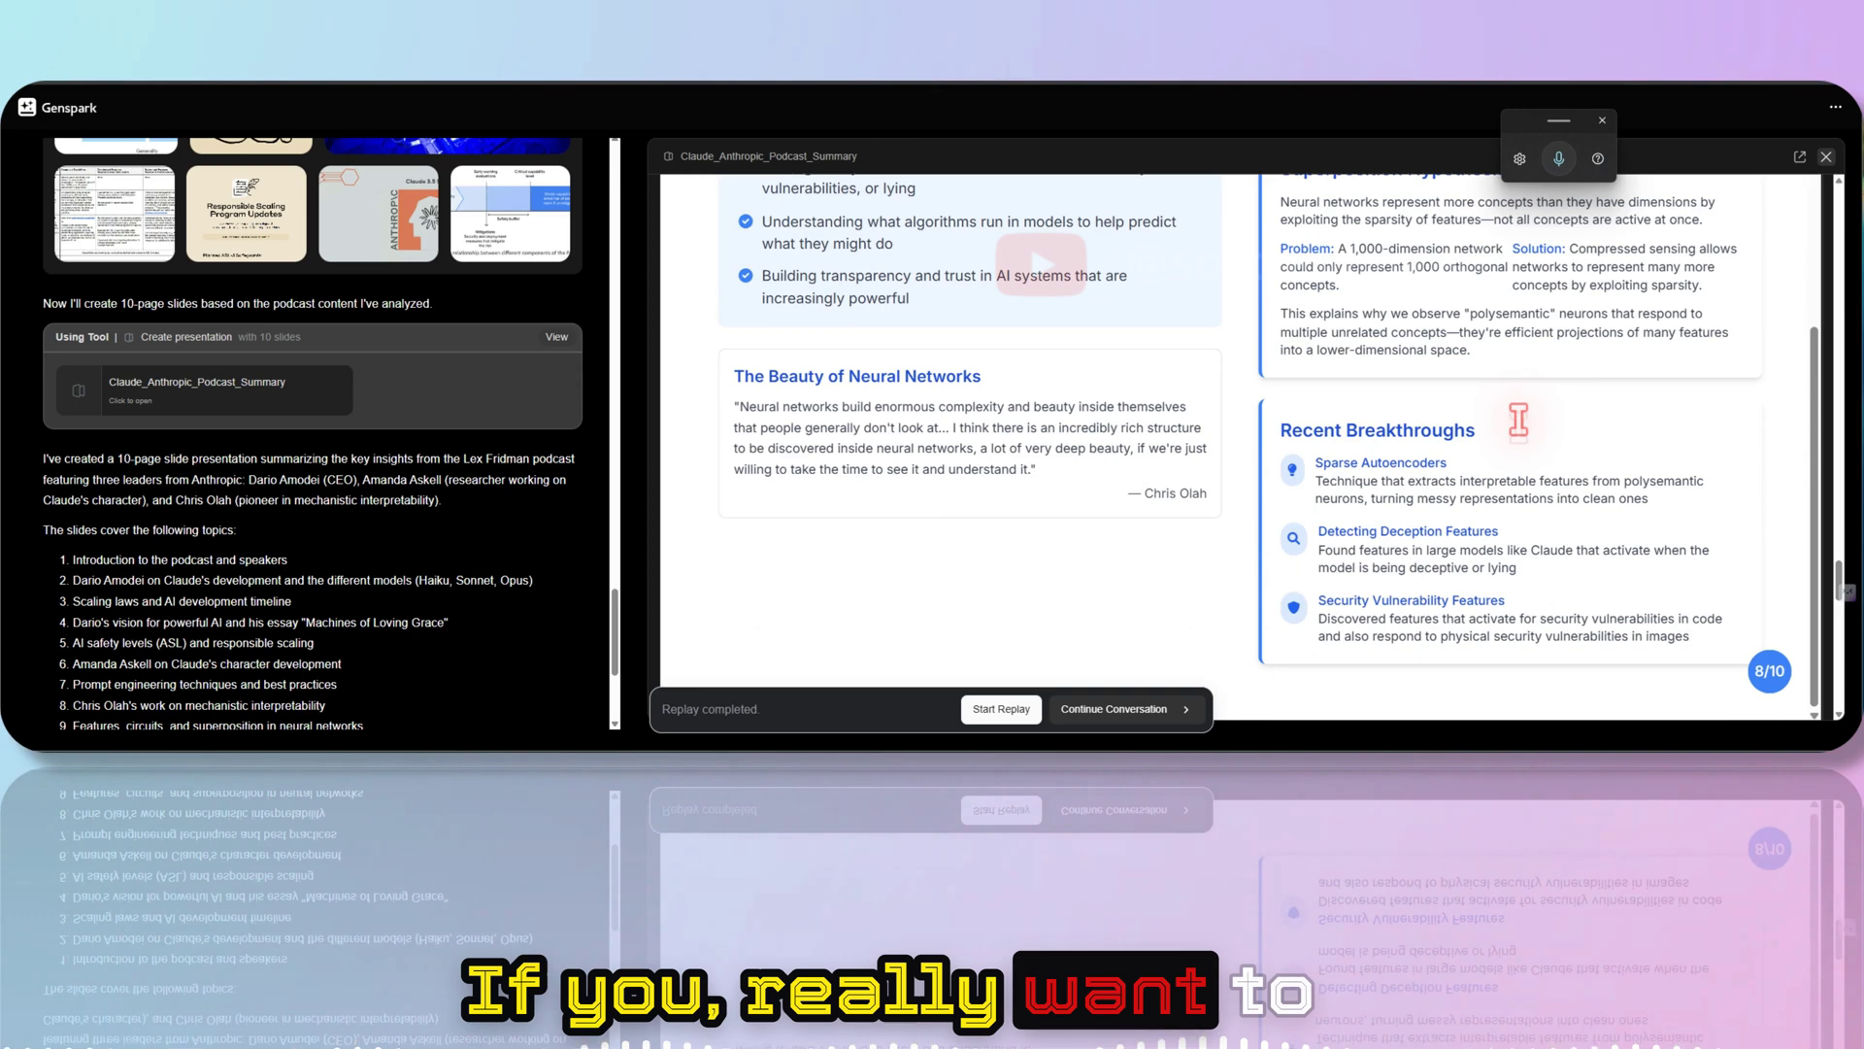
{"action": "scroll", "coordinate": [1499, 499], "scroll_direction": "down", "scroll_amount": 5}
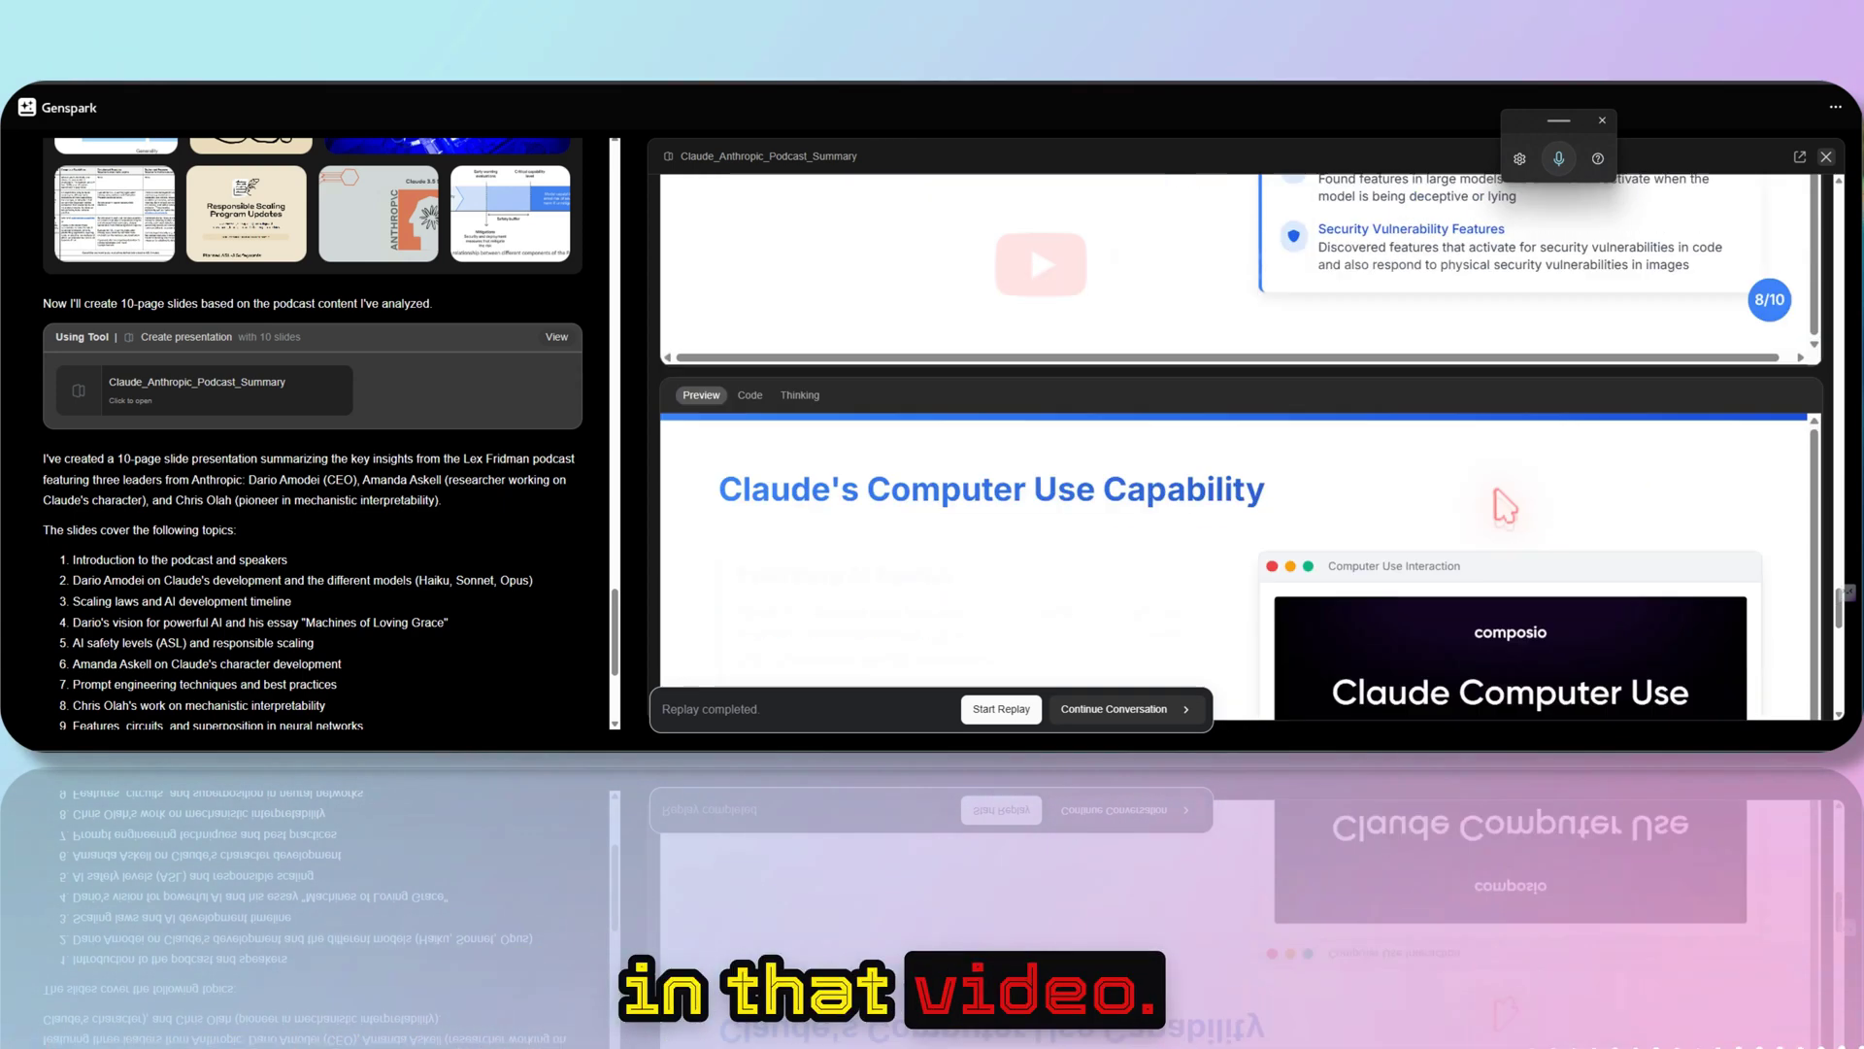
{"action": "scroll", "coordinate": [1499, 499], "scroll_direction": "down", "scroll_amount": 2}
{"action": "scroll", "coordinate": [1593, 408], "scroll_direction": "down", "scroll_amount": 3}
{"action": "scroll", "coordinate": [1594, 408], "scroll_direction": "down", "scroll_amount": 3}
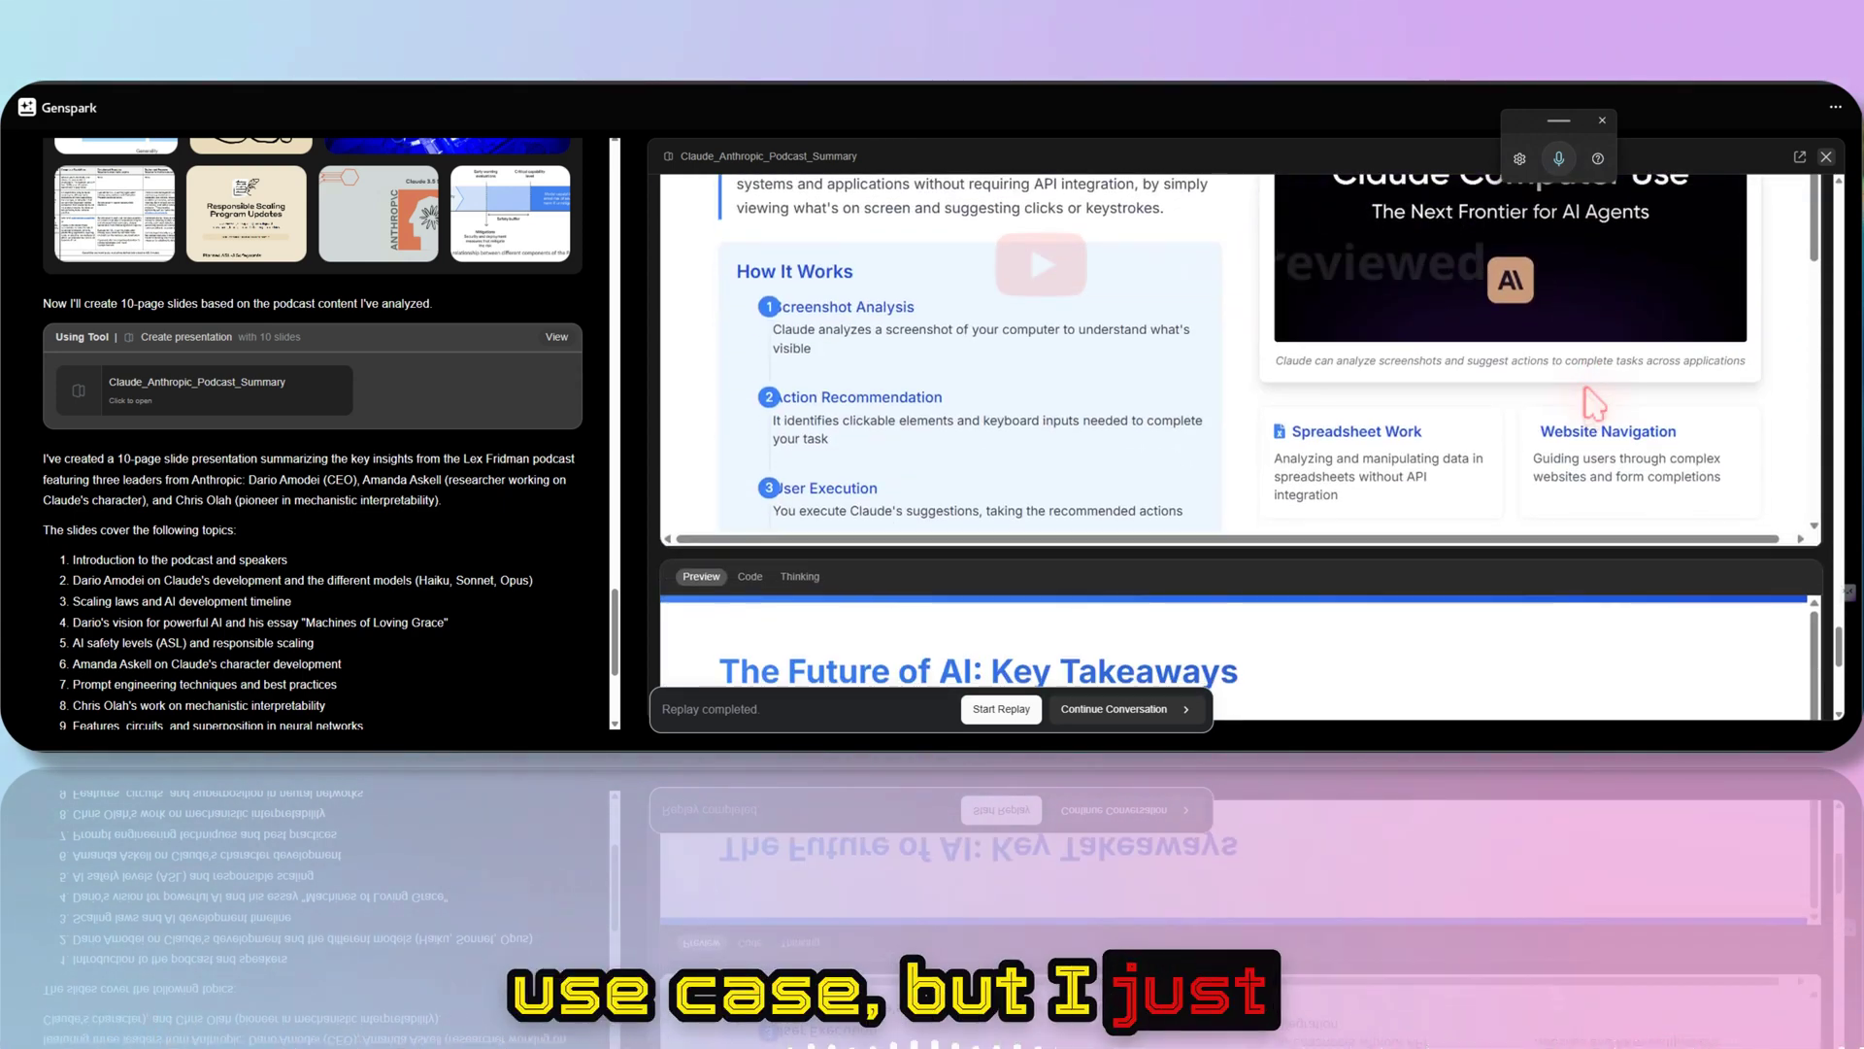
{"action": "scroll", "coordinate": [1593, 409], "scroll_direction": "up", "scroll_amount": 3}
{"action": "scroll", "coordinate": [1595, 401], "scroll_direction": "up", "scroll_amount": 1}
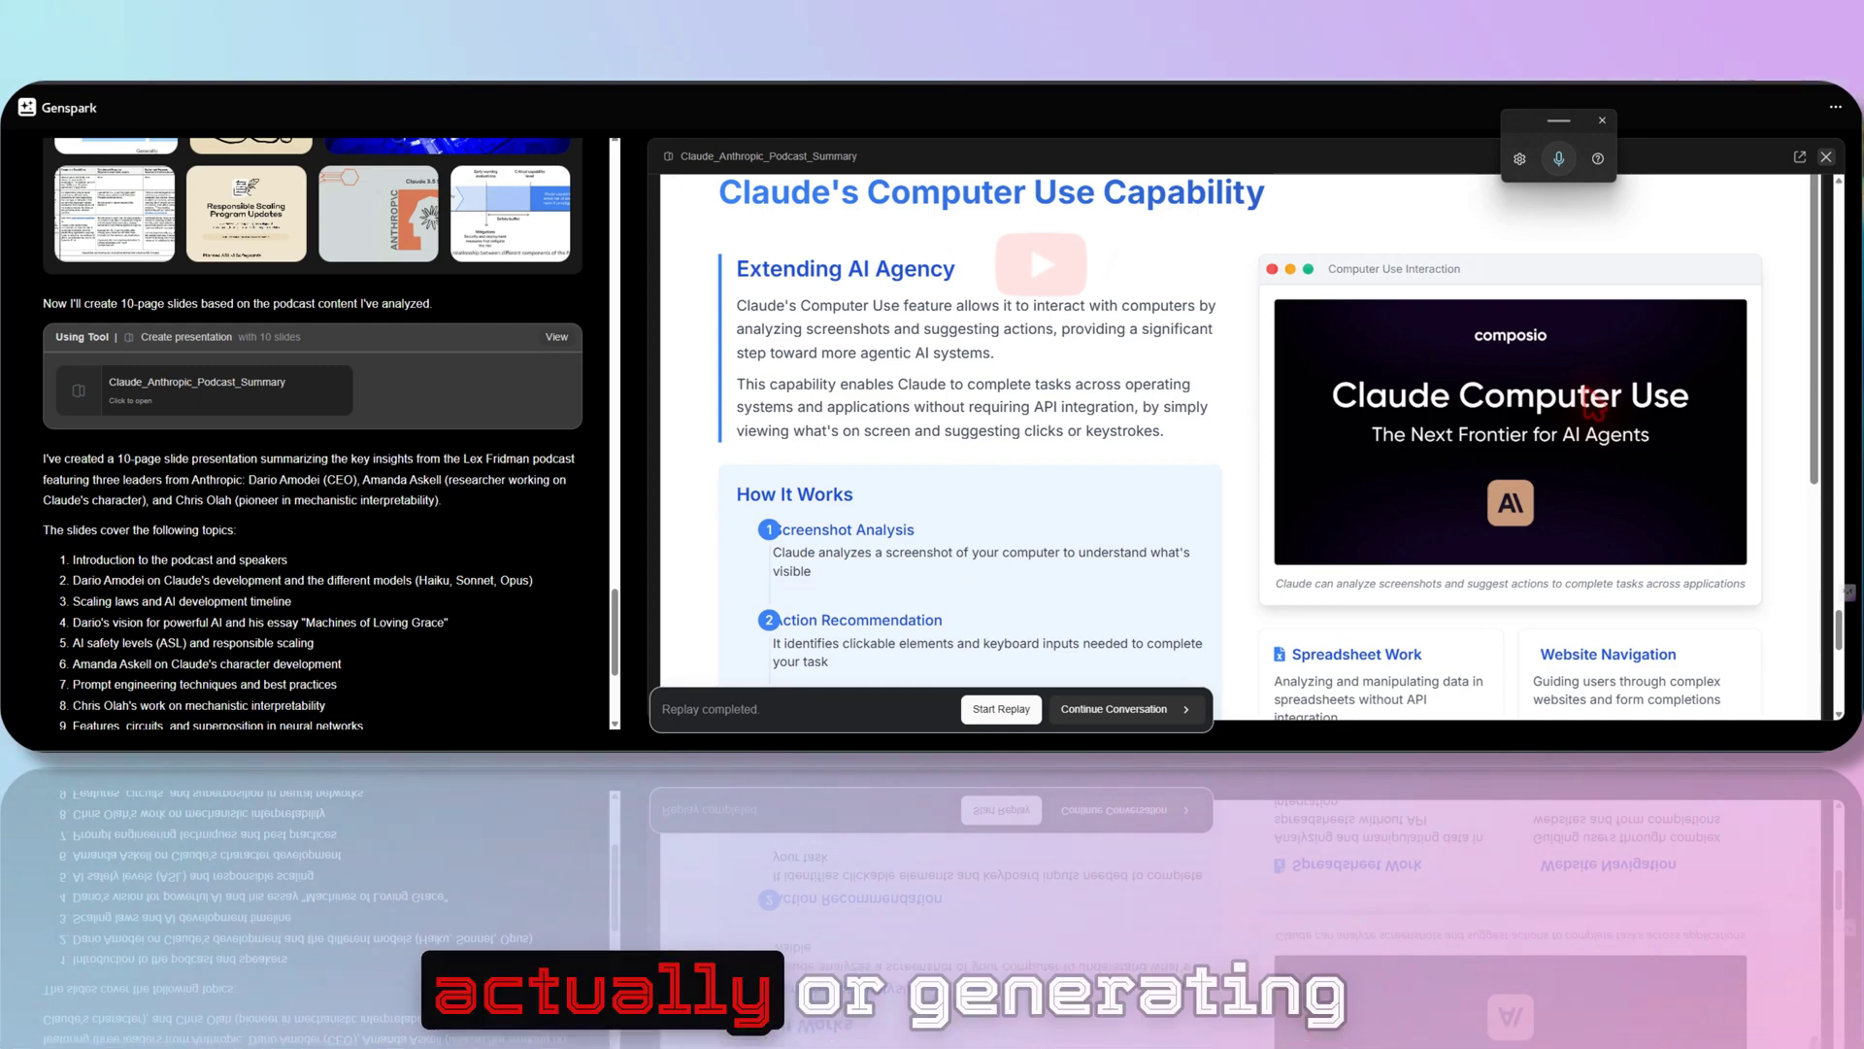
{"action": "scroll", "coordinate": [1598, 404], "scroll_direction": "down", "scroll_amount": 3}
{"action": "scroll", "coordinate": [1597, 401], "scroll_direction": "up", "scroll_amount": 3}
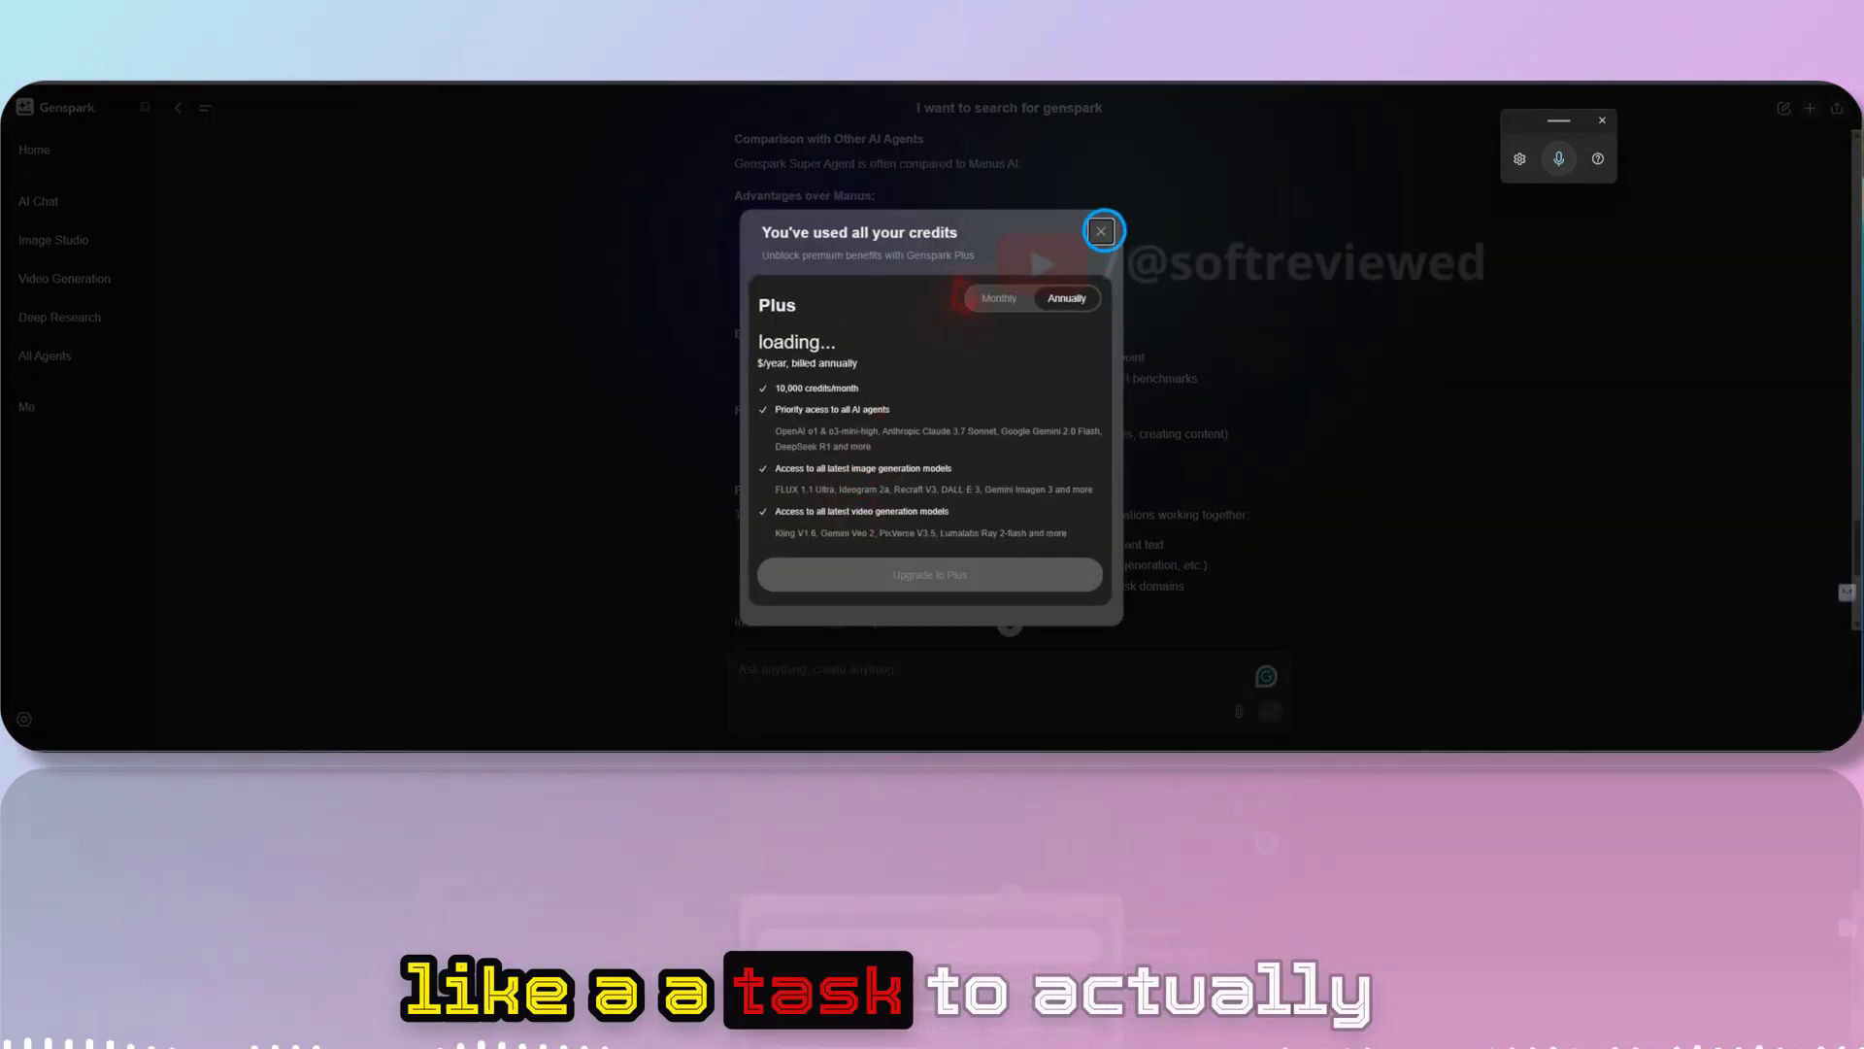
{"action": "left_click", "coordinate": [1102, 232]}
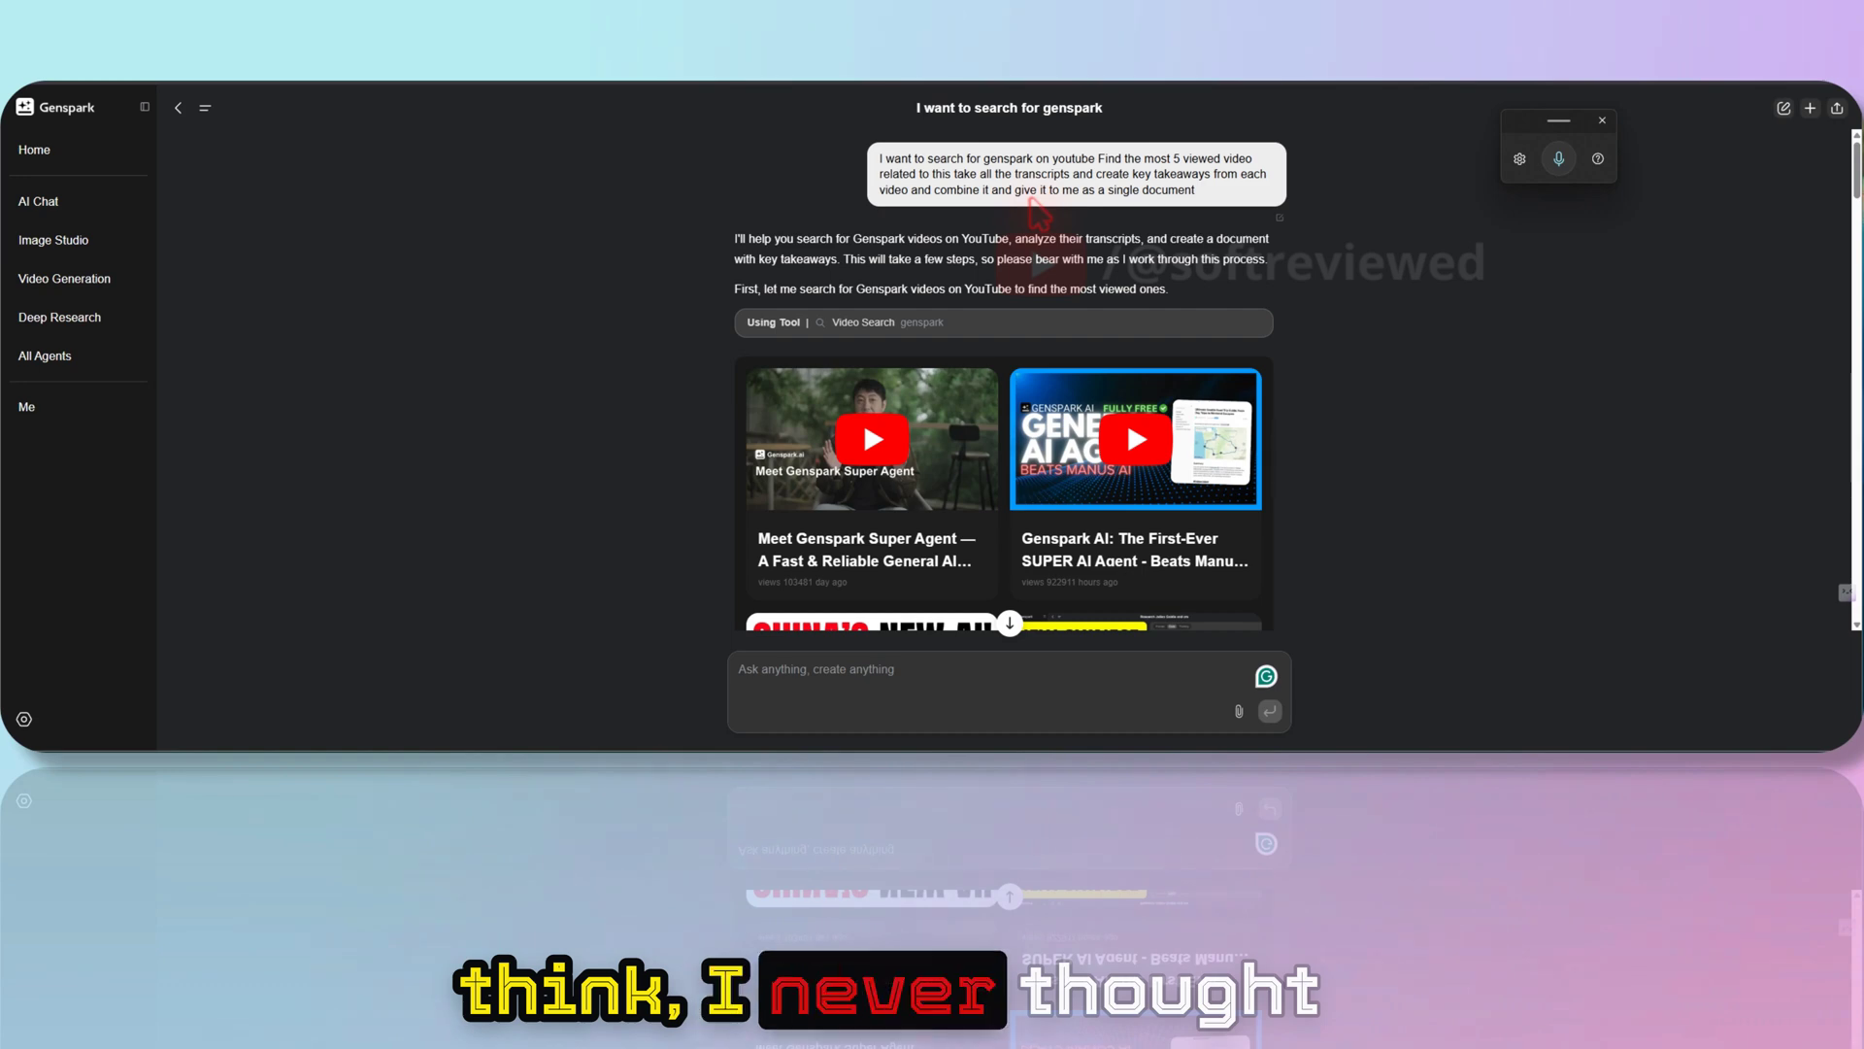
{"action": "scroll", "coordinate": [1004, 378], "scroll_direction": "down", "scroll_amount": 2}
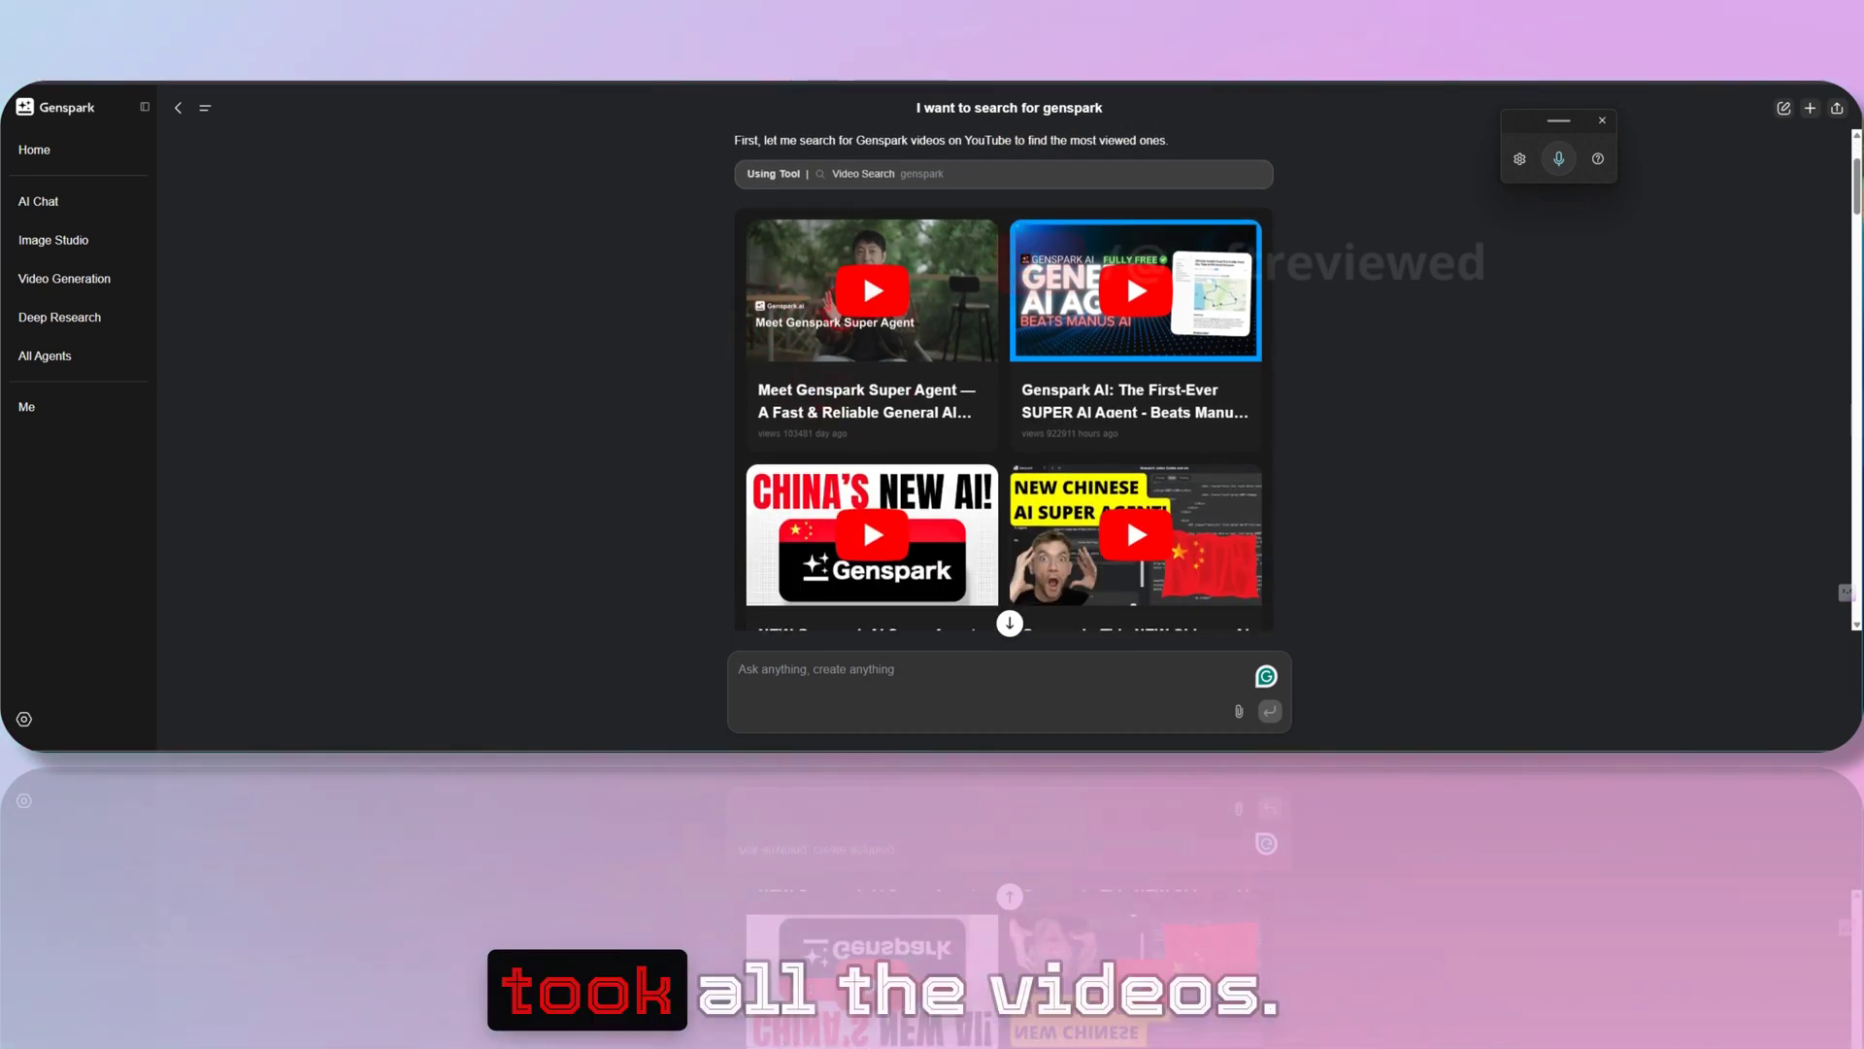
{"action": "scroll", "coordinate": [1005, 379], "scroll_direction": "down", "scroll_amount": 2}
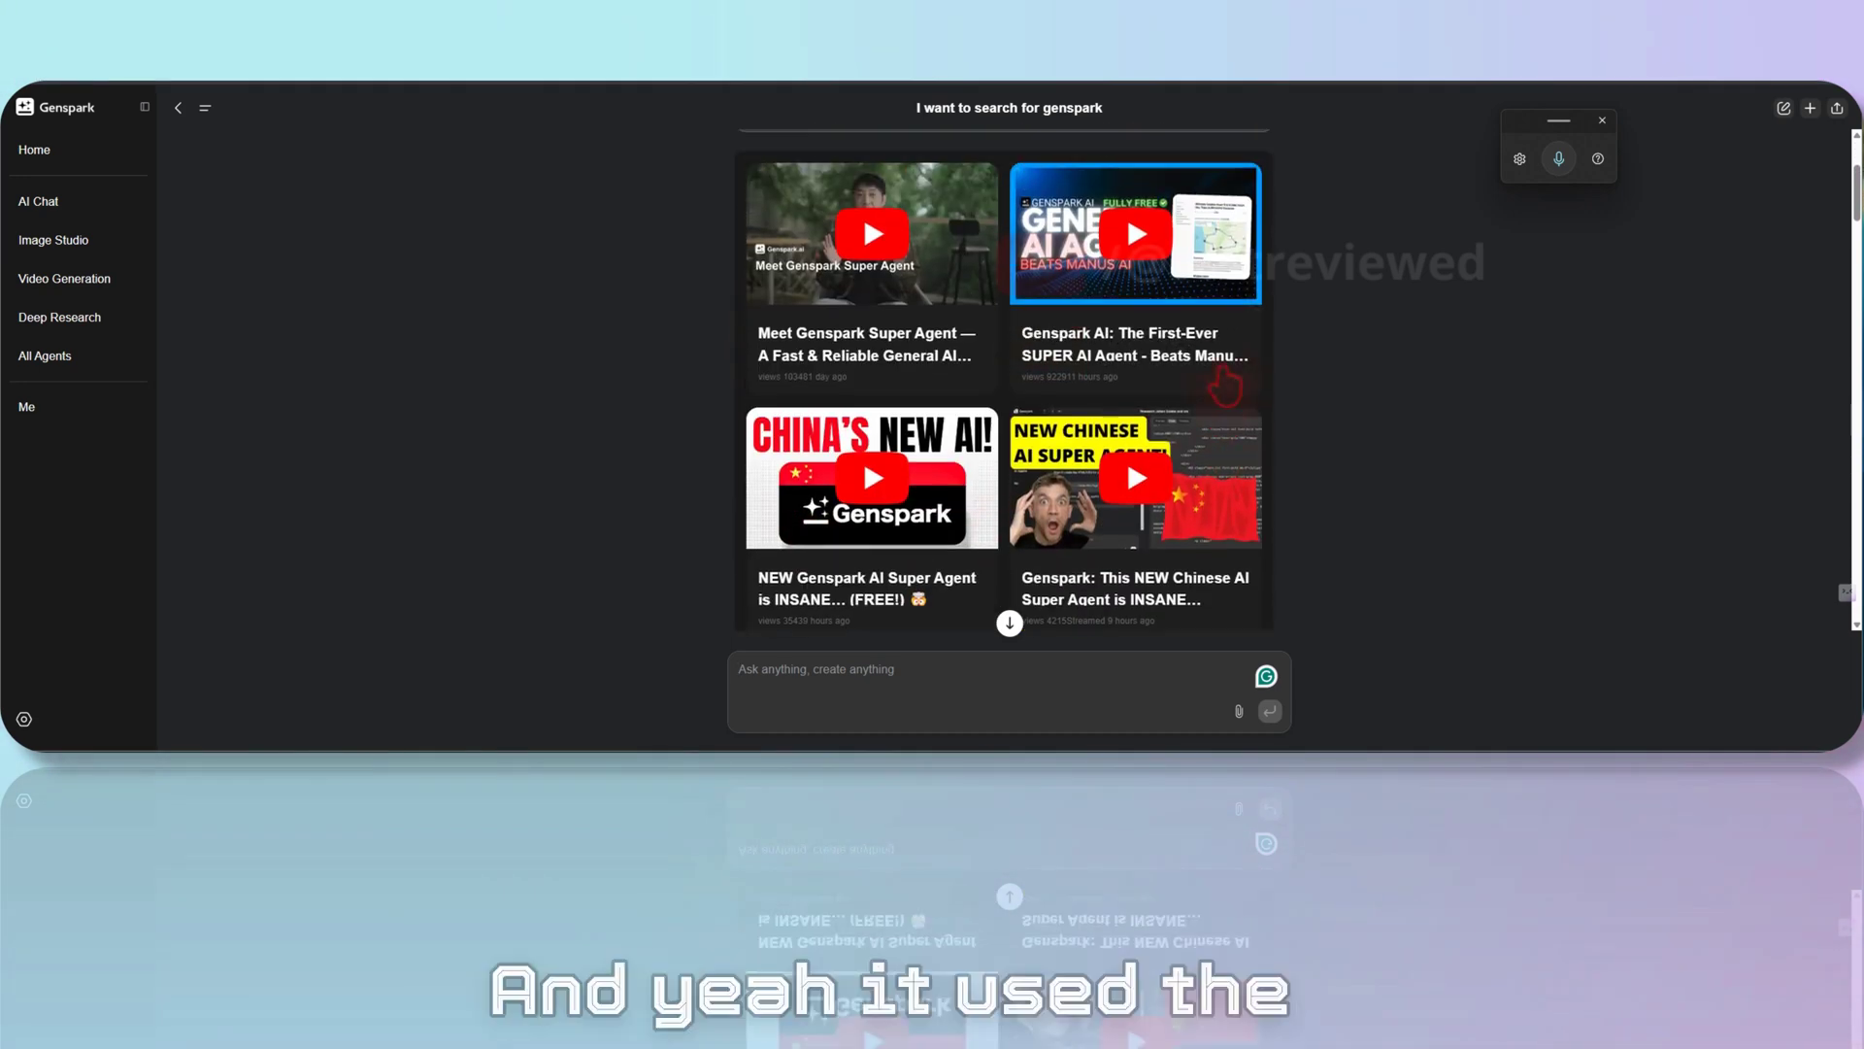
{"action": "scroll", "coordinate": [1005, 379], "scroll_direction": "down", "scroll_amount": 5}
{"action": "scroll", "coordinate": [1005, 380], "scroll_direction": "down", "scroll_amount": 2}
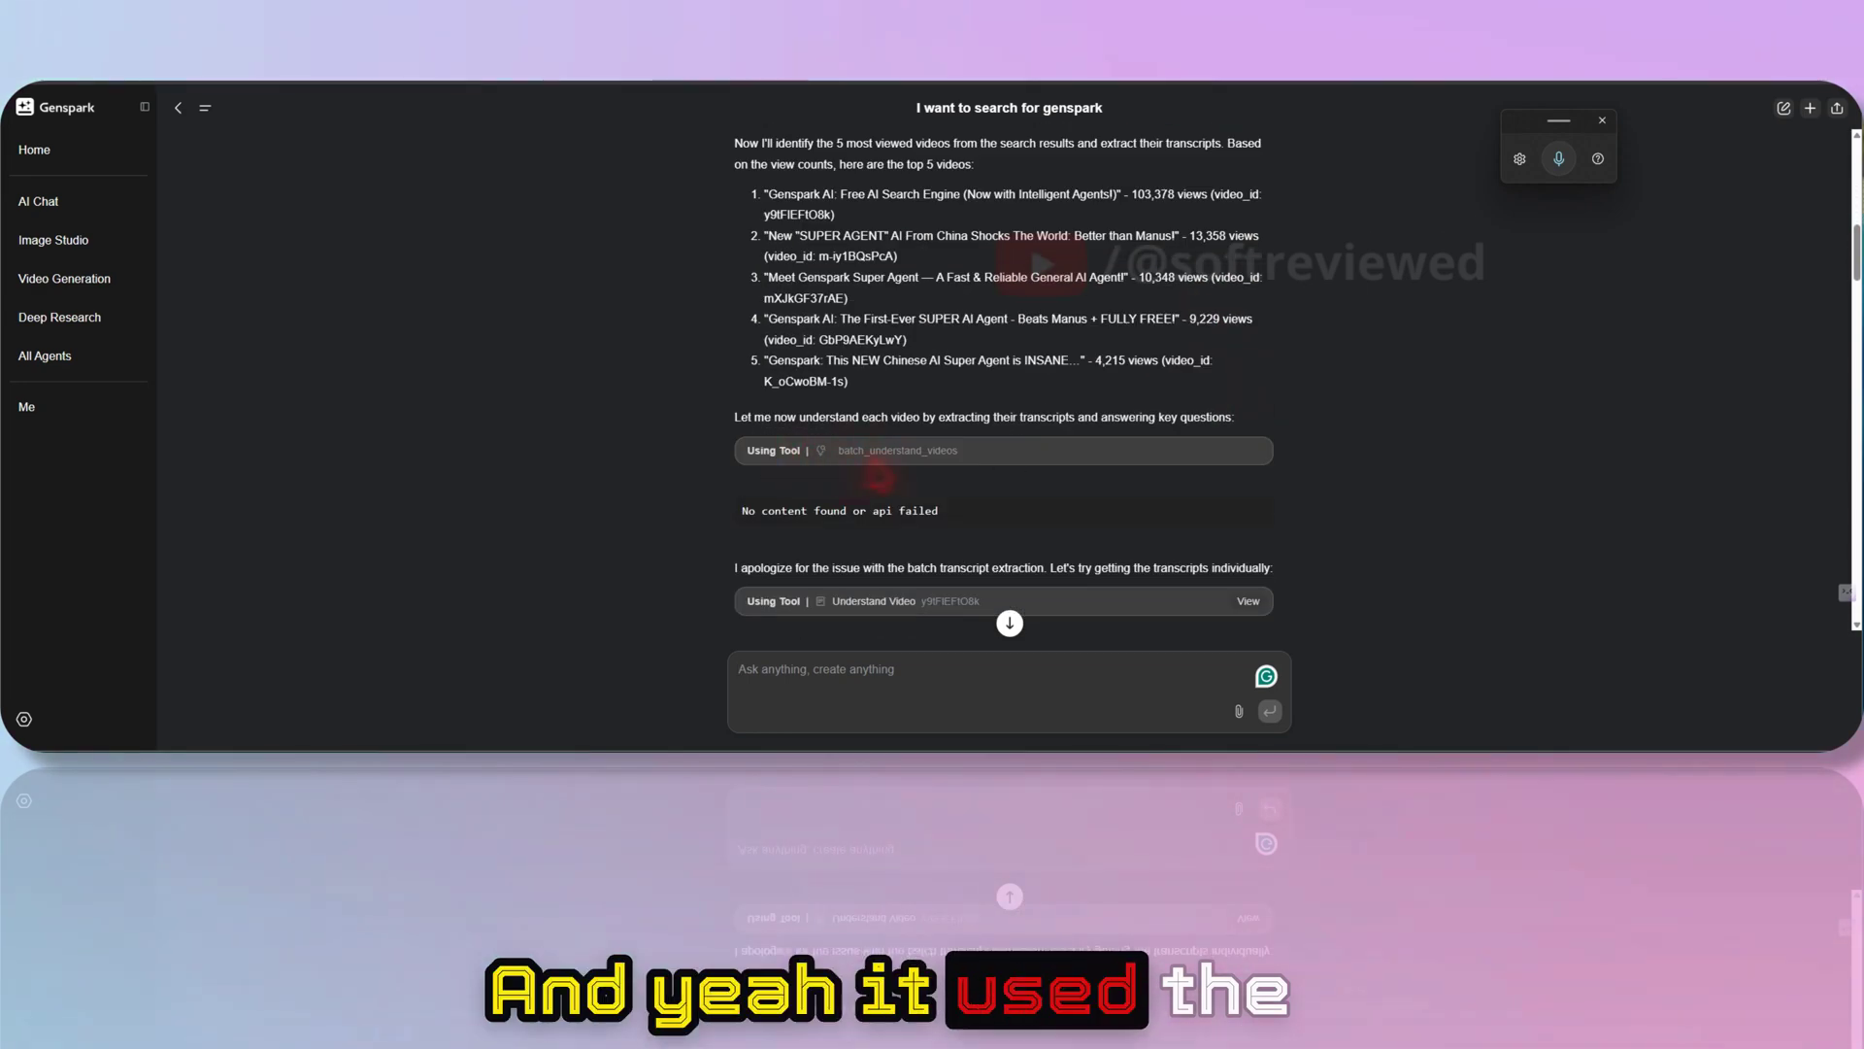
{"action": "scroll", "coordinate": [879, 477], "scroll_direction": "down", "scroll_amount": 2}
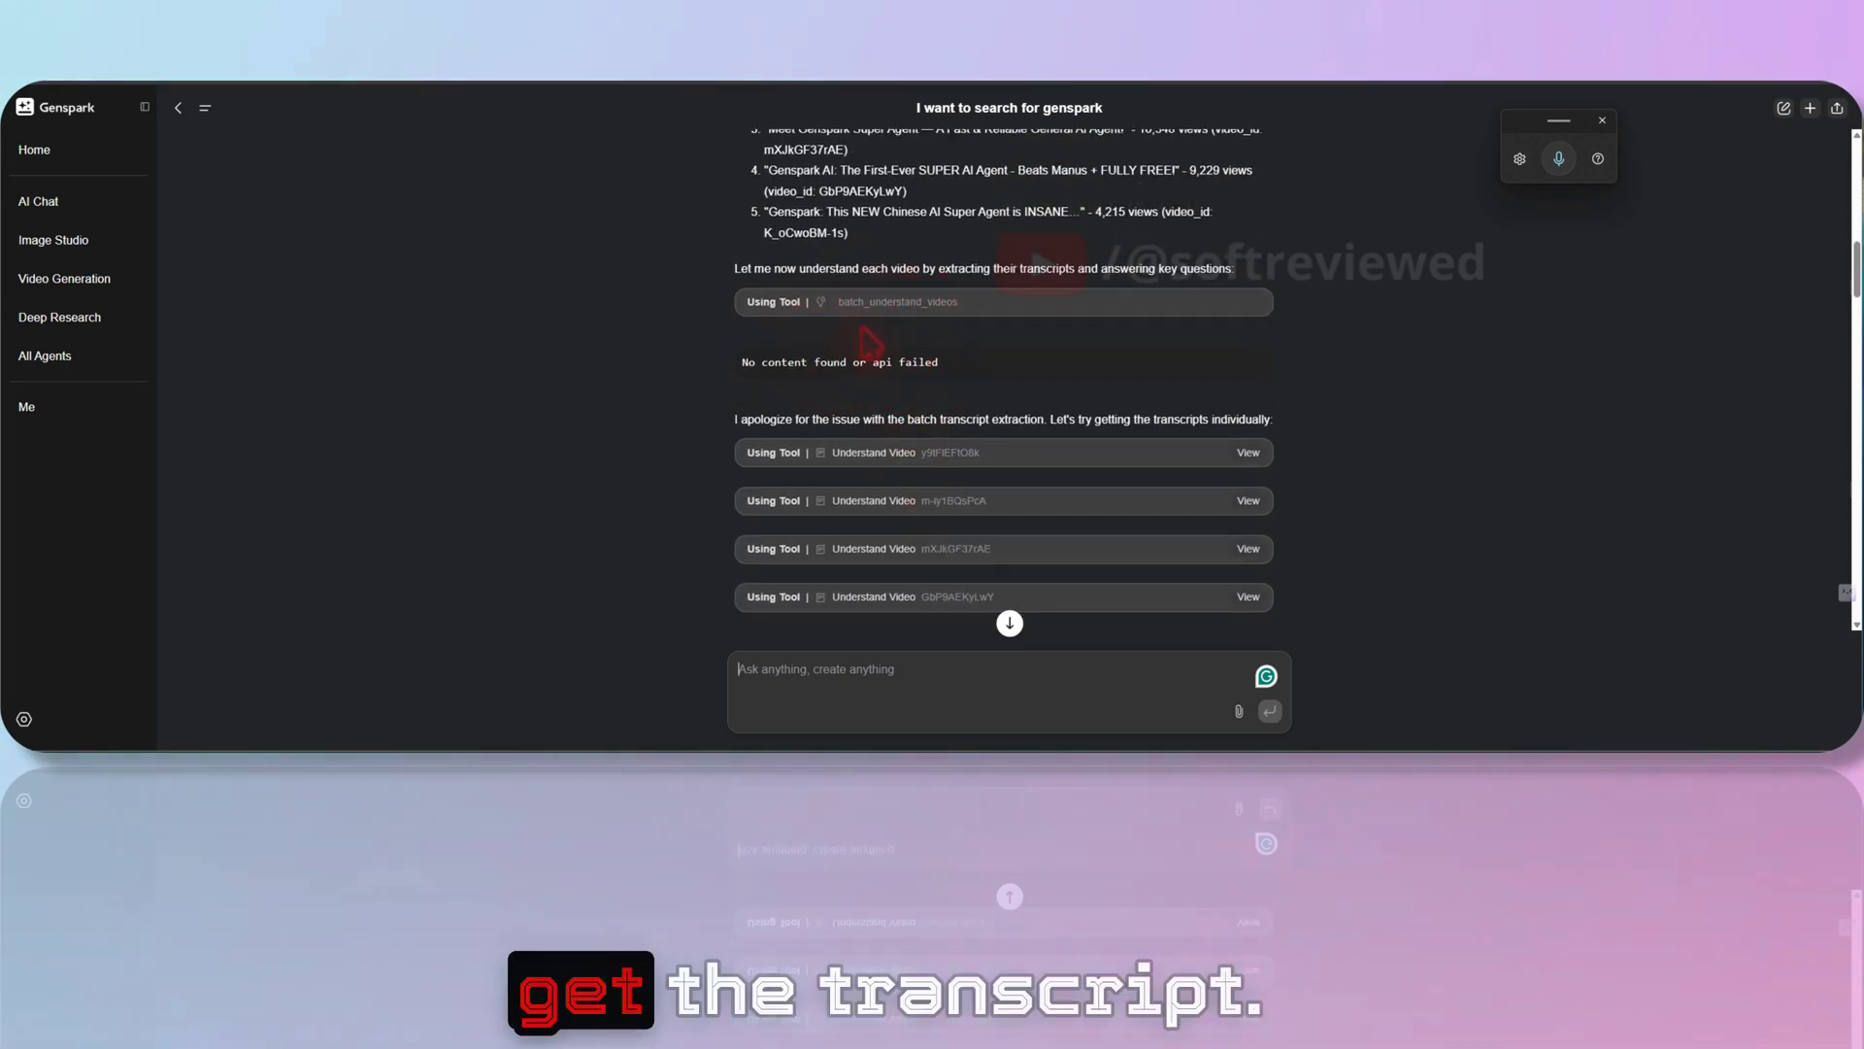
{"action": "scroll", "coordinate": [870, 345], "scroll_direction": "down", "scroll_amount": 2}
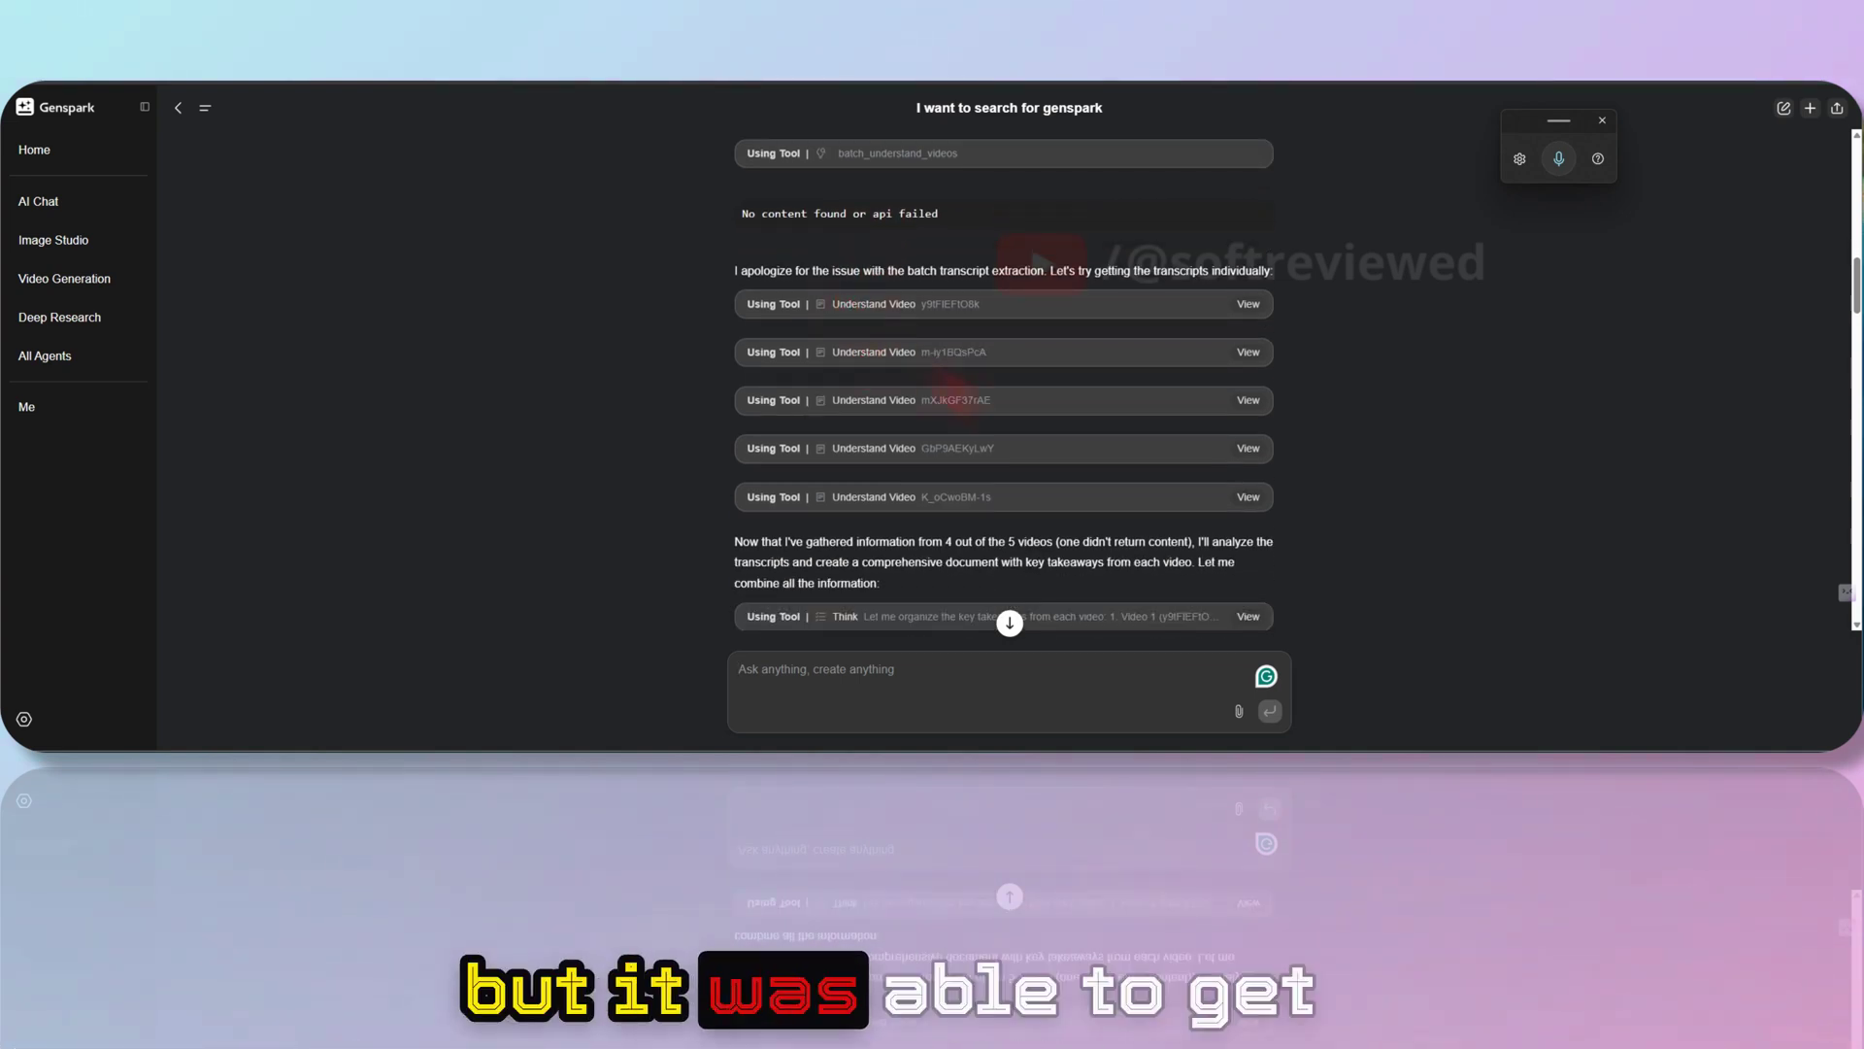
{"action": "scroll", "coordinate": [1004, 438], "scroll_direction": "down", "scroll_amount": 2}
Review the first, second and fifth video transcripts and the agent's per-video key takeaways
{"action": "left_click", "coordinate": [1249, 154]}
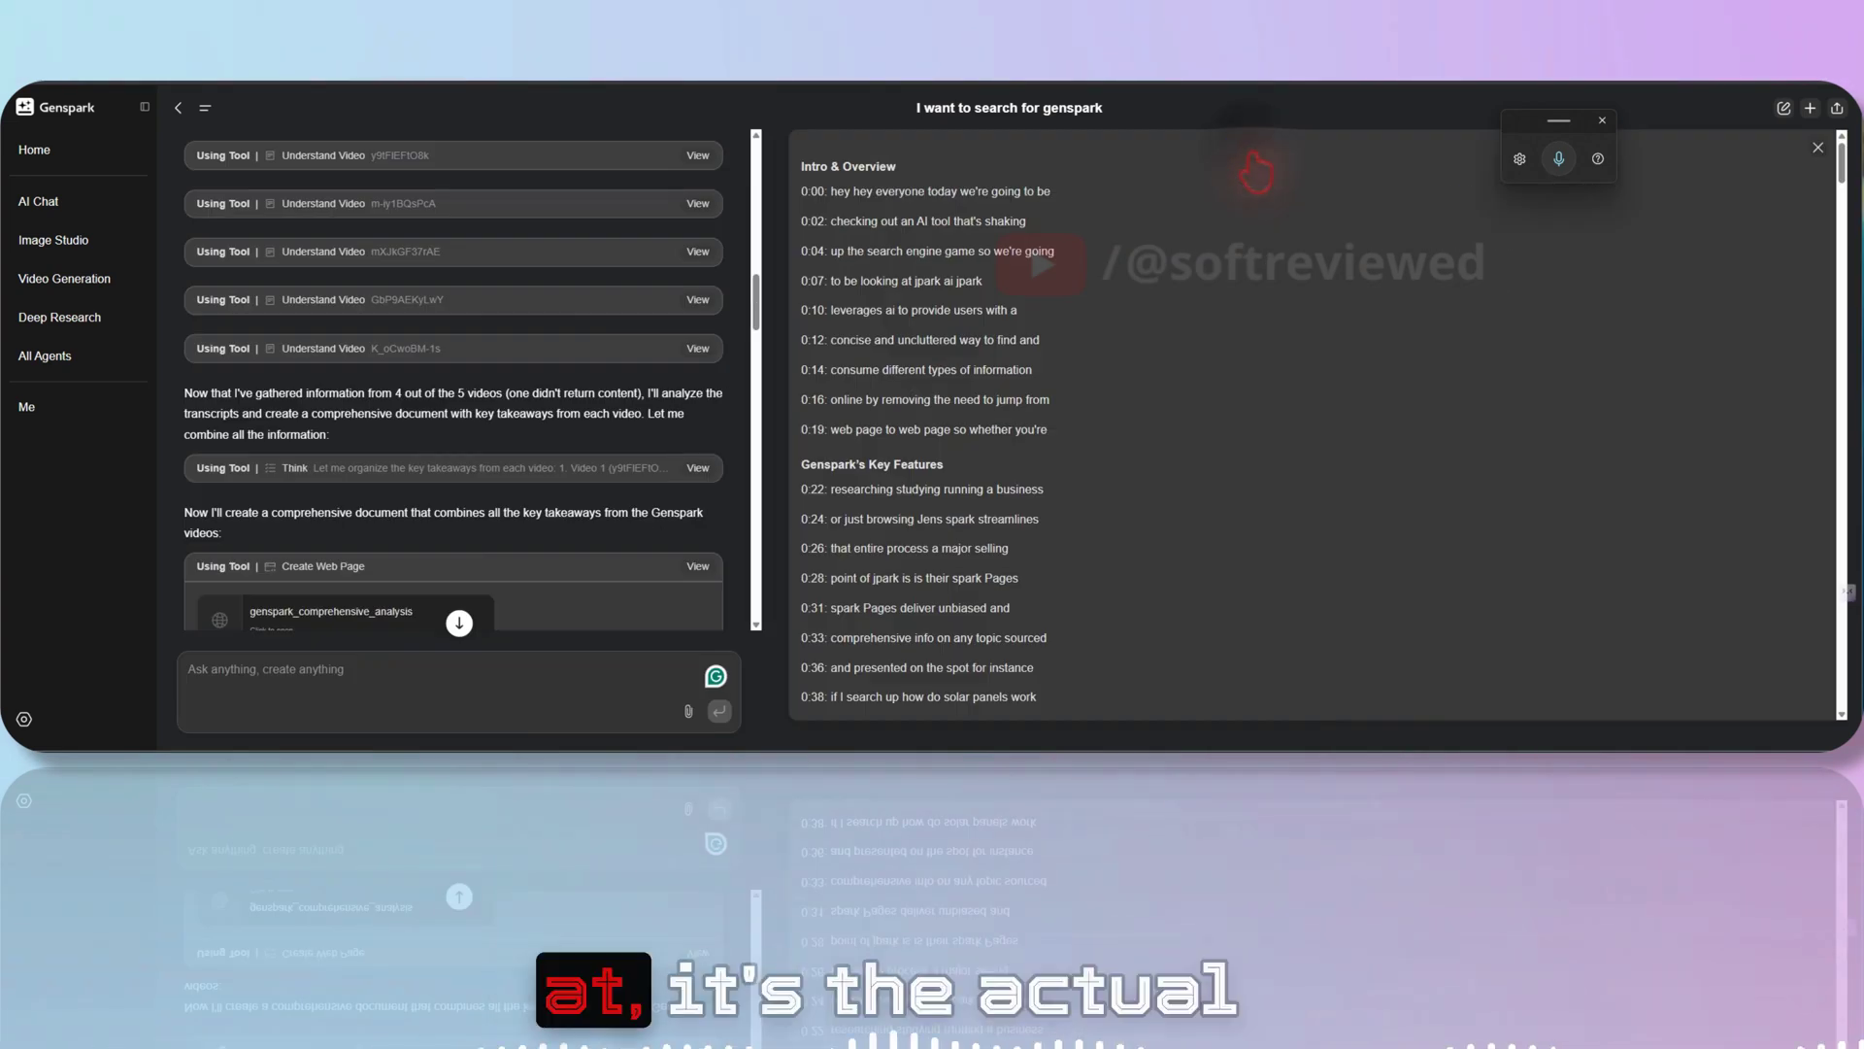
{"action": "left_click", "coordinate": [697, 203]}
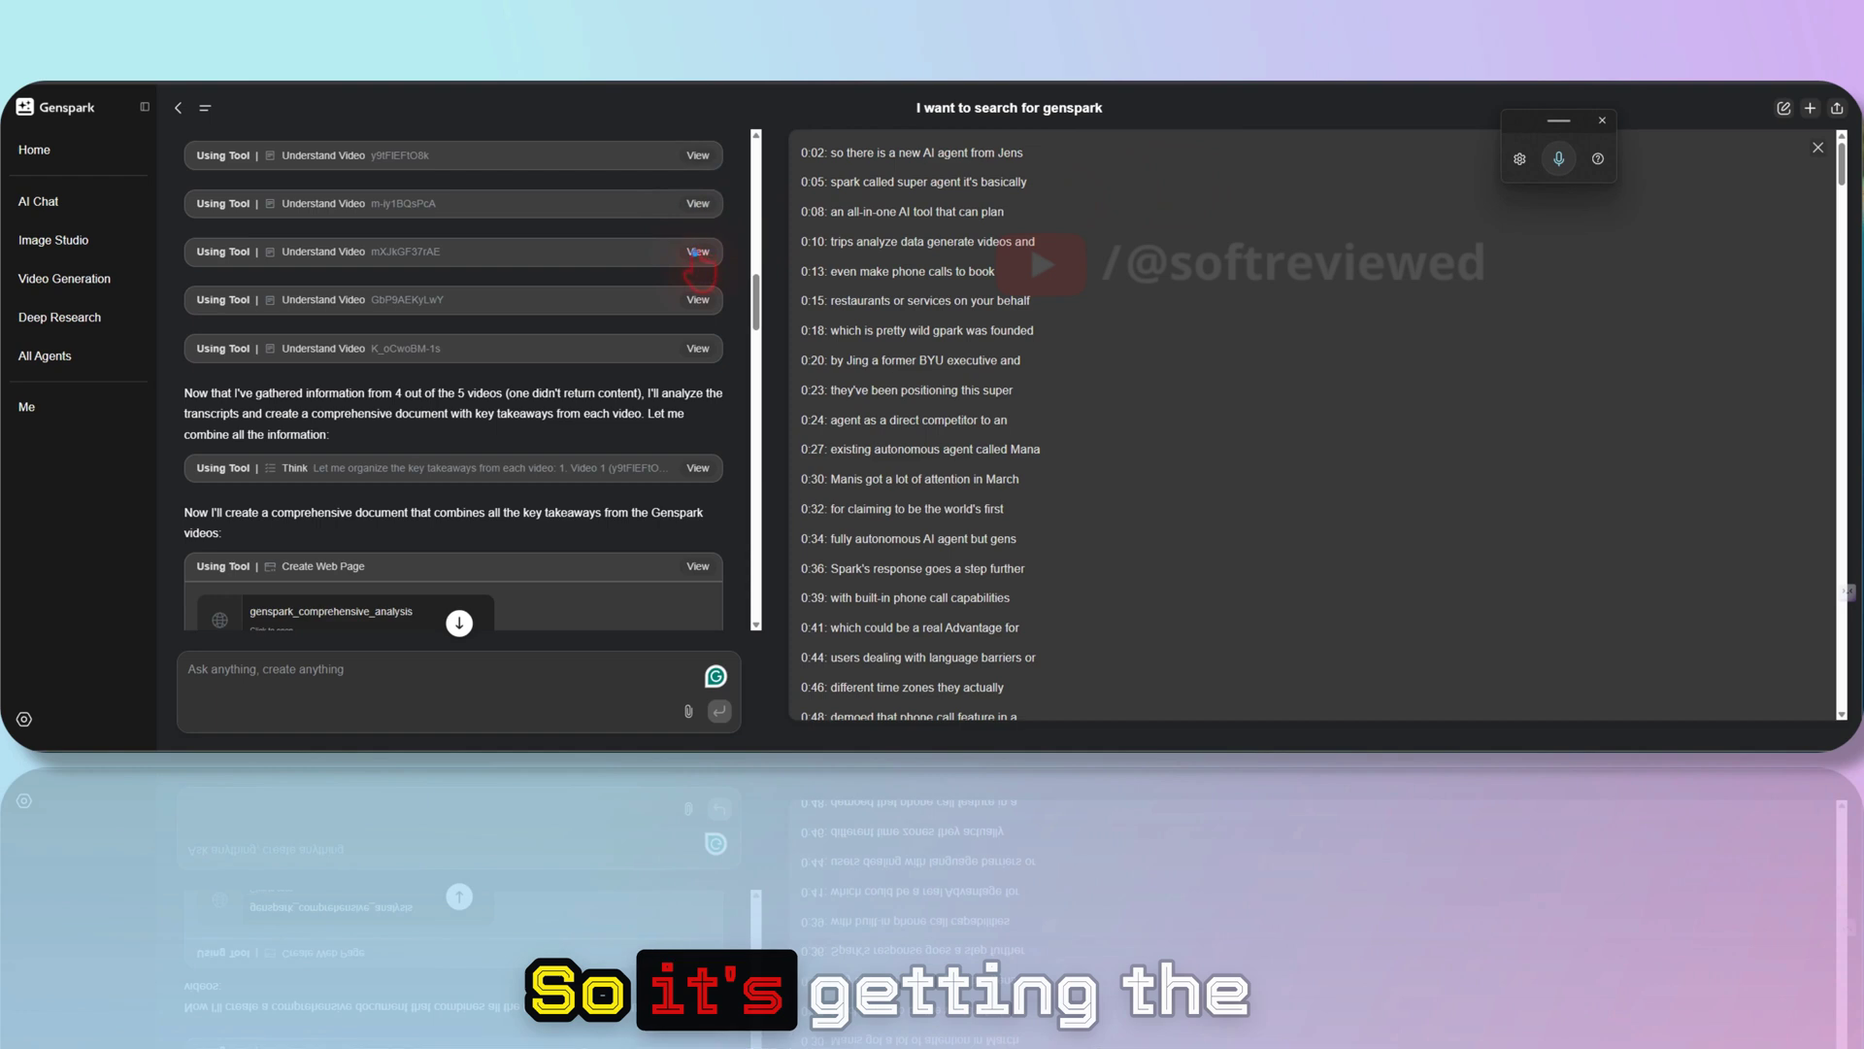
{"action": "left_click", "coordinate": [696, 349]}
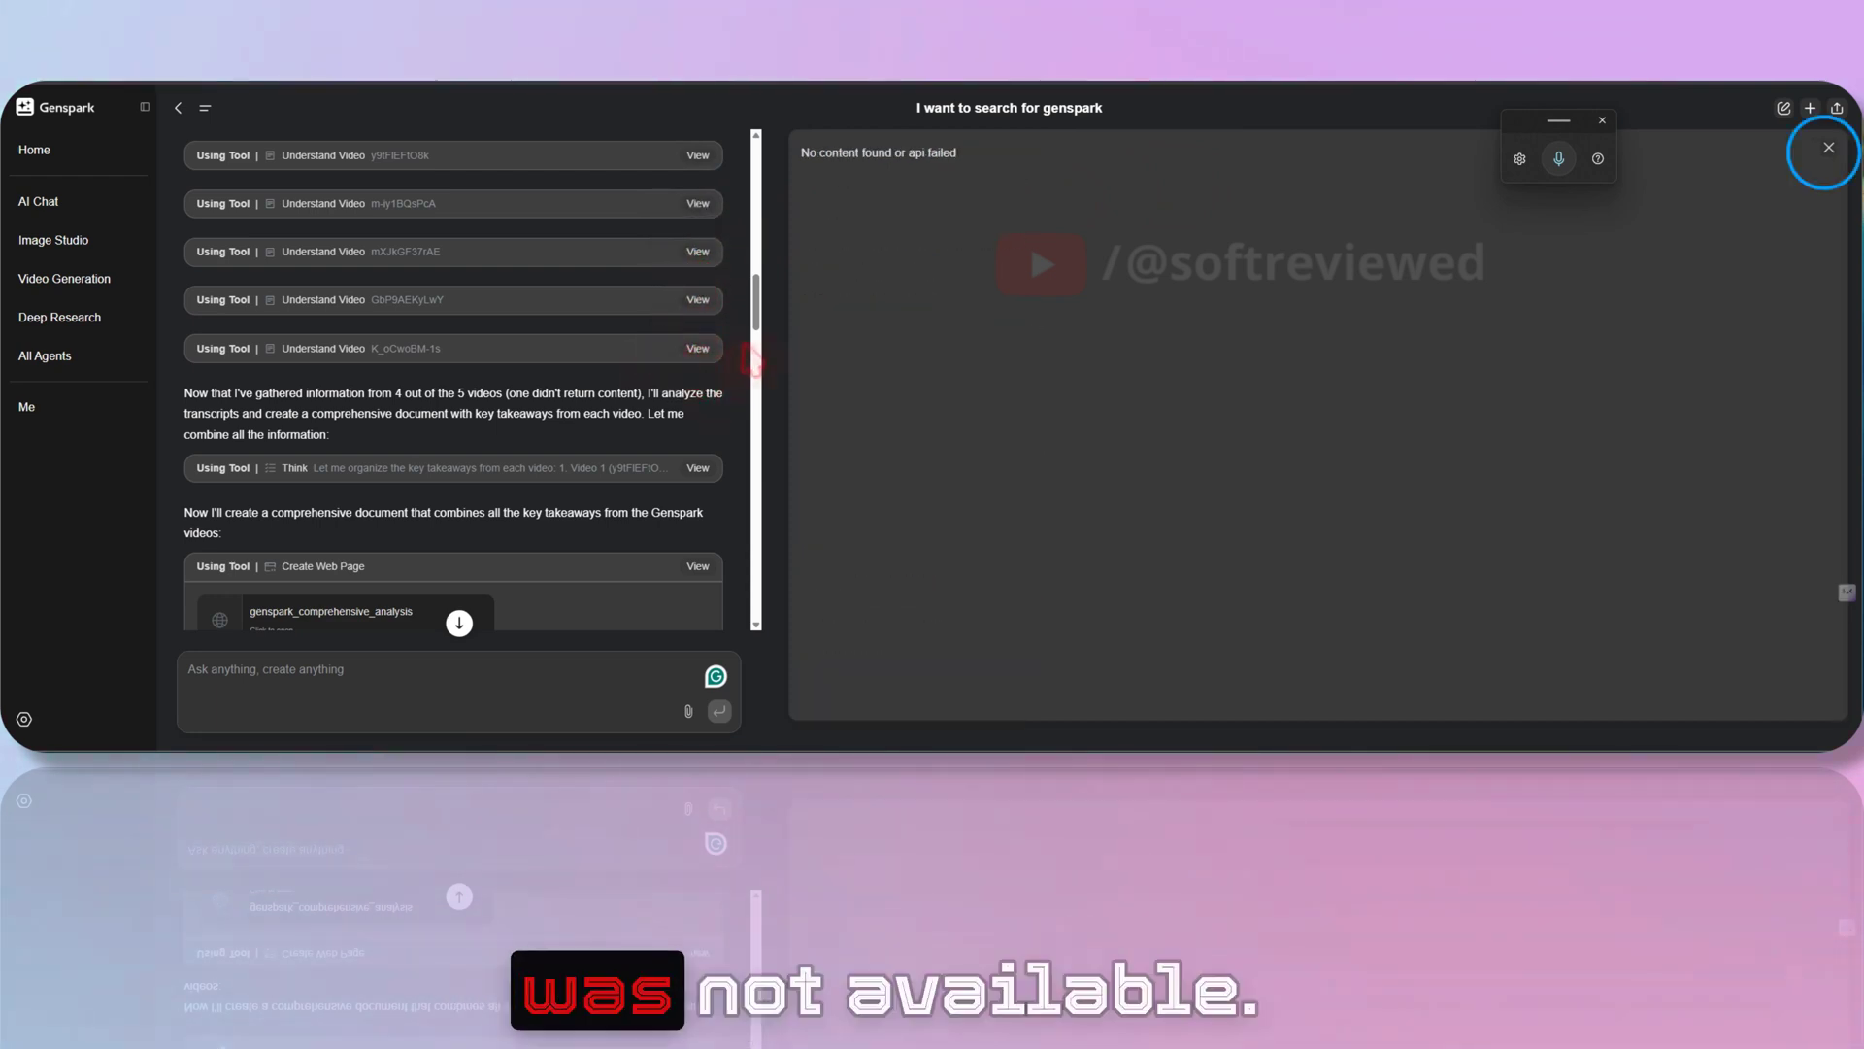
{"action": "left_click", "coordinate": [1829, 147]}
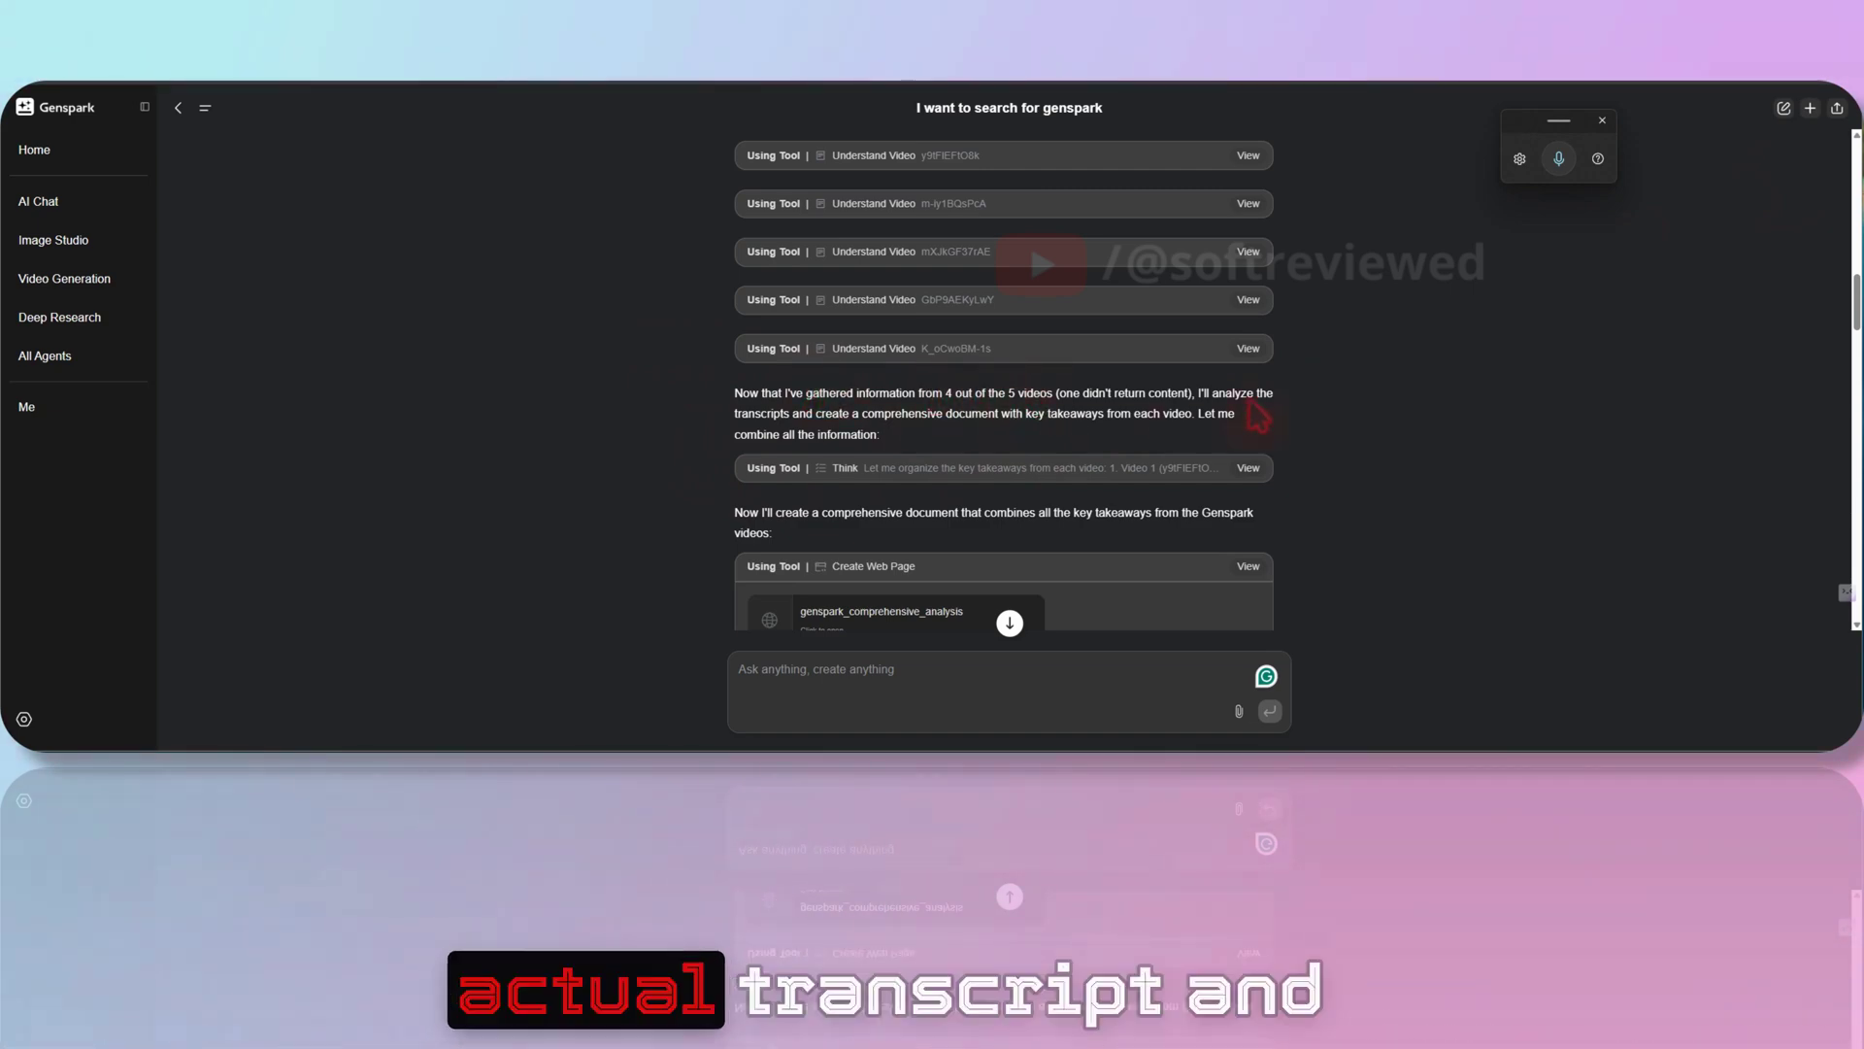
{"action": "scroll", "coordinate": [1255, 417], "scroll_direction": "down", "scroll_amount": 3}
{"action": "left_click", "coordinate": [1248, 258]}
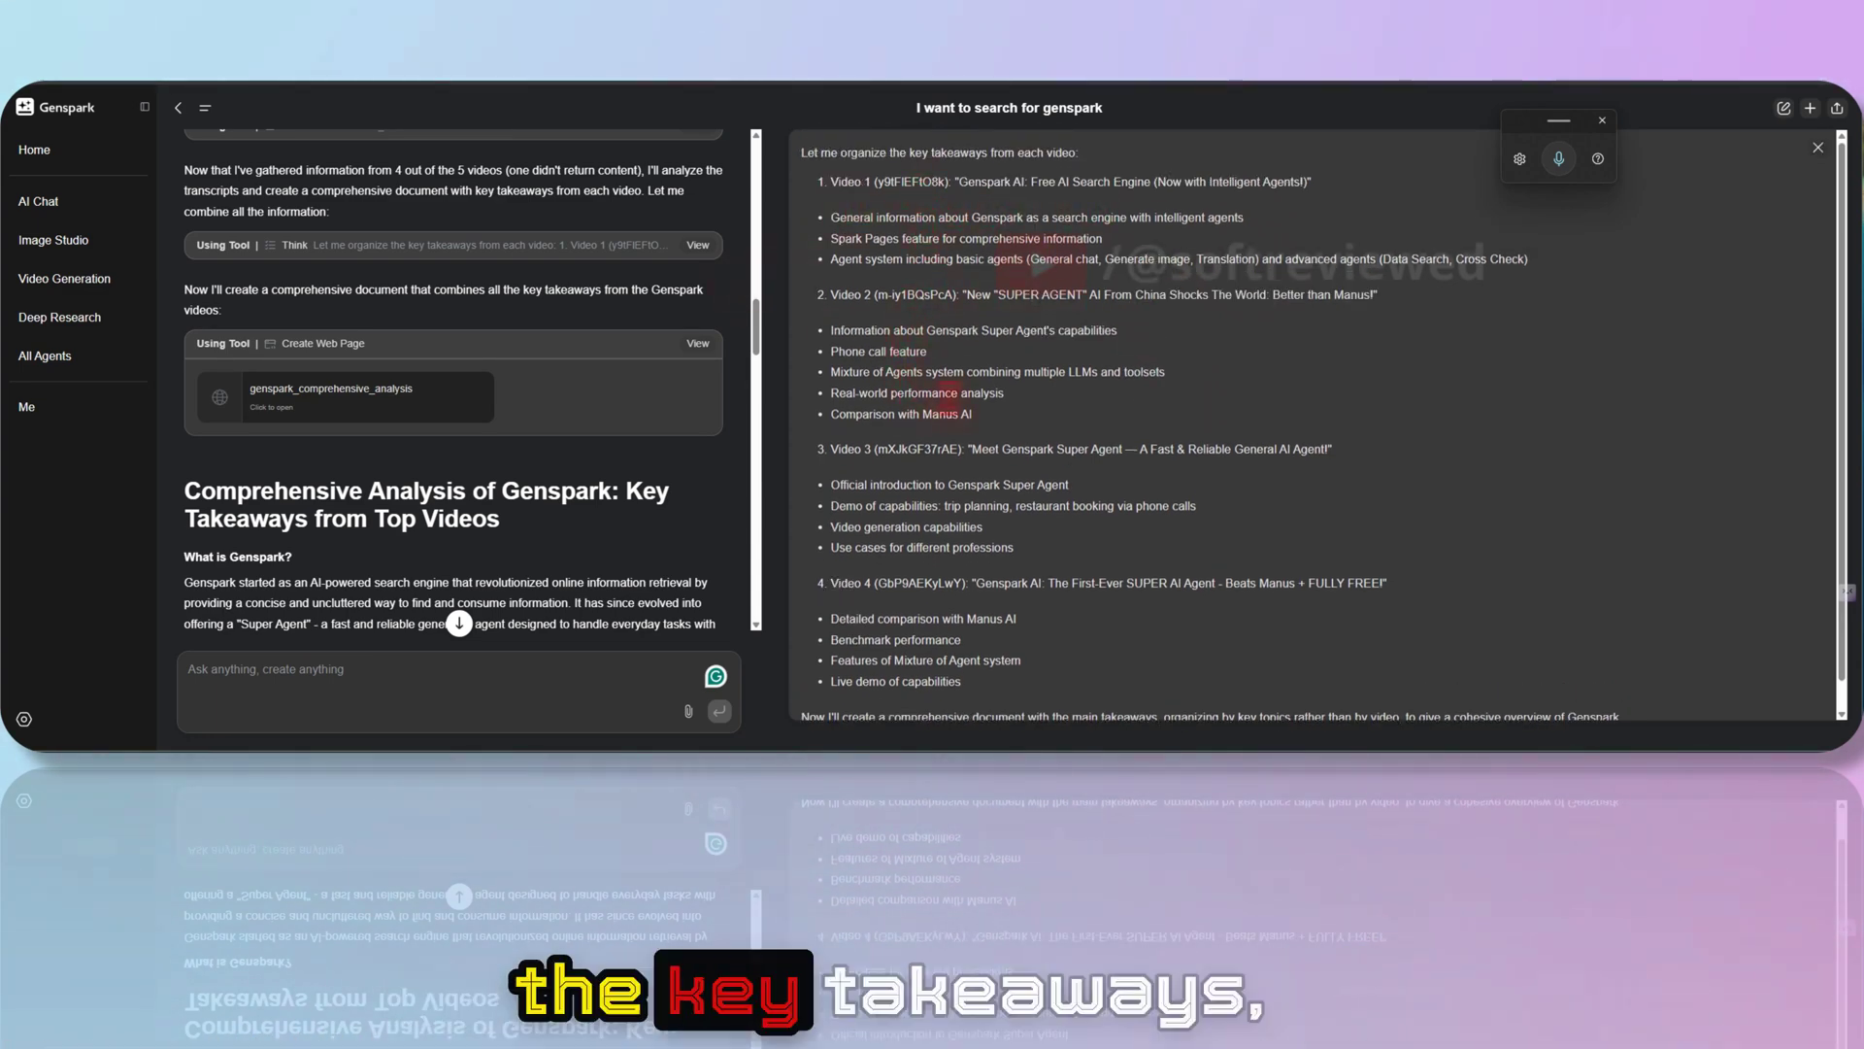
{"action": "scroll", "coordinate": [961, 429], "scroll_direction": "down", "scroll_amount": 1}
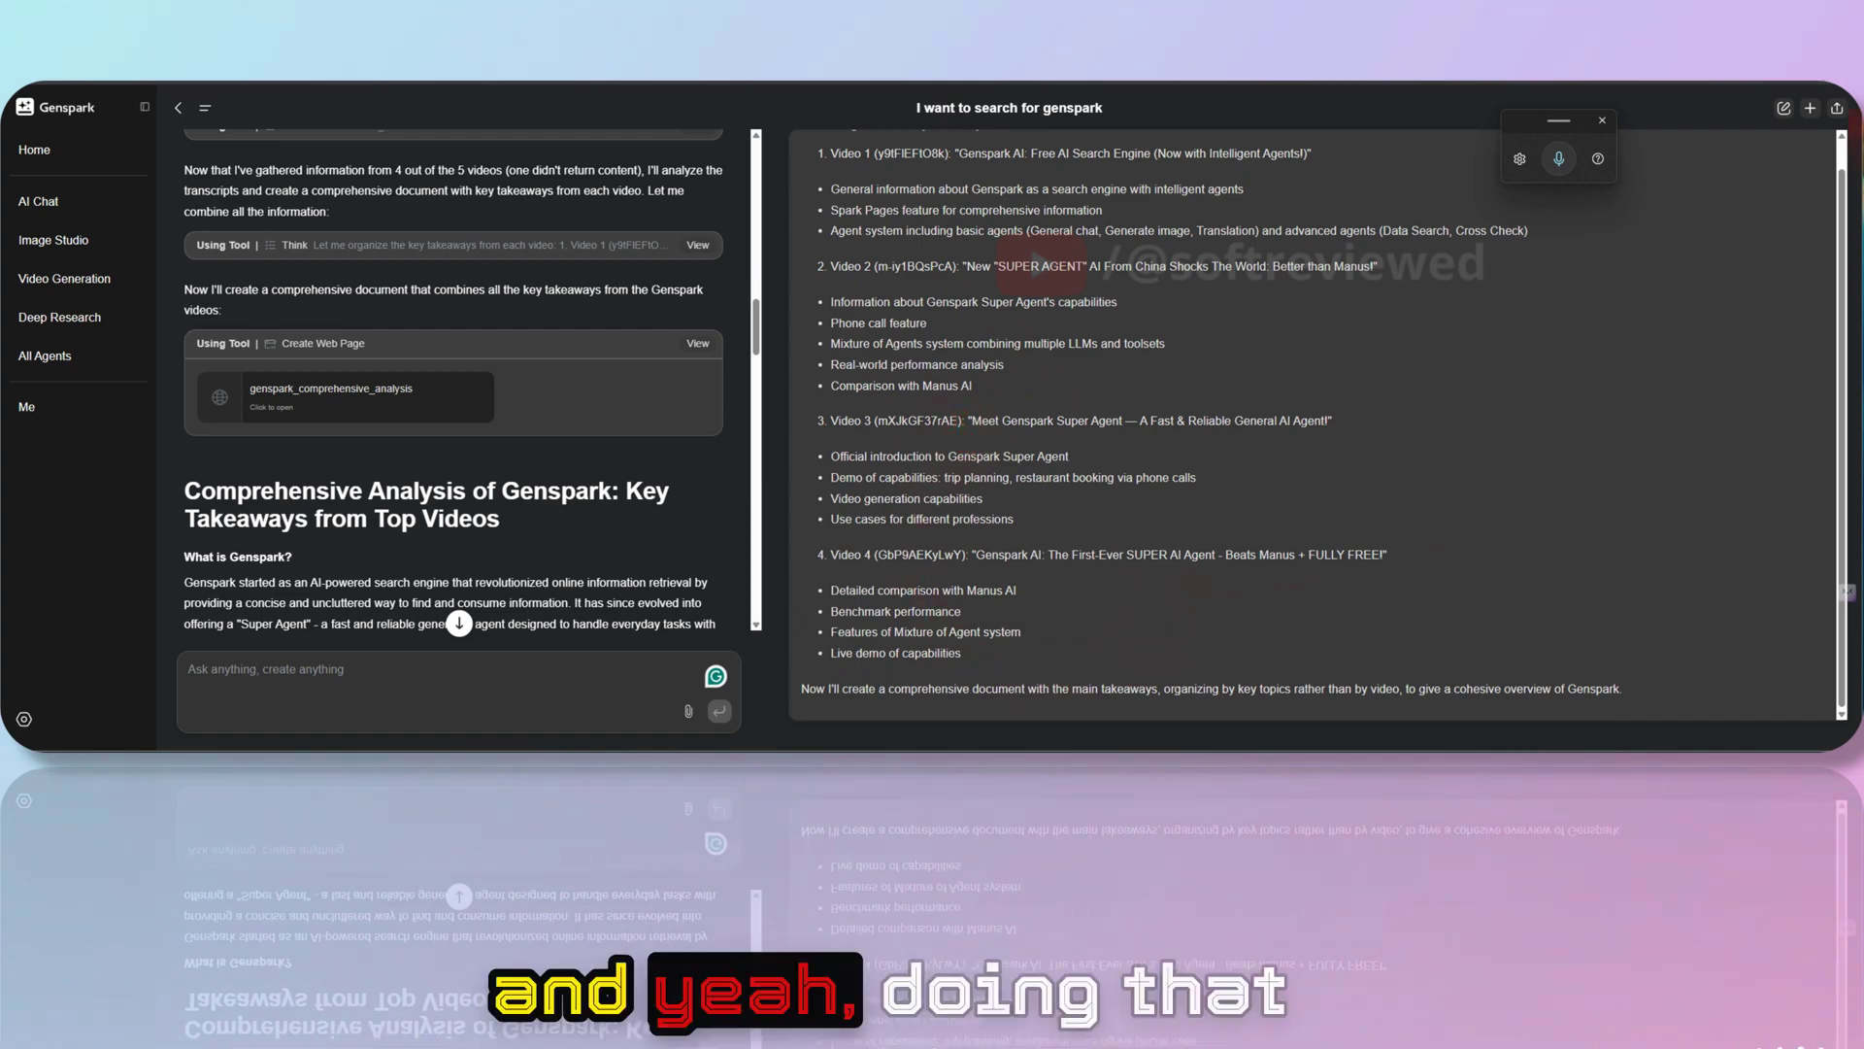
{"action": "scroll", "coordinate": [1833, 160], "scroll_direction": "up", "scroll_amount": 2}
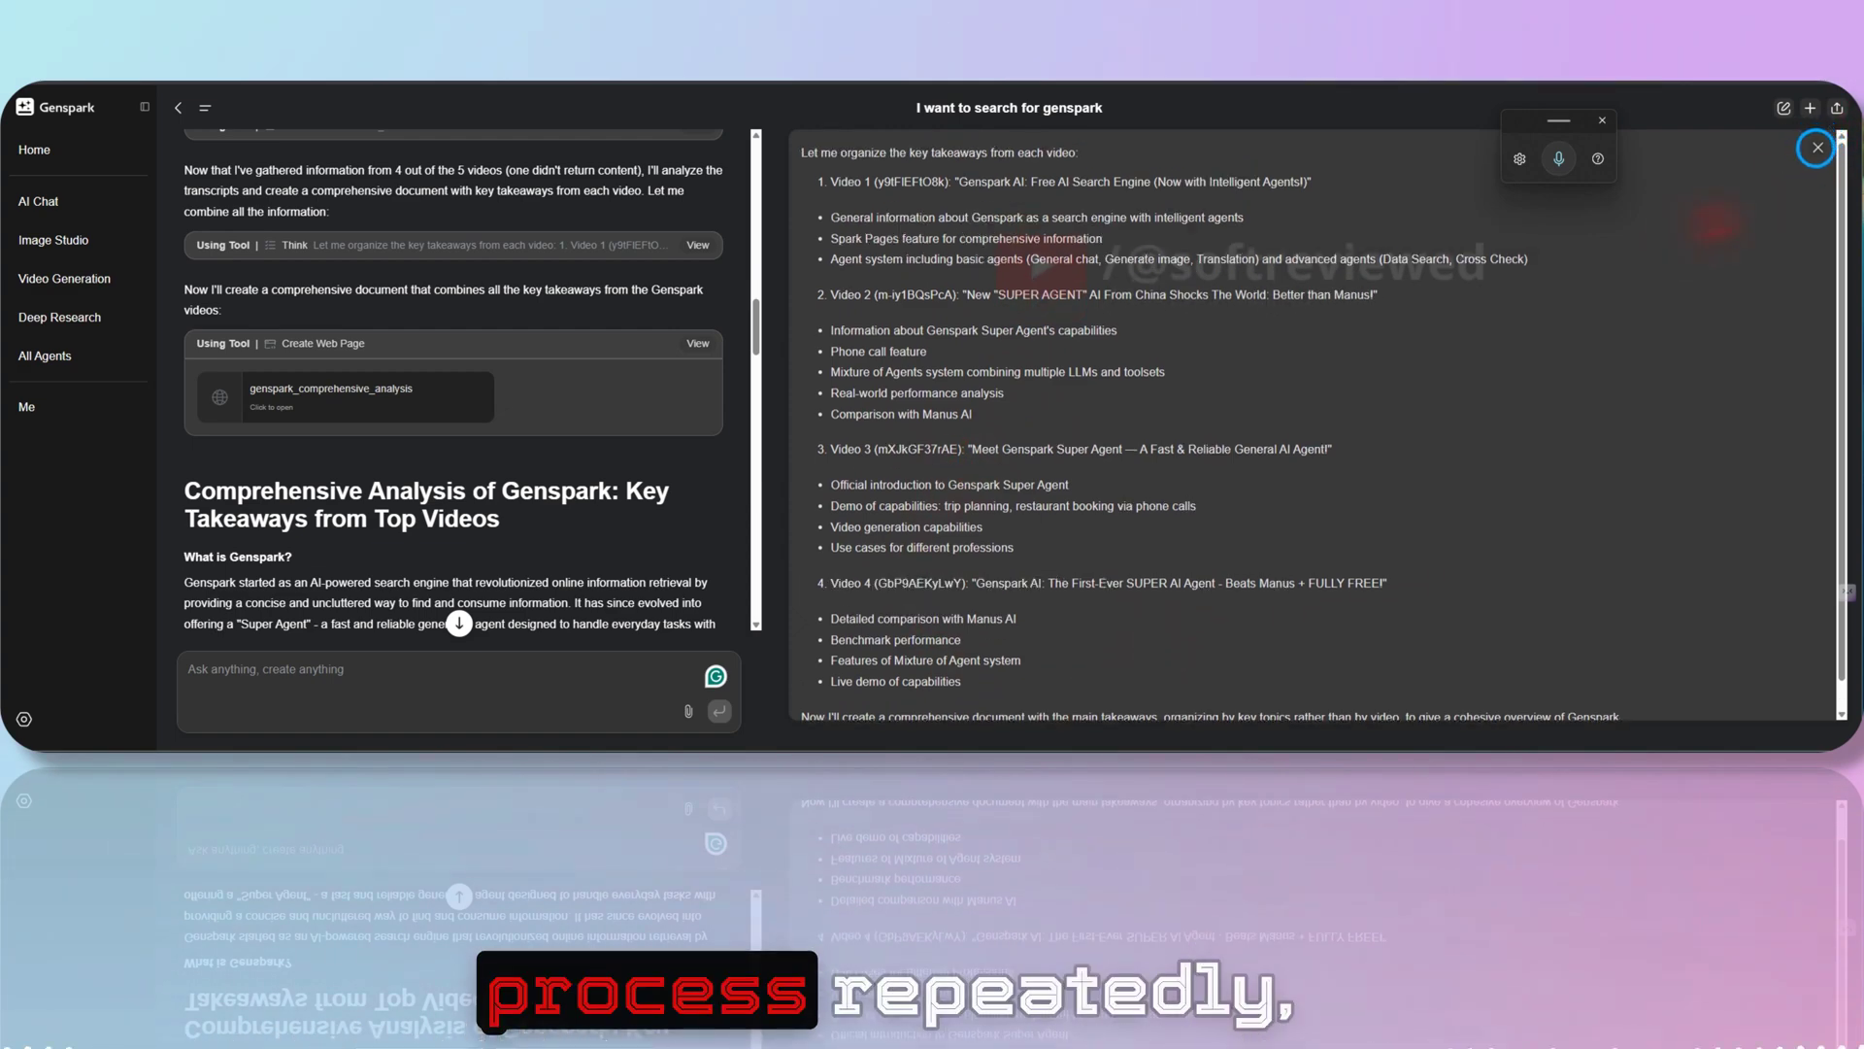
{"action": "left_click", "coordinate": [1828, 150]}
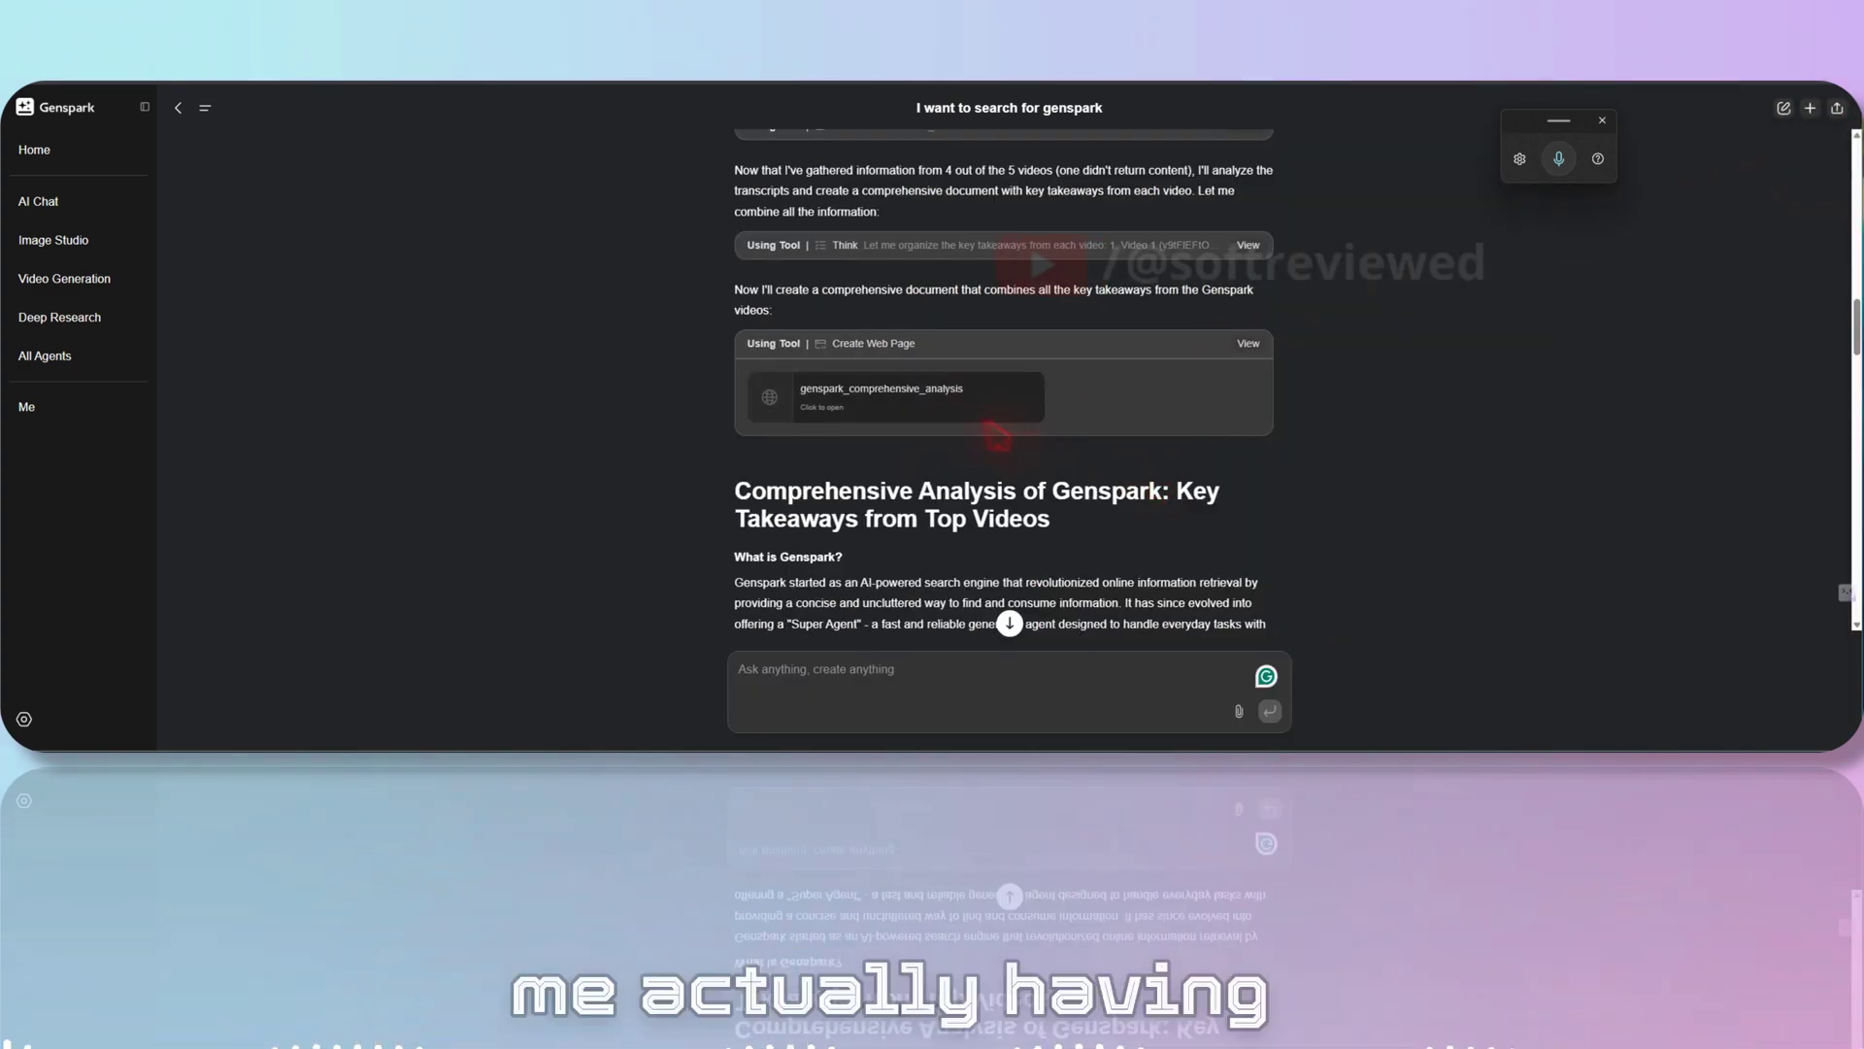
Open the Comprehensive Analysis page, inspect its HTML code, then return to the rendered preview
{"action": "left_click", "coordinate": [870, 407]}
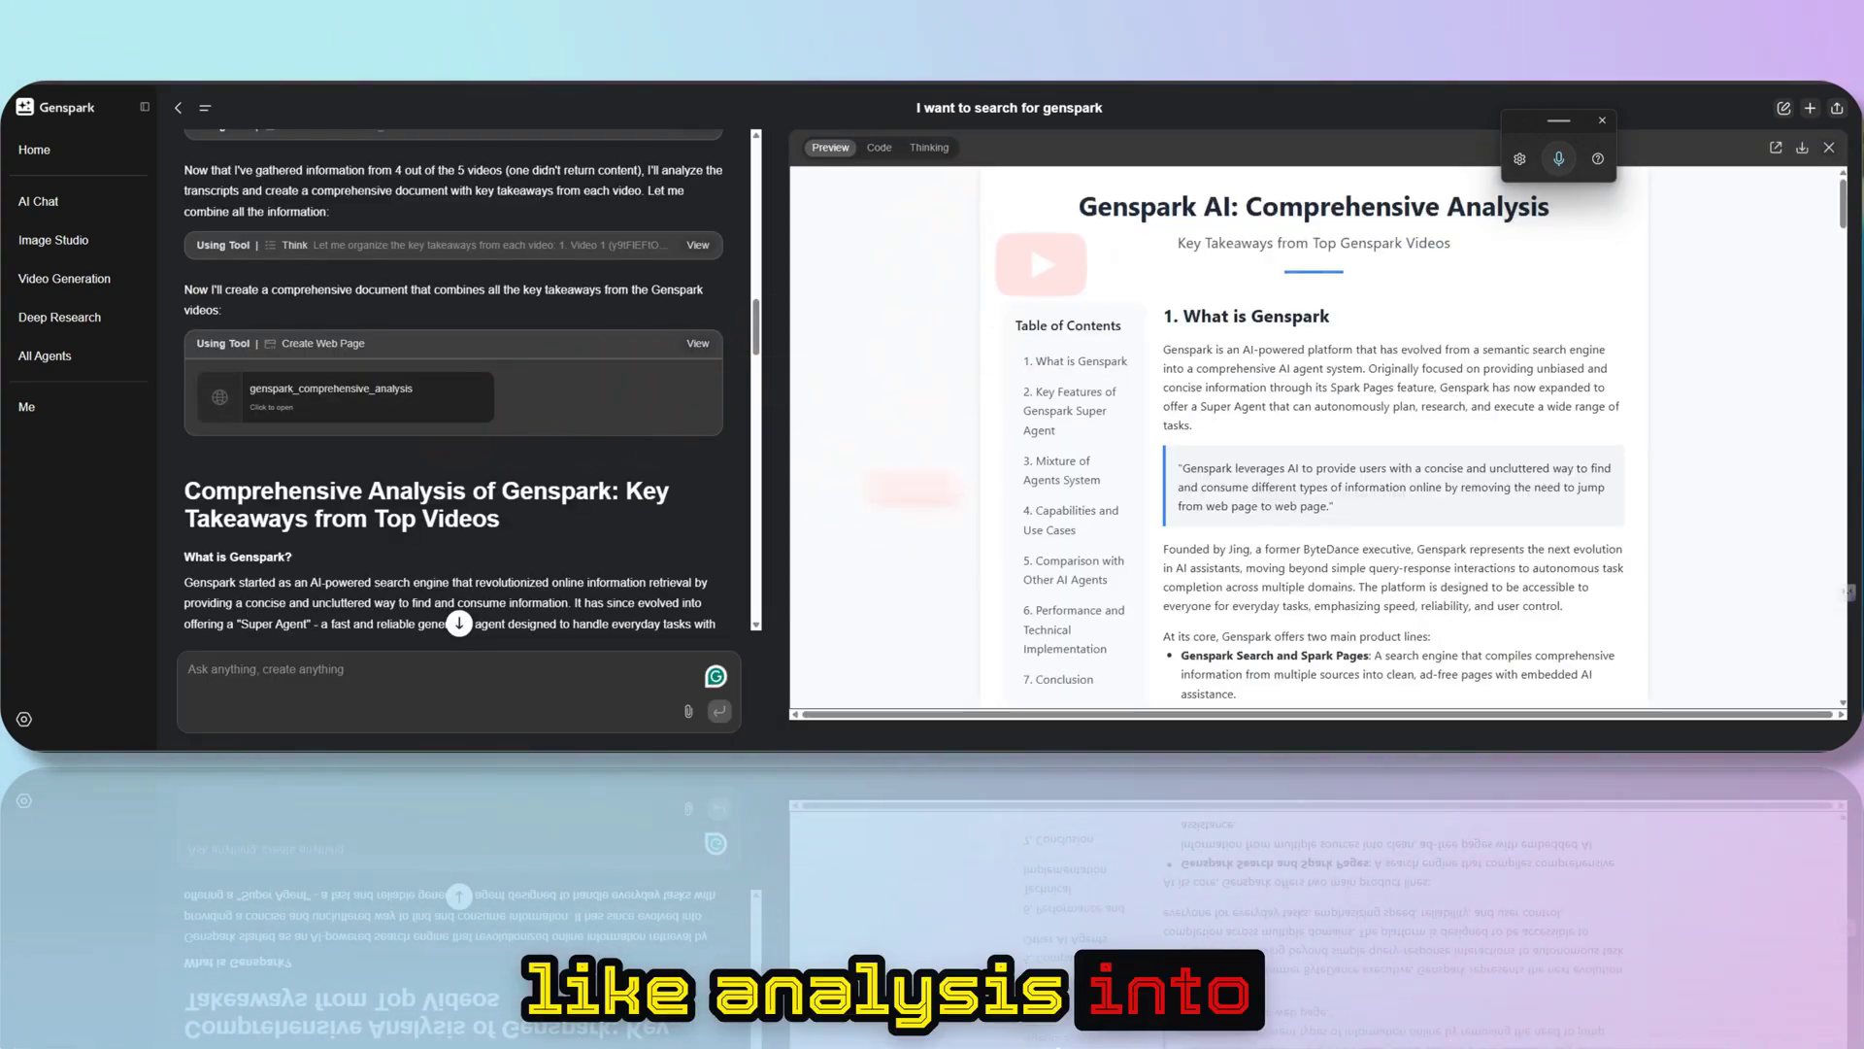
{"action": "left_click", "coordinate": [880, 148]}
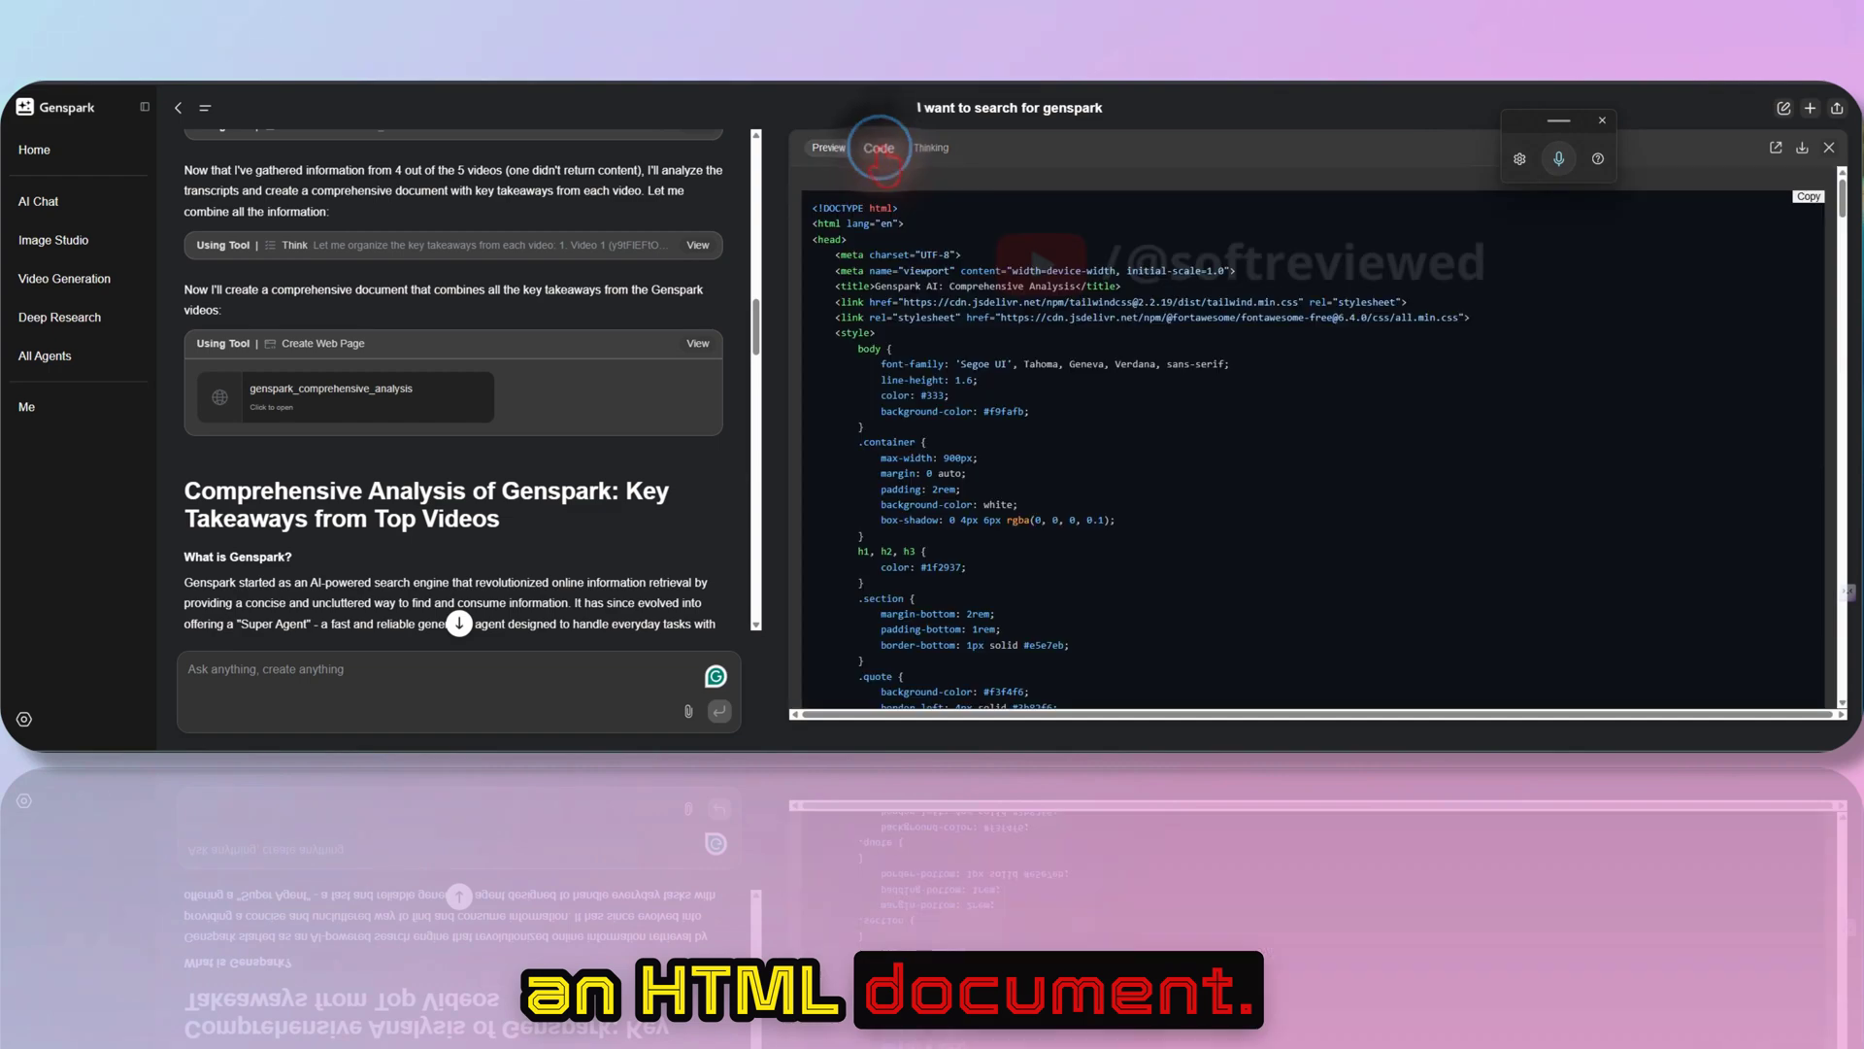
{"action": "left_click", "coordinate": [833, 146]}
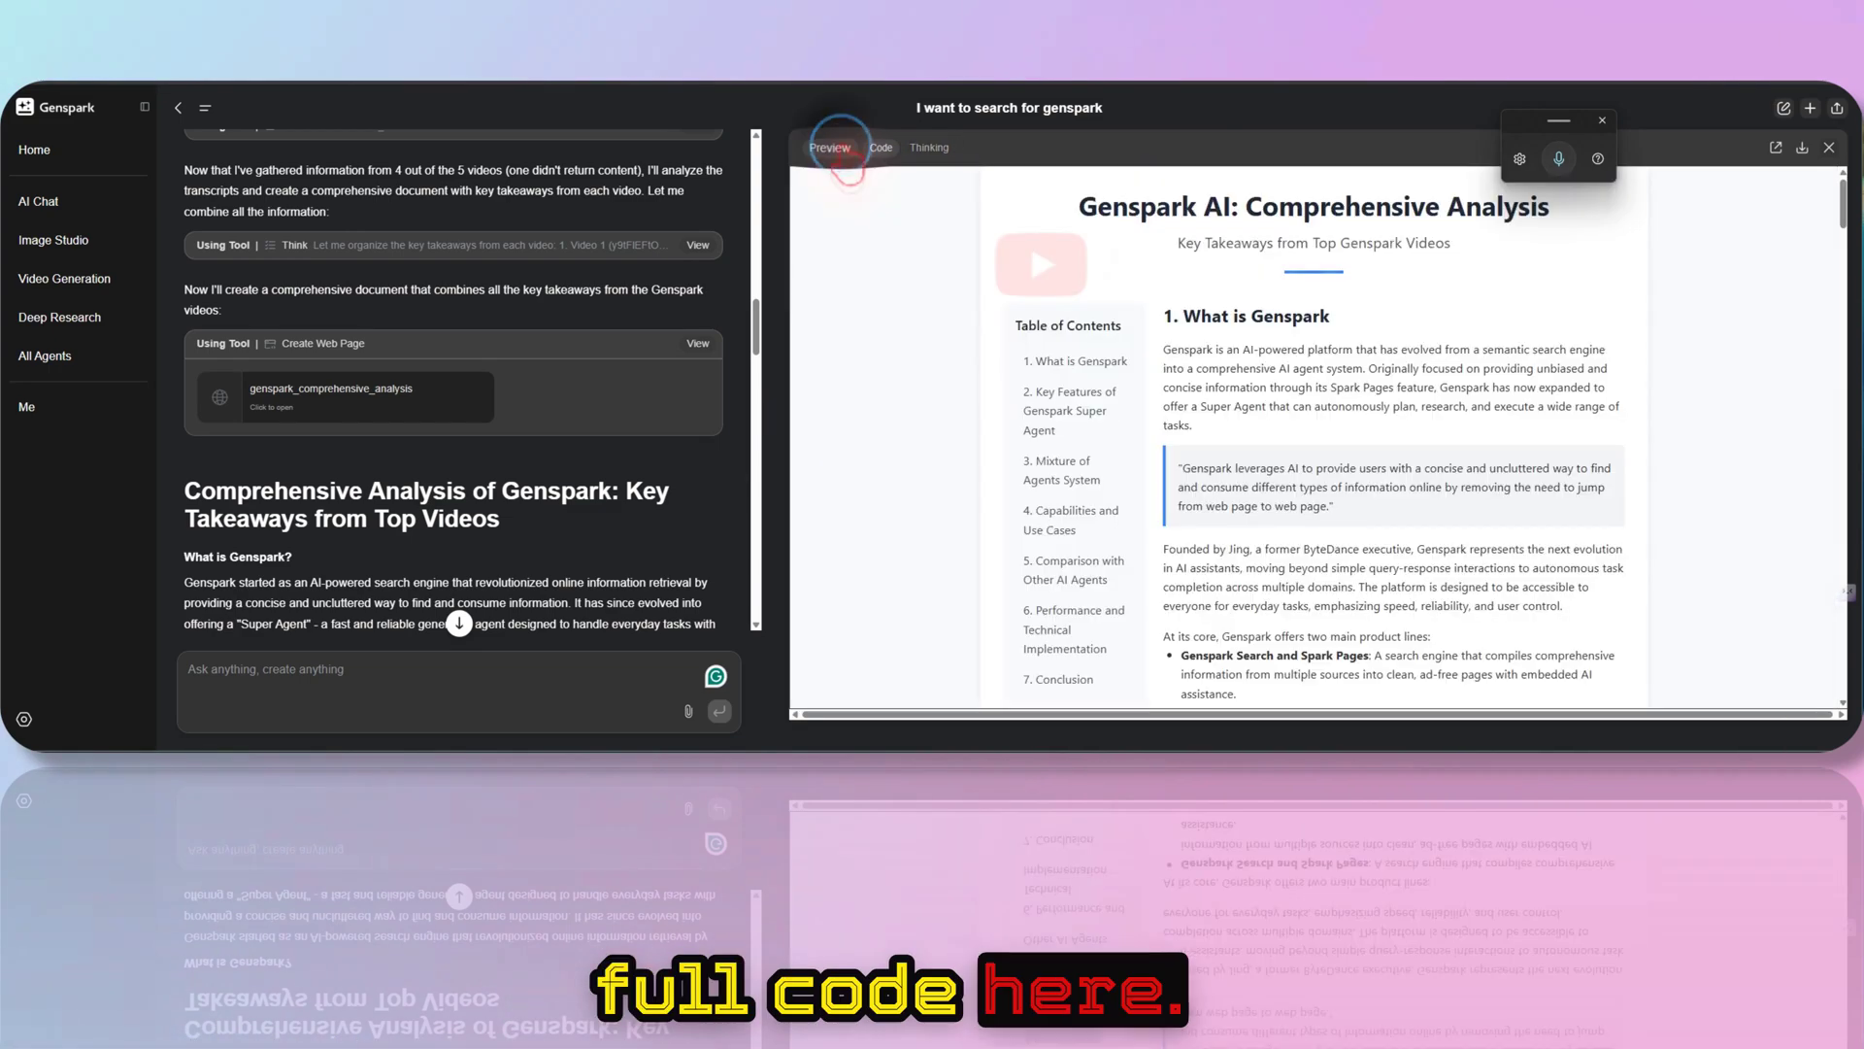
{"action": "scroll", "coordinate": [1307, 476], "scroll_direction": "down", "scroll_amount": 3}
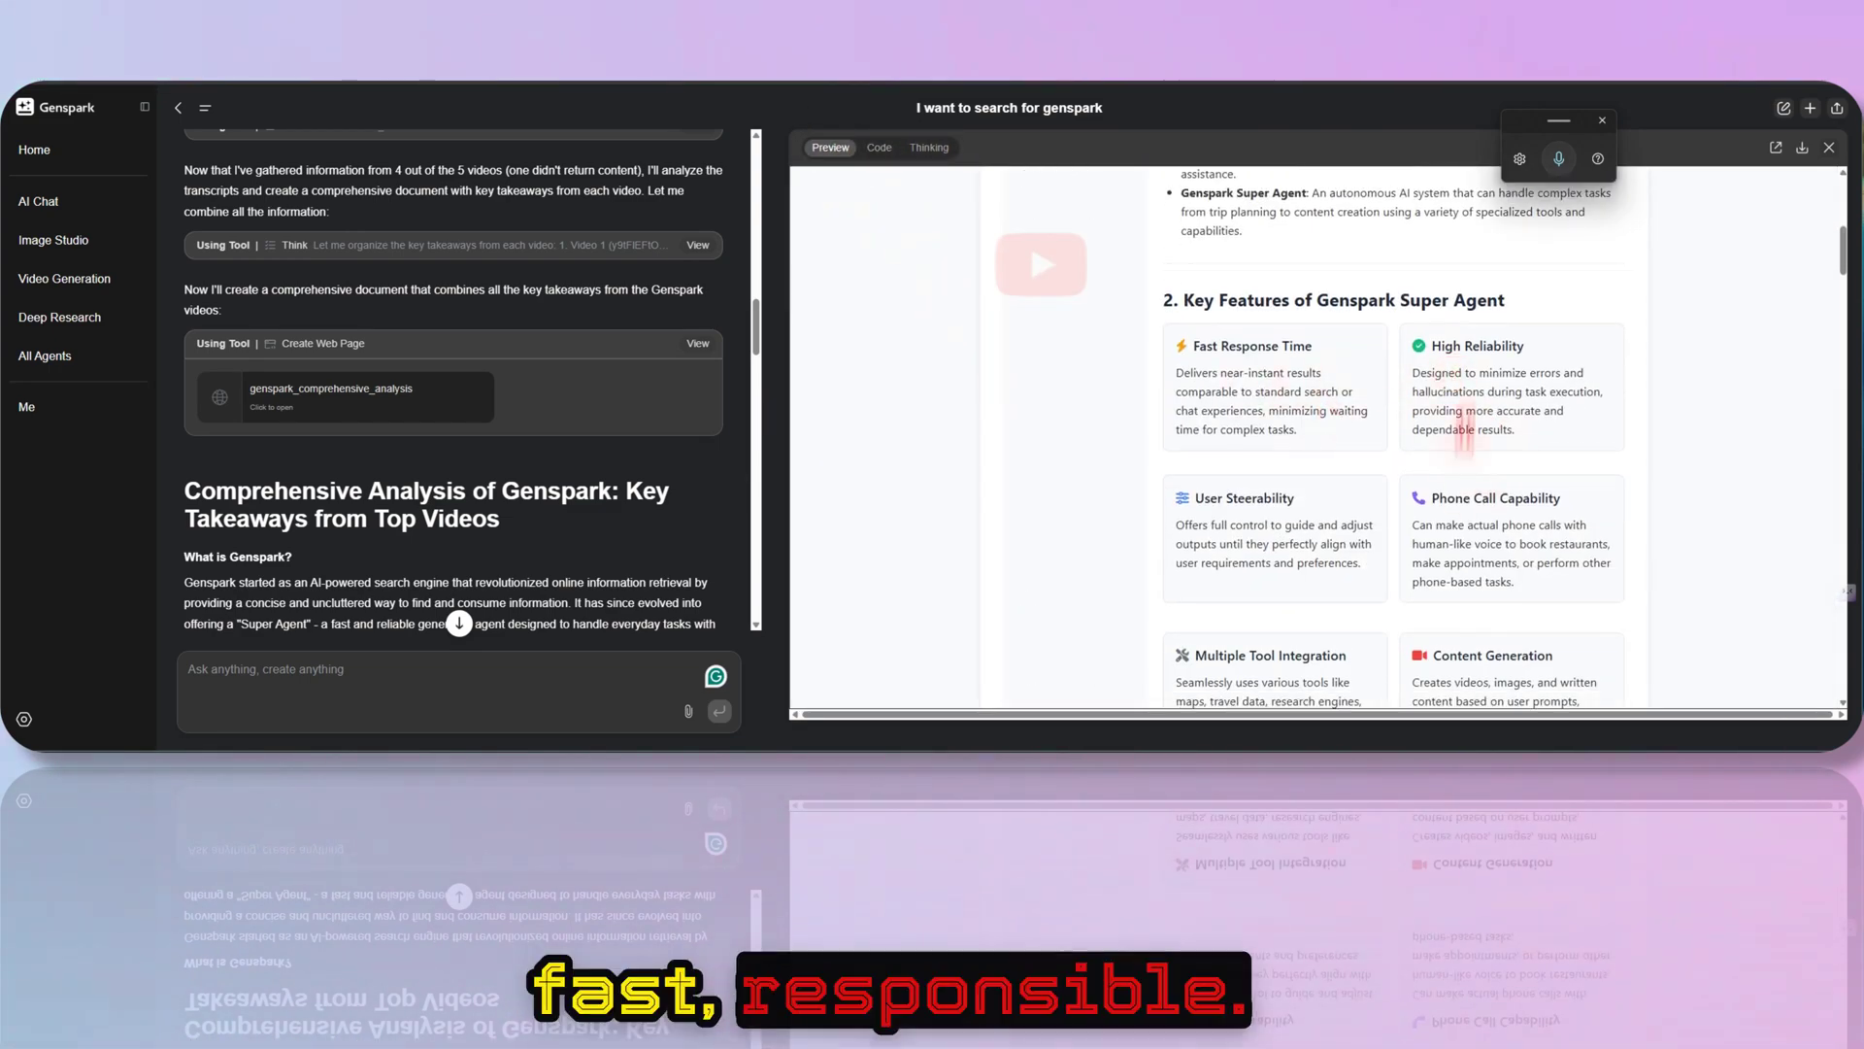
{"action": "scroll", "coordinate": [1456, 498], "scroll_direction": "down", "scroll_amount": 1}
{"action": "scroll", "coordinate": [1457, 480], "scroll_direction": "down", "scroll_amount": 2}
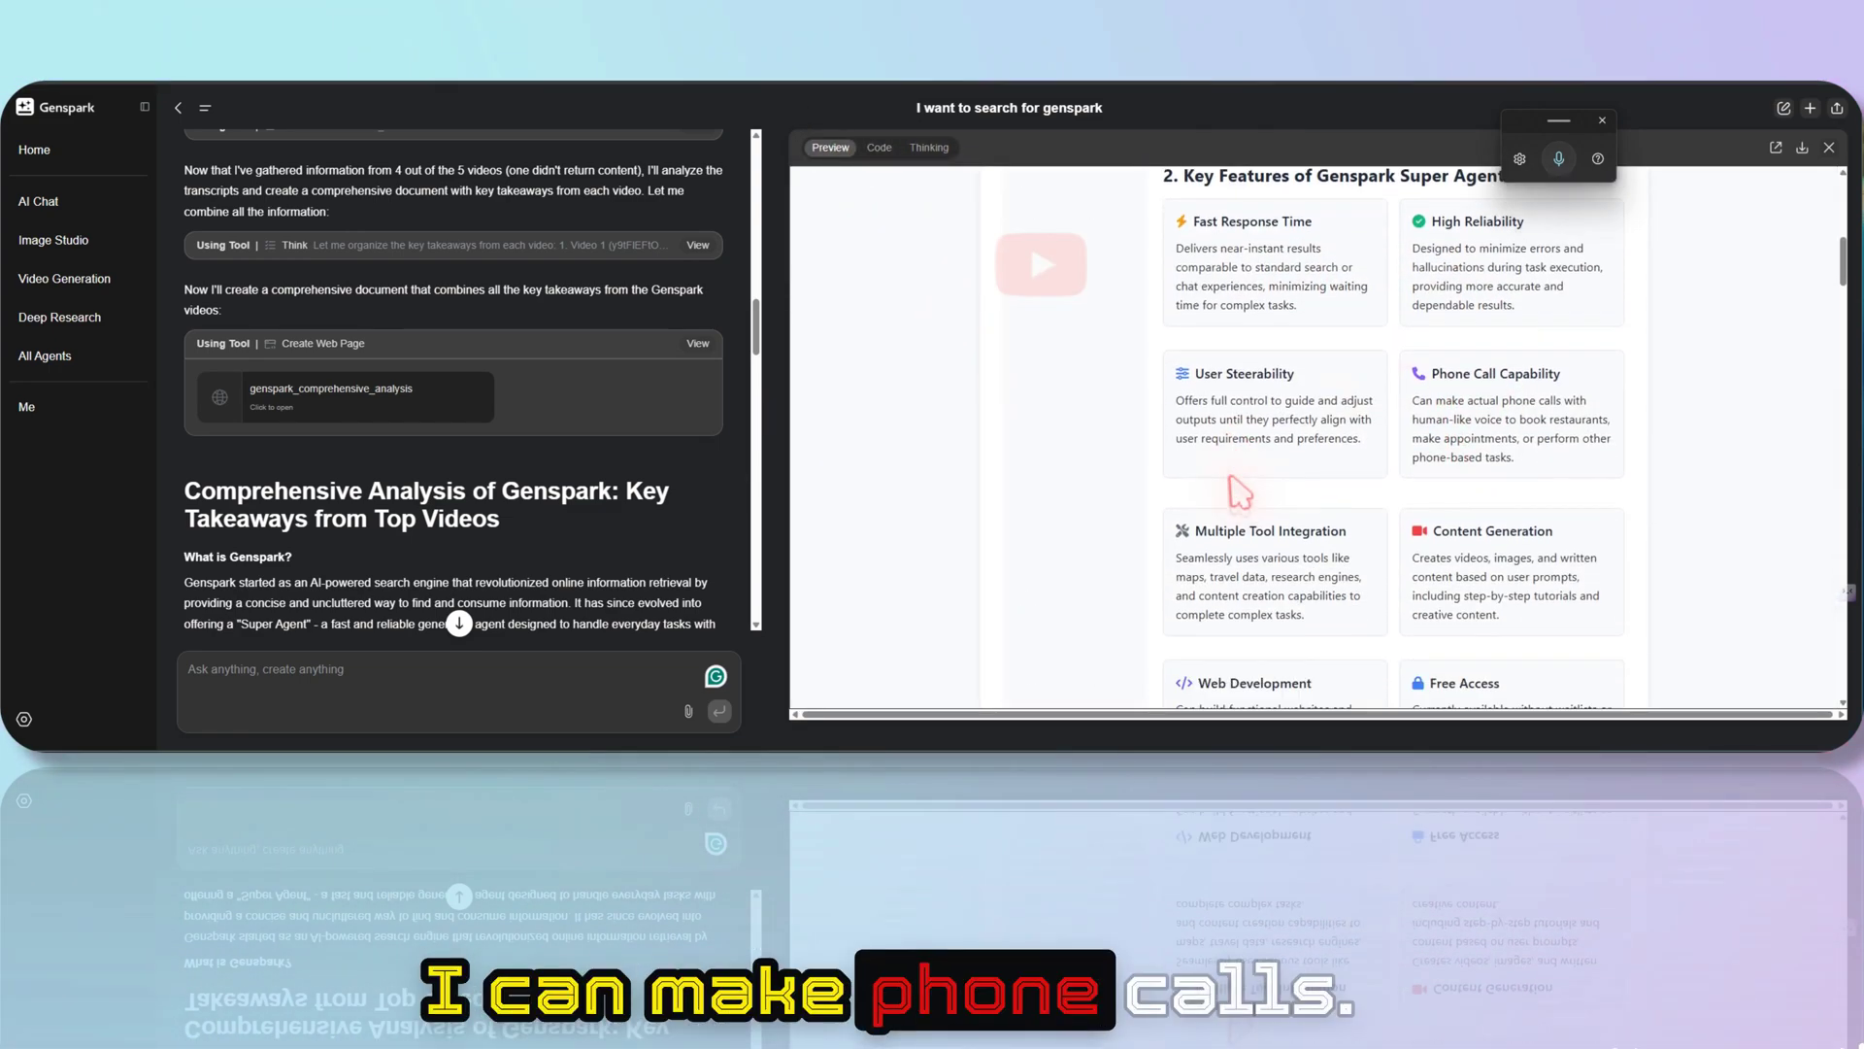
{"action": "scroll", "coordinate": [1290, 401], "scroll_direction": "down", "scroll_amount": 3}
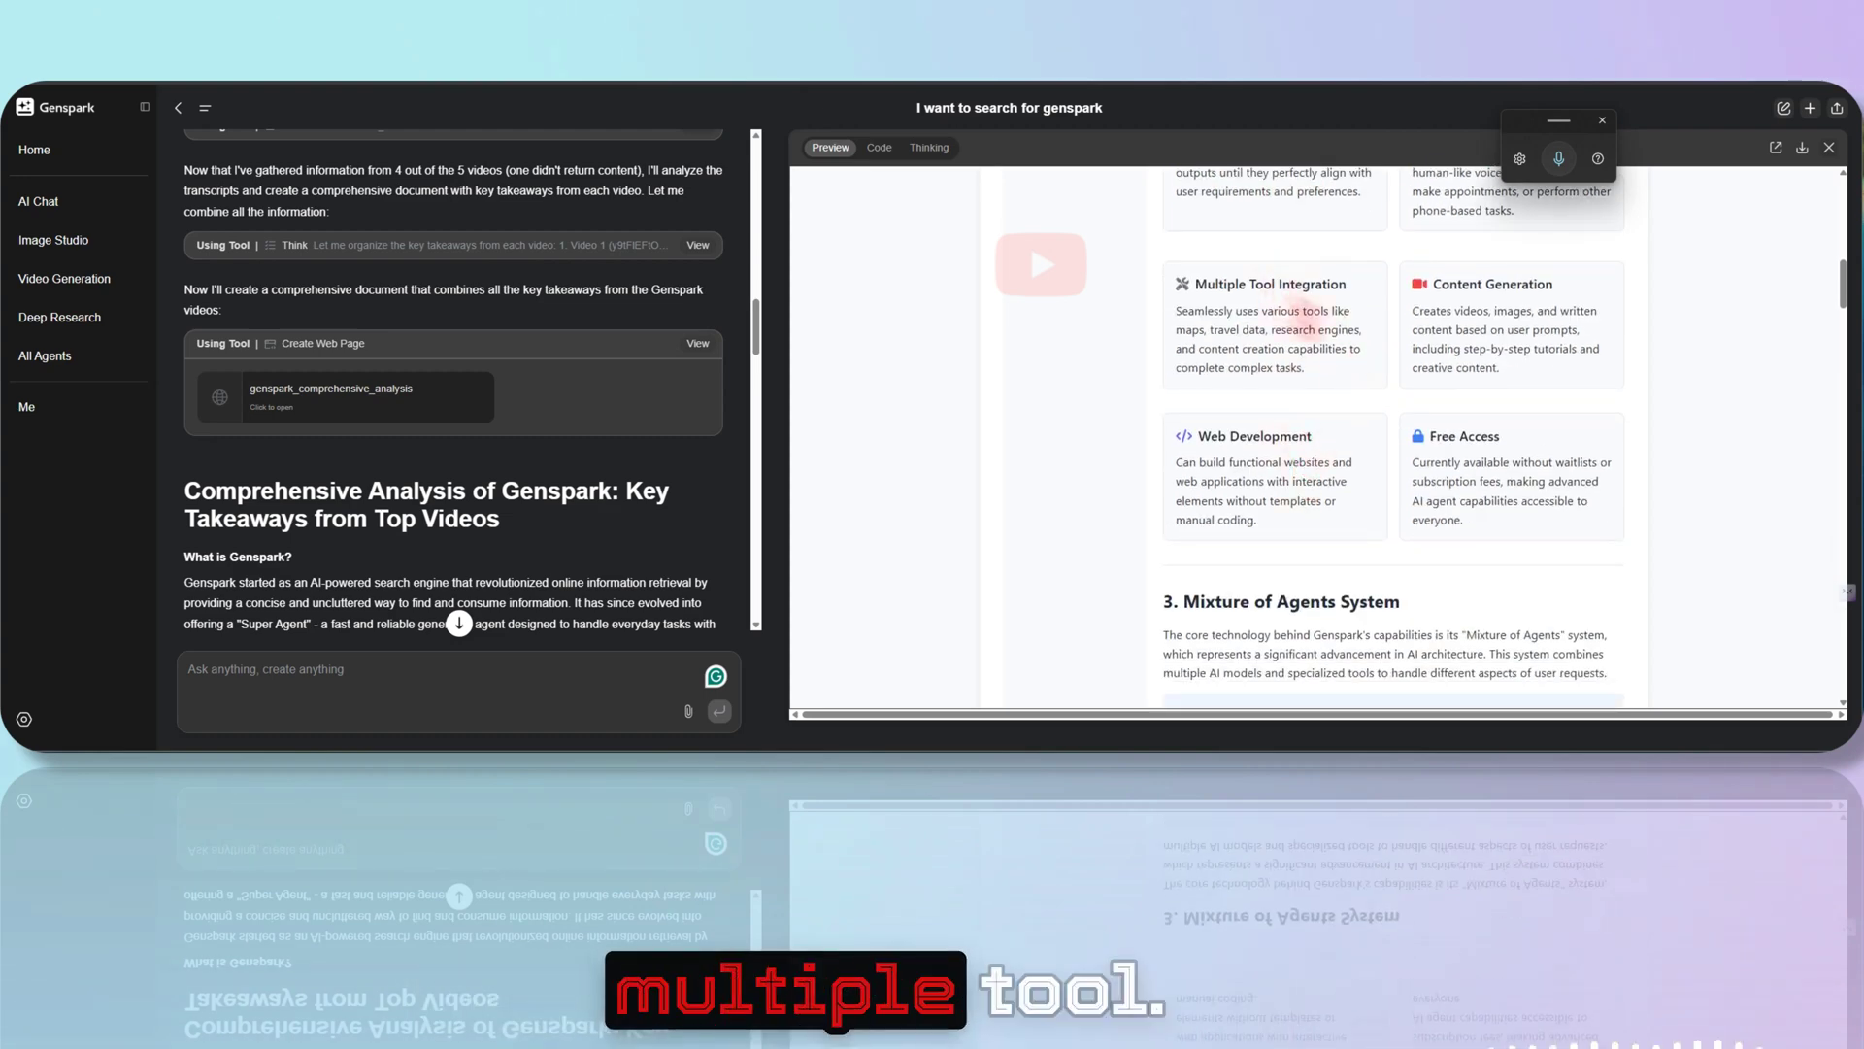
{"action": "scroll", "coordinate": [1515, 502], "scroll_direction": "down", "scroll_amount": 3}
{"action": "scroll", "coordinate": [1384, 495], "scroll_direction": "down", "scroll_amount": 2}
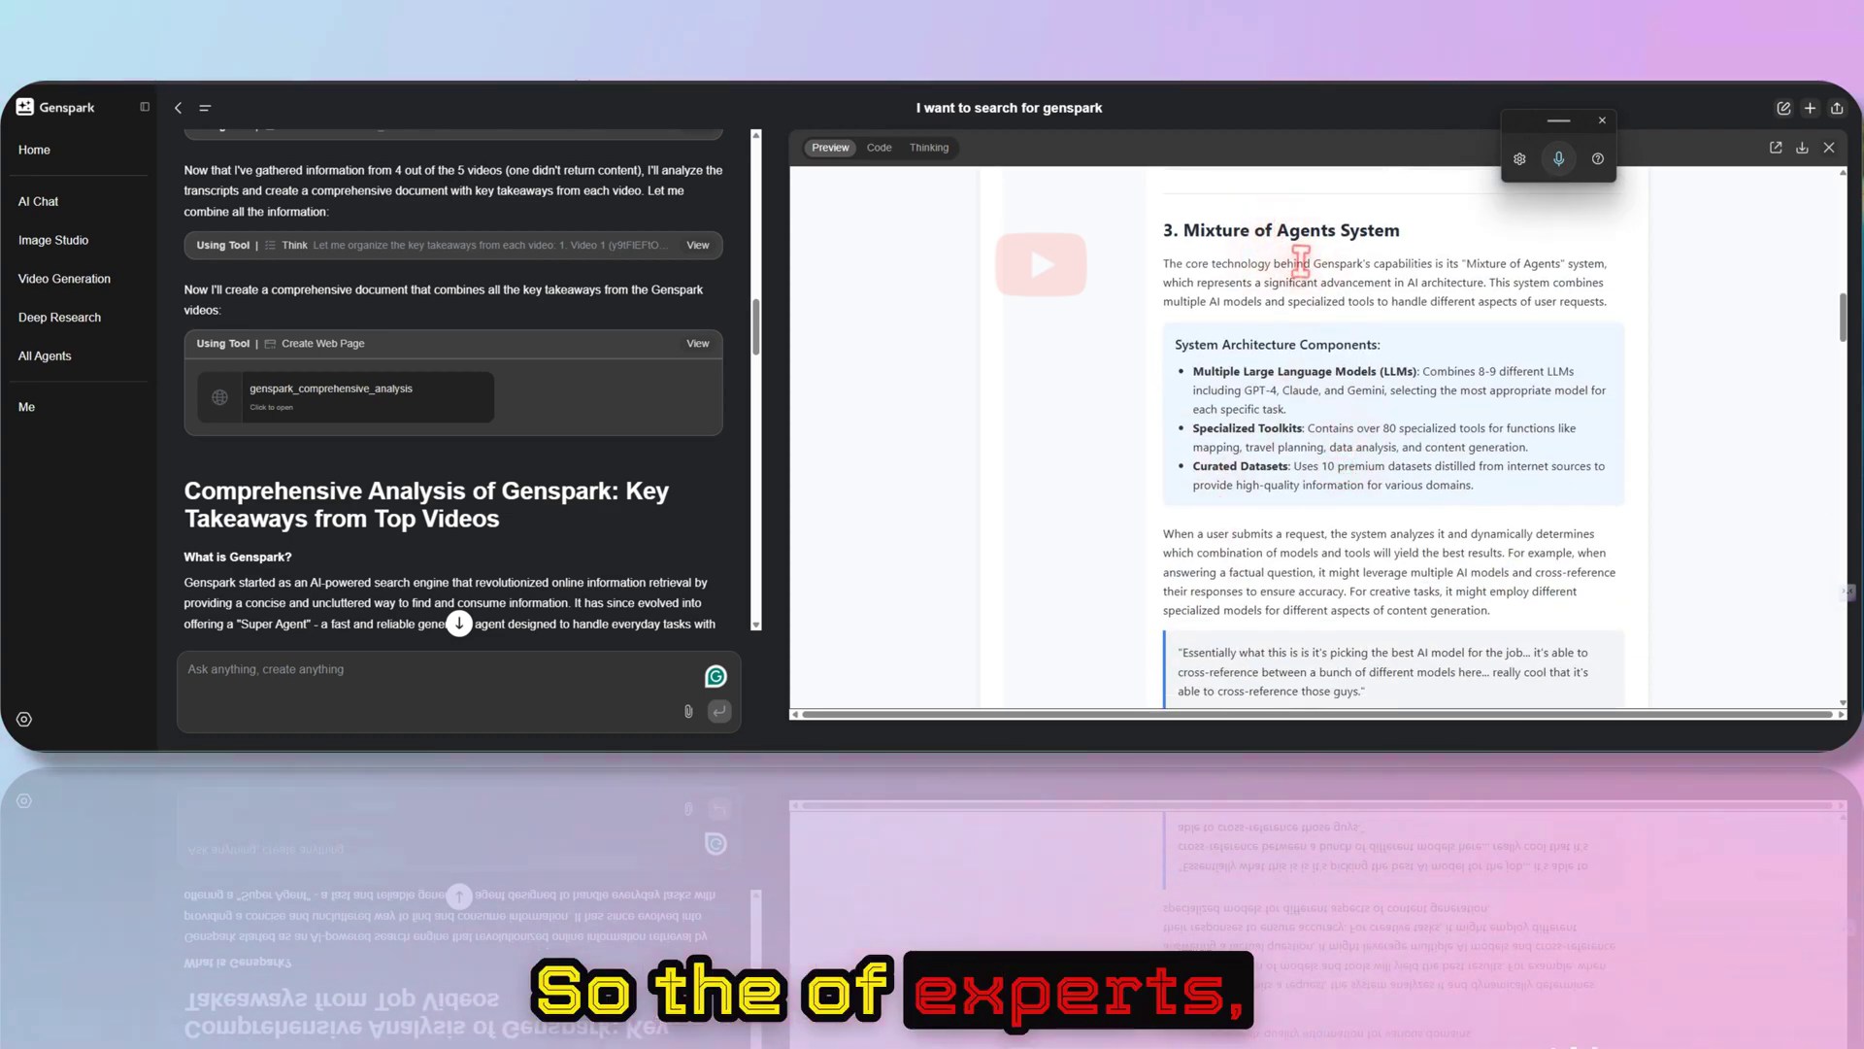
{"action": "scroll", "coordinate": [1437, 259], "scroll_direction": "down", "scroll_amount": 3}
{"action": "scroll", "coordinate": [1469, 366], "scroll_direction": "down", "scroll_amount": 3}
{"action": "scroll", "coordinate": [1466, 364], "scroll_direction": "down", "scroll_amount": 3}
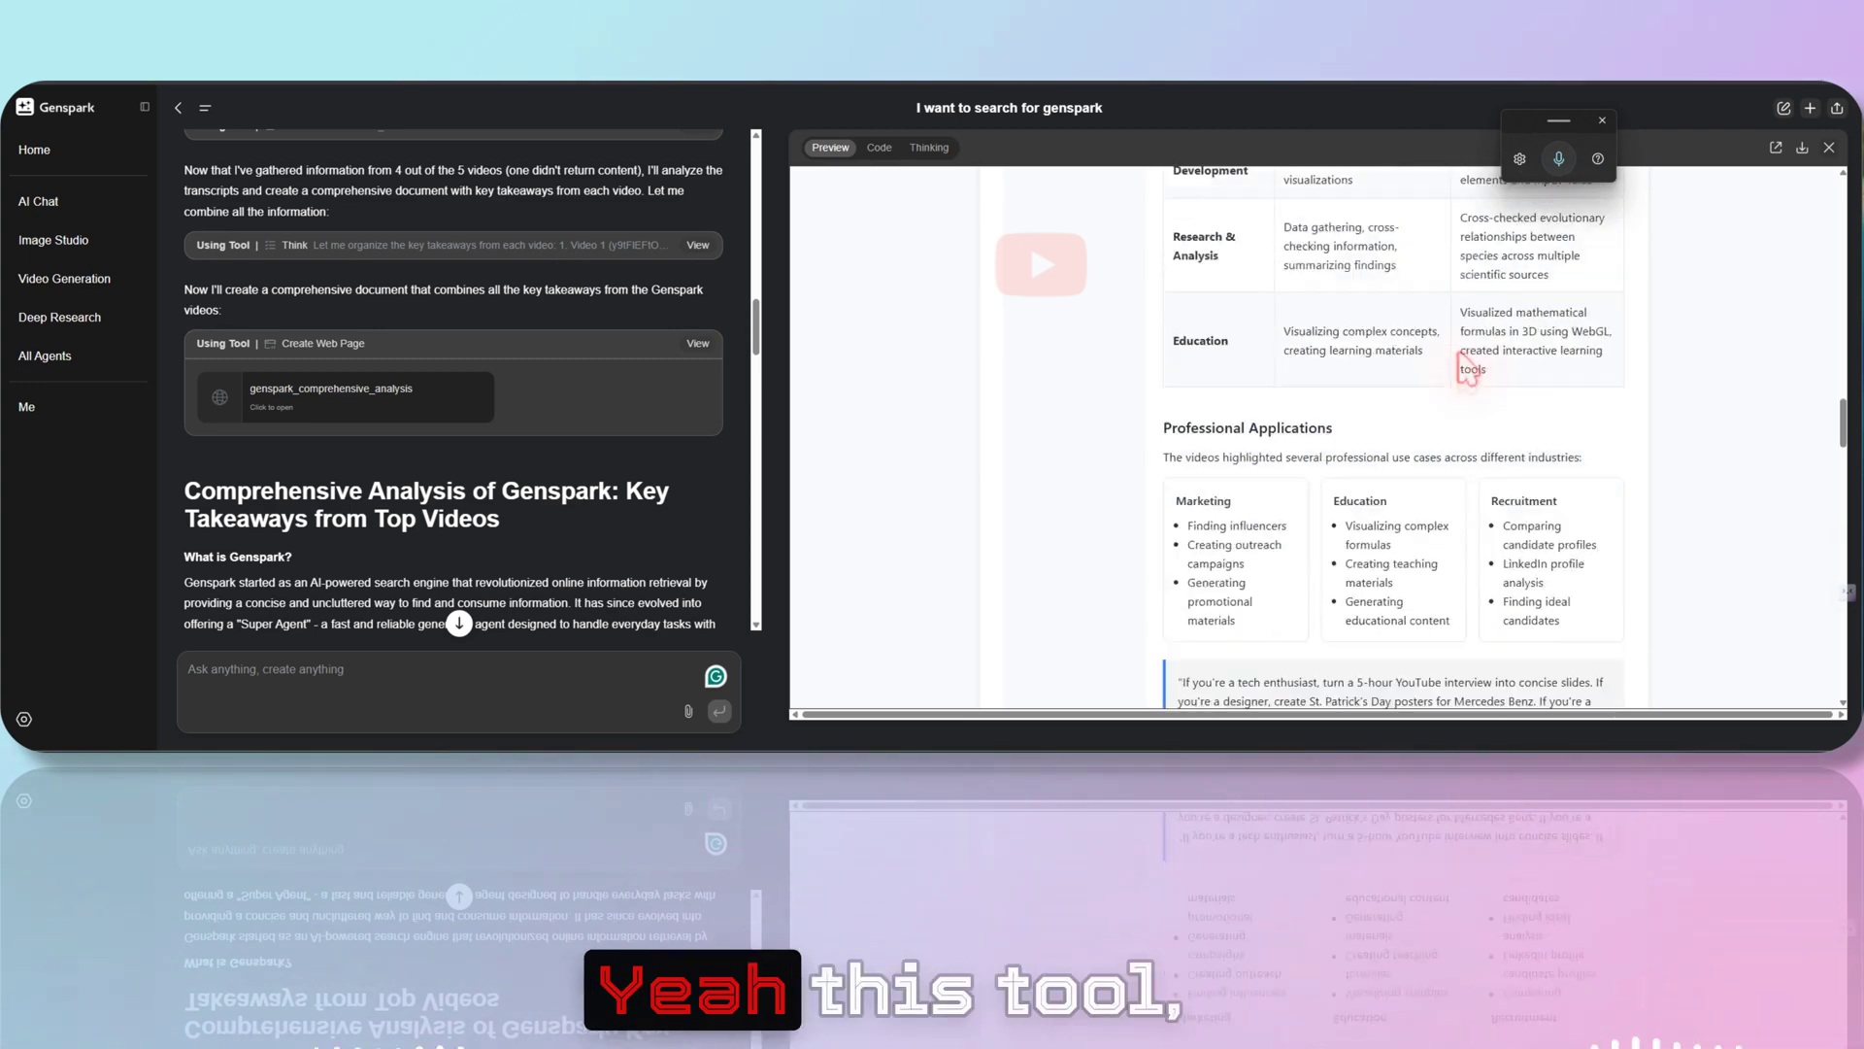
{"action": "scroll", "coordinate": [1466, 364], "scroll_direction": "down", "scroll_amount": 5}
{"action": "scroll", "coordinate": [1466, 365], "scroll_direction": "down", "scroll_amount": 1}
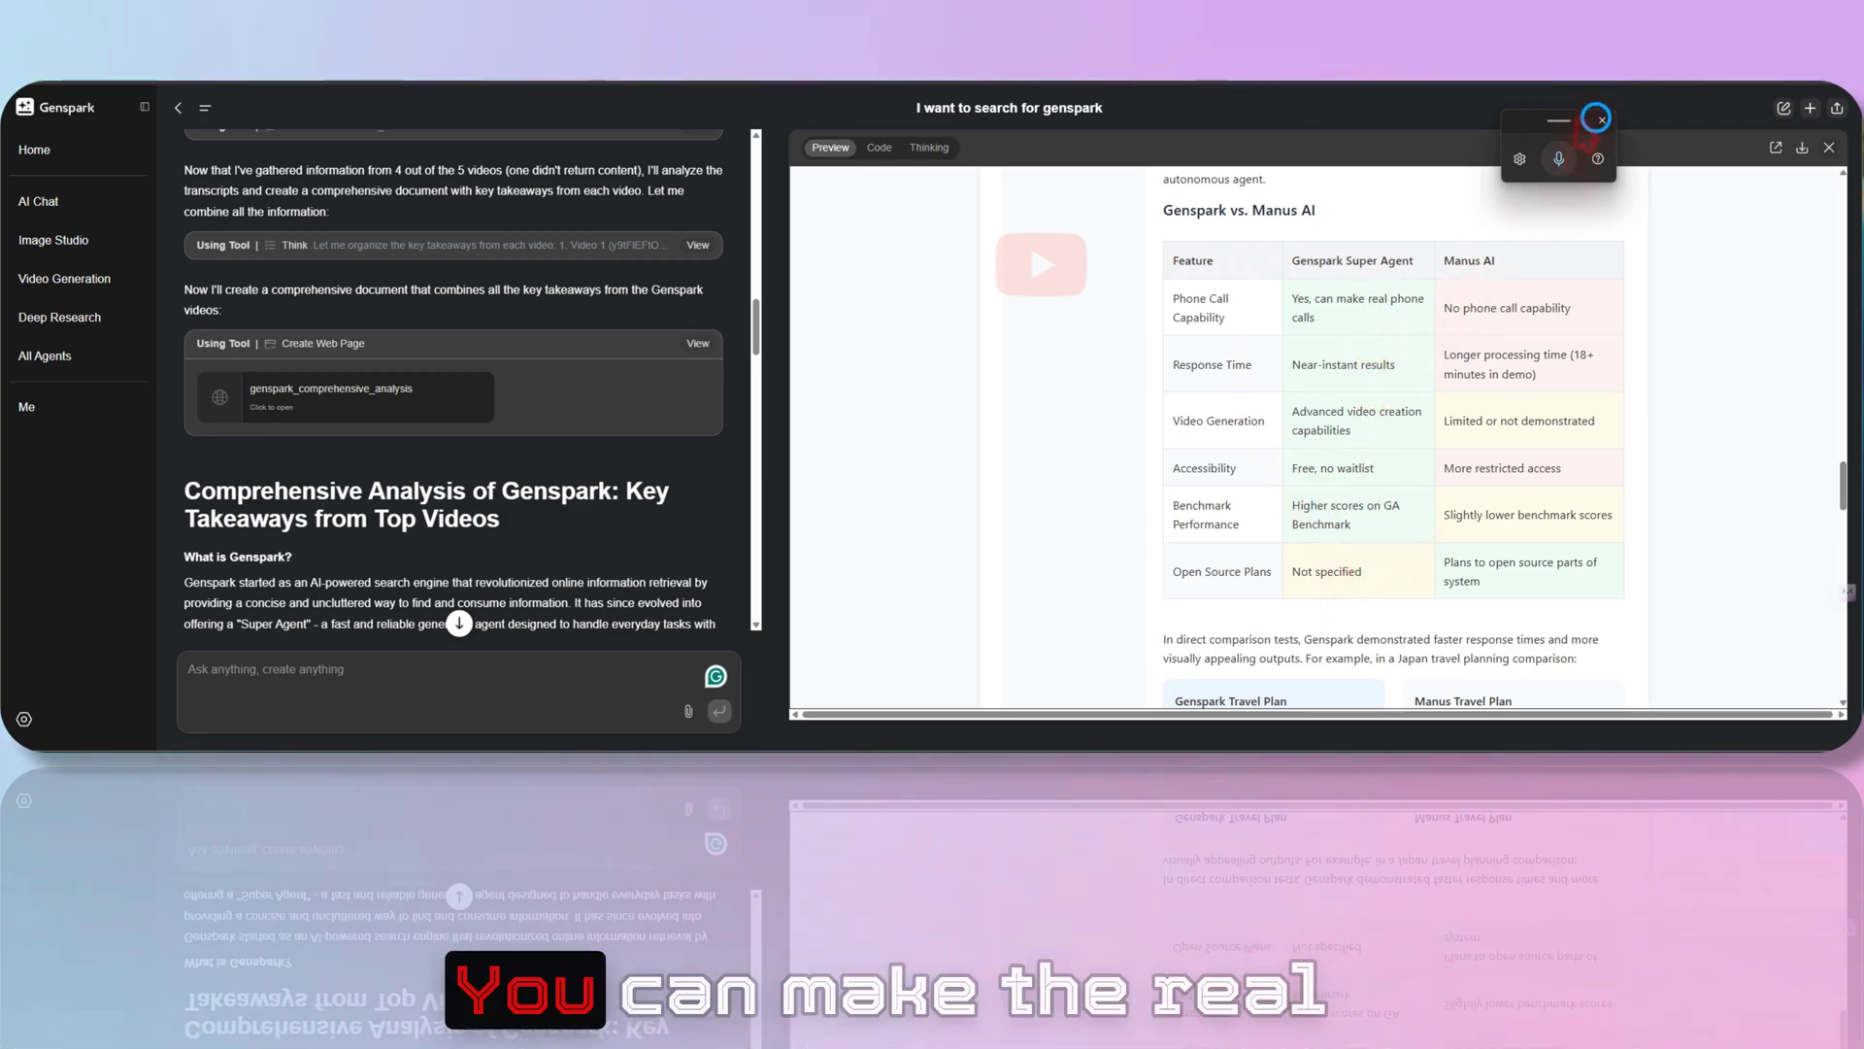
{"action": "scroll", "coordinate": [1390, 350], "scroll_direction": "down", "scroll_amount": 10}
{"action": "scroll", "coordinate": [1392, 358], "scroll_direction": "down", "scroll_amount": 2}
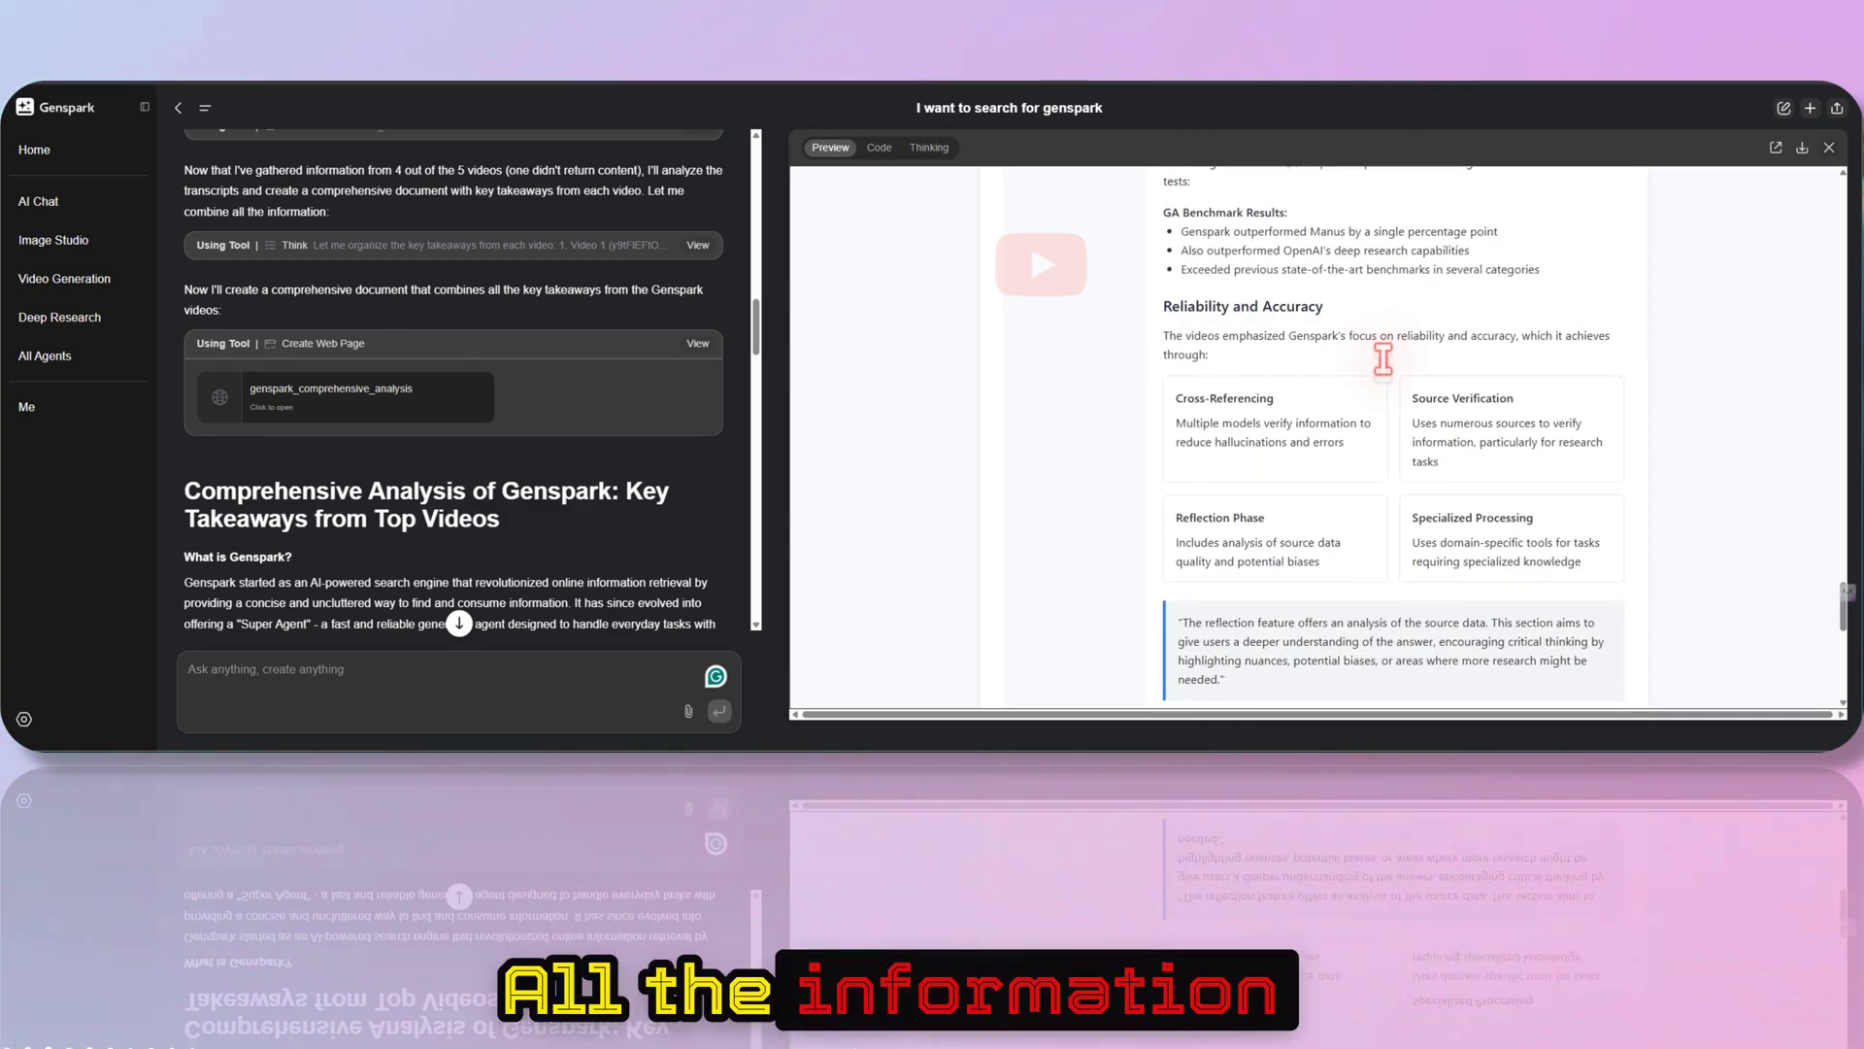
{"action": "scroll", "coordinate": [1392, 357], "scroll_direction": "down", "scroll_amount": 3}
{"action": "scroll", "coordinate": [1391, 357], "scroll_direction": "down", "scroll_amount": 2}
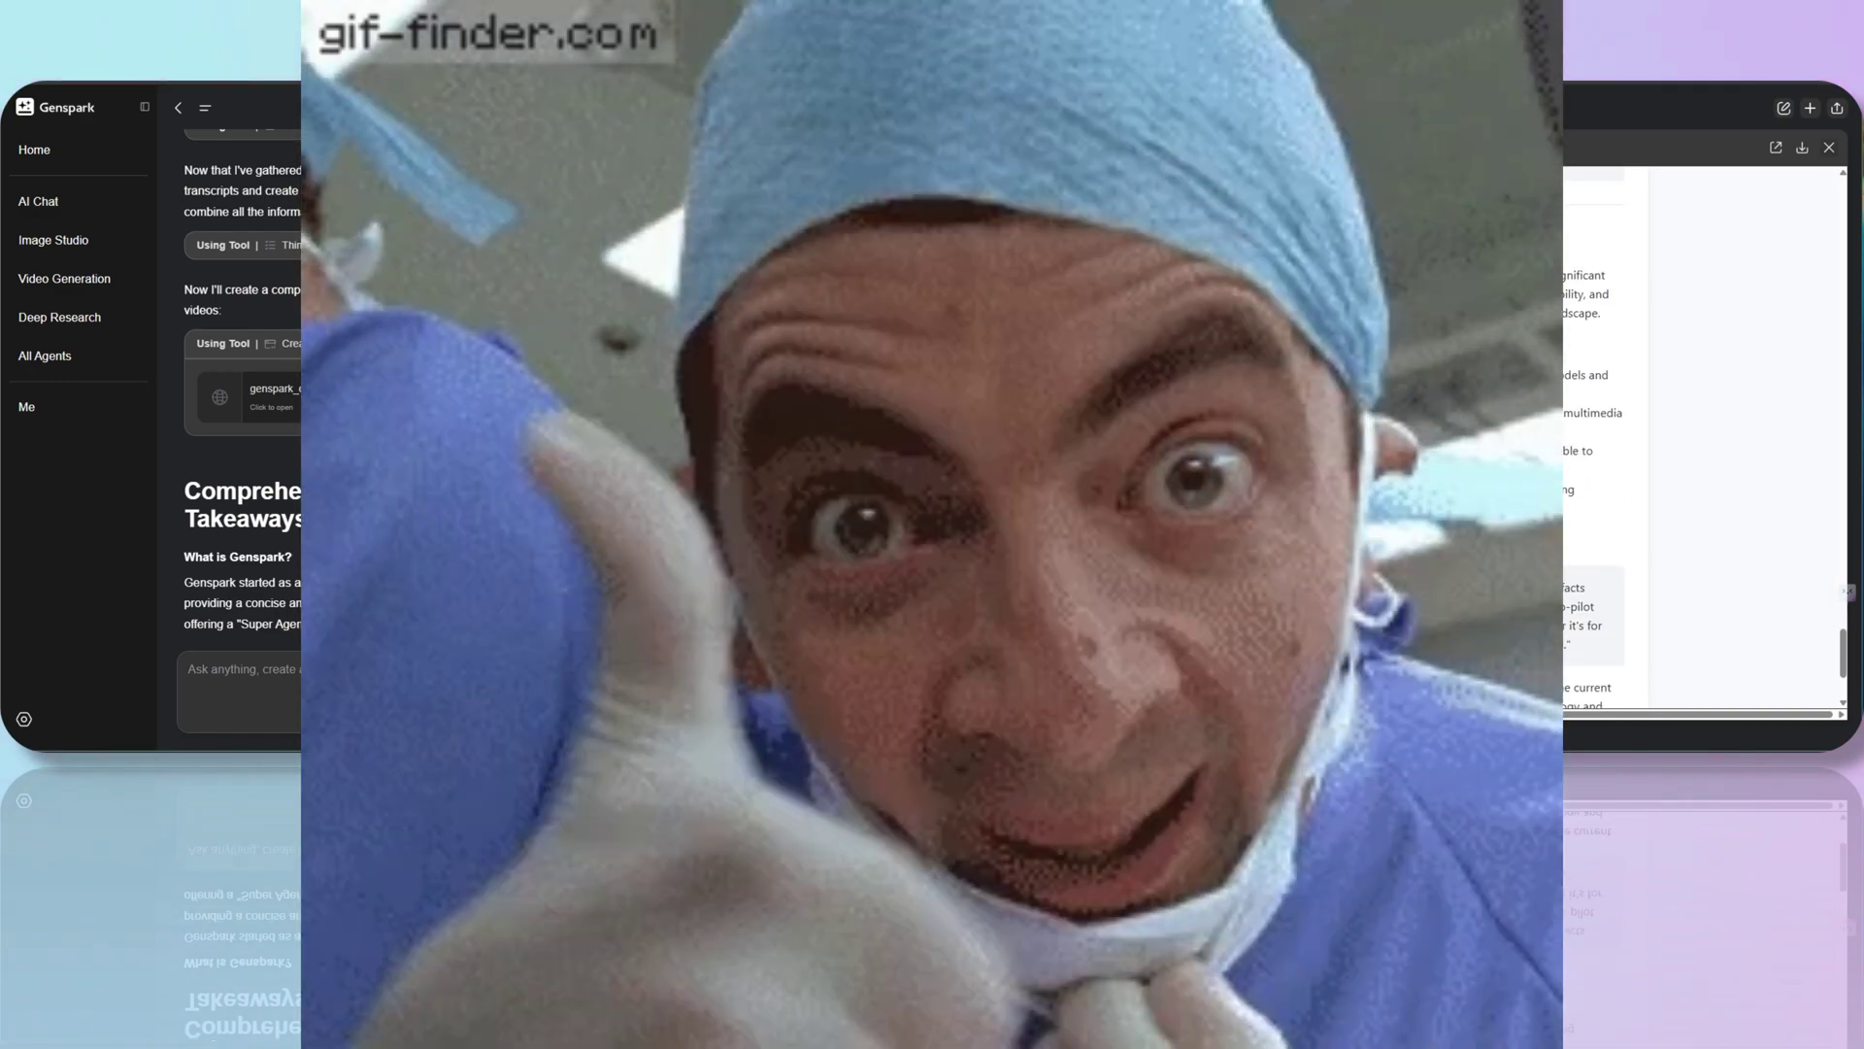
{"action": "scroll", "coordinate": [1382, 359], "scroll_direction": "up", "scroll_amount": 2}
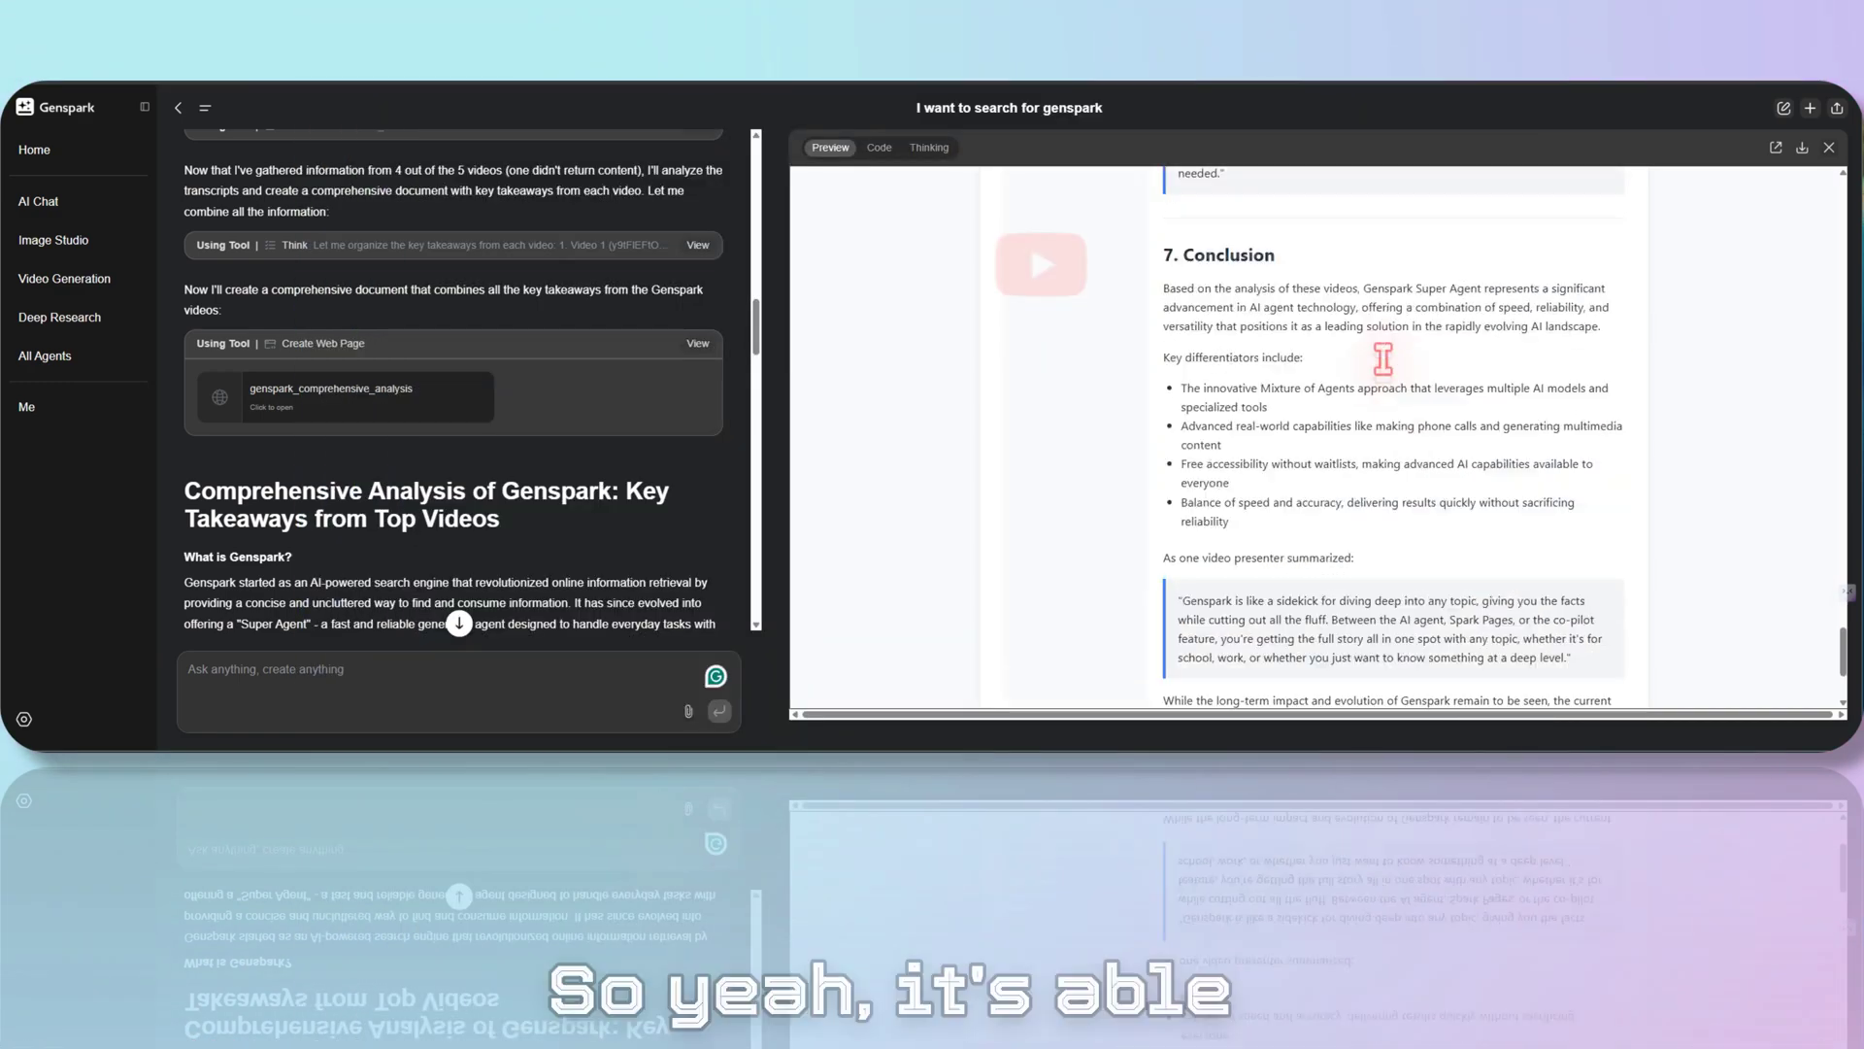
{"action": "scroll", "coordinate": [1382, 358], "scroll_direction": "up", "scroll_amount": 3}
{"action": "scroll", "coordinate": [1383, 358], "scroll_direction": "down", "scroll_amount": 1}
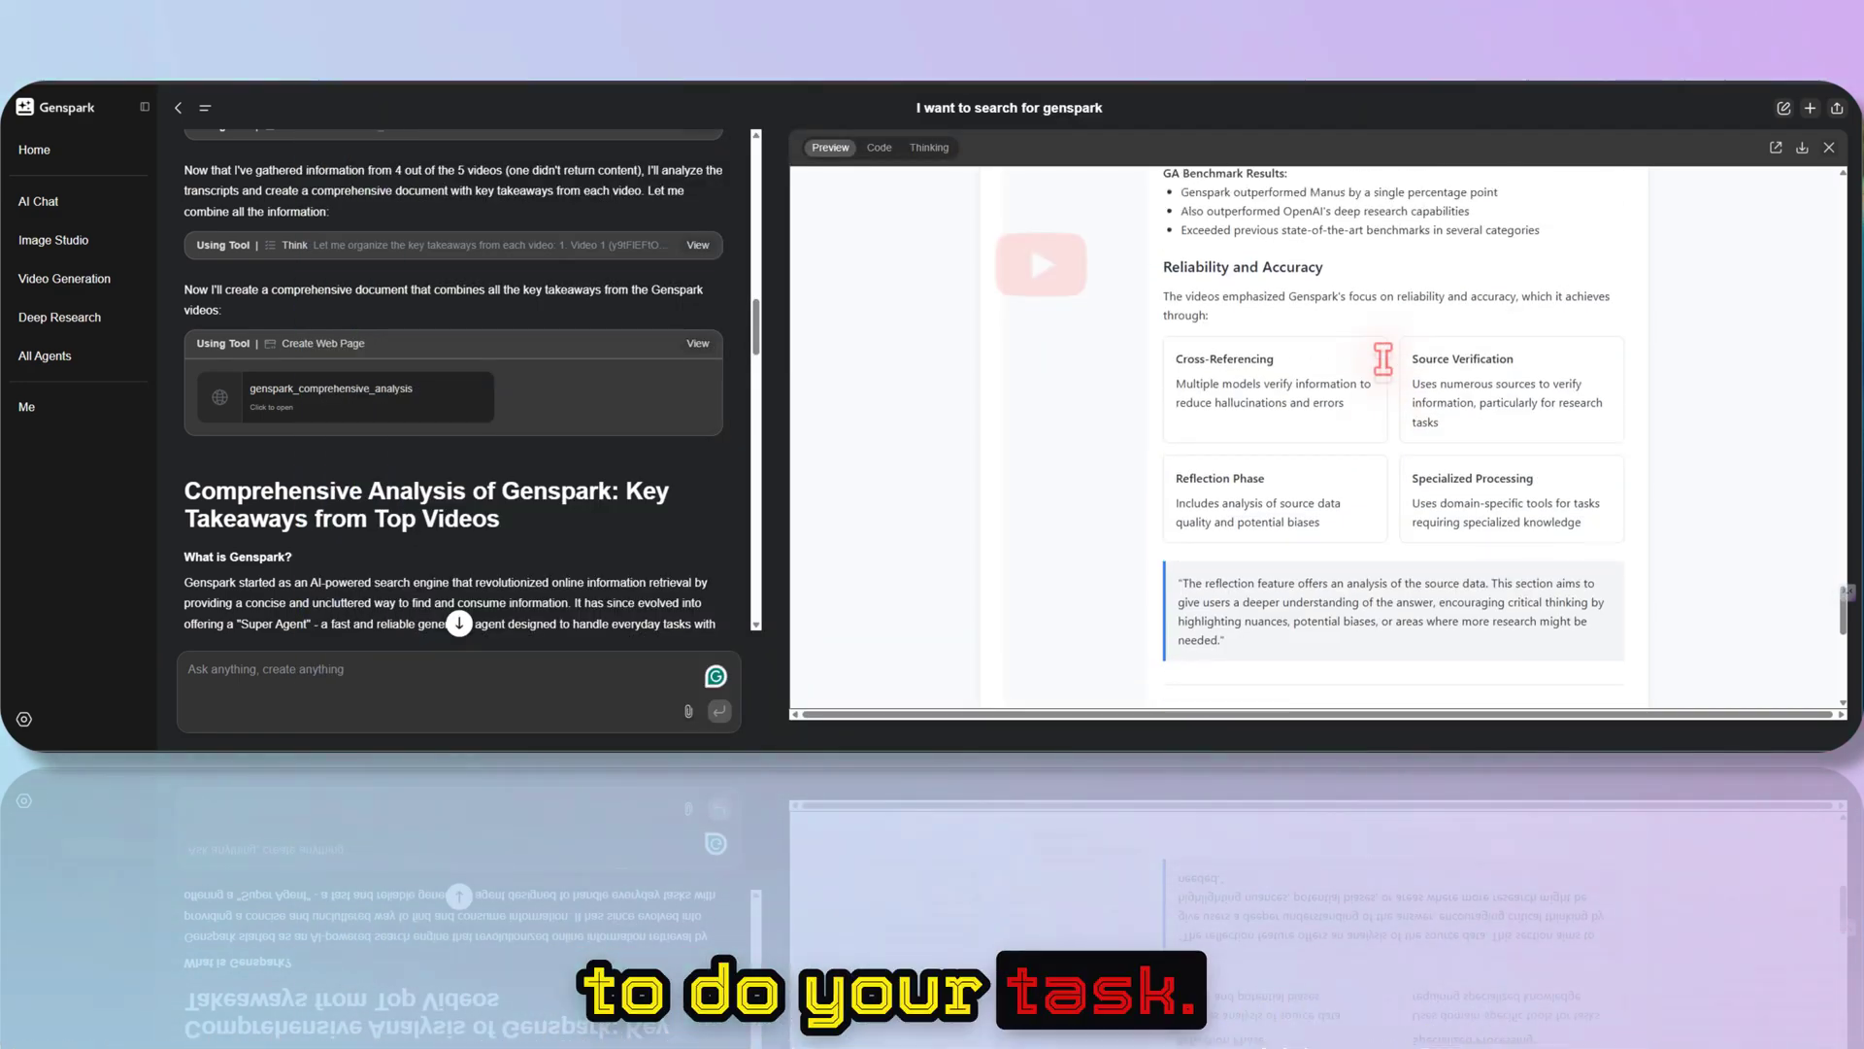